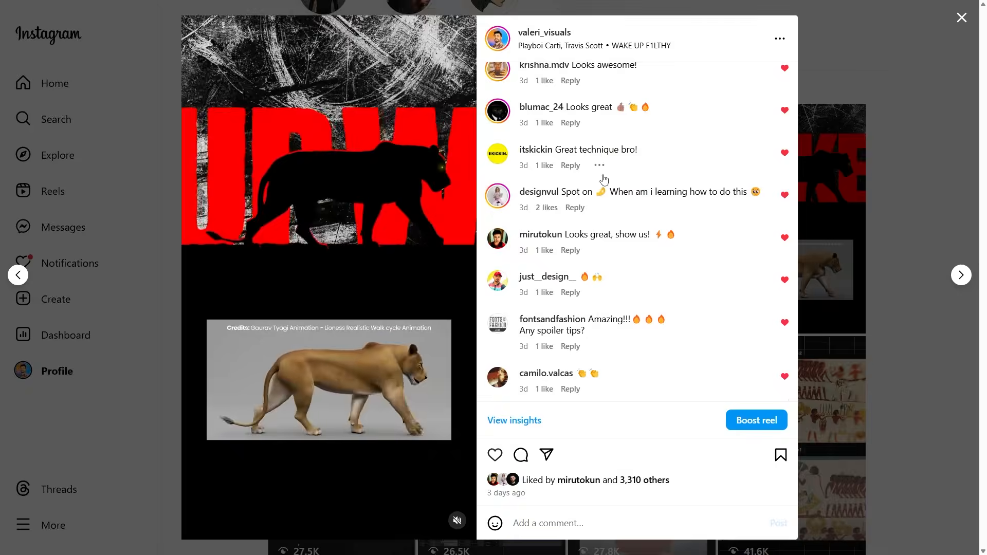
Read through the comments on the lion walk reel, looking for viewers' tutorial requests
scroll(604, 179, down, 6)
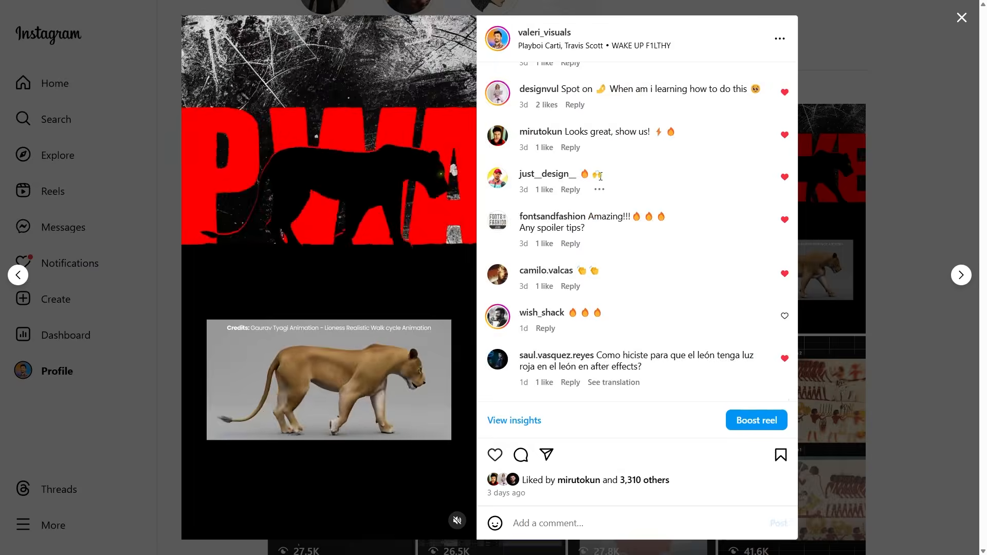
double_click(585, 225)
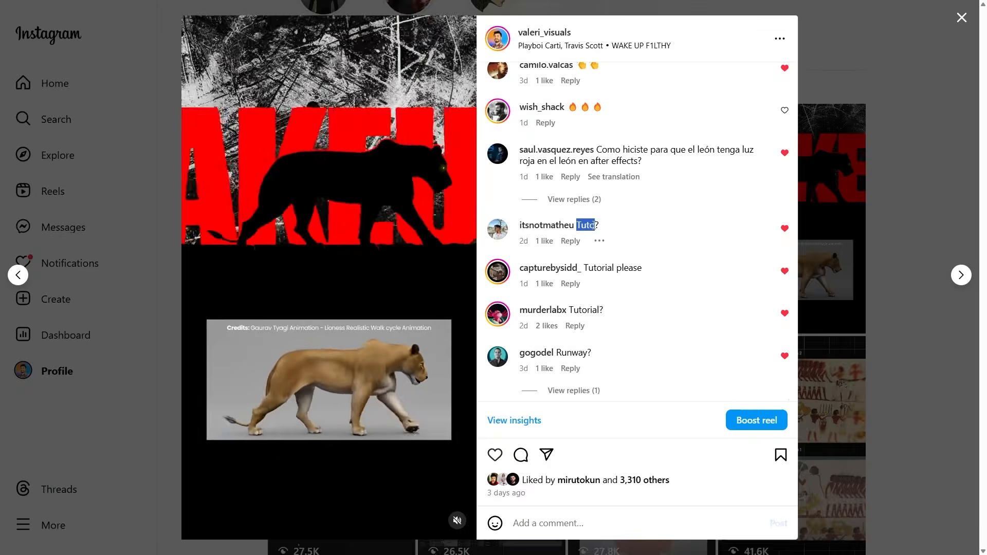
drag(583, 268, 641, 268)
double_click(583, 309)
scroll(603, 300, down, 2)
scroll(603, 299, down, 3)
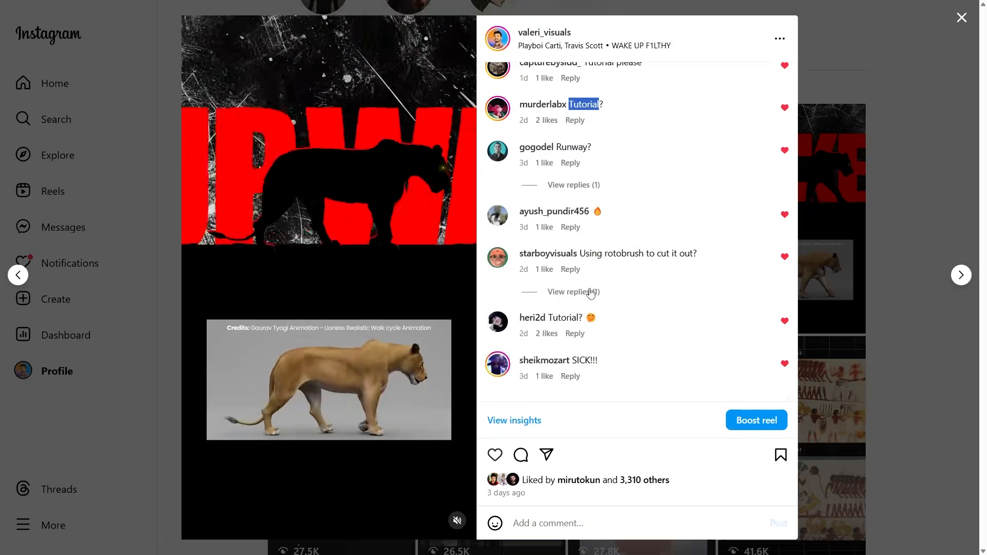
drag(548, 317, 583, 317)
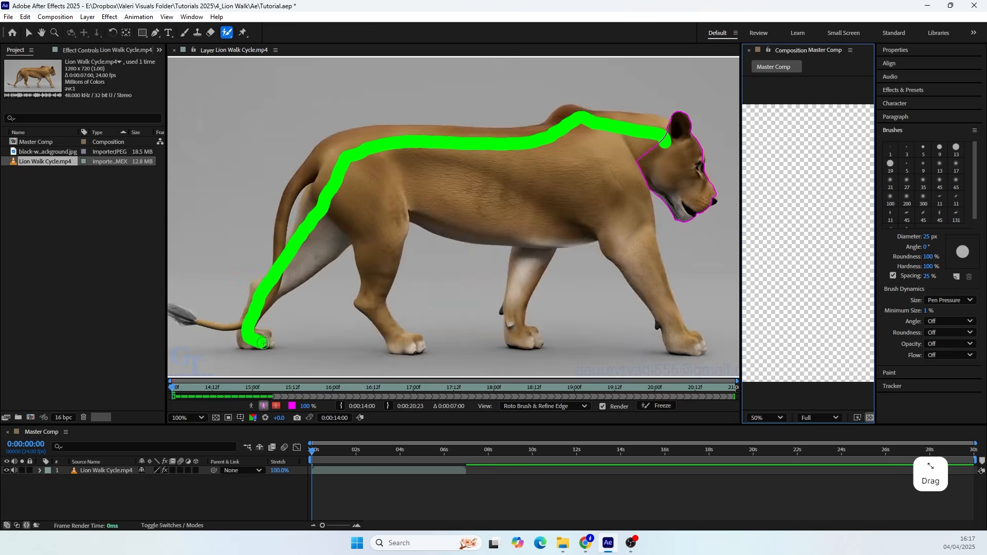
drag(663, 288, 699, 353)
drag(297, 283, 378, 277)
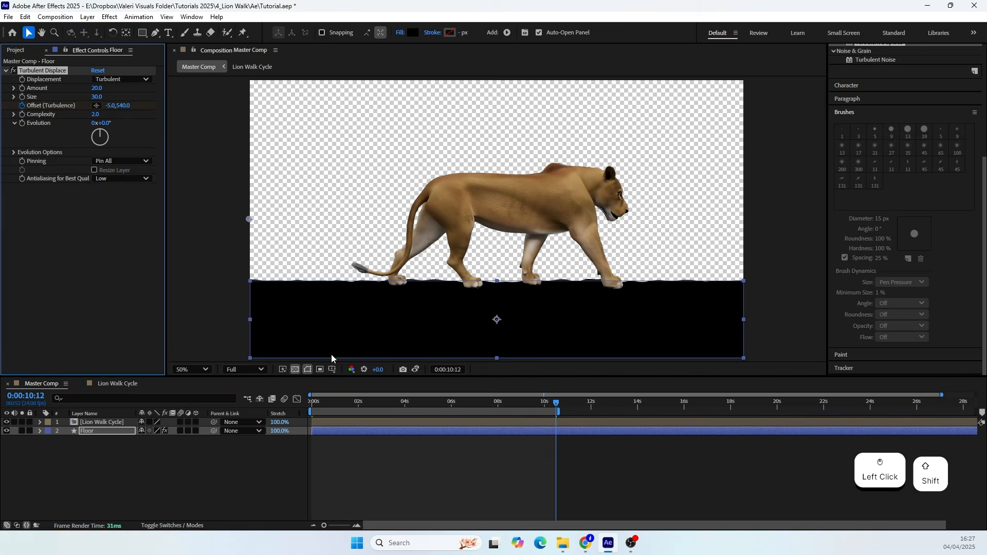
click(208, 487)
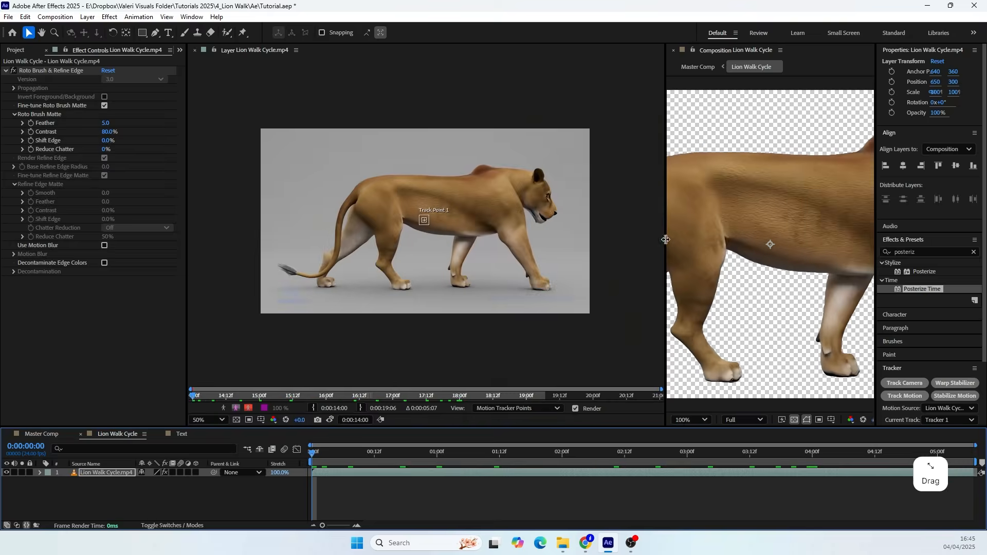
drag(557, 189, 557, 191)
scroll(557, 189, up, 5)
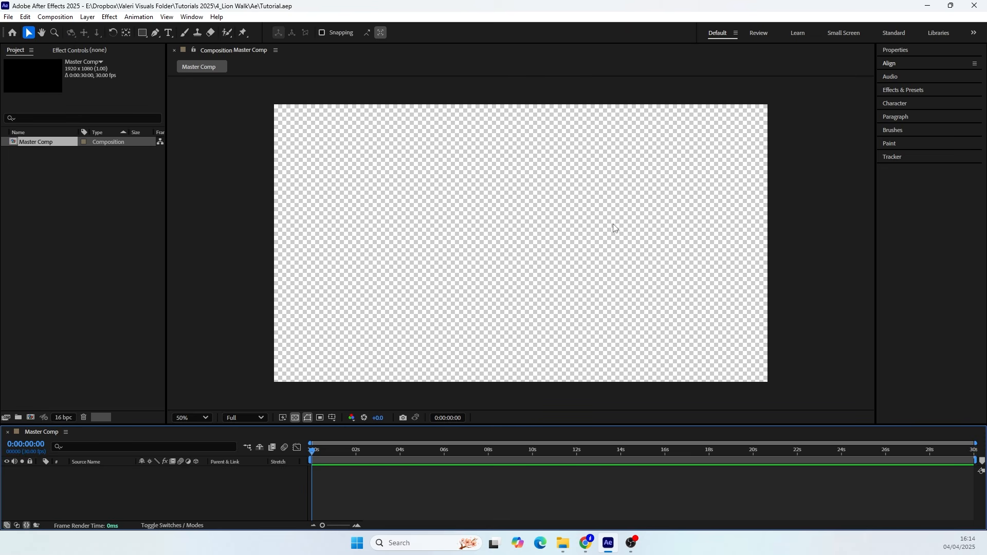
Review the composition settings of Master Comp without changing them
key(ctrl+k)
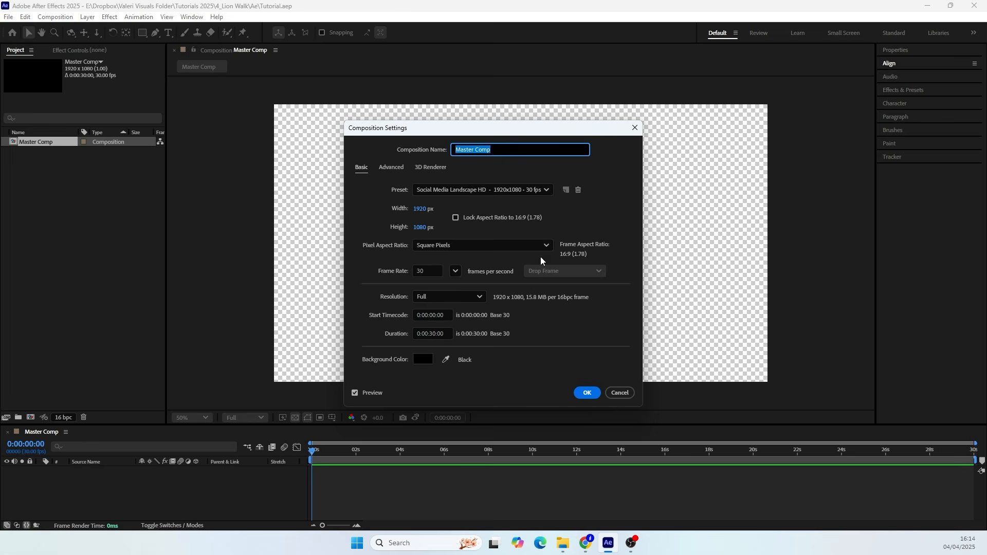
click(584, 393)
Import the black-white-grunge-texture-background image and the Lion Walk Cycle video from the Assets folder, and add the video to Master Comp
click(562, 543)
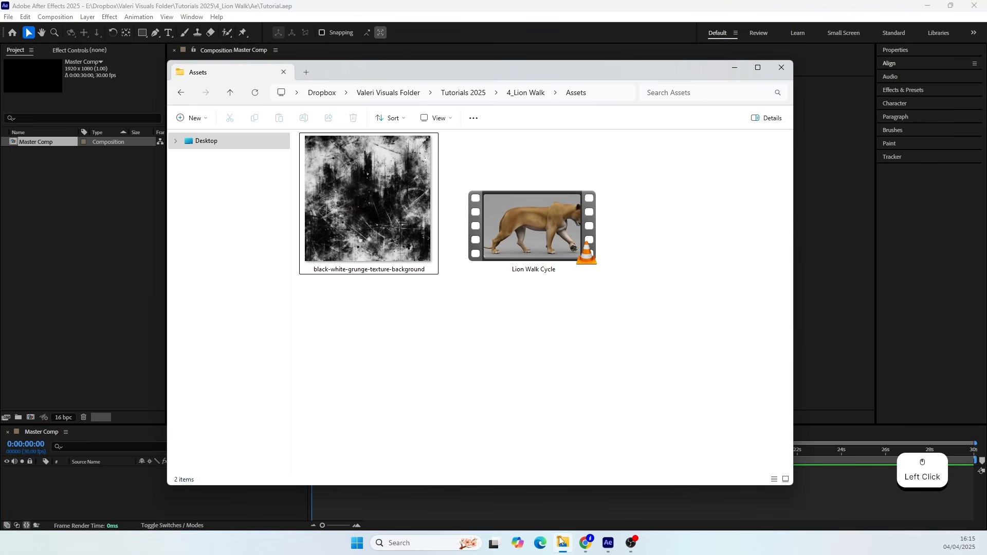
drag(619, 358, 395, 133)
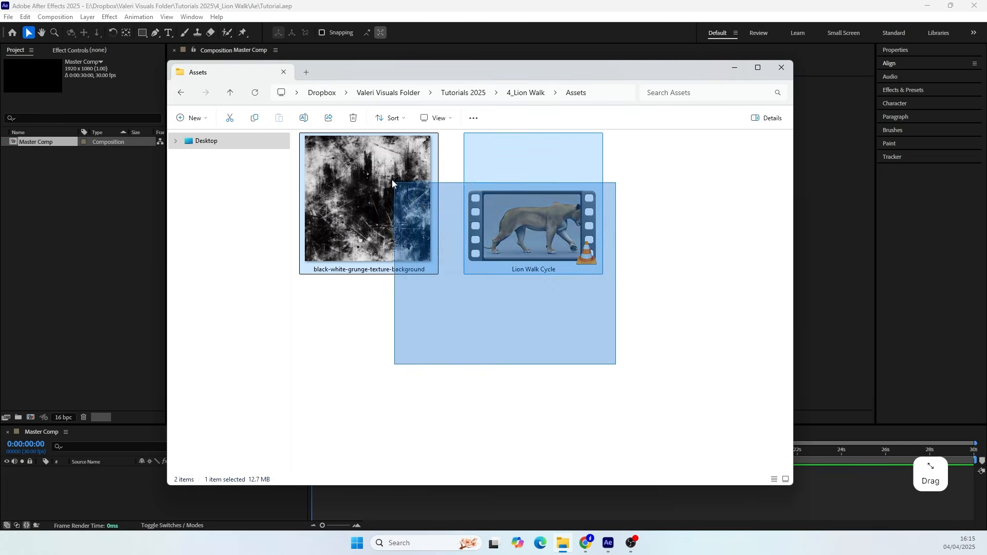
drag(346, 164, 109, 233)
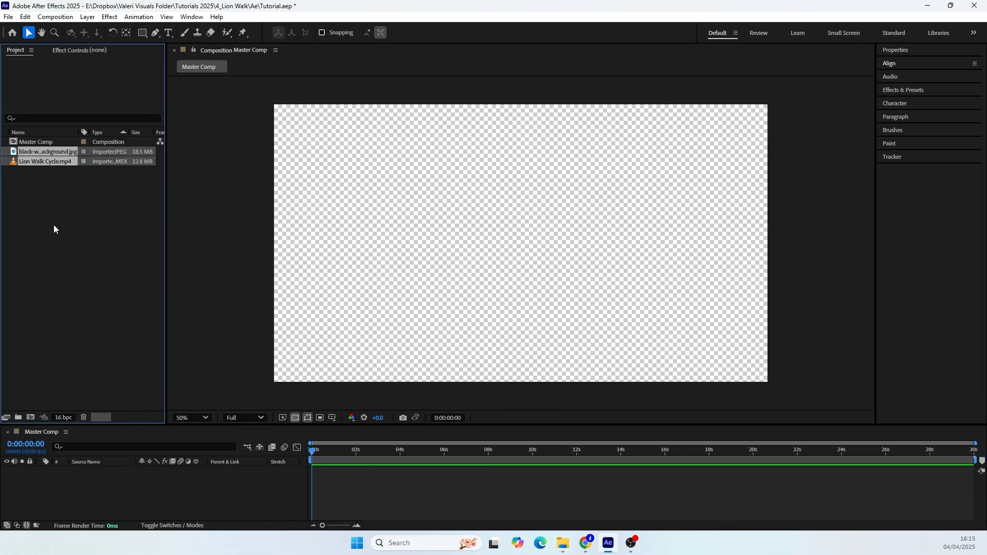
drag(34, 162, 66, 501)
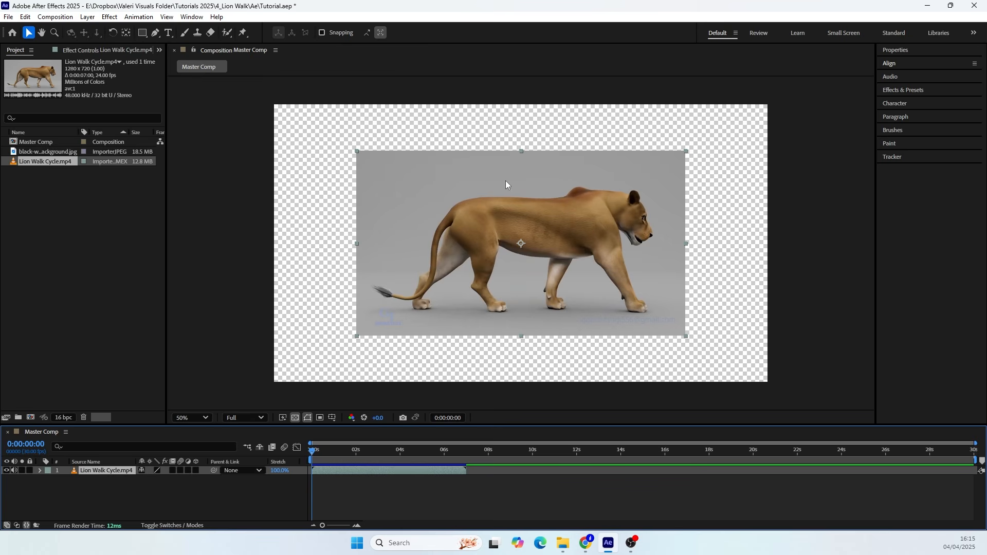
Open the Lion Walk Cycle layer at its first frame for Roto Brush work and enlarge its layer view
drag(329, 451, 308, 462)
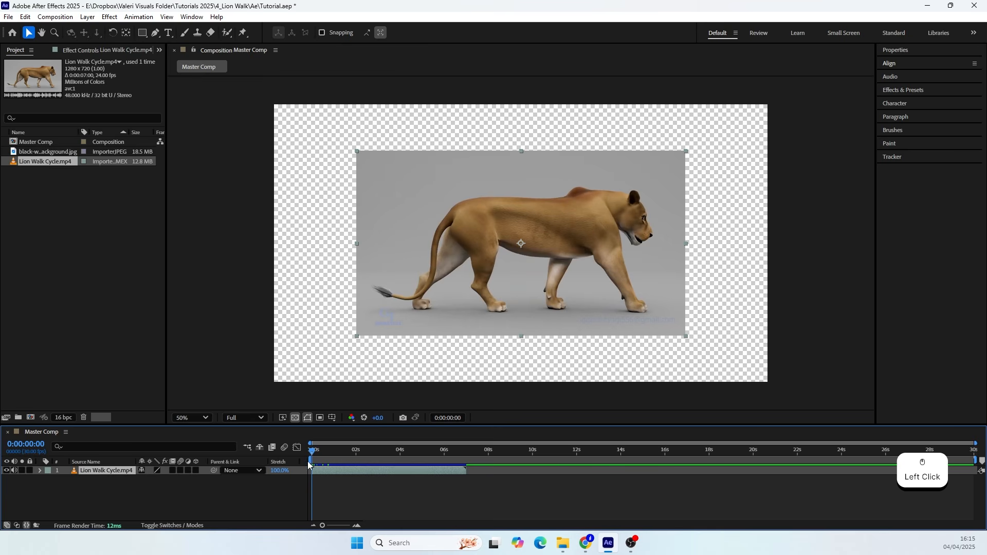
click(96, 472)
click(227, 33)
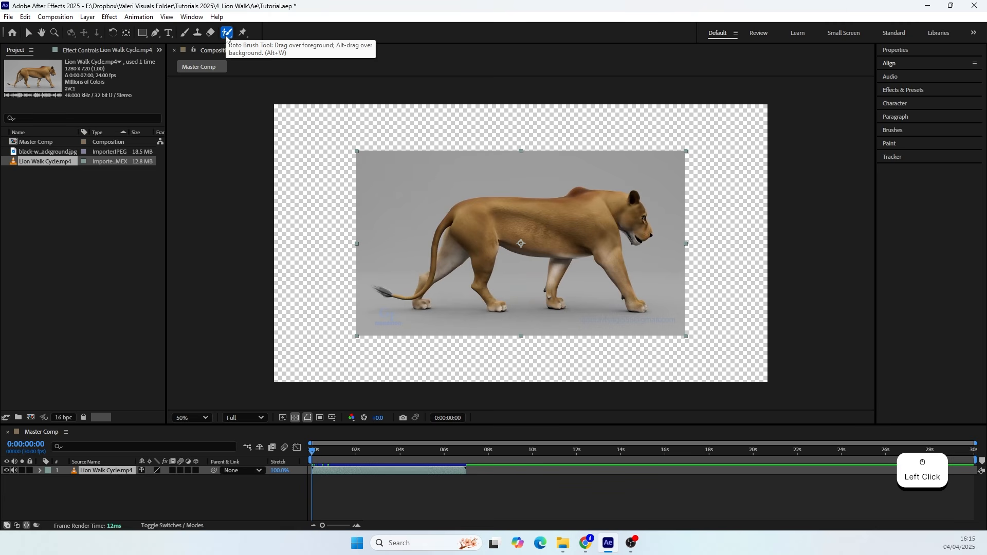
click(543, 211)
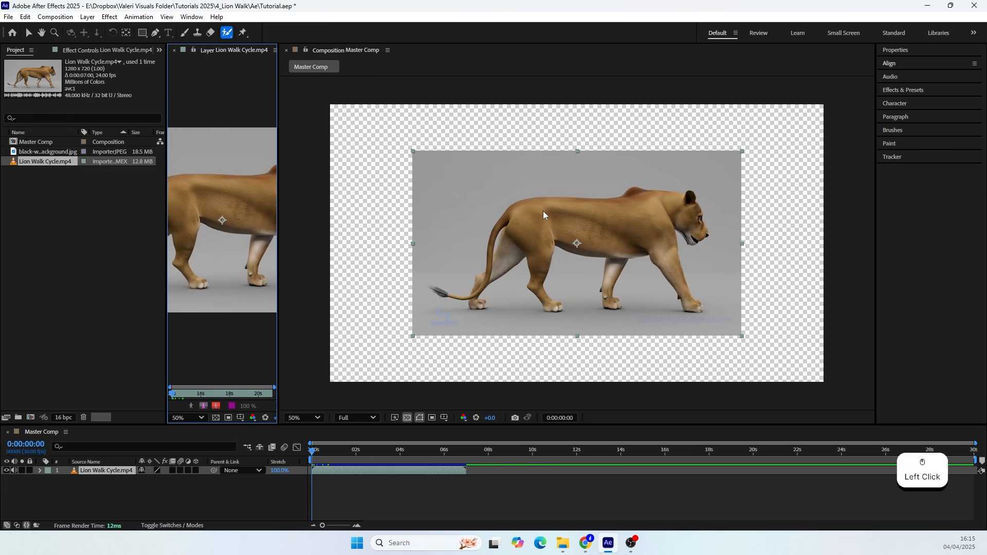
drag(278, 122, 742, 213)
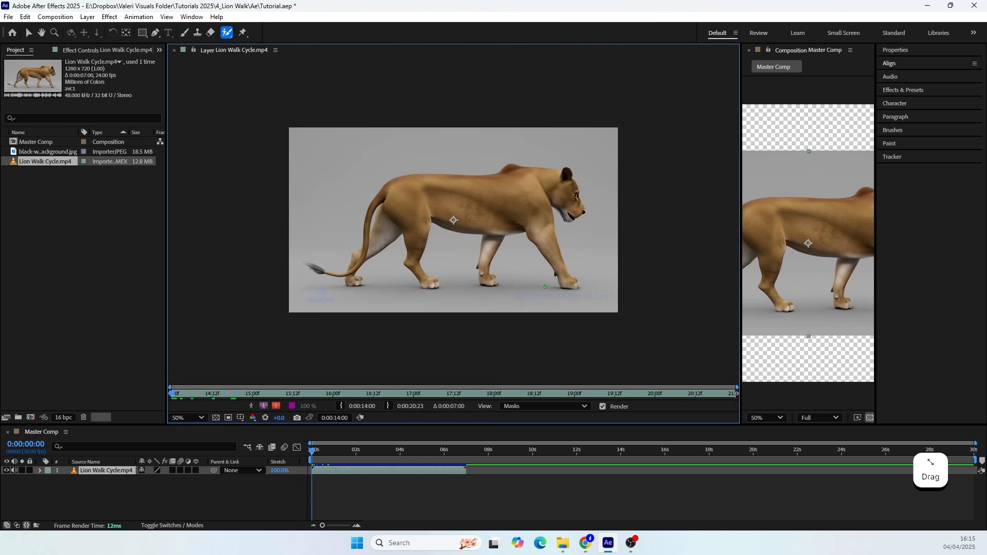
scroll(598, 210, up, 2)
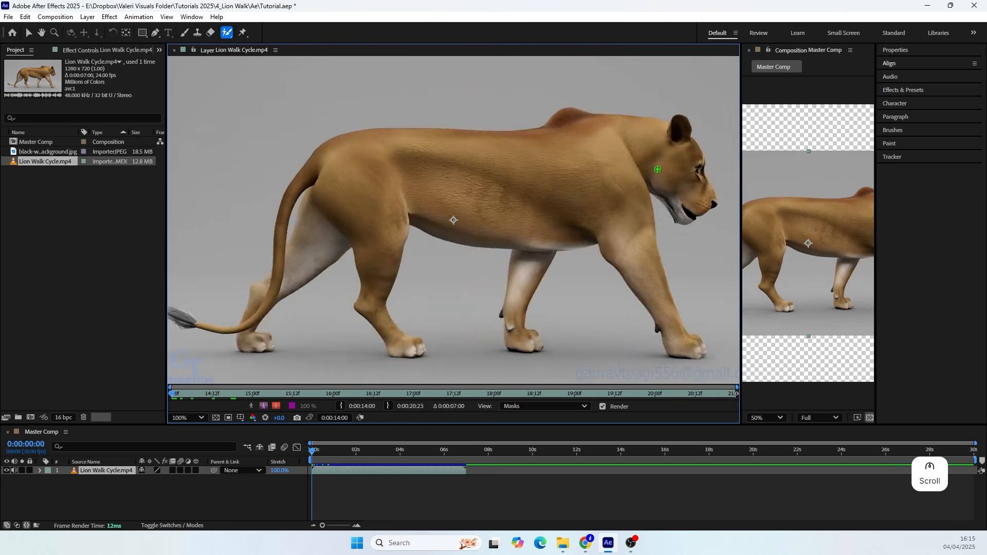
Show the brush settings and set the Roto Brush diameter to 25 px
click(192, 17)
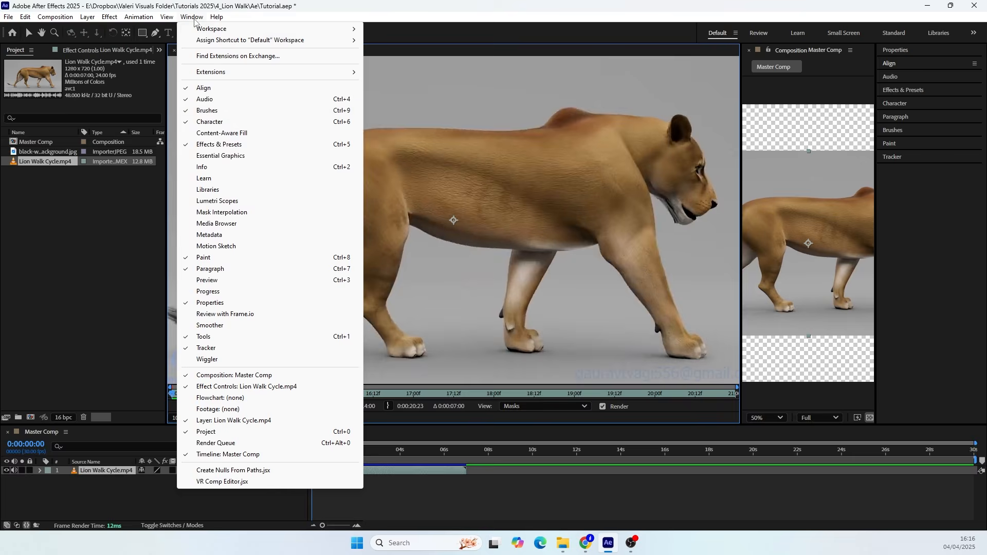
click(236, 111)
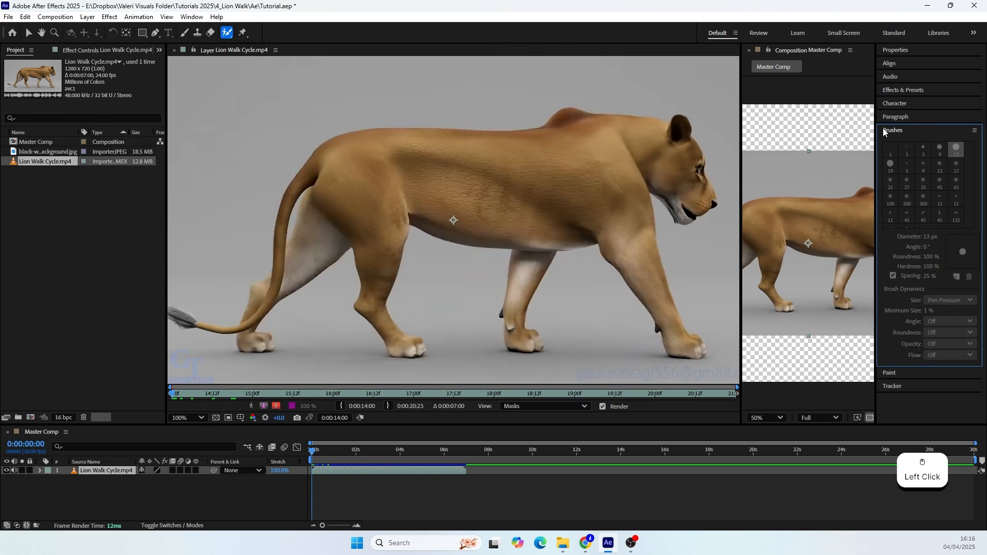
click(925, 186)
click(366, 473)
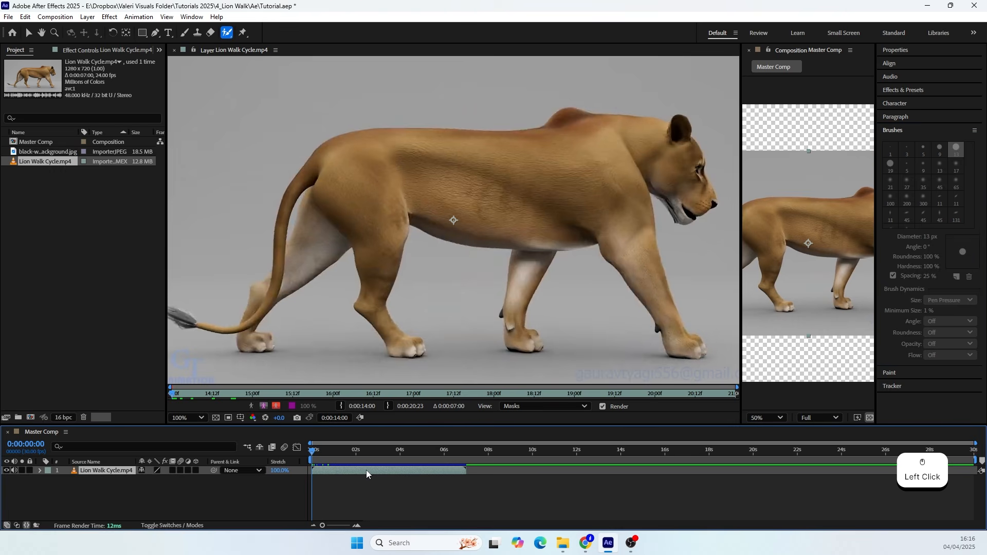
click(243, 33)
click(226, 33)
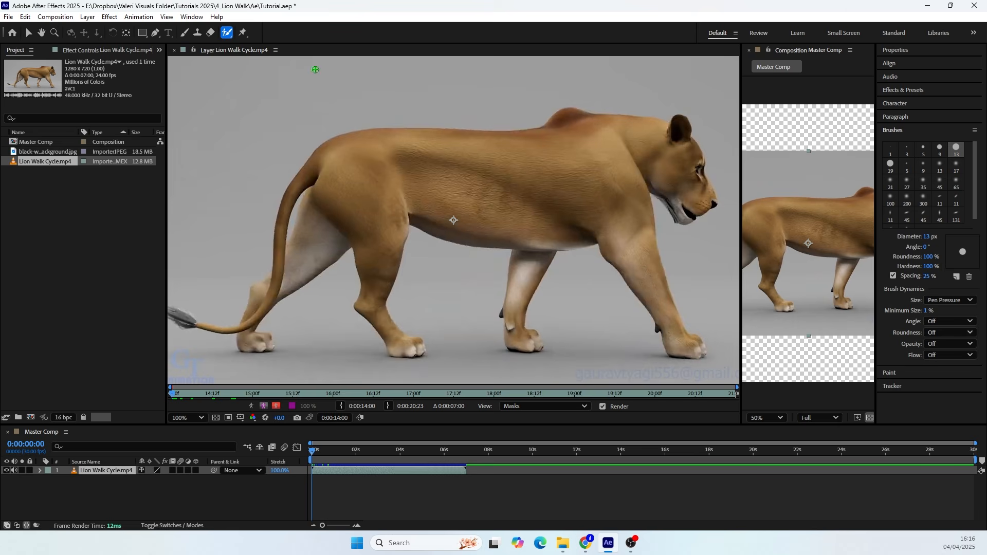
drag(926, 238, 932, 237)
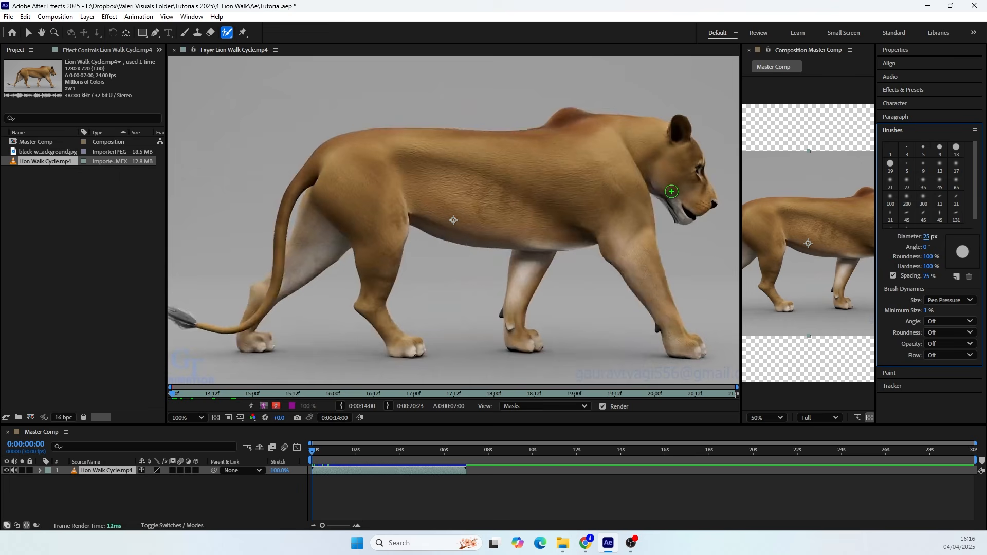
Paint Roto Brush foreground strokes over the lioness's head, from the jaw up to the ear
drag(671, 191, 680, 204)
drag(688, 150, 677, 133)
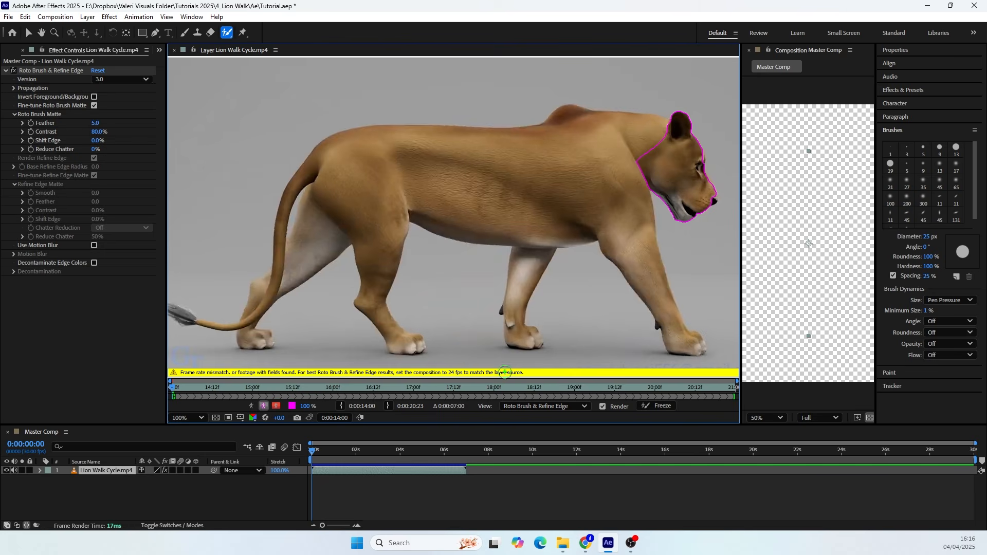
Compare the frame rates of the Lion Walk Cycle footage and Master Comp, and set the composition to 24 fps
click(159, 49)
click(166, 64)
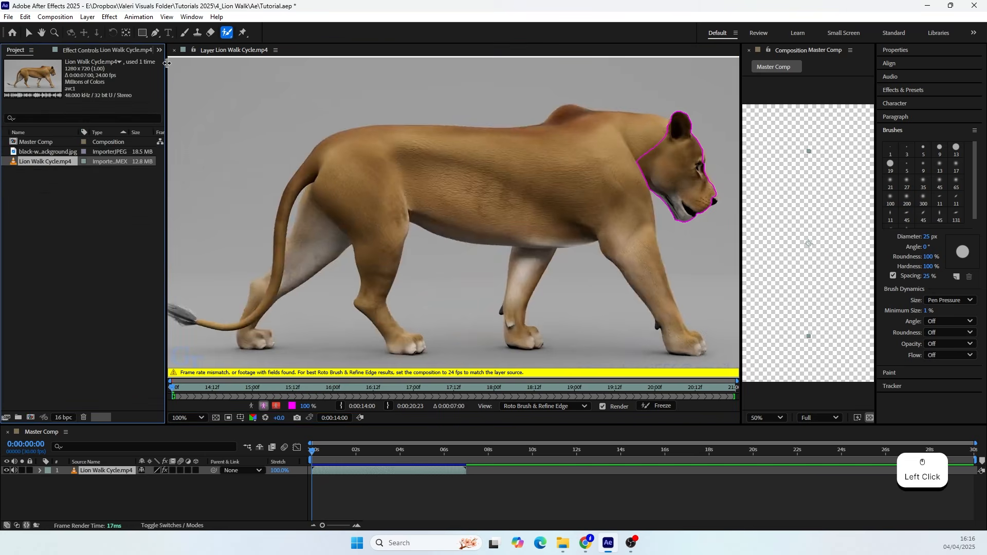
click(52, 161)
click(42, 141)
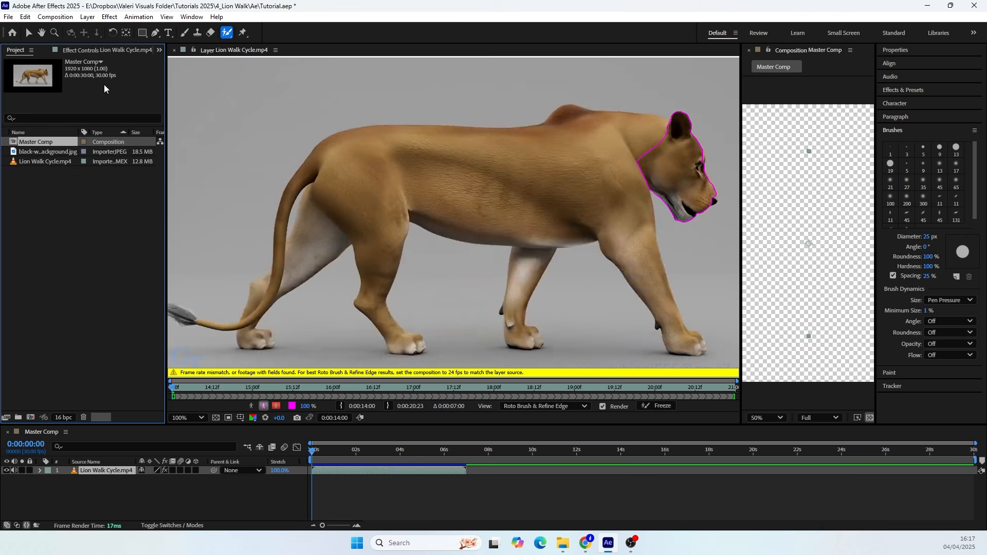
click(52, 162)
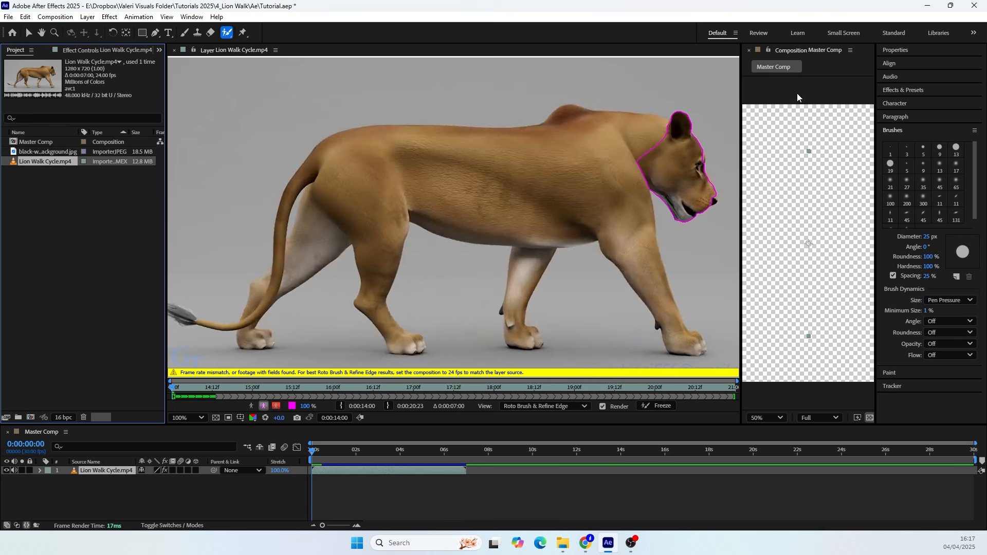
click(775, 100)
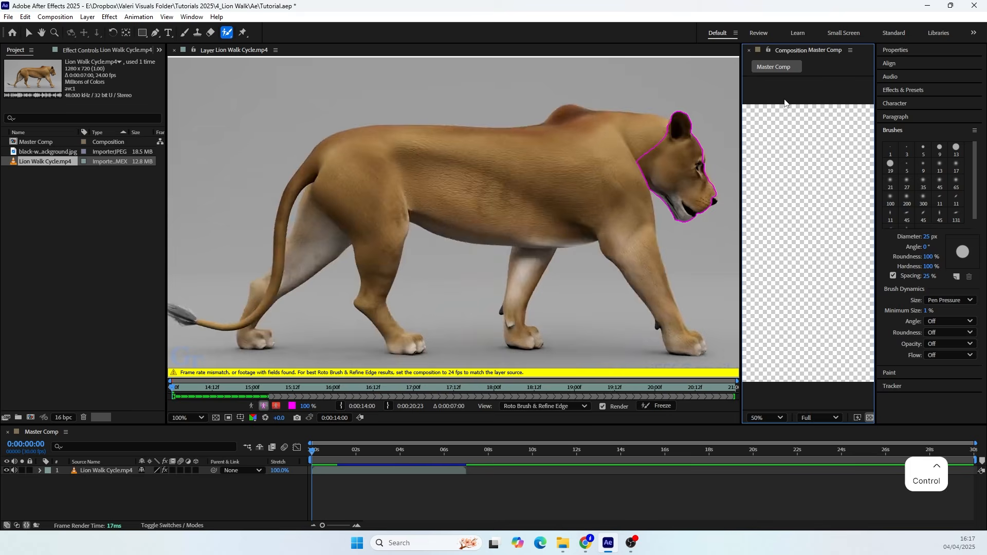
key(ctrl+k)
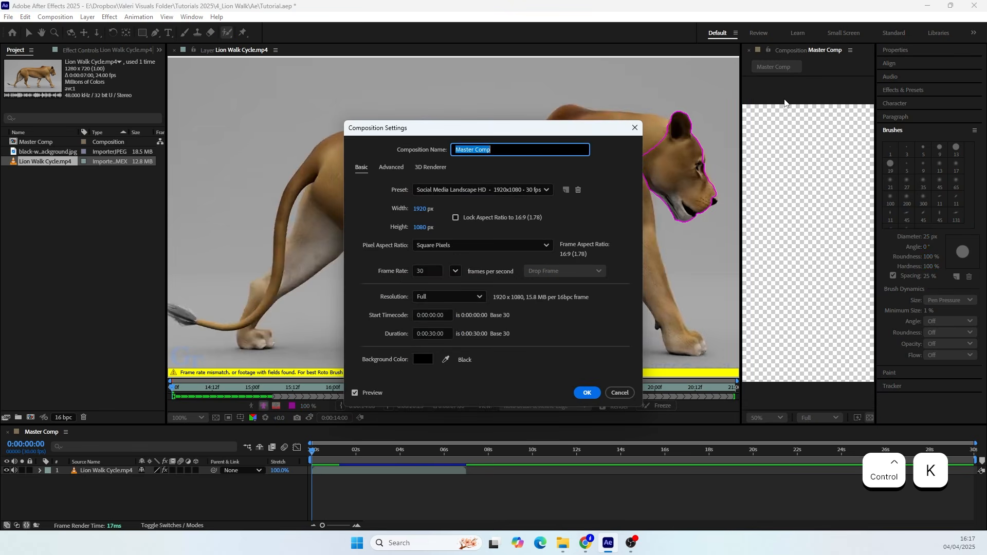
double_click(429, 269)
text(24)
click(380, 260)
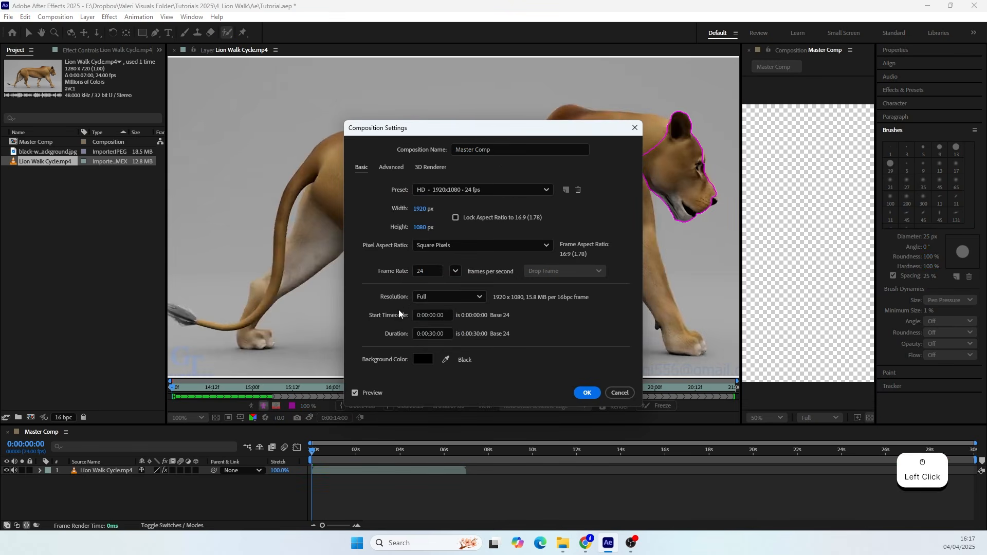
click(585, 392)
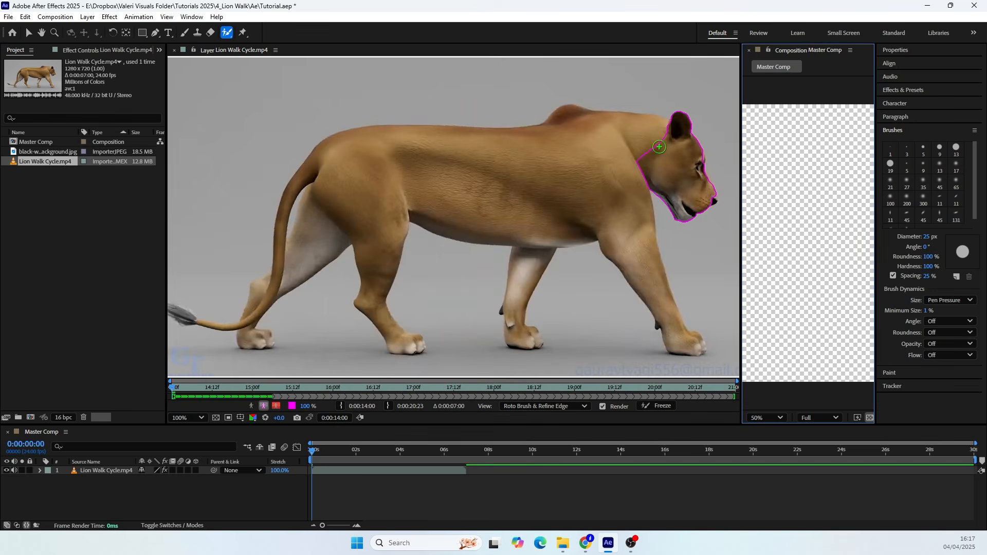
Extend the Roto Brush selection over the lioness's neck, back, legs and tail with foreground strokes
drag(659, 147, 662, 136)
mouse_move(568, 124)
mouse_down()
mouse_move(443, 143)
mouse_move(315, 216)
mouse_move(262, 292)
mouse_move(254, 345)
mouse_up()
drag(529, 230, 520, 298)
drag(659, 289, 671, 347)
mouse_move(176, 311)
mouse_down()
mouse_move(236, 326)
mouse_move(271, 291)
mouse_move(328, 285)
mouse_move(439, 190)
mouse_up()
Subtract the background area beneath the lioness's tail from the Roto Brush selection
key(space)
scroll(315, 313, up, 1)
key(space)
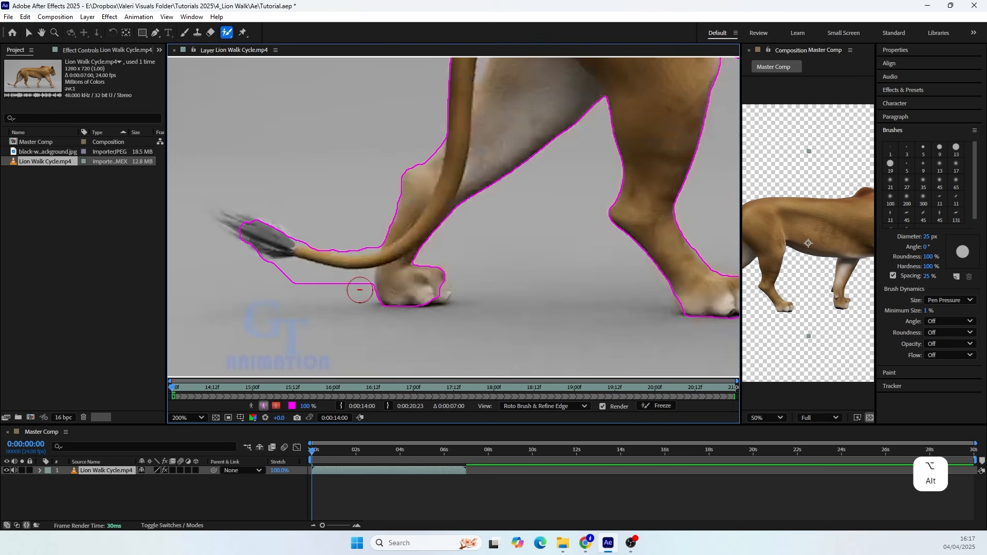
mouse_move(360, 290)
mouse_down()
mouse_move(302, 283)
mouse_move(298, 272)
mouse_move(257, 277)
mouse_up()
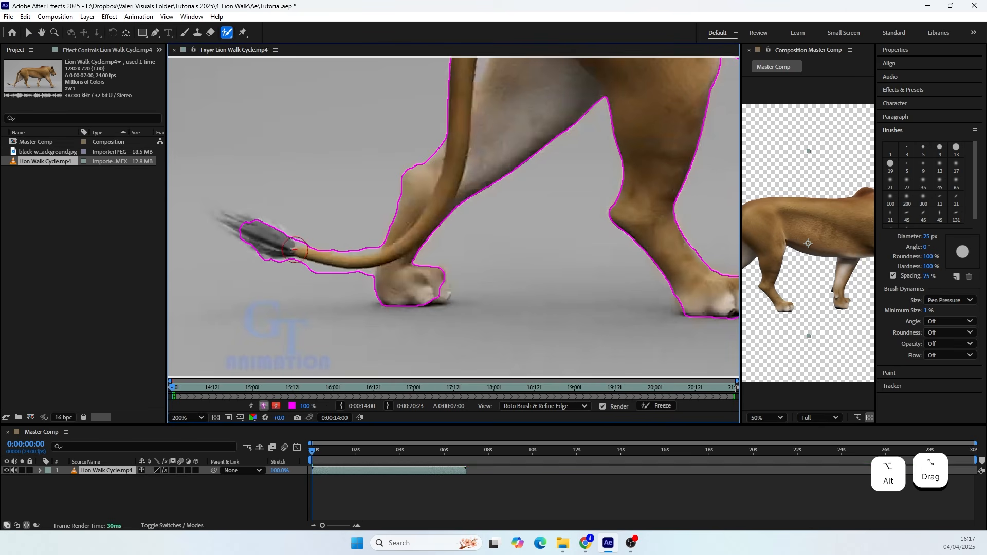
Set the brush diameter to 15 px and refine the Roto Brush outline around the tail tuft, tail underside and rear paw
click(928, 237)
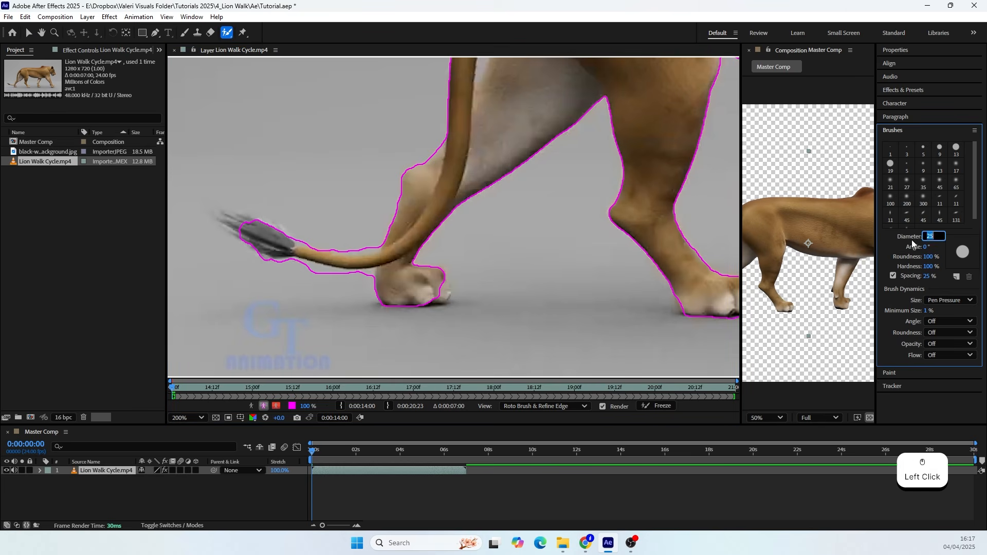
click(349, 283)
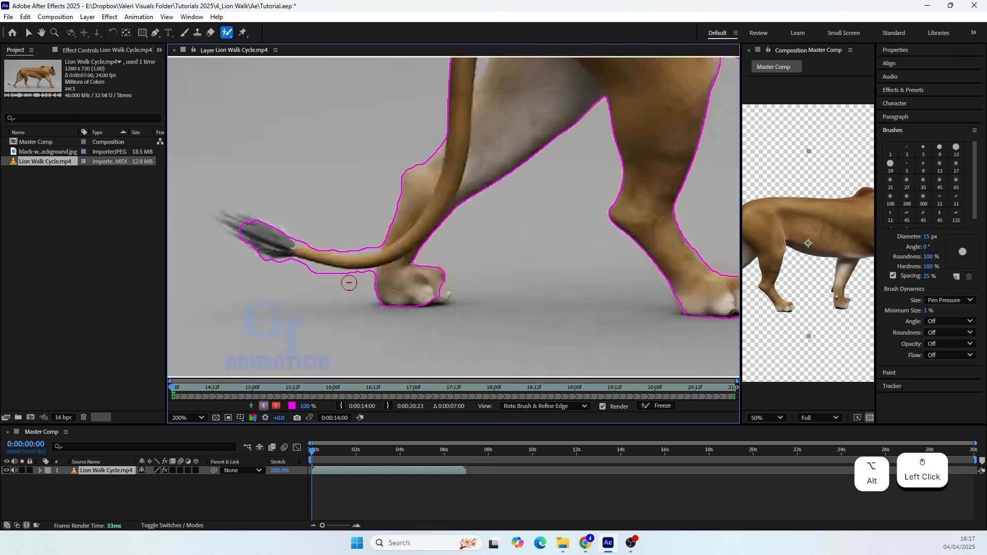
drag(294, 270, 295, 268)
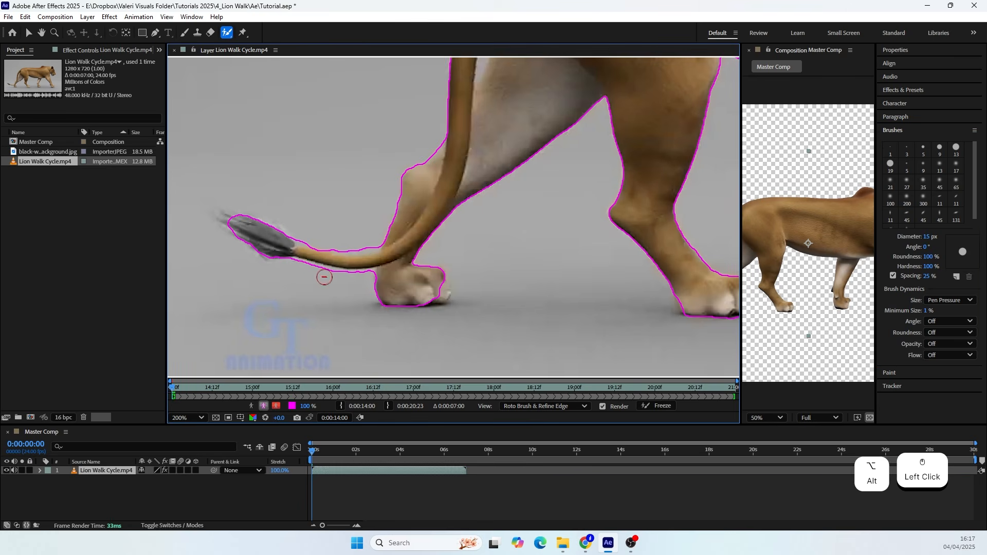
mouse_move(342, 243)
mouse_down()
mouse_move(368, 246)
mouse_move(360, 278)
mouse_up()
click(431, 278)
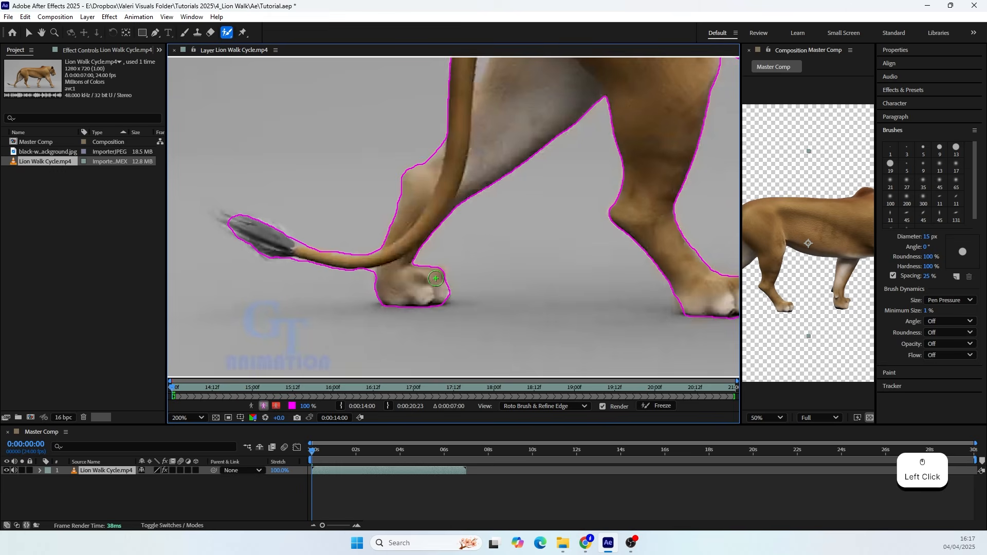
Exclude the narrow background gap between the tail and the hind leg from the Roto Brush selection
key(space)
drag(428, 192, 396, 162)
drag(372, 211, 391, 204)
drag(385, 132, 374, 153)
drag(353, 252, 352, 253)
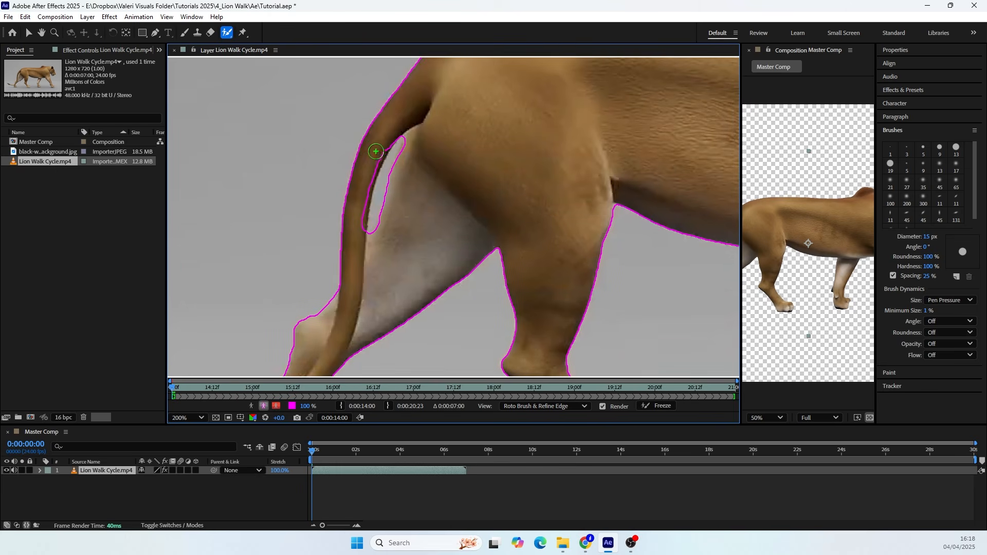
drag(366, 186, 364, 241)
Refine the Roto Brush outline along the lioness's forehead and nose with foreground and background strokes
mouse_move(442, 153)
mouse_down()
mouse_move(286, 246)
mouse_move(263, 277)
mouse_up()
drag(678, 135, 167, 185)
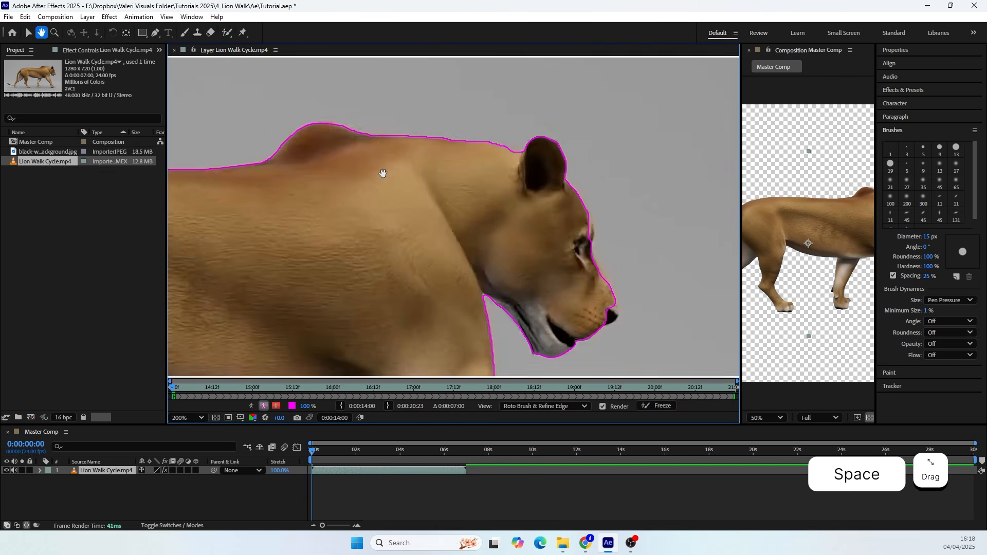
drag(373, 142, 373, 142)
mouse_move(583, 215)
mouse_down()
mouse_move(442, 163)
mouse_move(434, 127)
mouse_up()
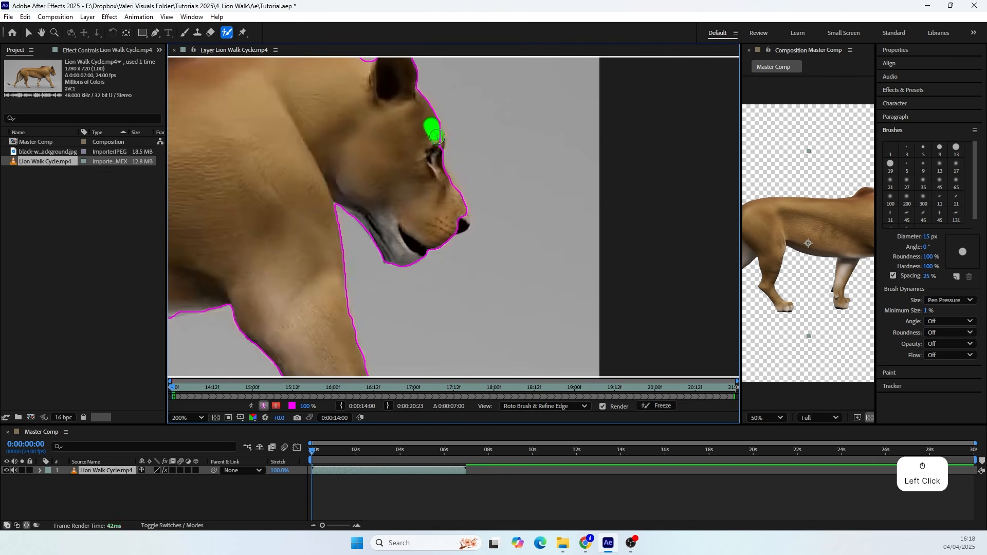
drag(462, 211, 477, 229)
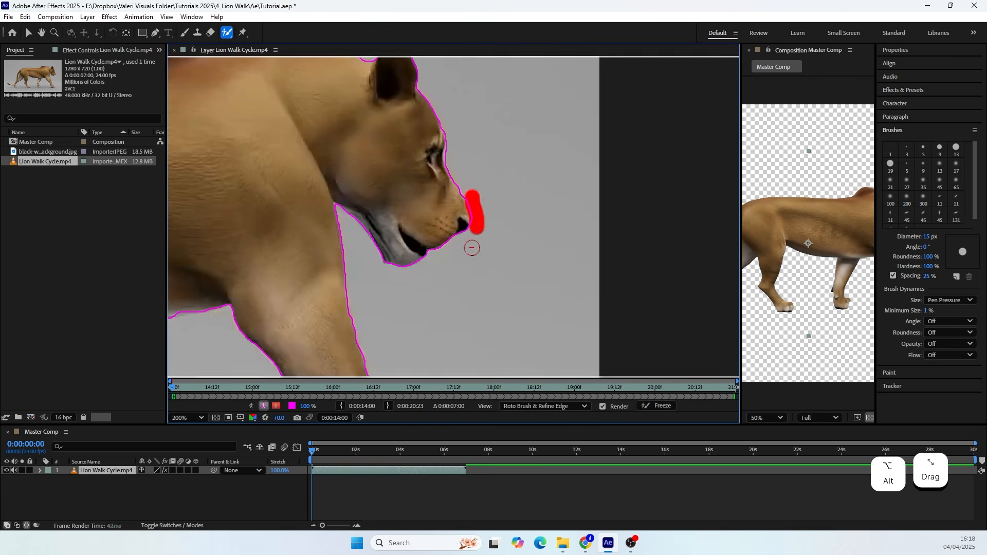
drag(406, 174, 438, 191)
drag(397, 235, 458, 204)
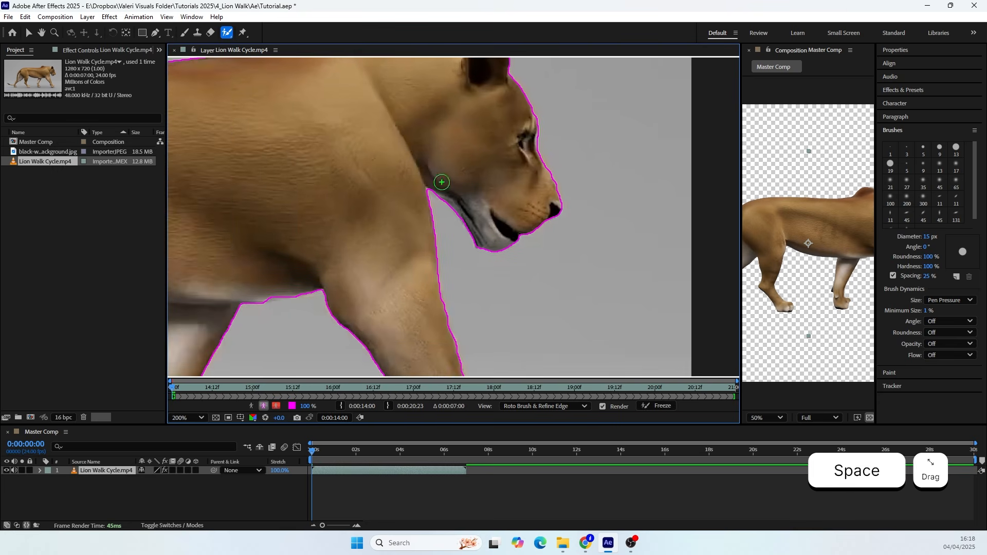
Clean up the Roto Brush outline around the belly, legs and paws with small corrective strokes
drag(453, 329, 423, 140)
drag(477, 338, 508, 342)
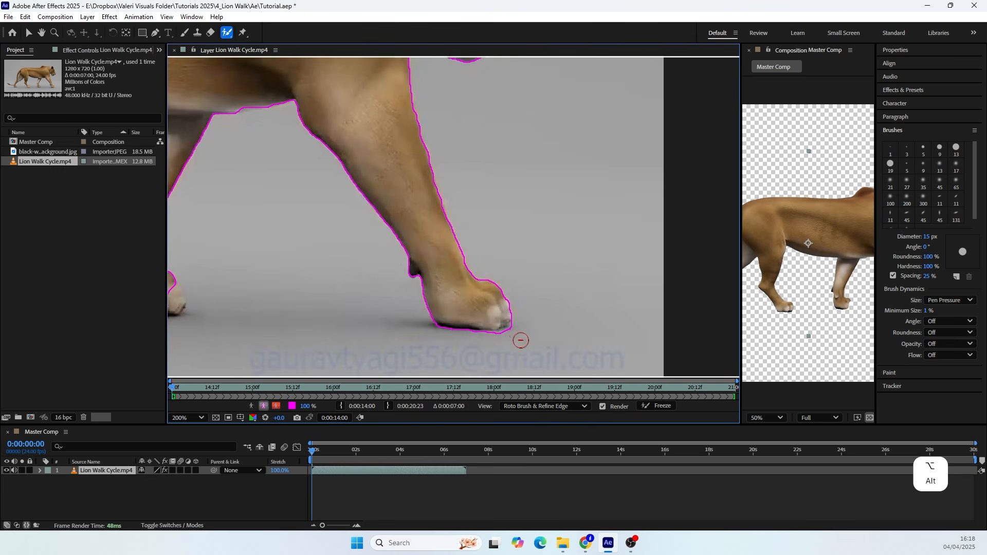
mouse_move(283, 97)
mouse_down()
mouse_move(517, 153)
mouse_move(486, 159)
mouse_up()
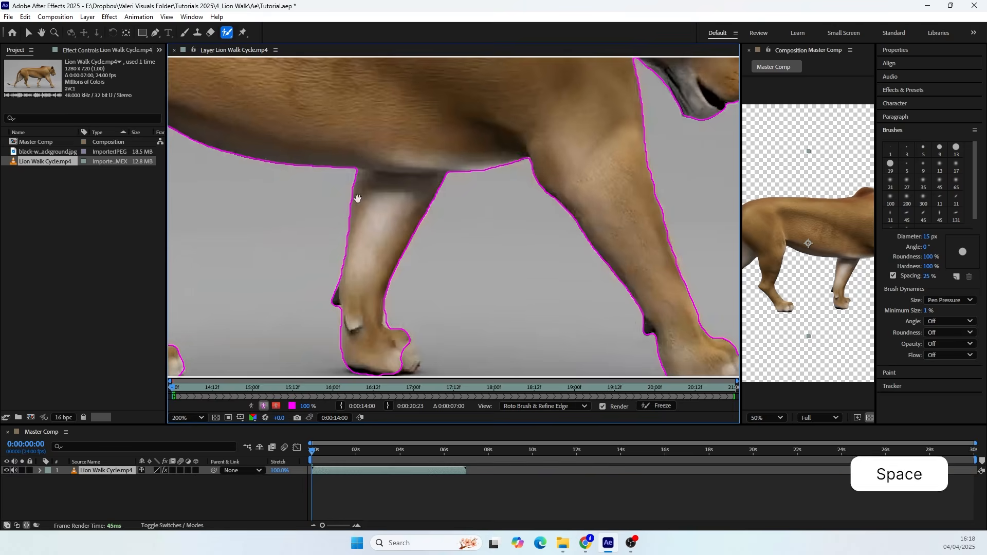
drag(357, 199, 437, 81)
drag(484, 217, 491, 249)
mouse_move(437, 210)
mouse_down()
mouse_move(485, 240)
mouse_move(647, 240)
mouse_up()
drag(408, 277, 409, 288)
drag(469, 288, 418, 210)
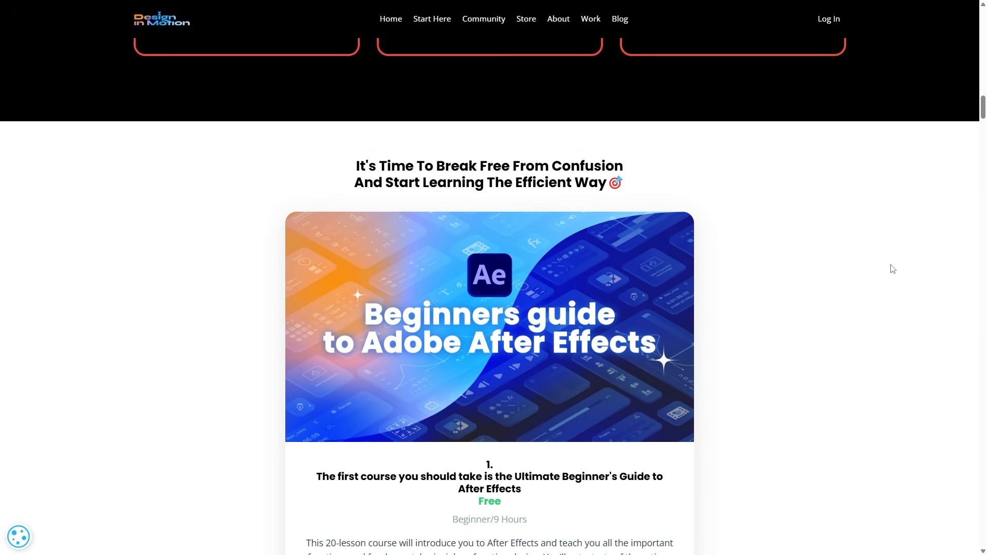
Look through the After Effects courses listed on the Design in Motion website
scroll(890, 268, down, 3)
scroll(838, 307, down, 7)
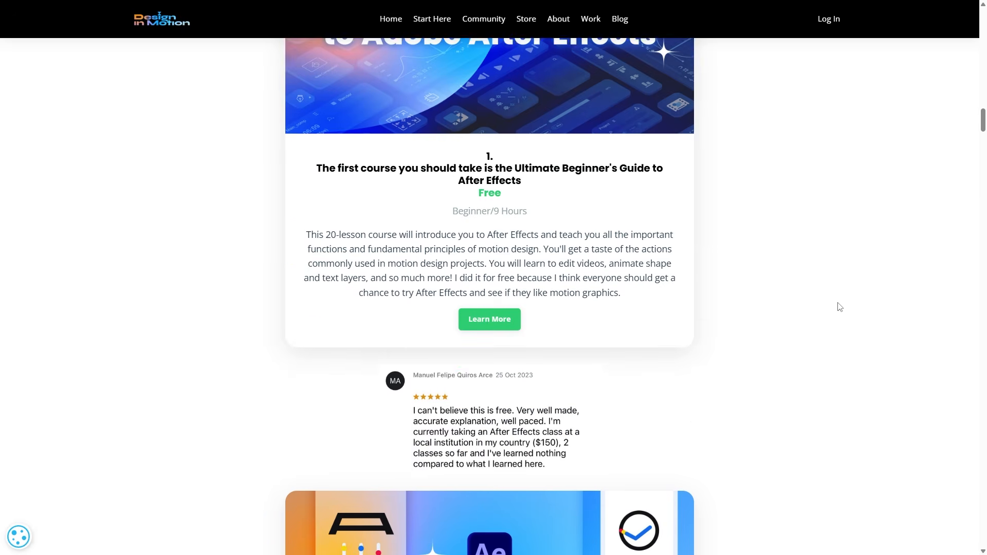
scroll(809, 319, down, 4)
scroll(811, 320, down, 14)
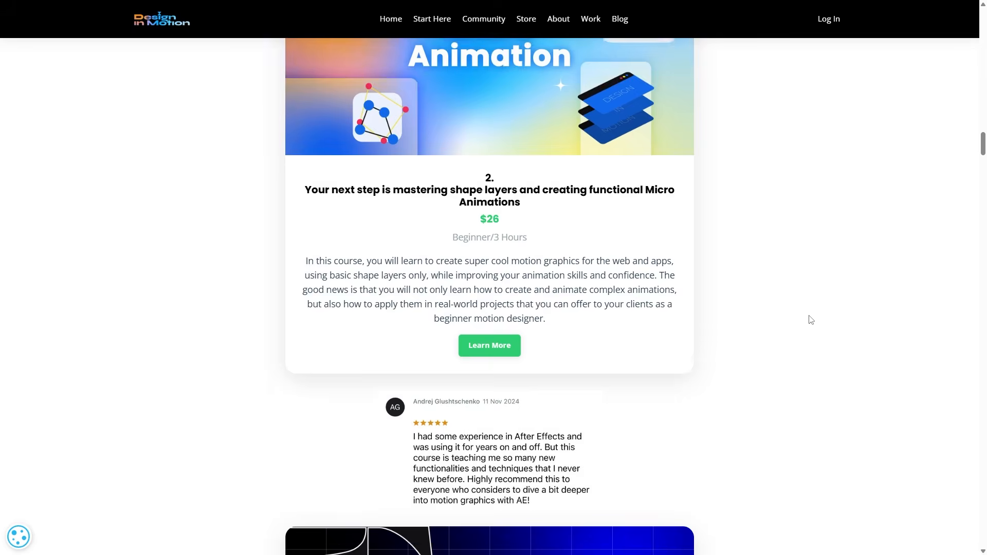
scroll(811, 320, down, 15)
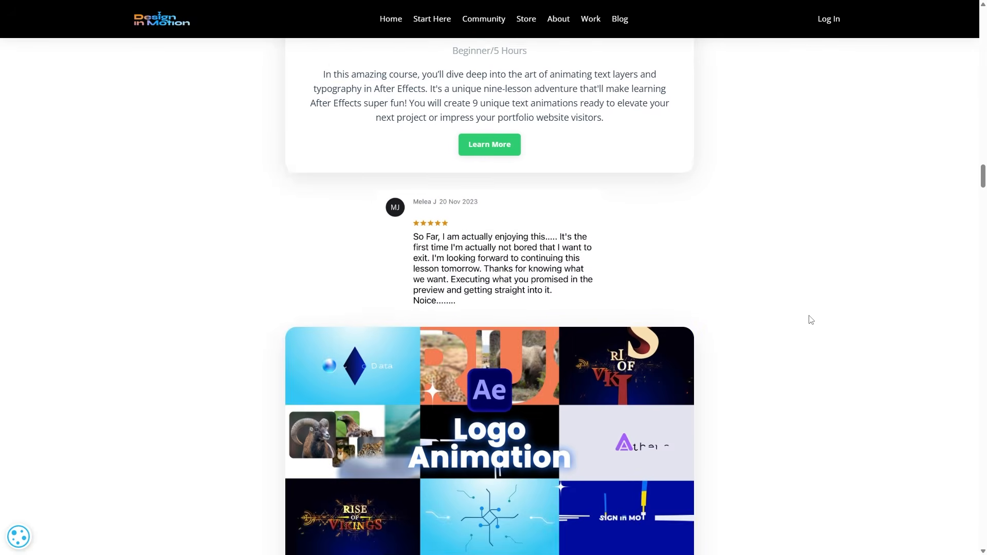
scroll(810, 320, down, 15)
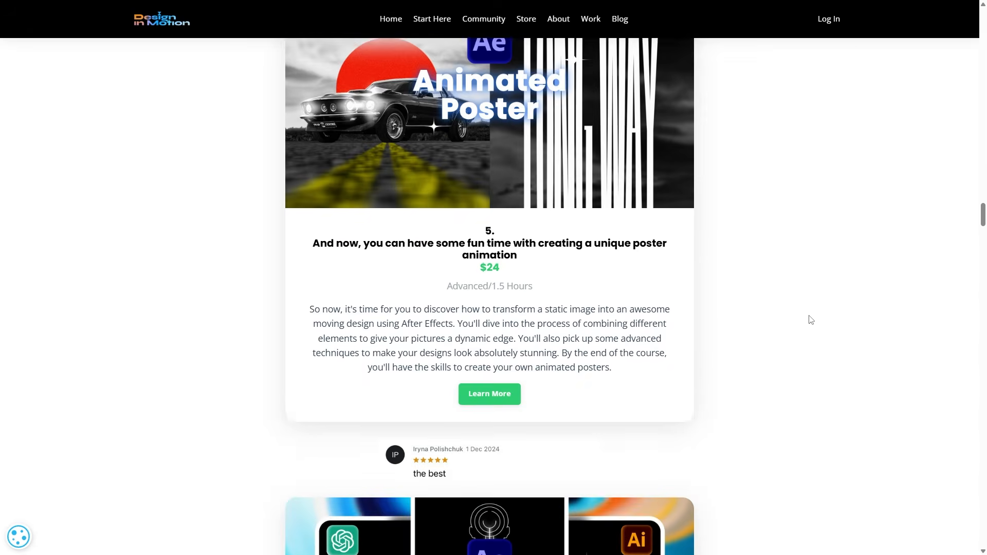
scroll(811, 320, down, 8)
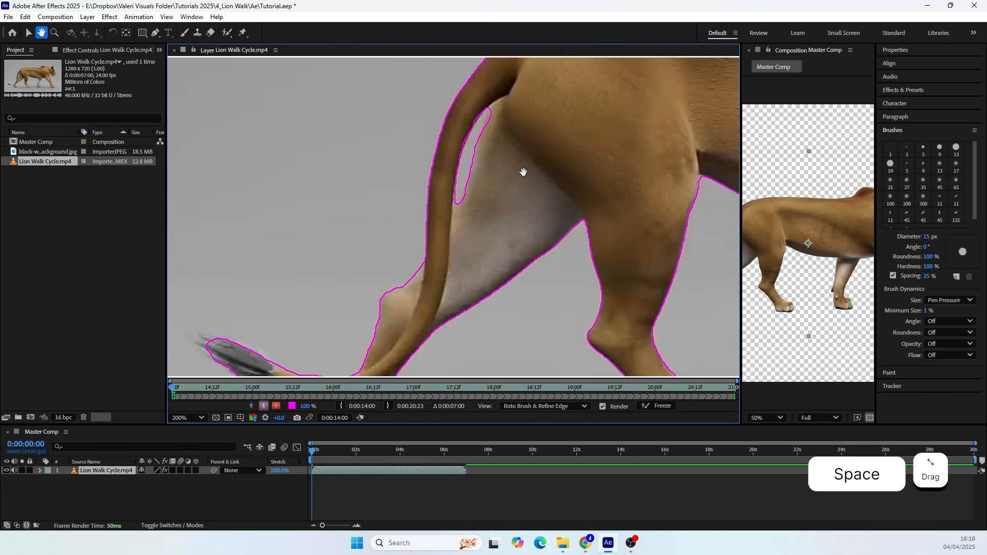
Try freezing the Roto Brush propagation, check the cutout at 0:00:00:20, and unfreeze it
click(626, 175)
drag(626, 175, 370, 264)
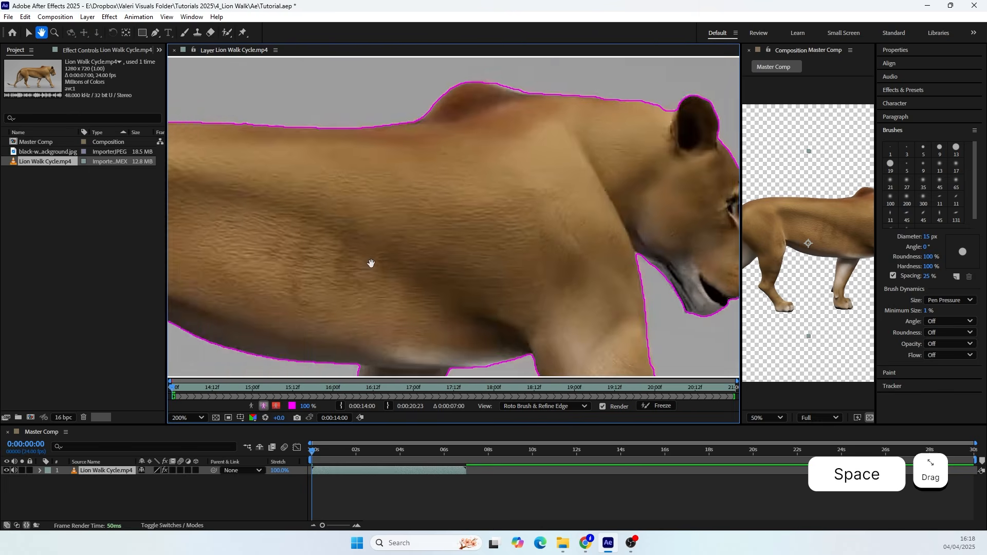
scroll(418, 216, down, 2)
mouse_move(414, 225)
mouse_down()
mouse_move(542, 172)
mouse_move(576, 180)
mouse_up()
drag(530, 202, 511, 198)
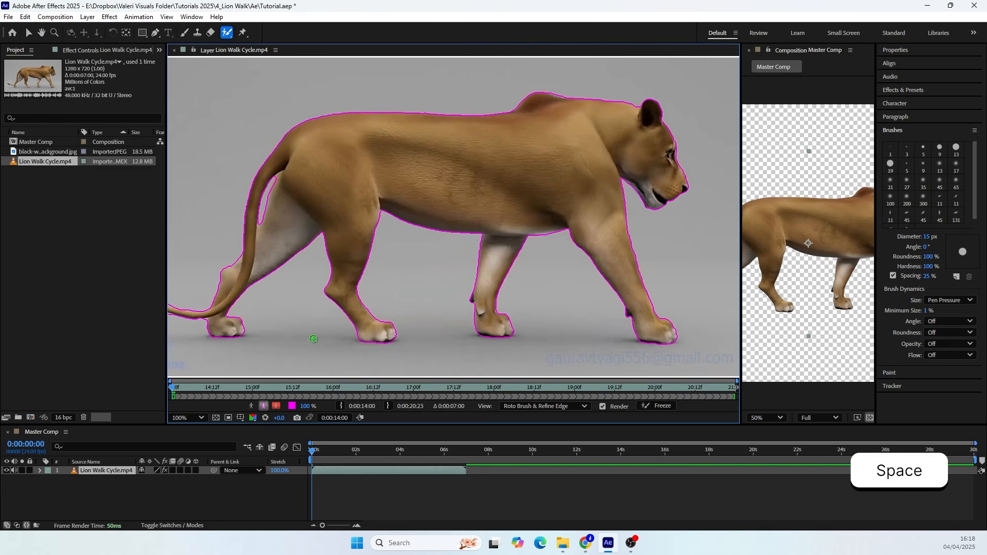
click(643, 407)
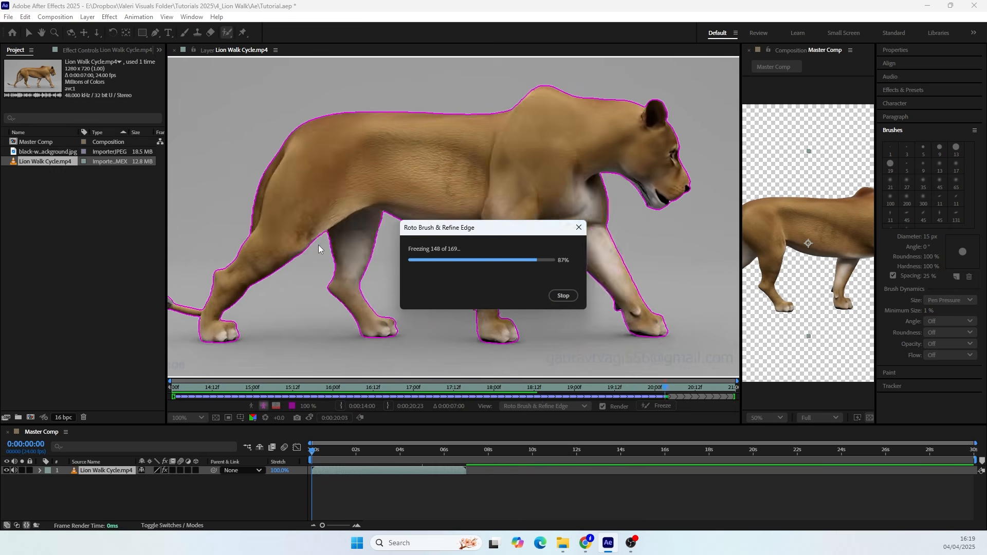
drag(322, 451, 329, 456)
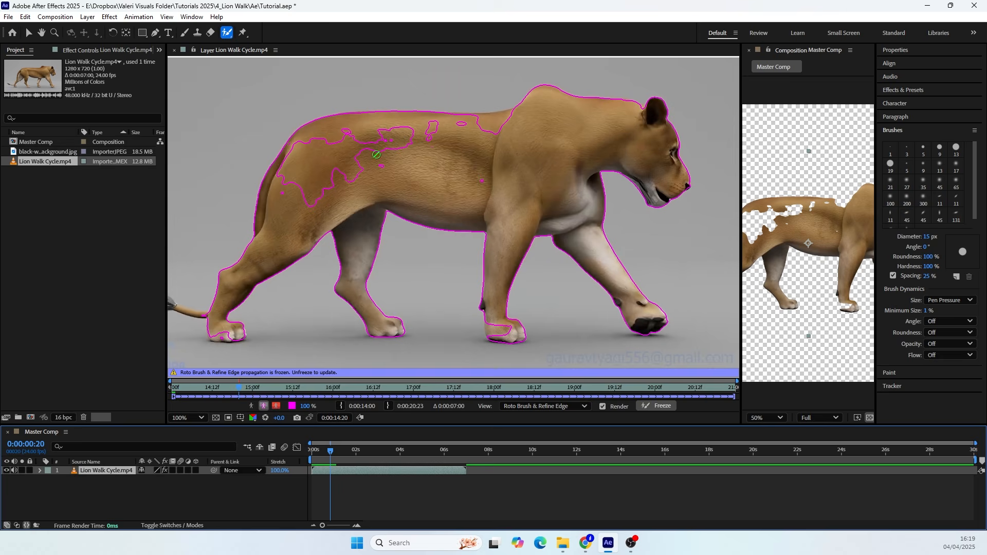
click(648, 408)
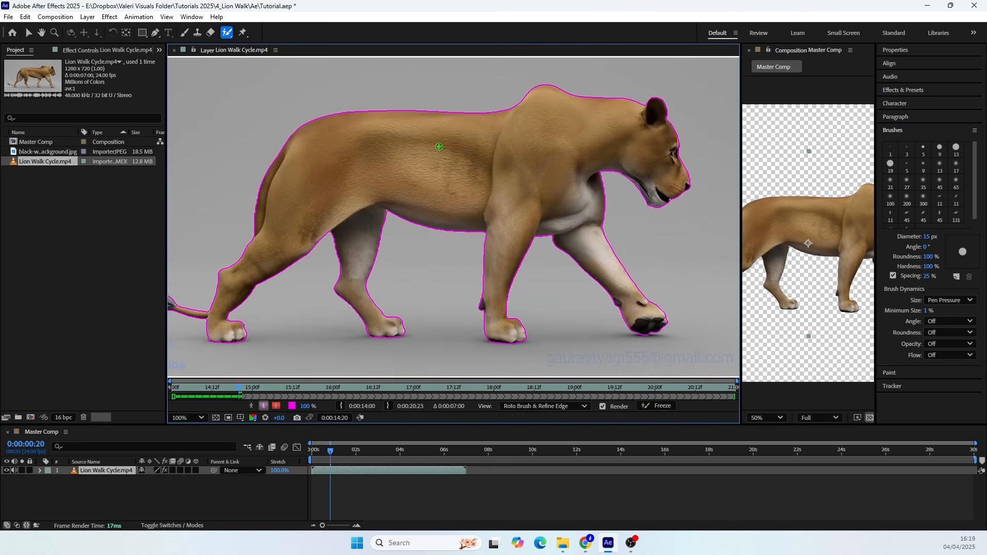
Propagate the Roto Brush selection through the whole clip, return to the first frame and freeze the result
mouse_move(335, 454)
mouse_down()
mouse_move(313, 452)
mouse_move(346, 459)
mouse_up()
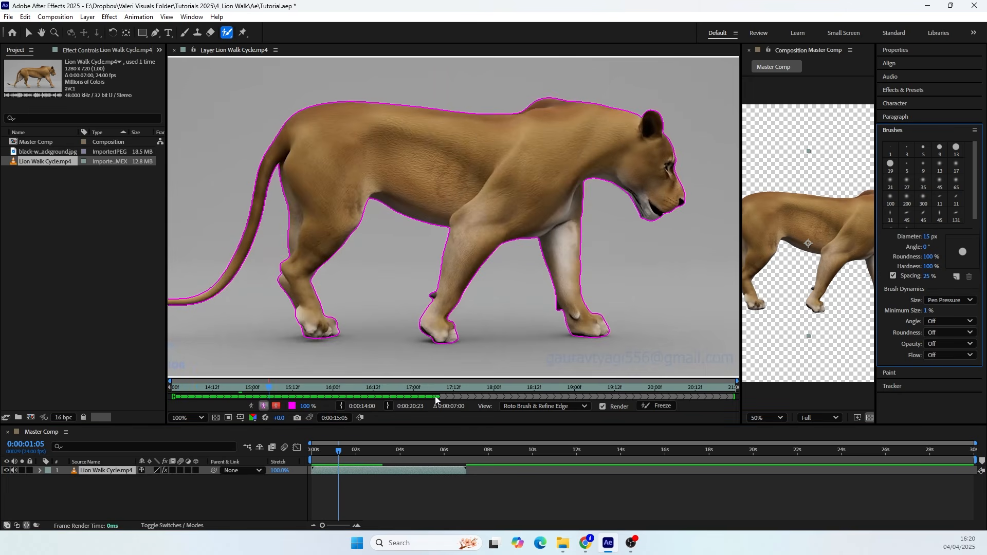
click(372, 471)
key(space)
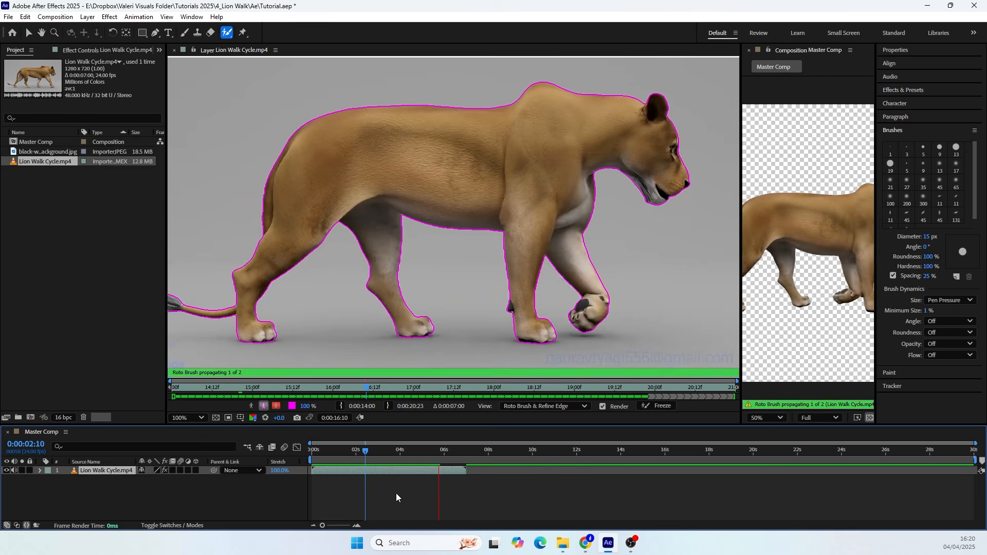
drag(366, 451, 285, 462)
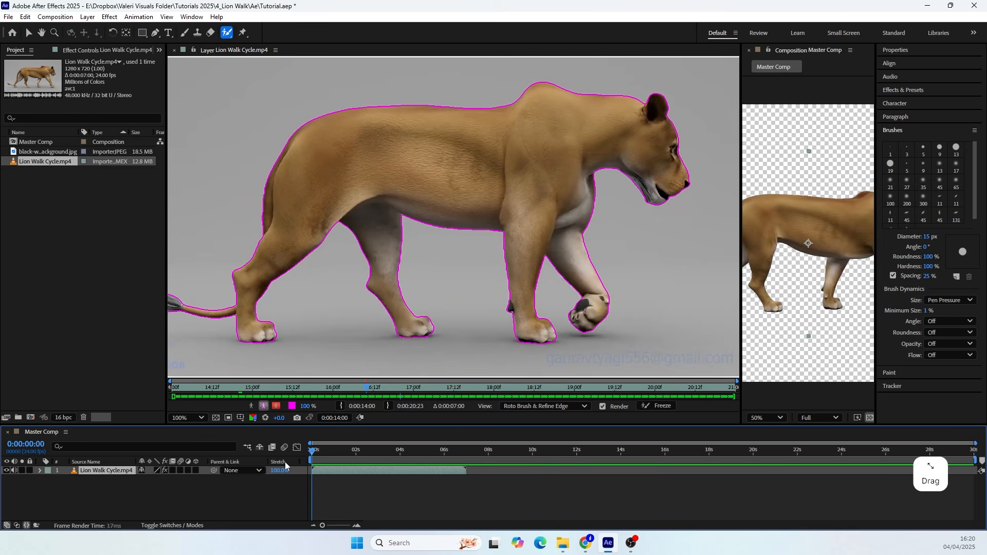
click(644, 407)
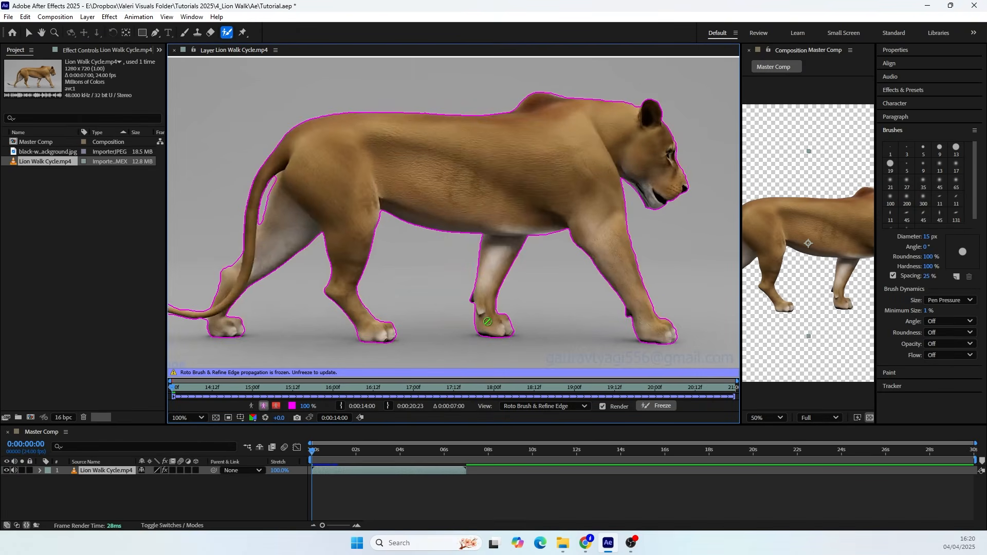
Close the layer view, switch to the Selection tool and check the cutout in Master Comp from its first frame
click(174, 49)
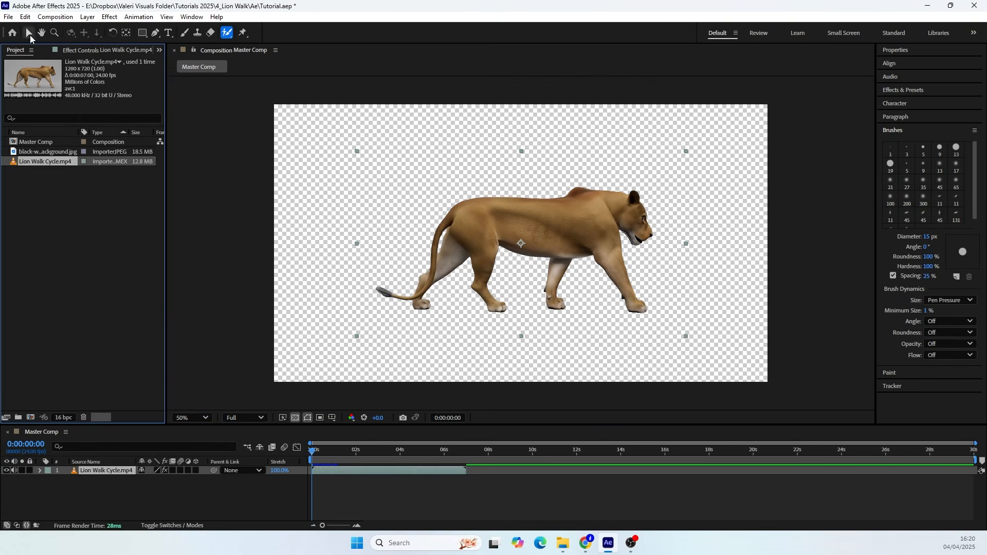
click(29, 32)
drag(312, 453, 290, 479)
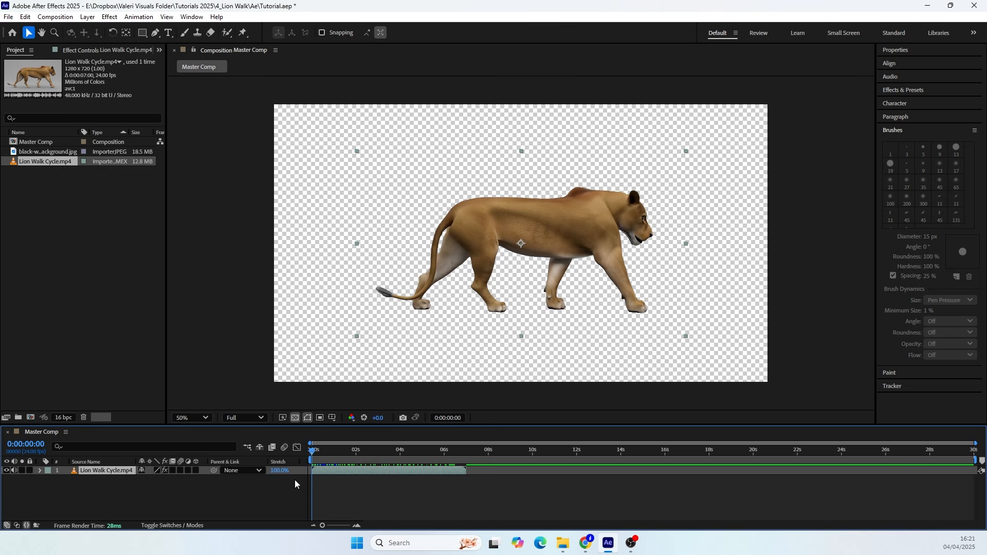
Pre-compose the footage layer as Lion Walk Cycle, moving all attributes and adjusting the composition duration to the layer's time span
right_click(107, 471)
click(128, 405)
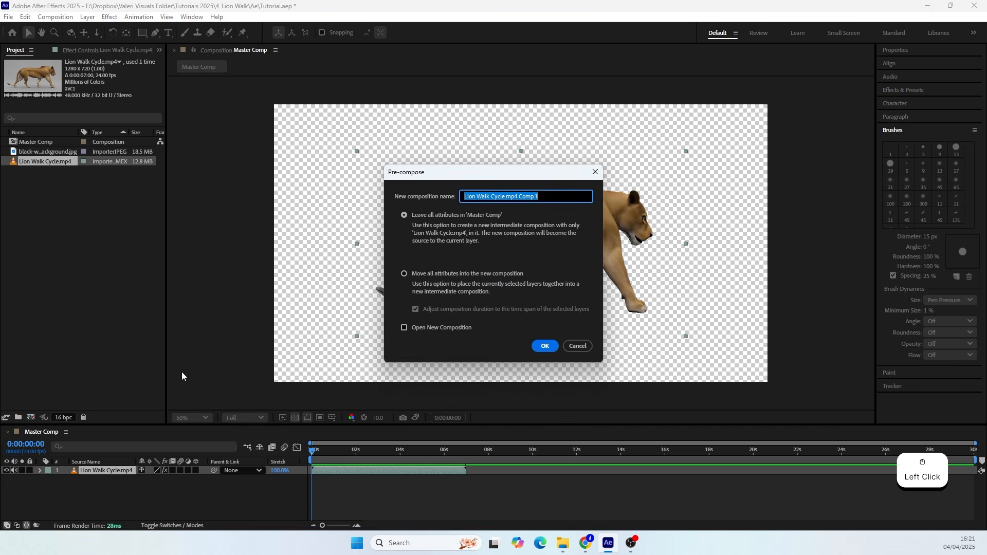
click(536, 196)
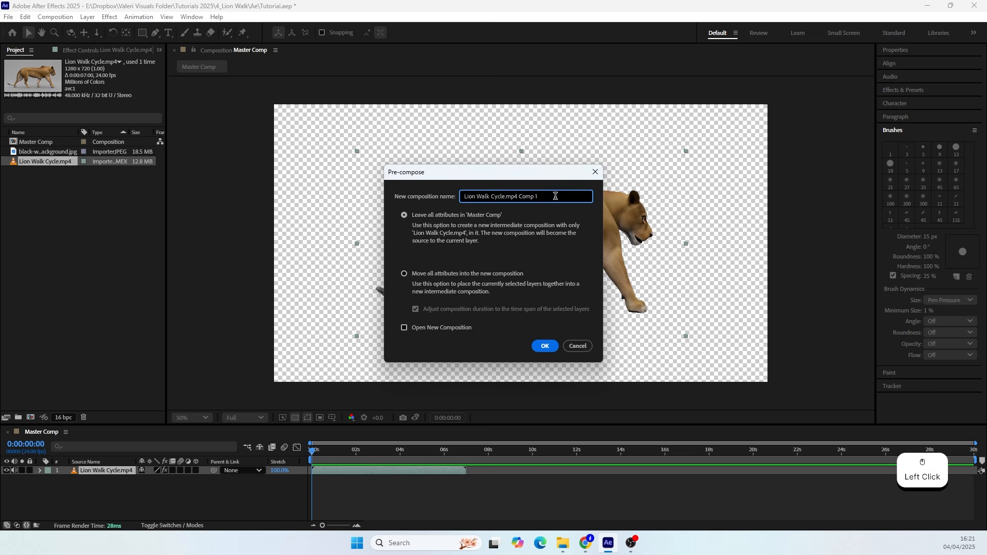
drag(535, 196, 504, 196)
key(BackSpace)
key(BackSpace)
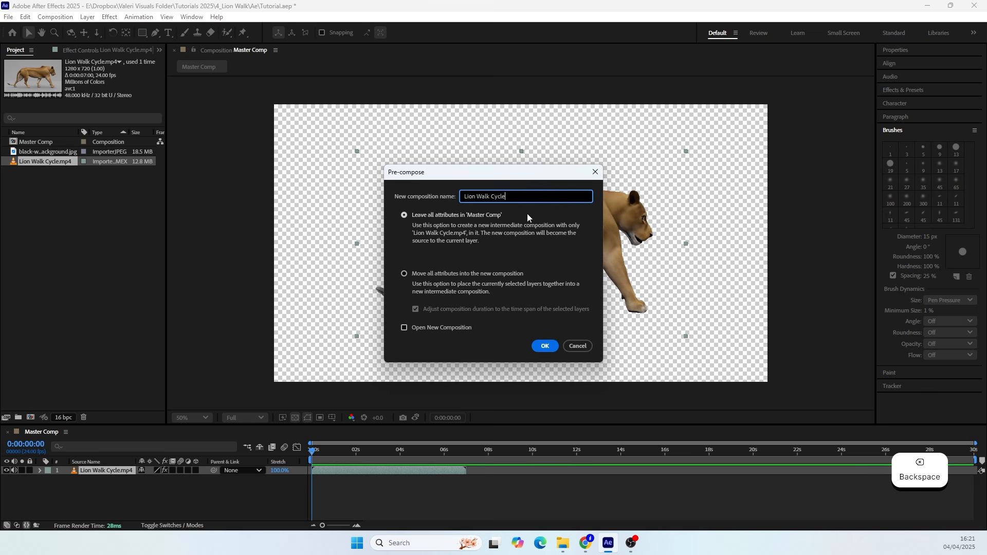
click(404, 273)
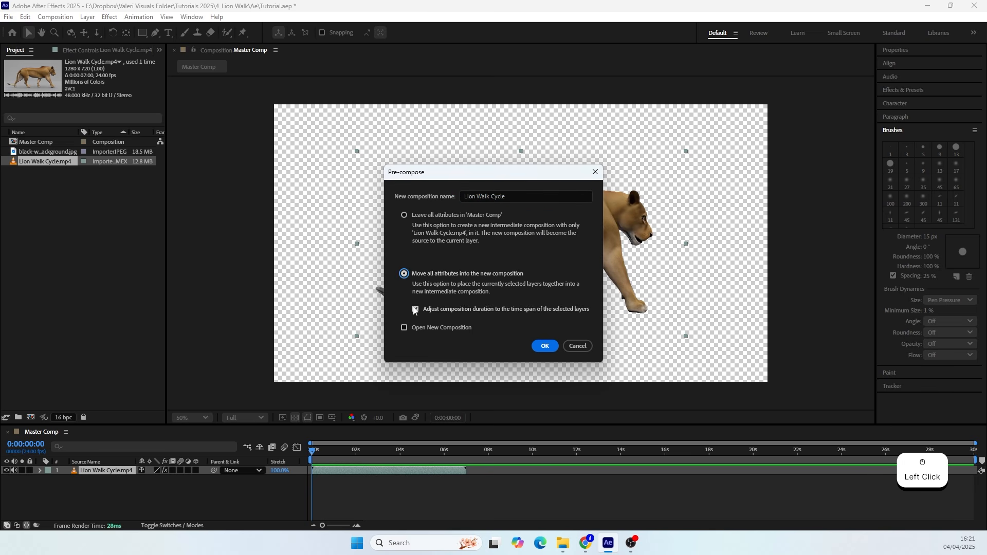
click(543, 346)
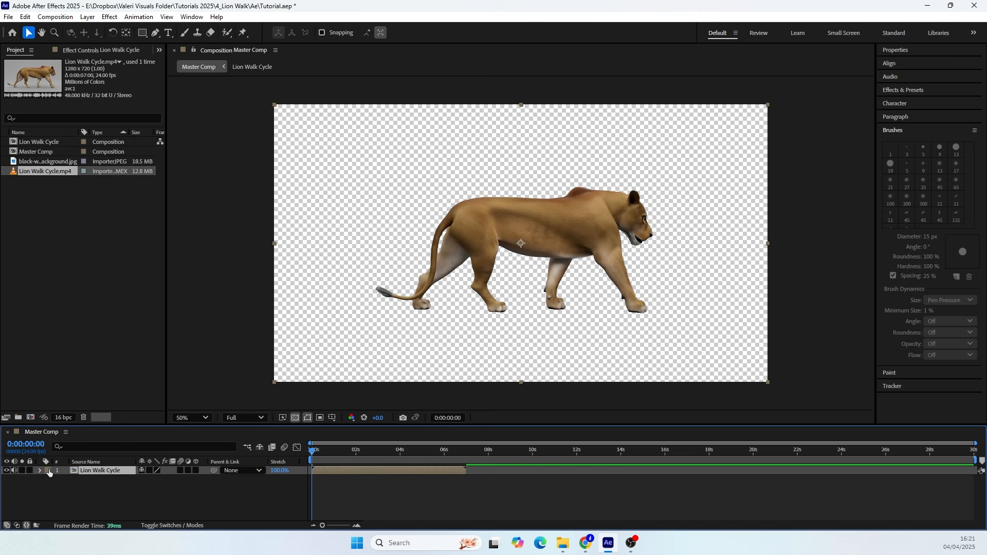
Open the Lion Walk Cycle pre-comp and mute the audio of its Lion Walk Cycle.mp4 layer
double_click(94, 471)
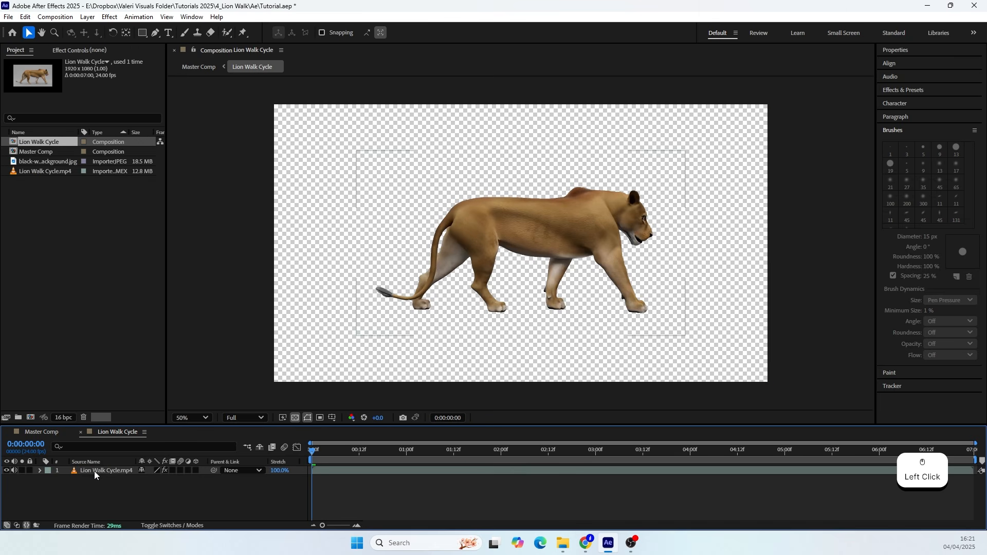
click(14, 471)
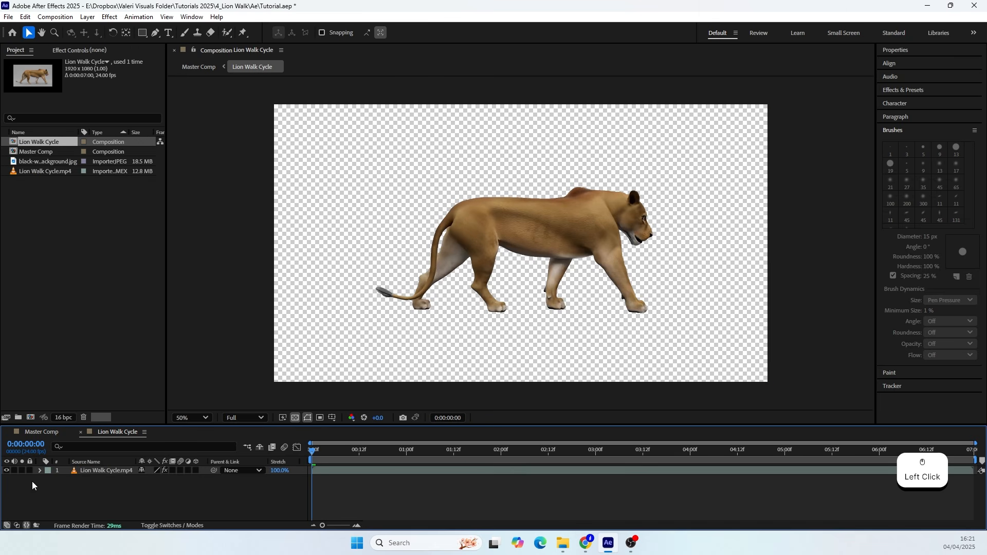
Resize the Lion Walk Cycle composition to 1200 px wide and 600 px high so it frames the lioness closely
key(ctrl+k)
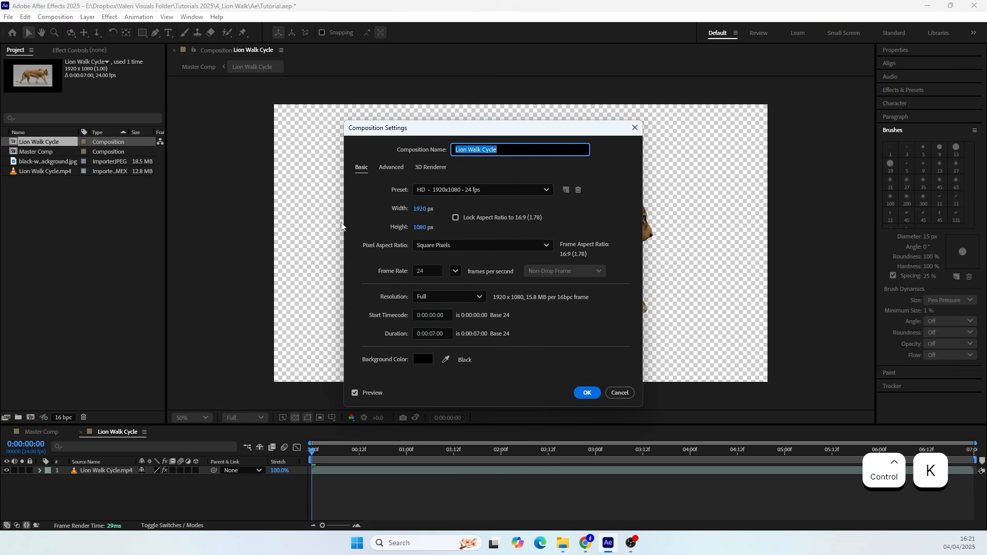
drag(422, 134, 142, 108)
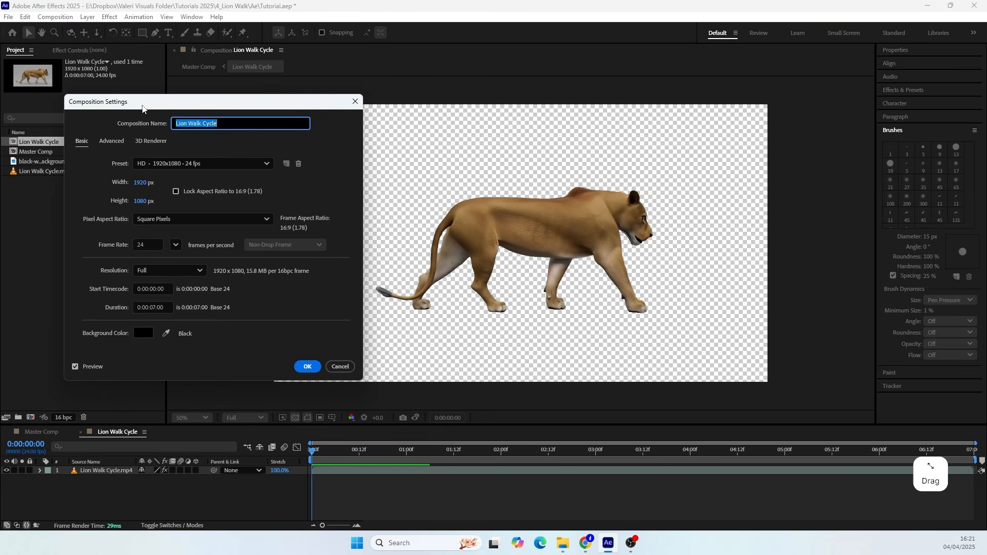
mouse_move(141, 185)
mouse_down()
mouse_move(114, 180)
mouse_move(125, 193)
mouse_move(132, 186)
mouse_up()
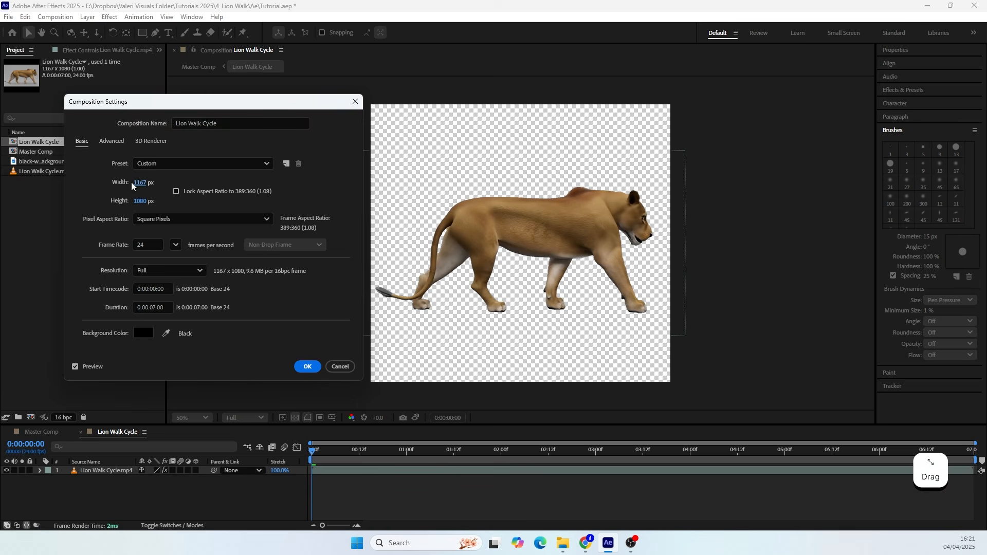
click(144, 184)
text(1000)
click(104, 191)
click(138, 183)
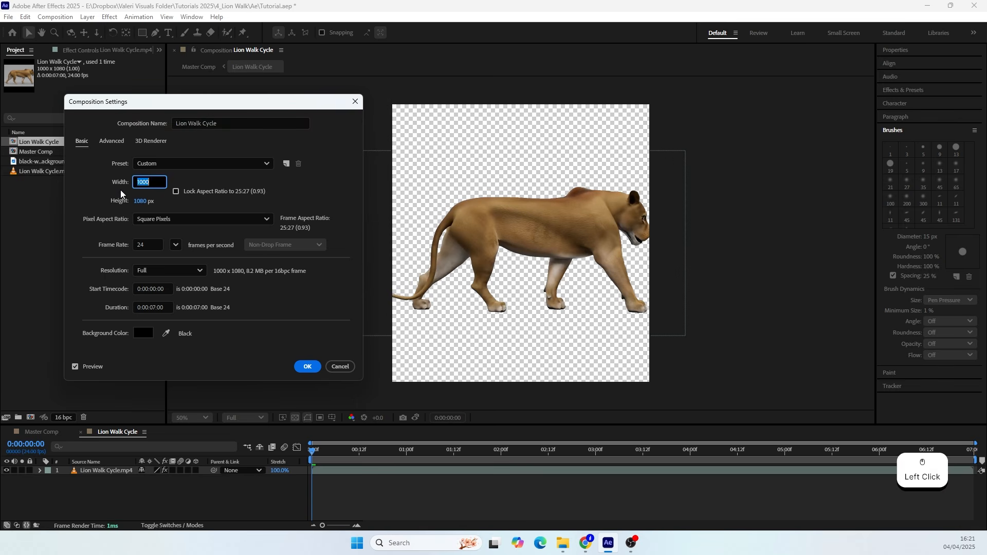
text(1200)
click(103, 190)
mouse_move(135, 204)
mouse_down()
mouse_move(106, 207)
mouse_move(119, 202)
mouse_up()
click(138, 201)
text(600)
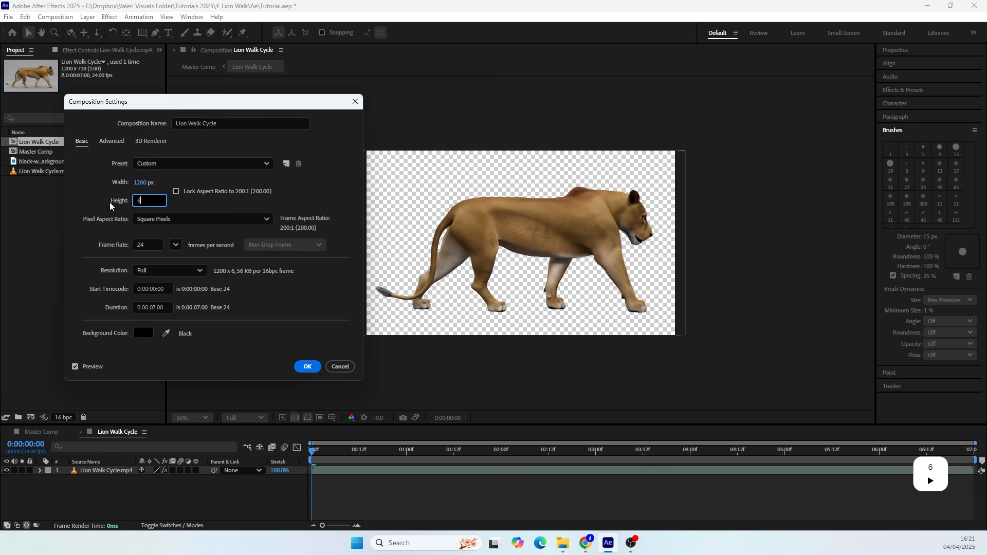
click(97, 199)
click(307, 366)
Check the framing at 0:00:01:02 and set the Lion Walk Cycle composition's width to 1300 px
drag(312, 450, 414, 454)
key(ctrl+k)
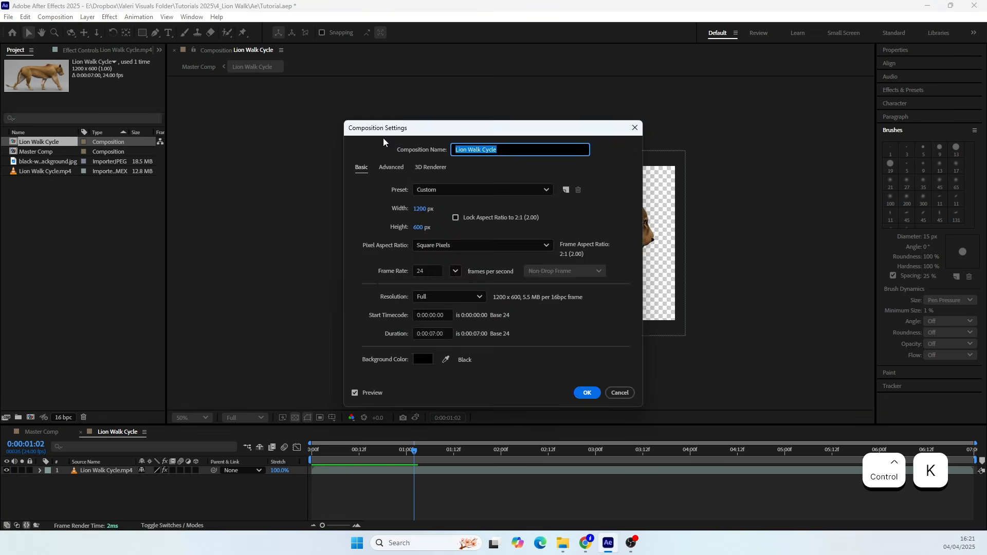
drag(385, 137, 63, 125)
click(89, 199)
text(1300)
click(89, 213)
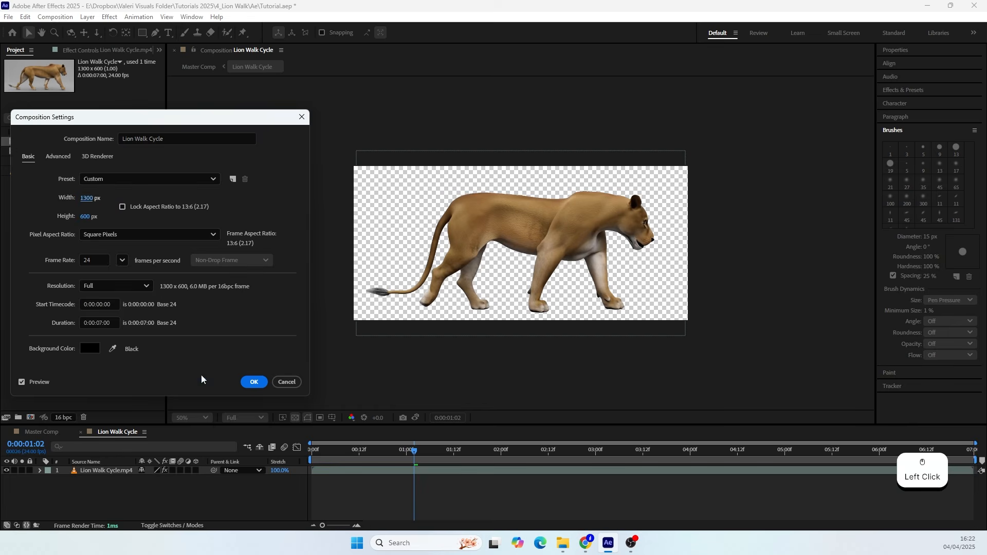
click(256, 383)
Return to the first frame of Lion Walk Cycle and take a snapshot of the lioness's starting pose
drag(418, 452, 294, 473)
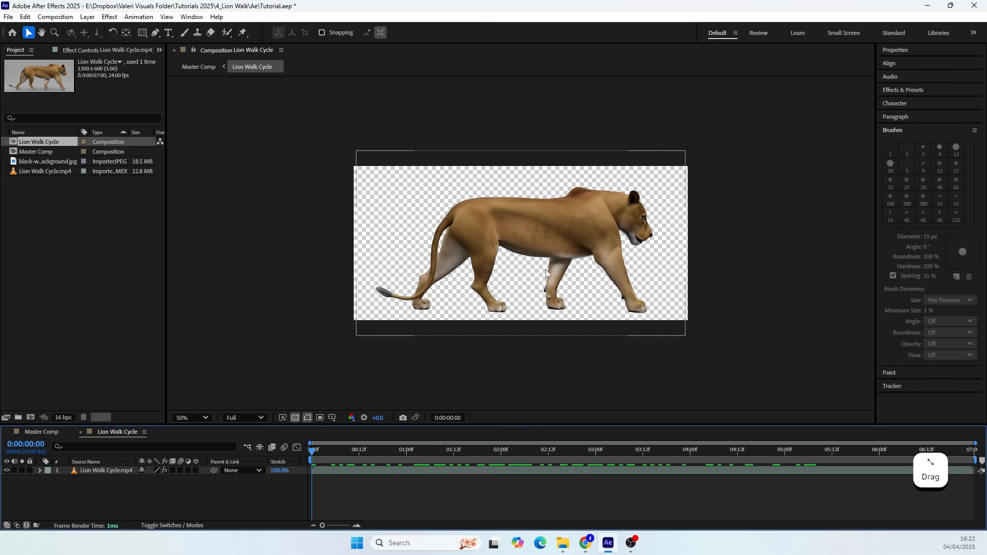
scroll(549, 272, up, 2)
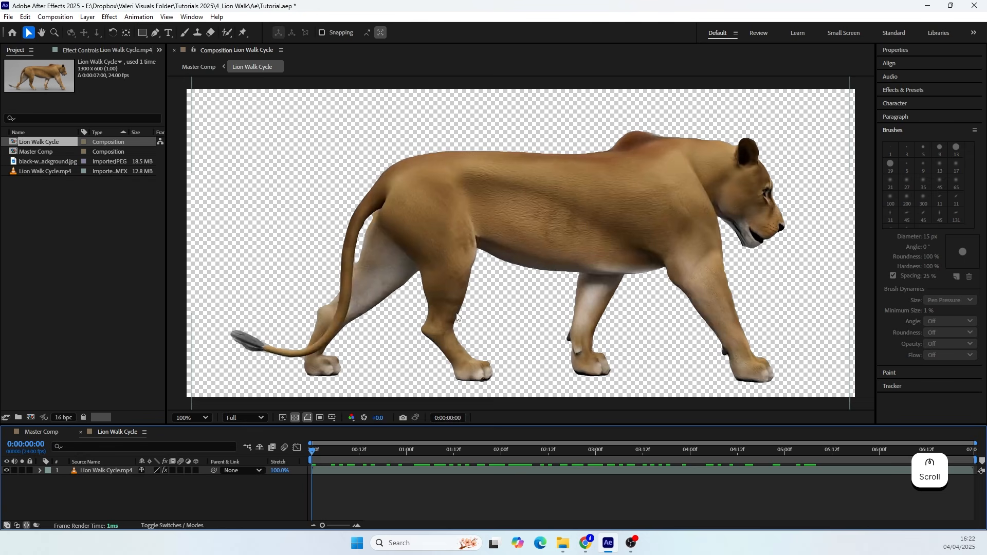
drag(325, 450, 308, 462)
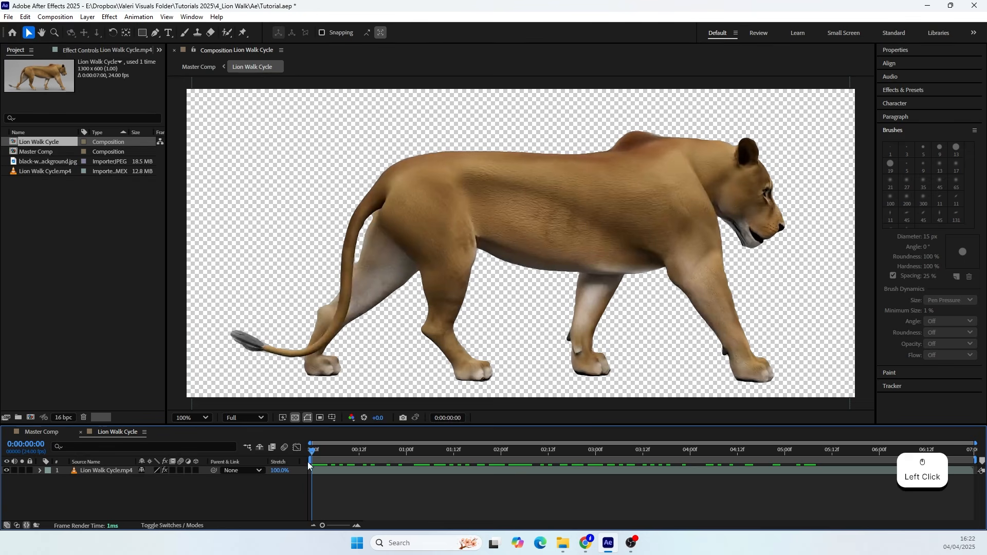
click(403, 418)
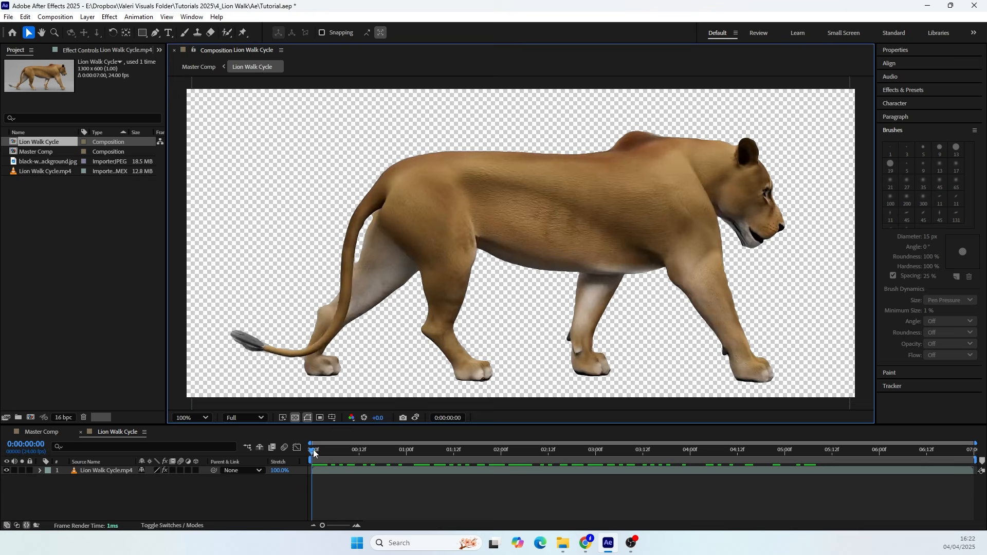
Compare the snapshot with frames 0:00:05:05 and 0:00:05:06 to find where the walk cycle repeats
drag(315, 450, 809, 492)
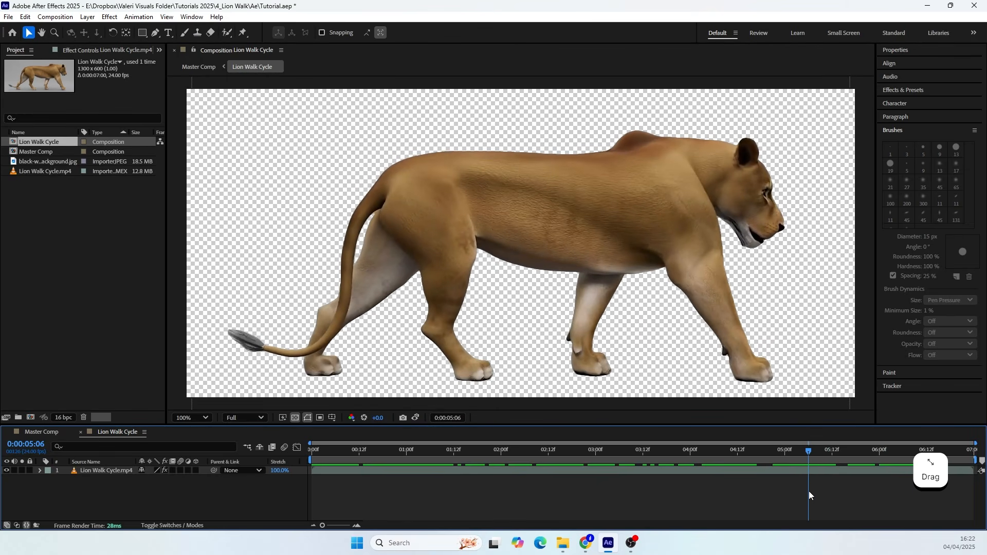
click(417, 417)
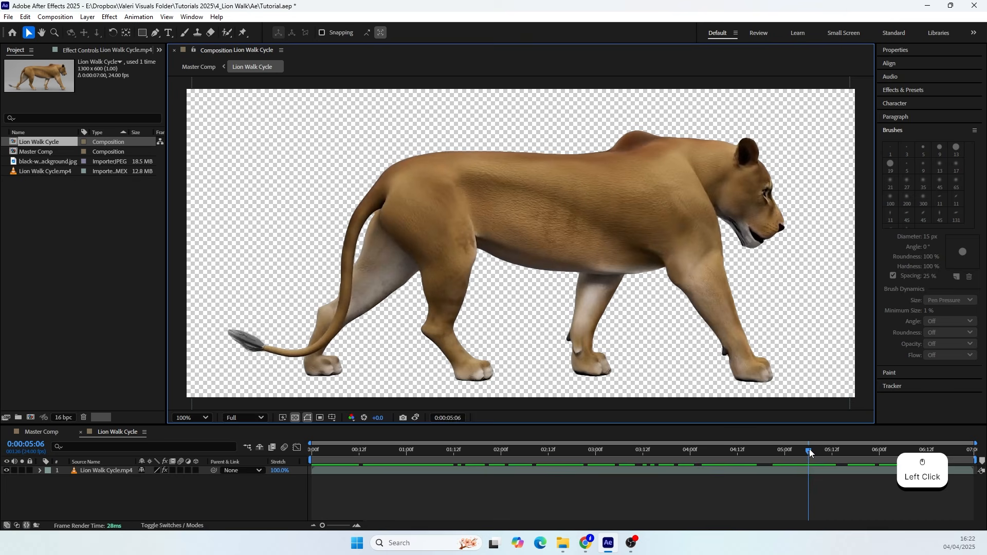
drag(809, 449, 807, 452)
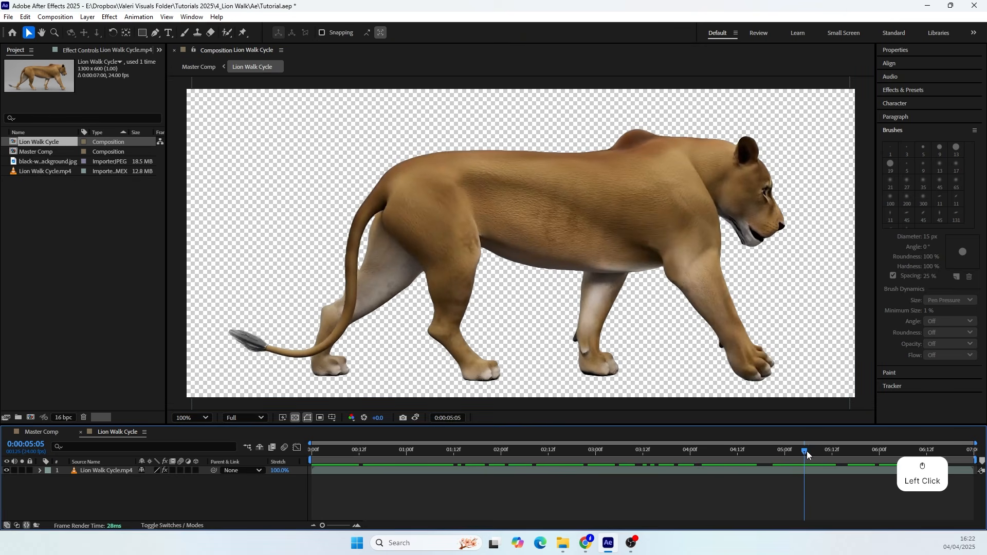
click(415, 418)
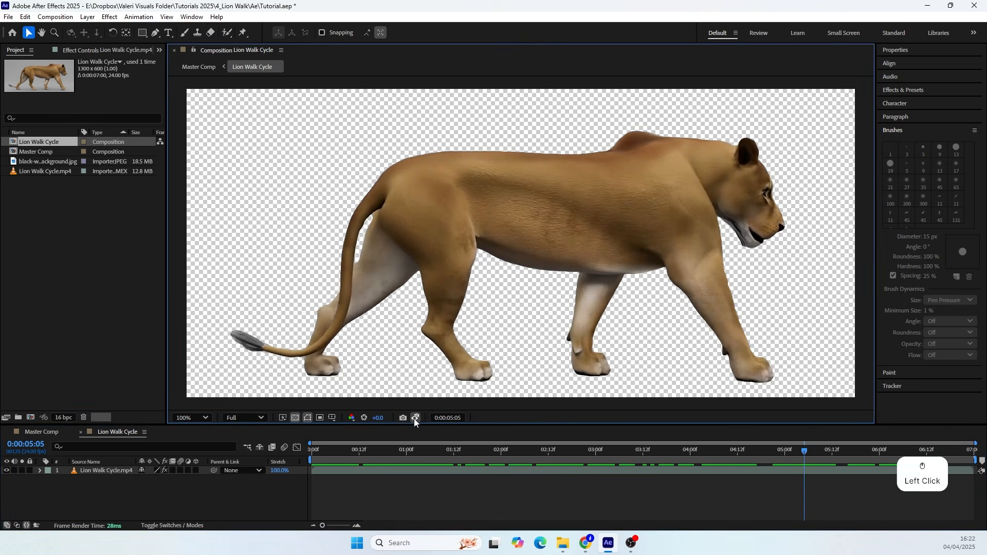
click(805, 452)
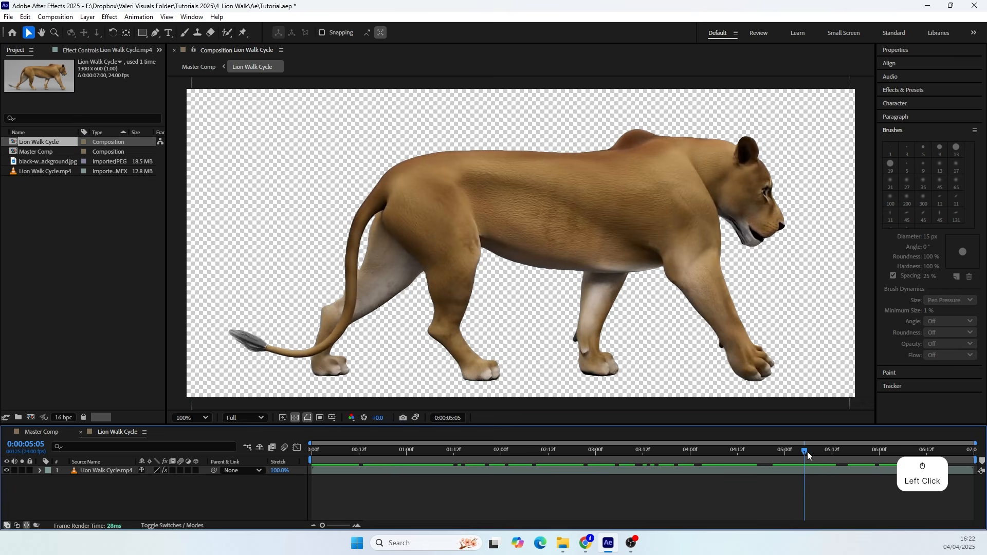
drag(807, 451, 808, 451)
click(415, 418)
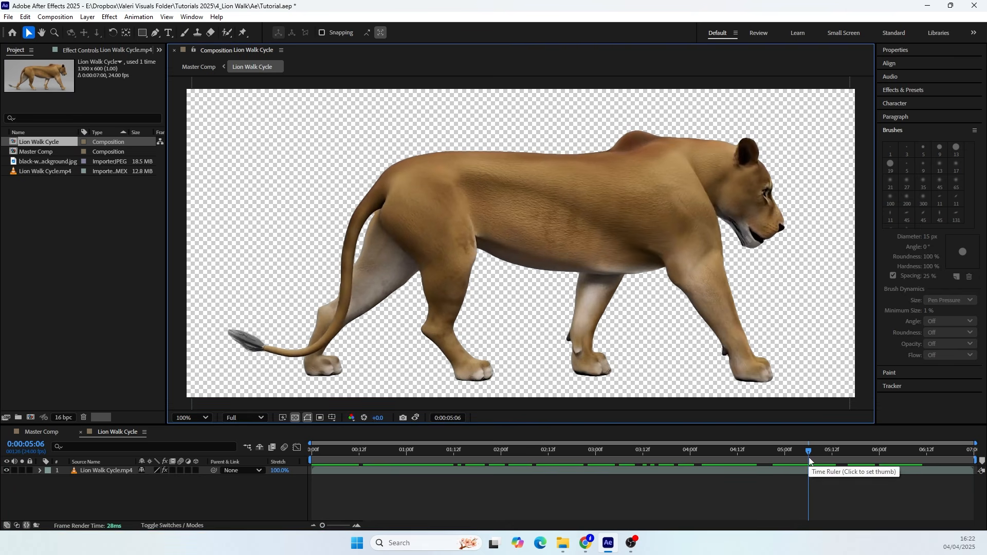
End the work area at 0:00:05:06 and trim the Lion Walk Cycle composition to it
key(n)
right_click(789, 462)
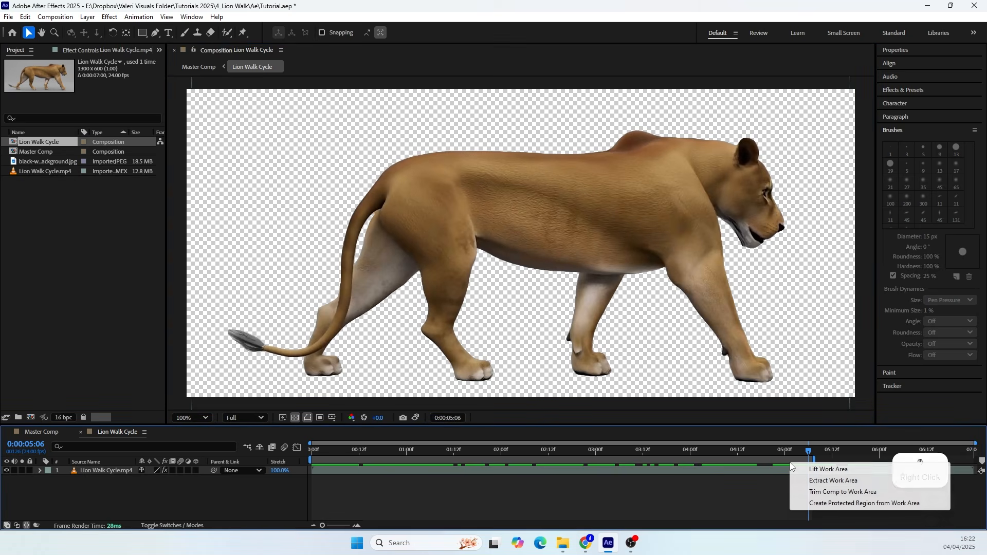
click(807, 493)
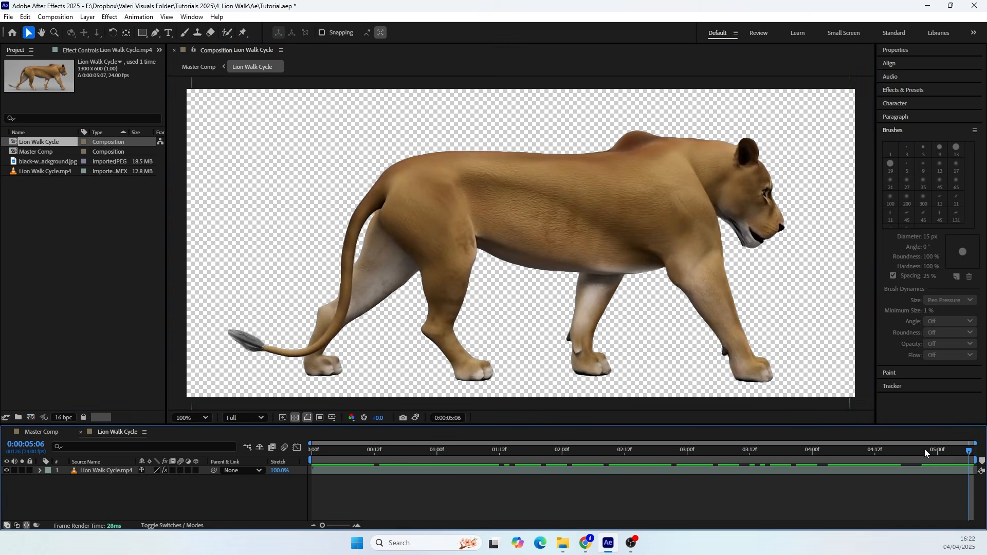
Play back the trimmed Lion Walk Cycle composition from 0:00:04:00 to check that the walk loops smoothly
drag(969, 451, 813, 455)
key(space)
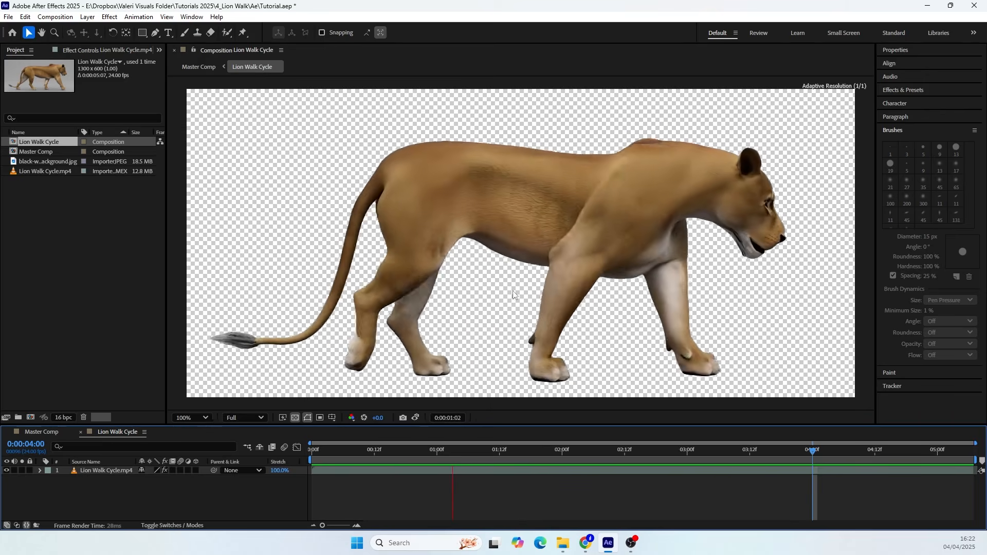
key(space)
In Master Comp, move to the Lion Walk Cycle layer's last frame at 0:00:05:06 and enable time remapping on the layer
click(42, 432)
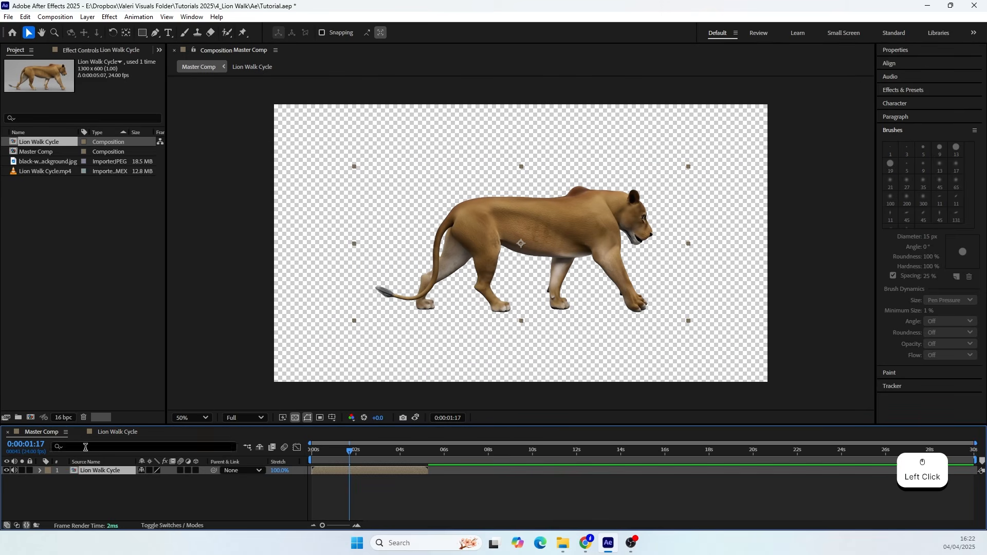
drag(360, 441, 408, 470)
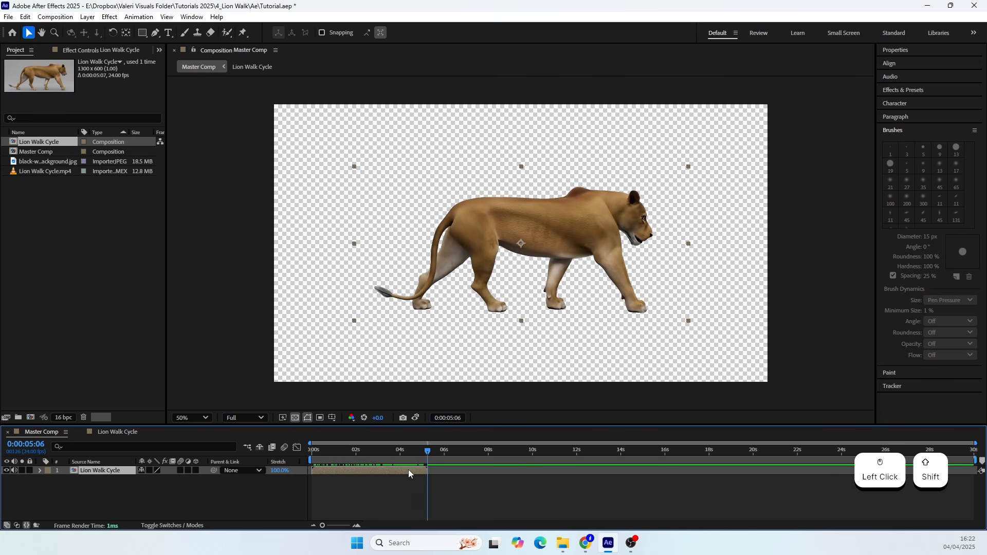
right_click(408, 470)
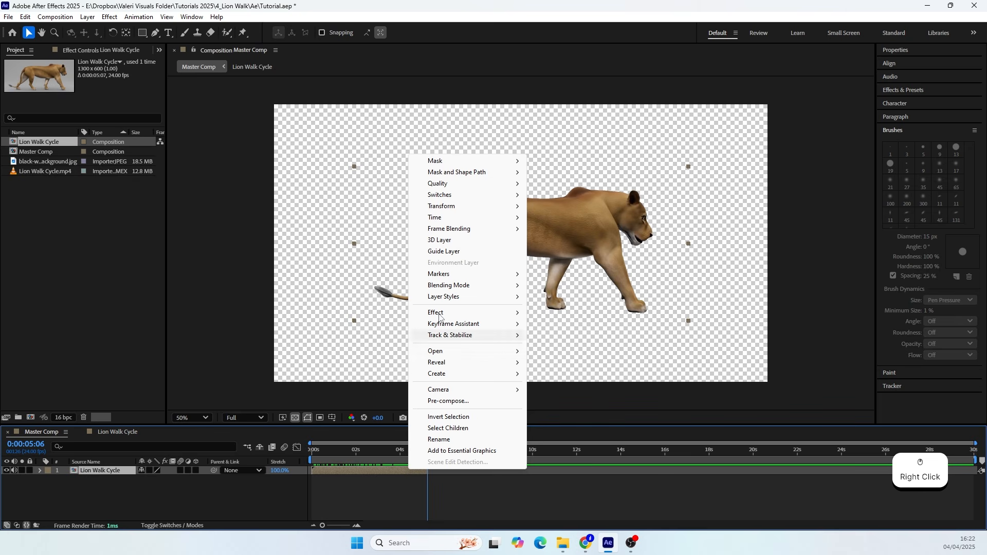
mouse_move(439, 218)
click(554, 220)
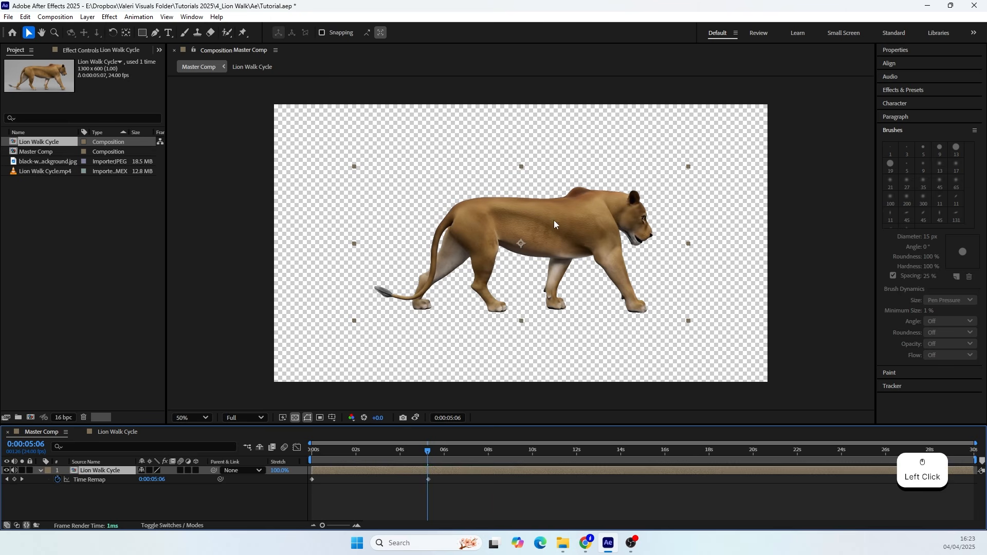
Add a Time Remap keyframe at 0:00:05:06 and delete the original end keyframe just after it
drag(381, 424, 381, 377)
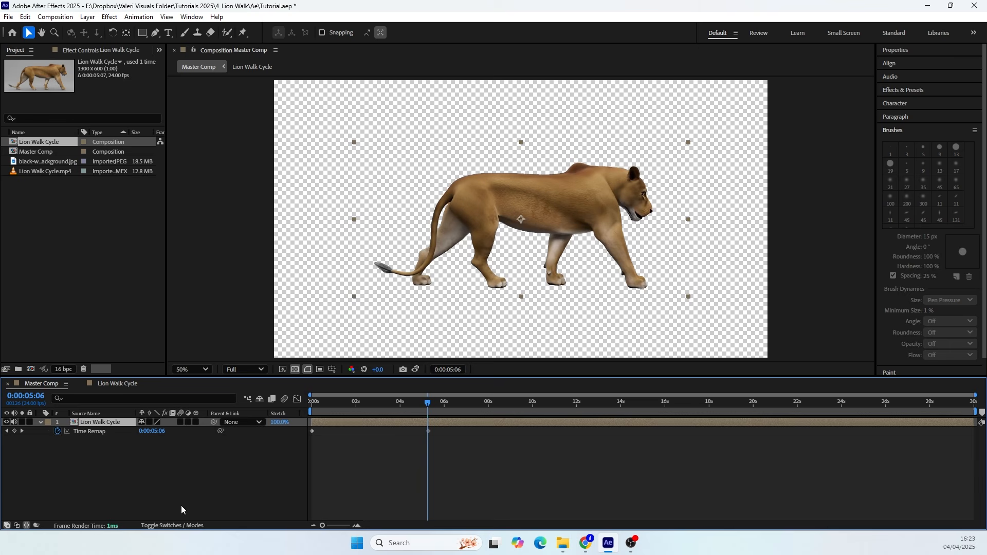
click(359, 525)
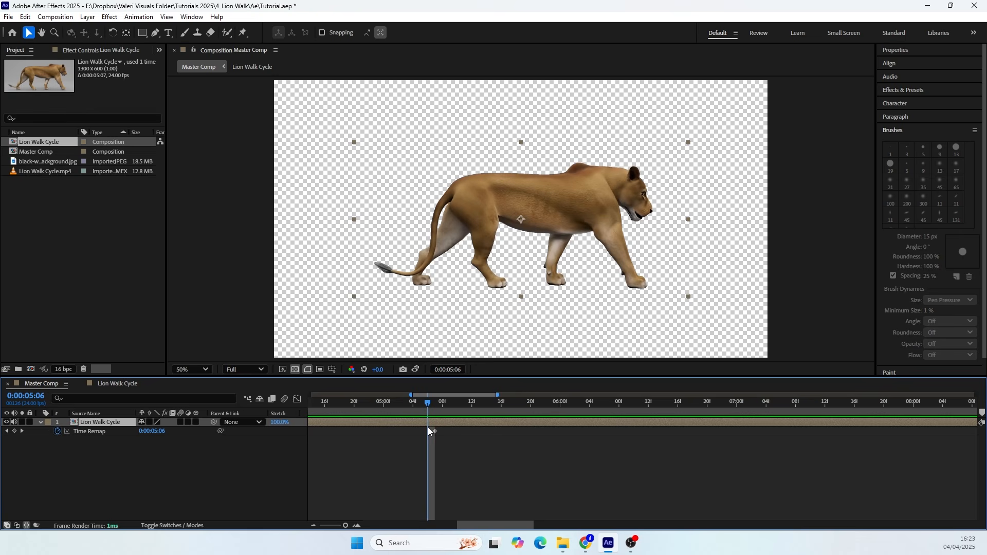
click(14, 432)
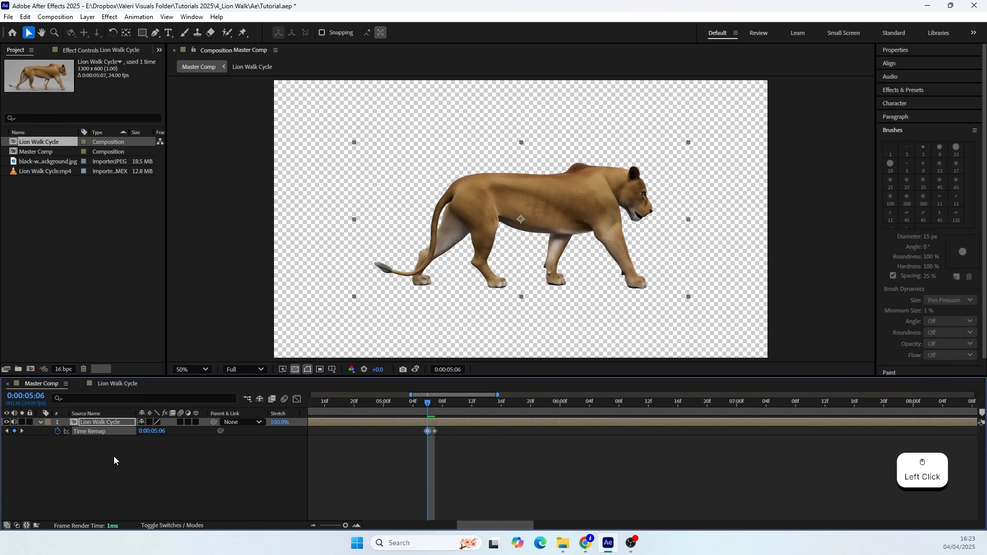
click(434, 430)
key(Delete)
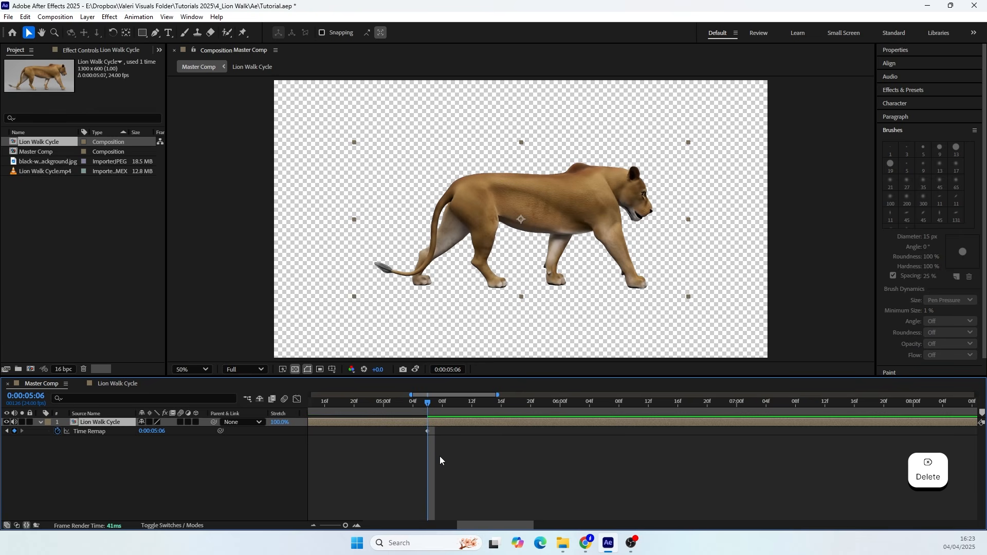
Add the expression loopOut(type = "cycle", numKeyframes = 0) to the layer's Time Remap property
alt+click(57, 432)
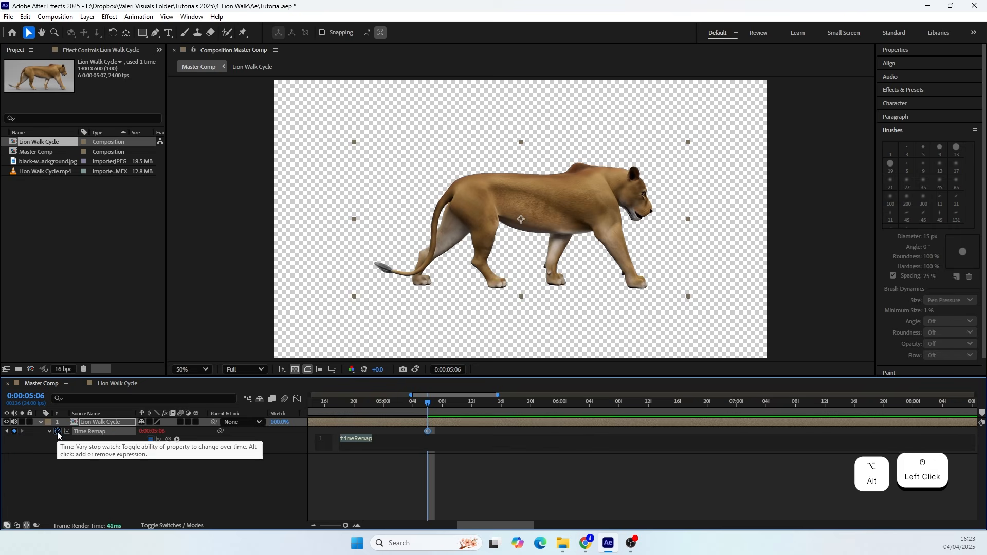
click(177, 439)
mouse_move(257, 376)
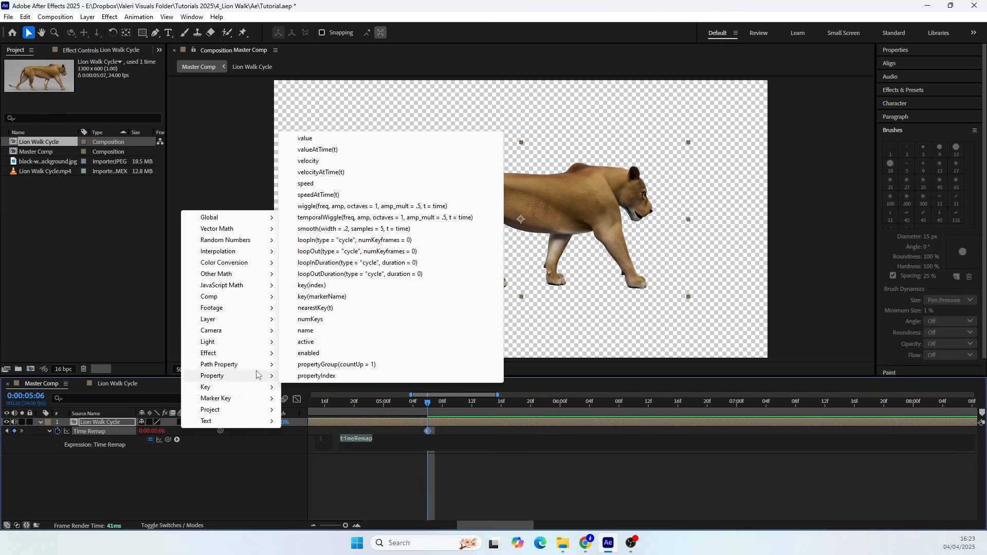
click(319, 256)
click(267, 488)
alt+scroll(406, 476, down, 3)
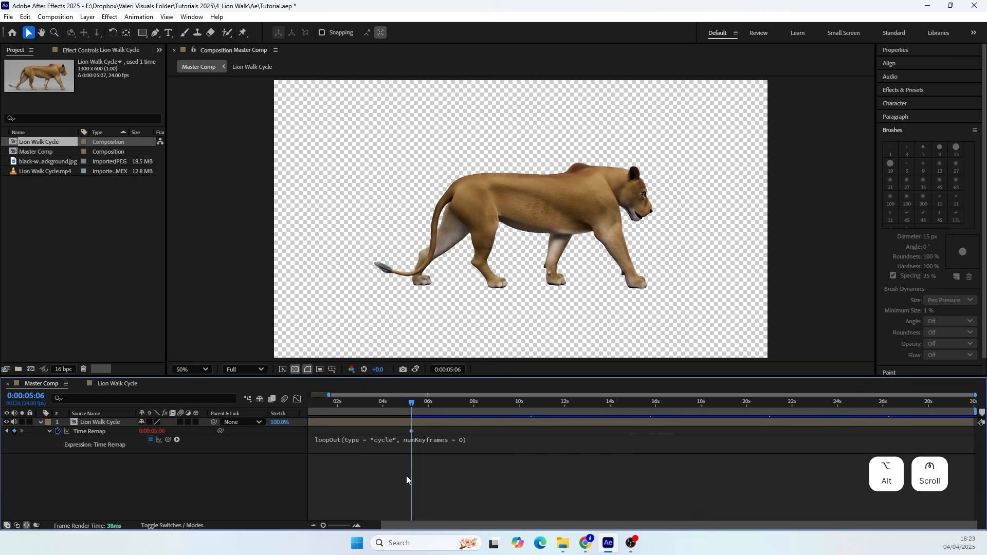
Check that the Lion Walk Cycle layer spans Master Comp and scrub around 0:00:04:12 to inspect the loop point
click(428, 422)
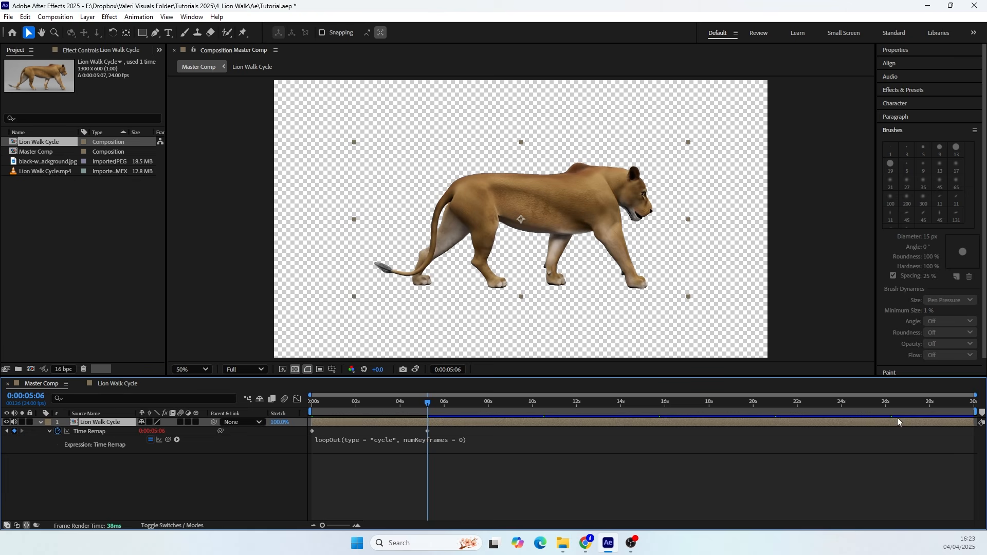
mouse_move(972, 421)
mouse_down()
mouse_move(446, 424)
mouse_move(974, 438)
mouse_up()
mouse_move(427, 404)
mouse_down()
mouse_move(441, 410)
mouse_move(411, 411)
mouse_up()
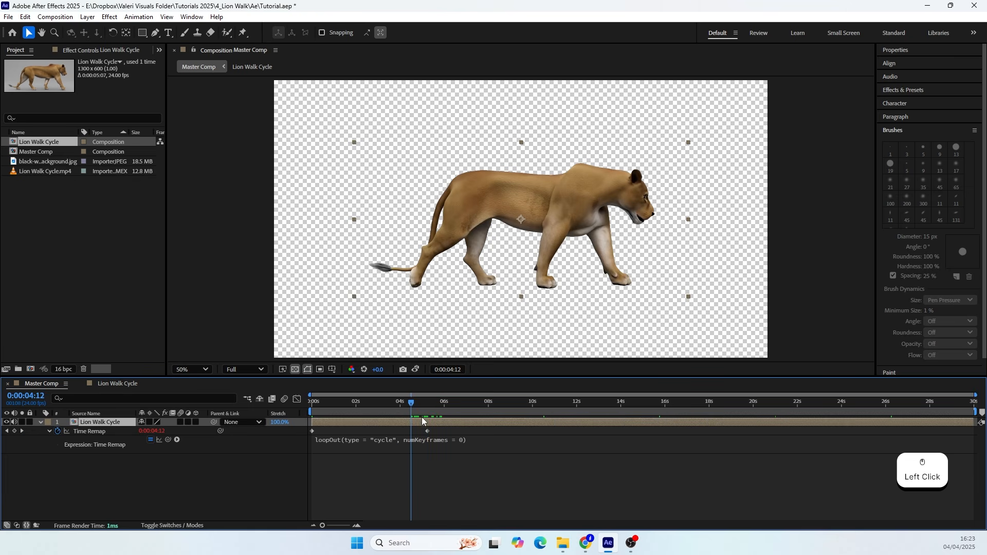
Preview the looping walk cycle in Master Comp, return to 0:00:00:00, and collapse the Lion Walk Cycle layer's properties
key(space)
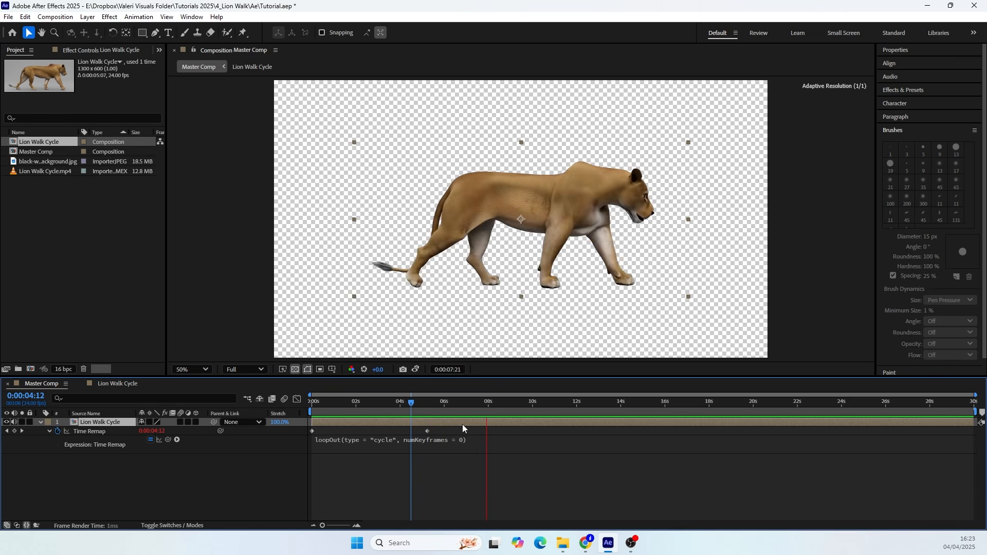
key(space)
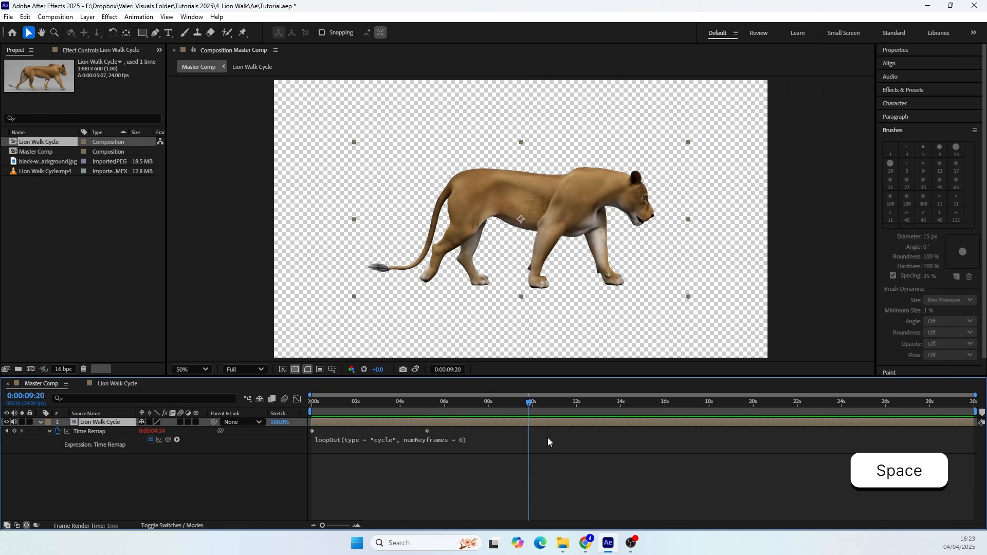
drag(529, 437, 384, 418)
key(Home)
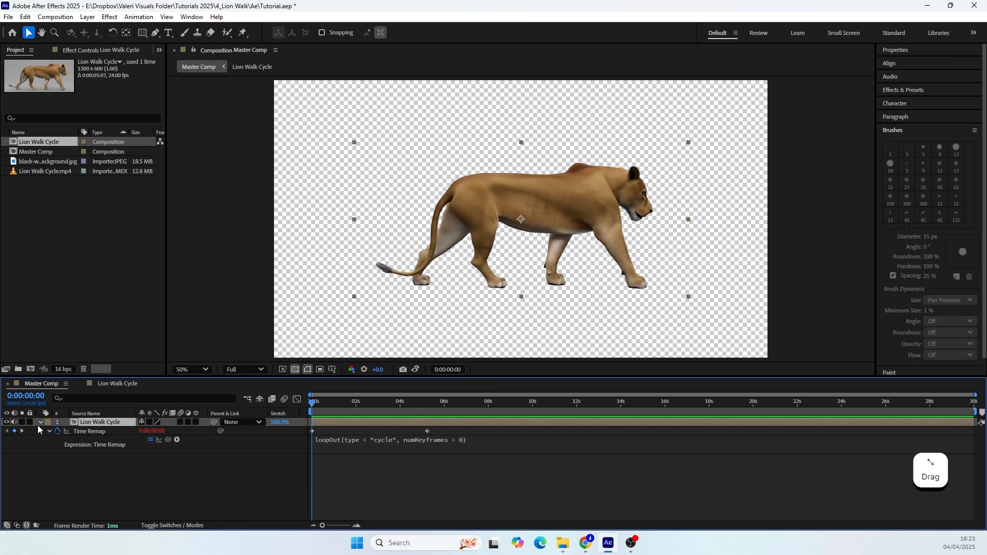
click(39, 422)
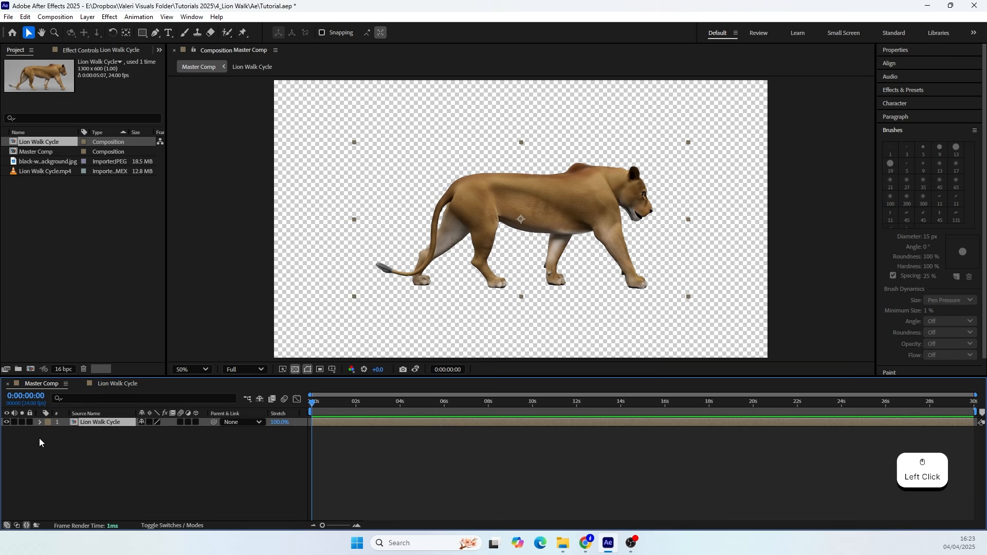
Try setting the Lion Walk Cycle layer's Stretch to 50%
right_click(305, 421)
mouse_move(354, 447)
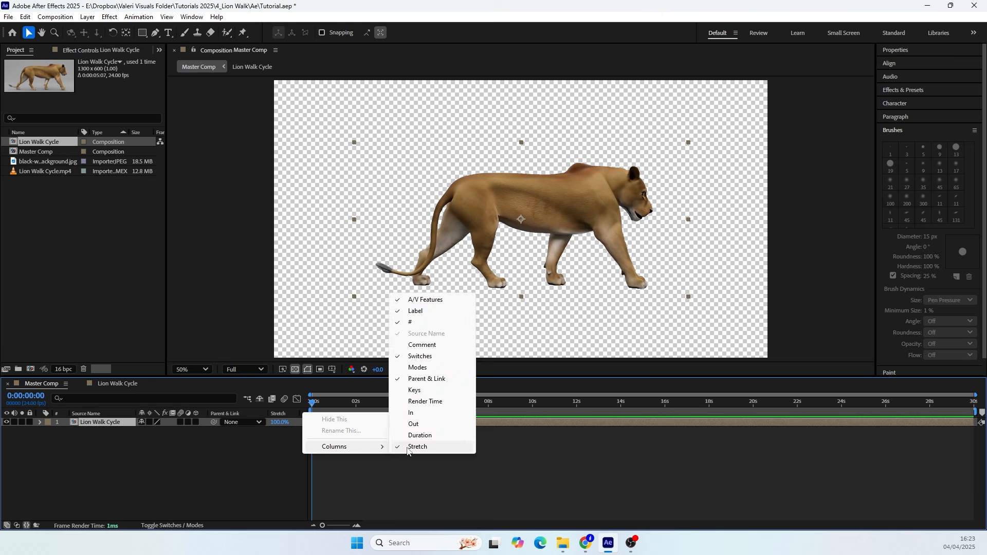
click(280, 422)
click(280, 422)
text(50)
click(544, 341)
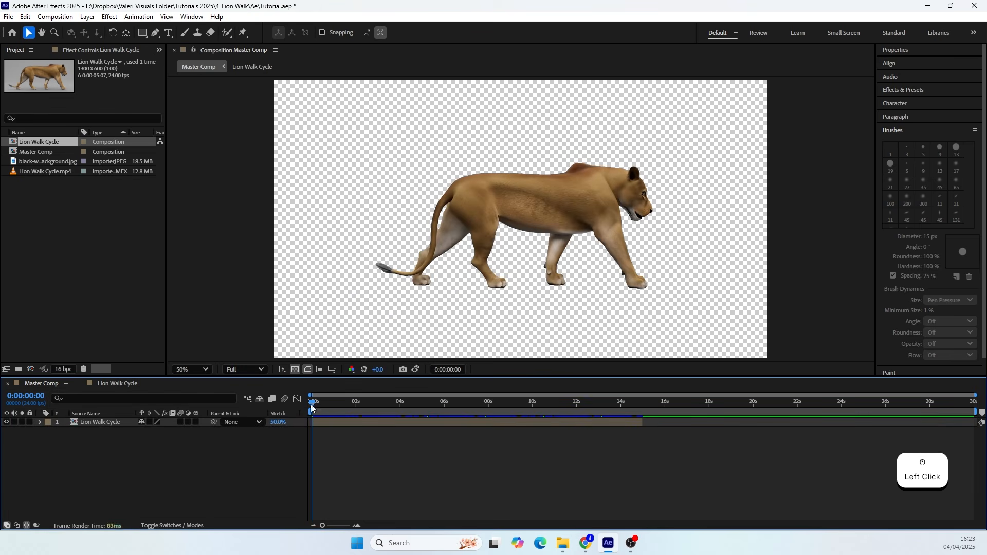
Preview the faster walk, extend the Lion Walk Cycle layer's end to about 20 seconds, and undo the extension and the stretch
key(space)
drag(643, 422, 753, 426)
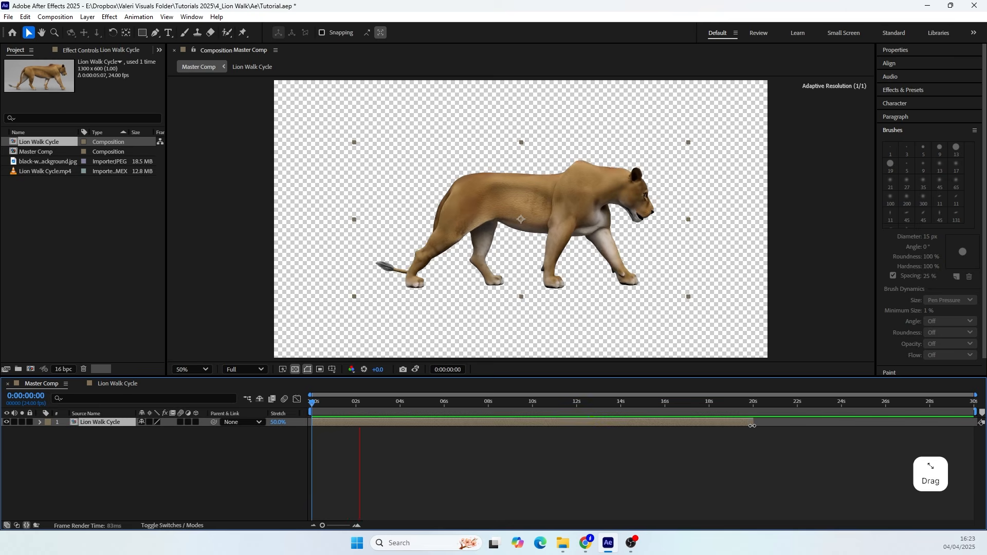
key(space)
key(ctrl+z)
key(ctrl+z)
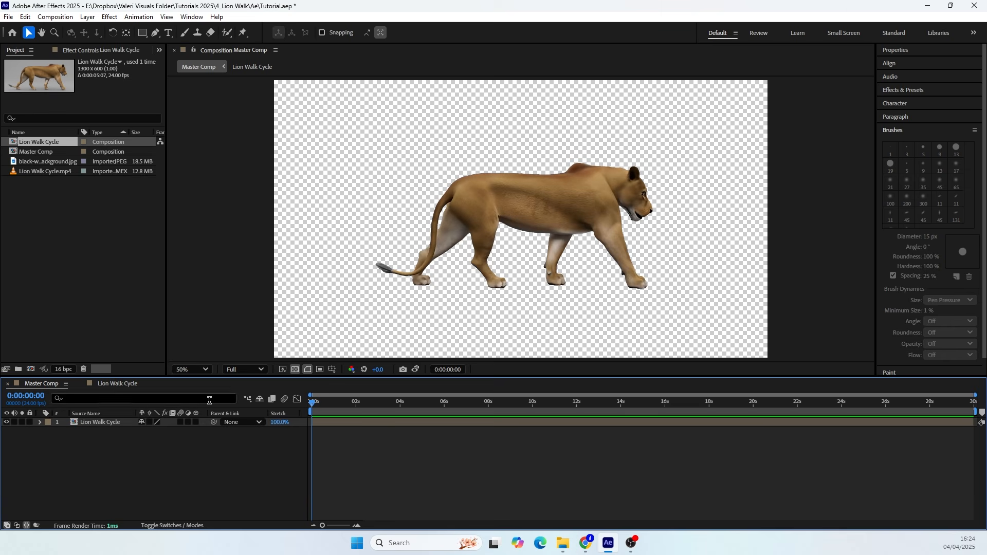
With no layer selected, create a black rectangle shape layer filling the whole Master Comp frame
click(136, 459)
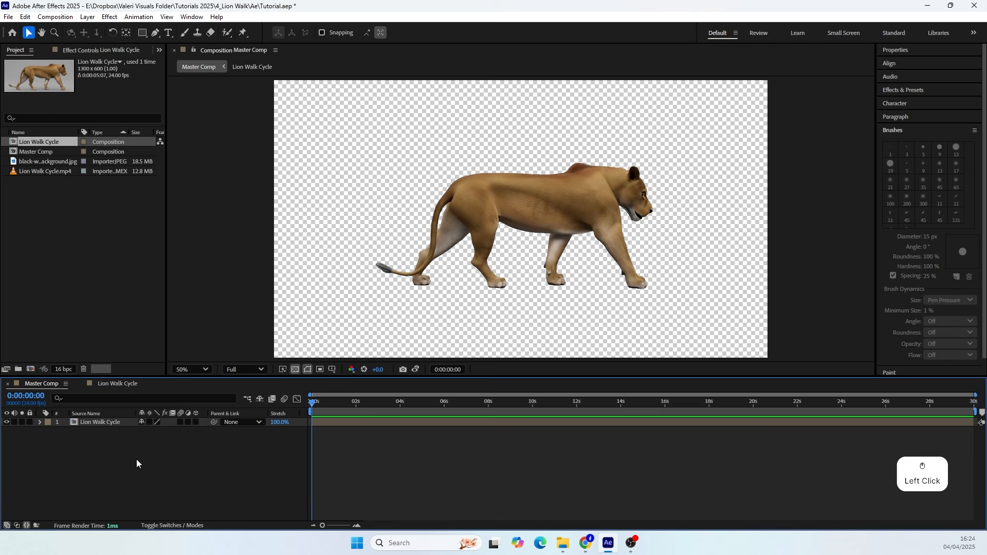
double_click(143, 33)
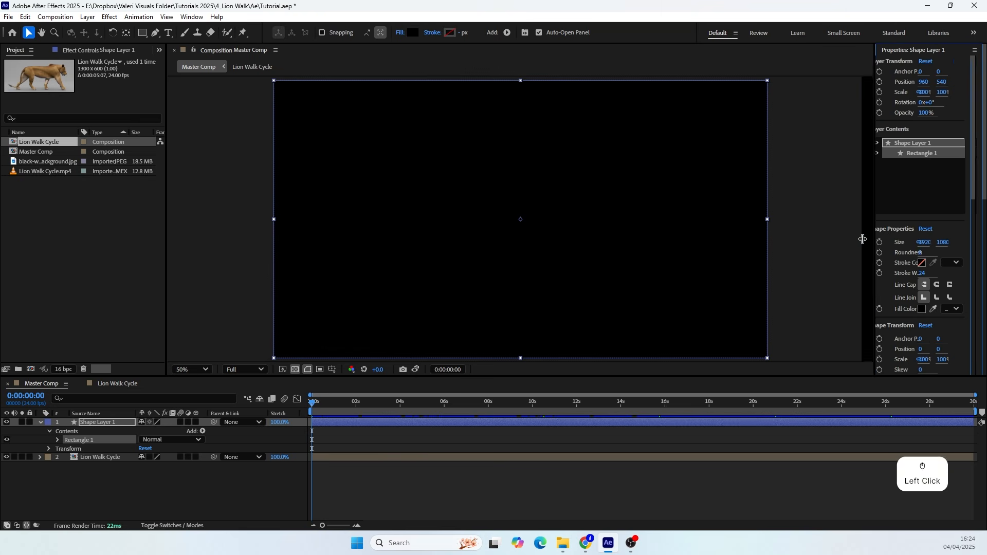
drag(877, 238, 828, 241)
Unlink the rectangle path's size dimensions and set its height to 400, keeping the width at 1920
click(58, 441)
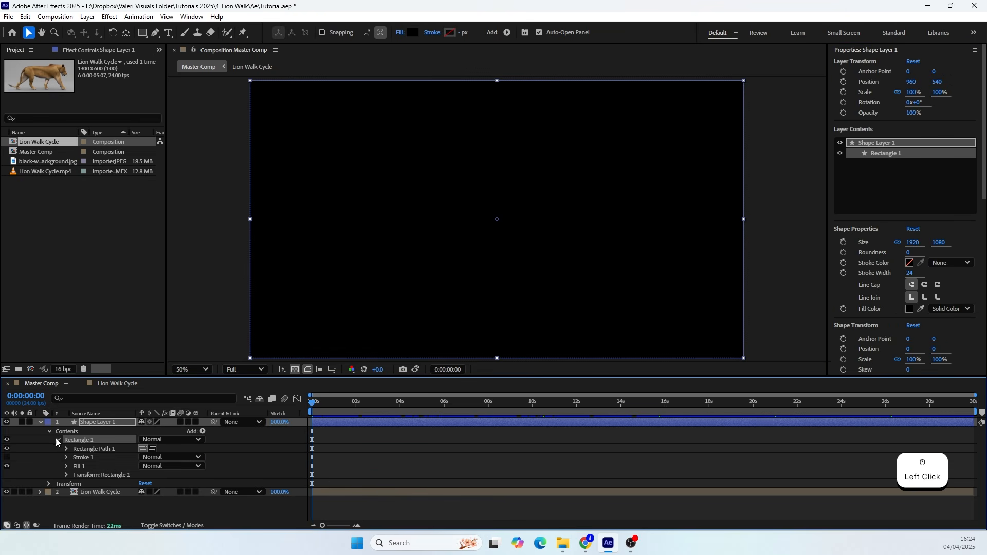
click(63, 448)
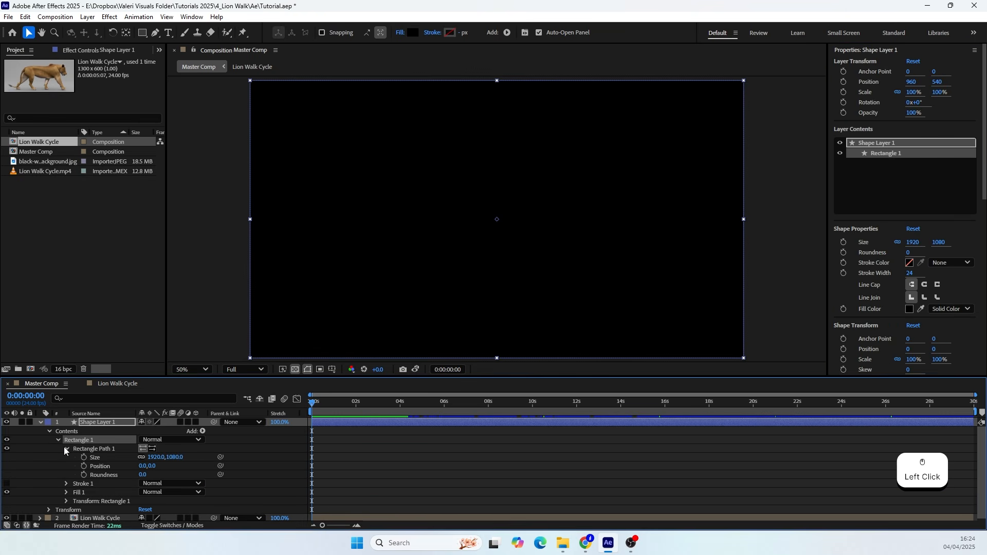
click(142, 457)
drag(175, 457, 91, 457)
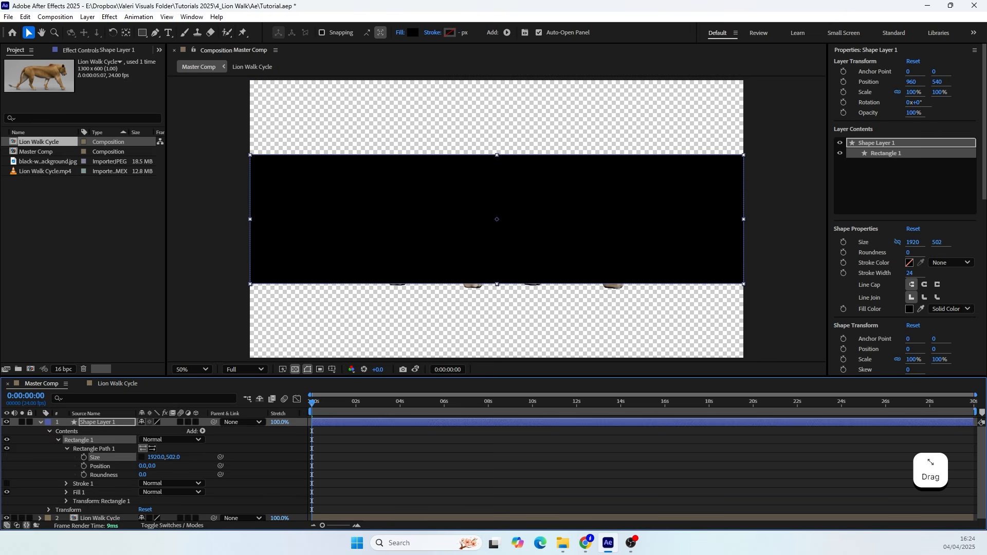
click(175, 457)
text(400)
key(Return)
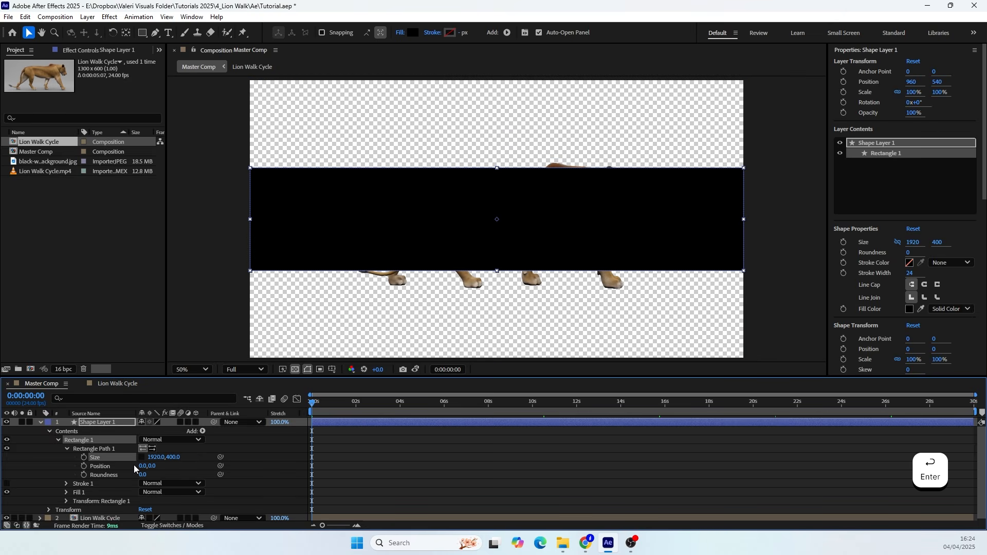
Align the black rectangle layer to the composition's bottom edge and place it below the Lion Walk Cycle layer
click(89, 423)
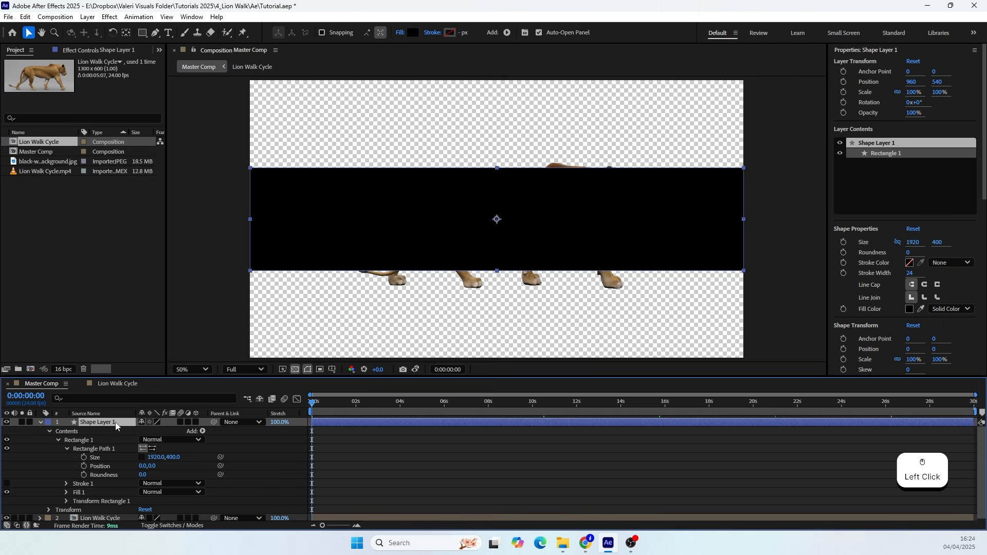
scroll(830, 283, down, 5)
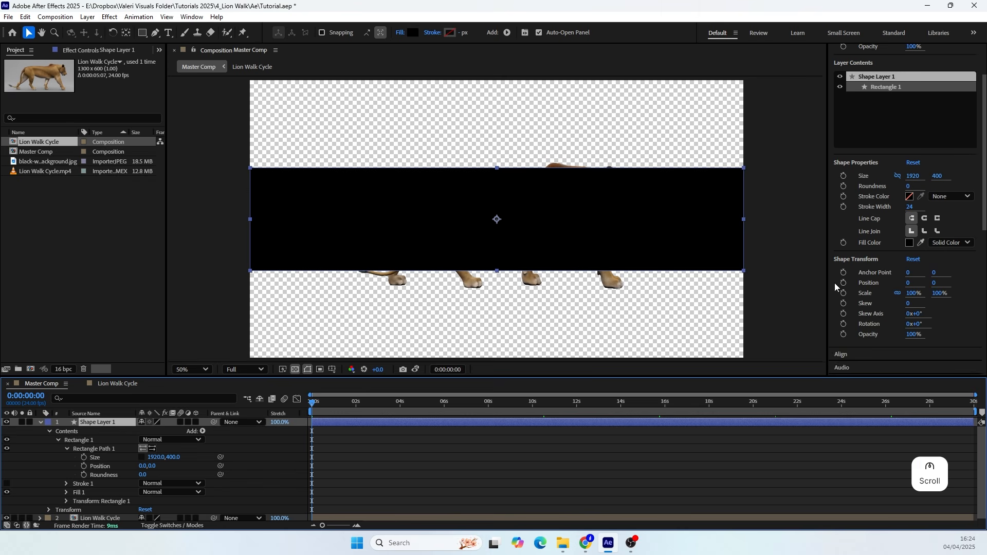
click(930, 308)
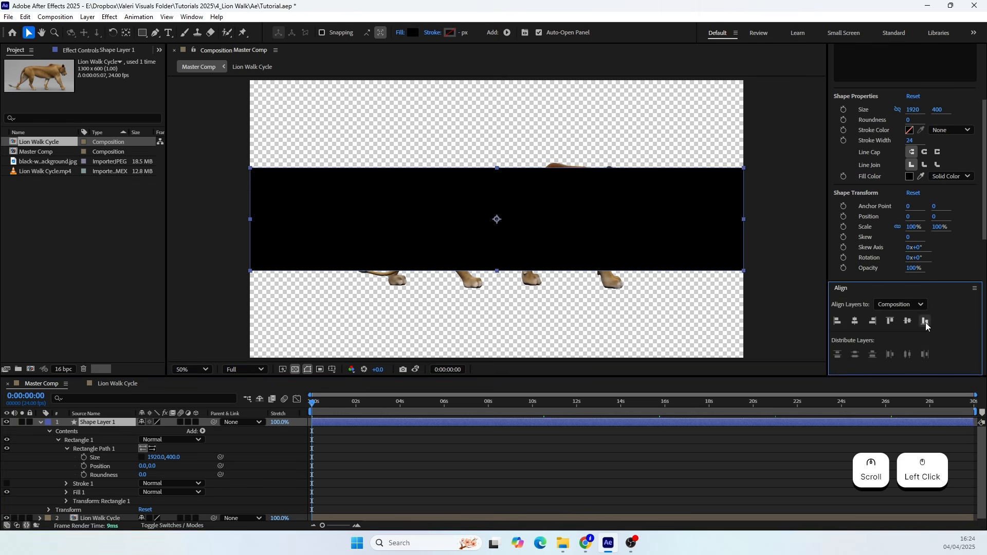
click(925, 321)
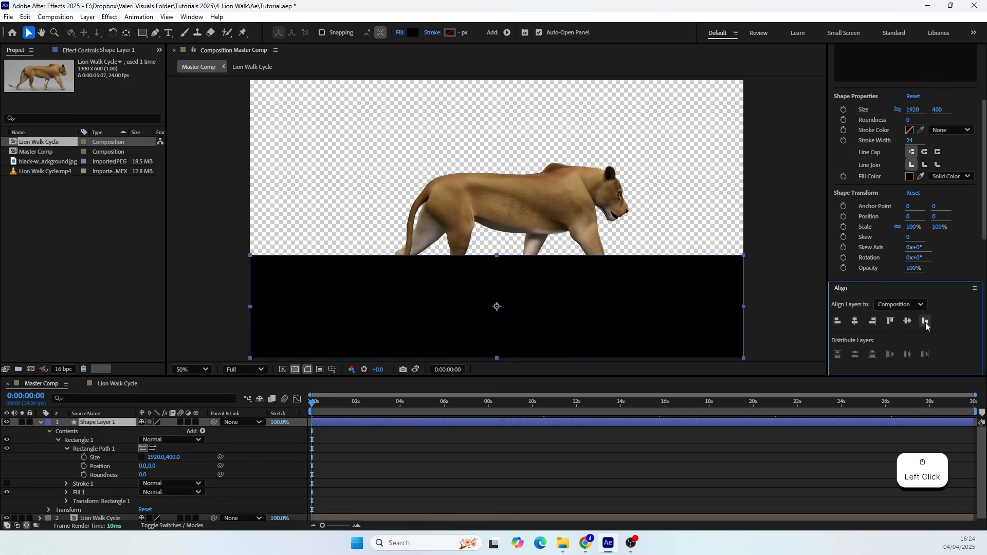
click(41, 423)
drag(96, 425, 91, 447)
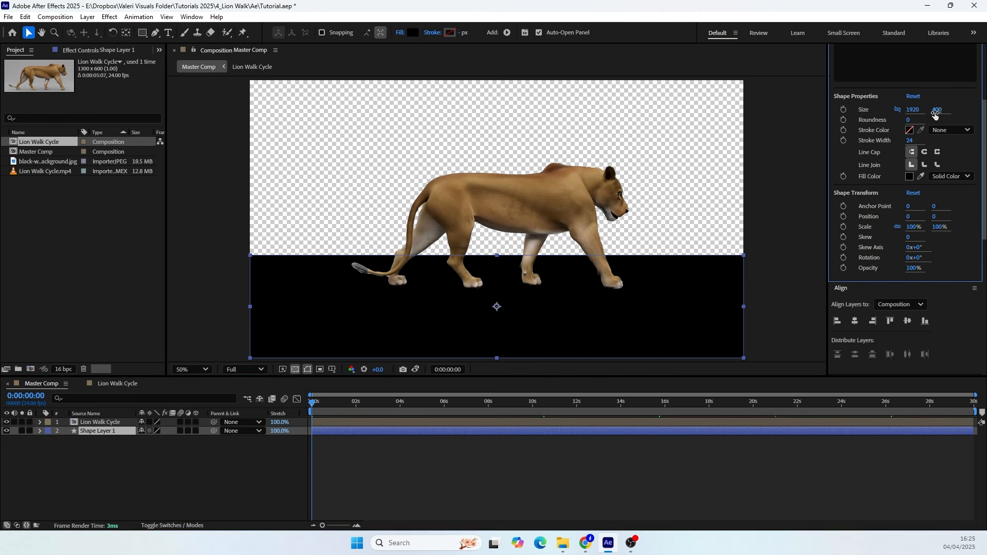
Set the rectangle's height to 300 and realign it to the composition's bottom edge
drag(936, 109, 898, 116)
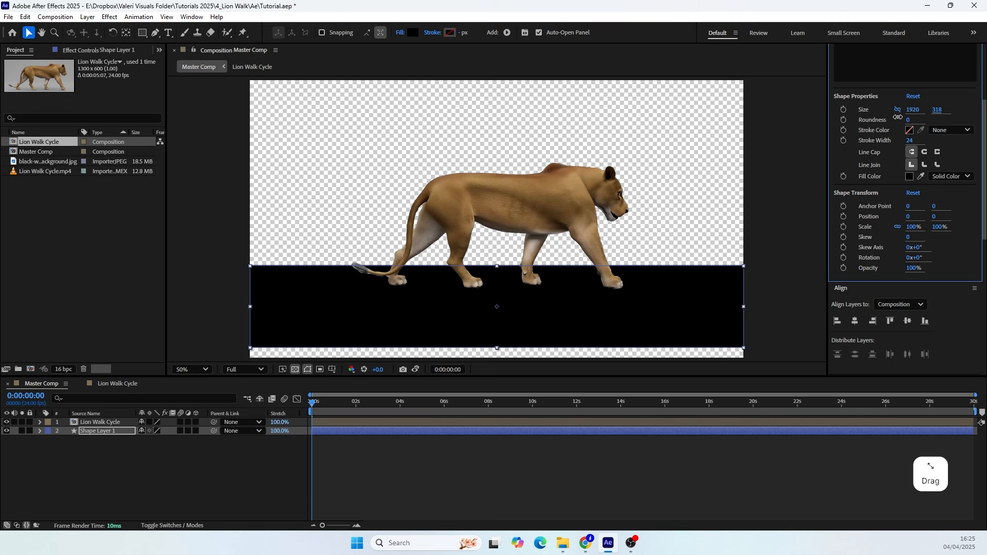
click(935, 110)
text(300)
key(Return)
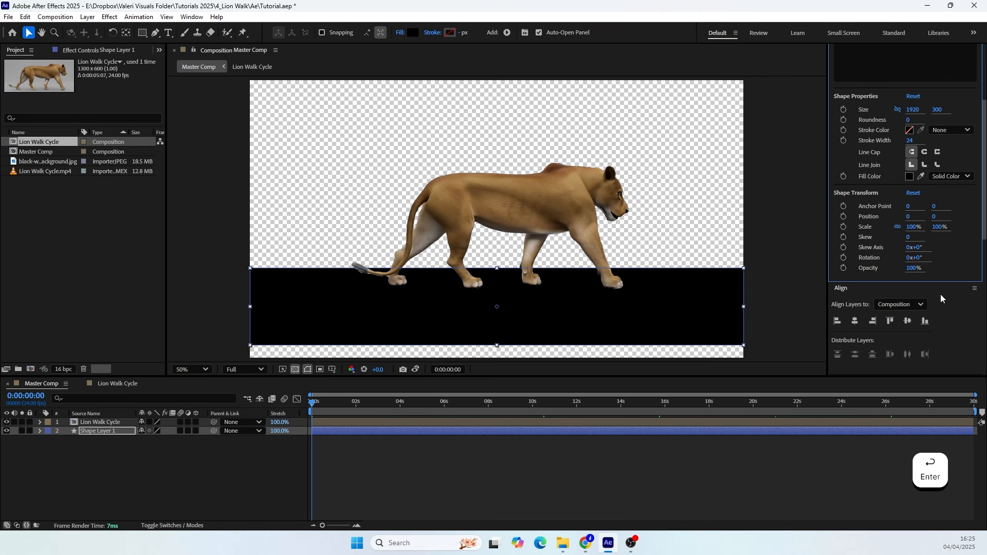
click(926, 321)
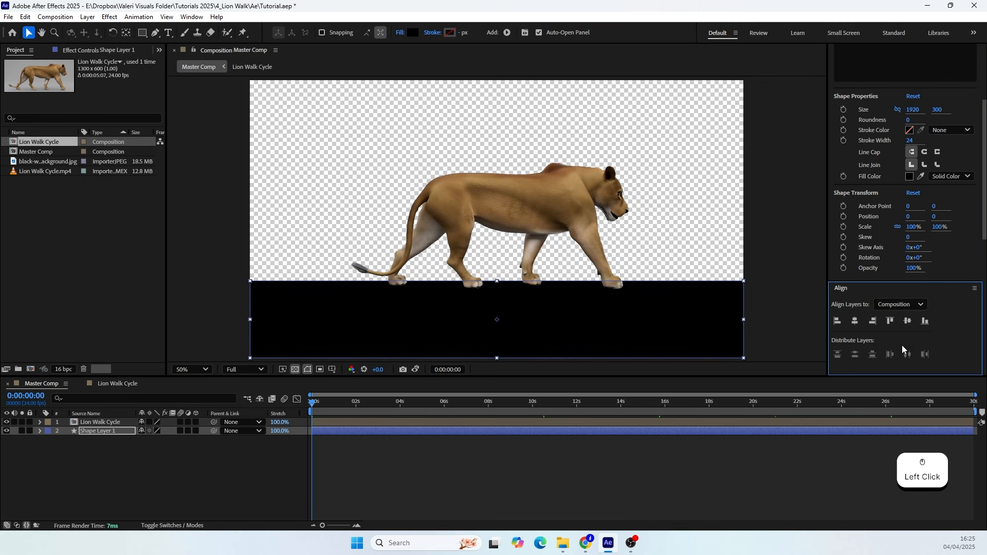
Rename the rectangle shape layer as Floor
click(97, 432)
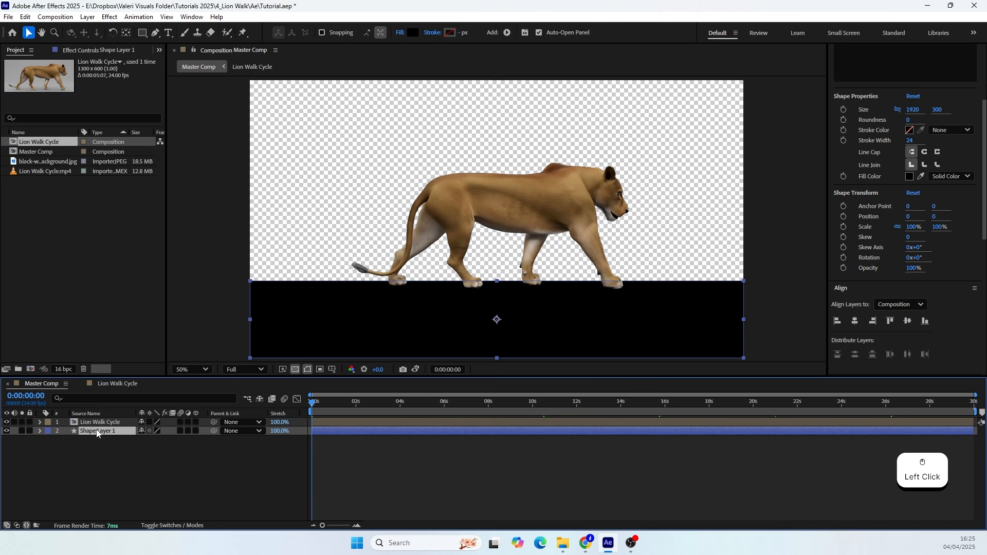
key(Return)
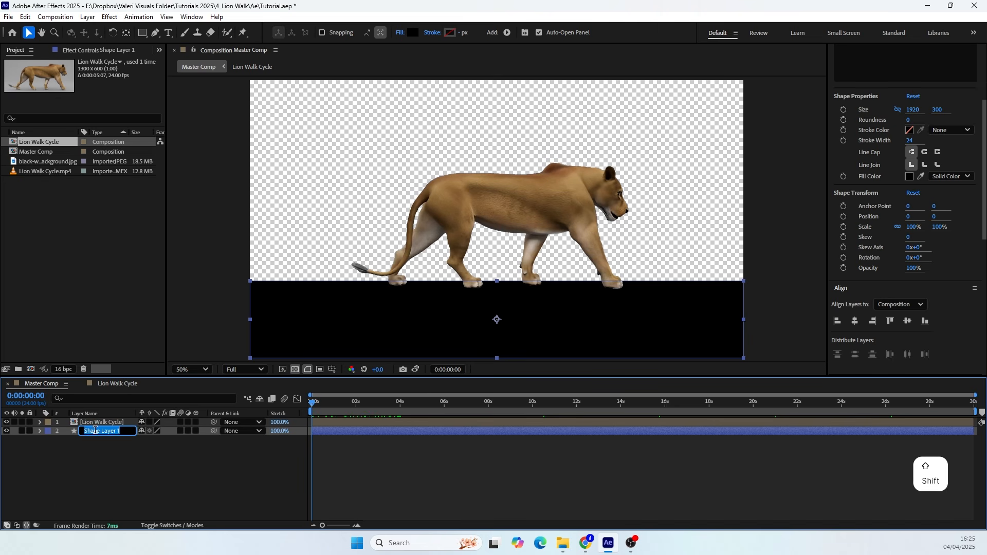
key(BackSpace)
text(Floor)
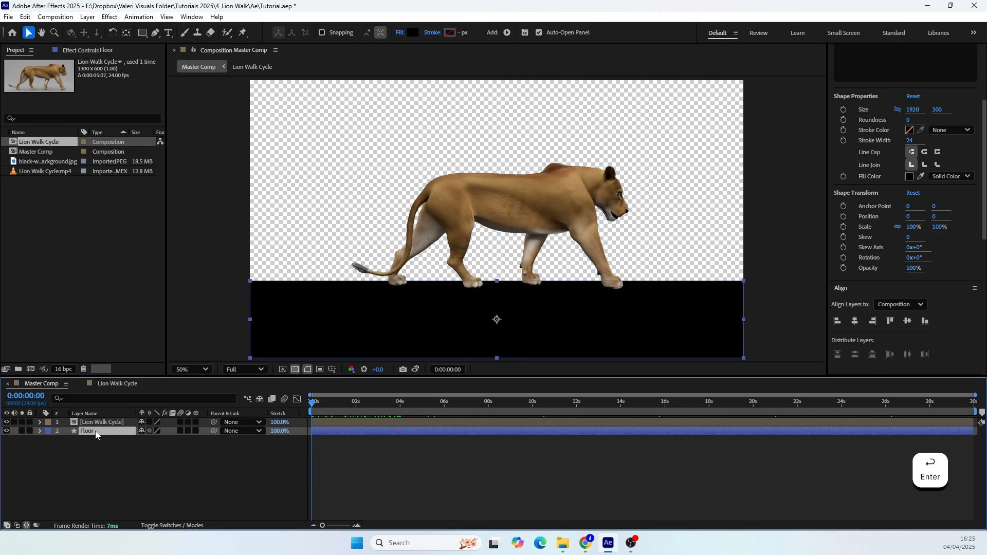
Find the Turbulent Displace effect and apply it to the Floor layer
drag(983, 205, 977, 308)
click(868, 161)
click(860, 171)
text(rough)
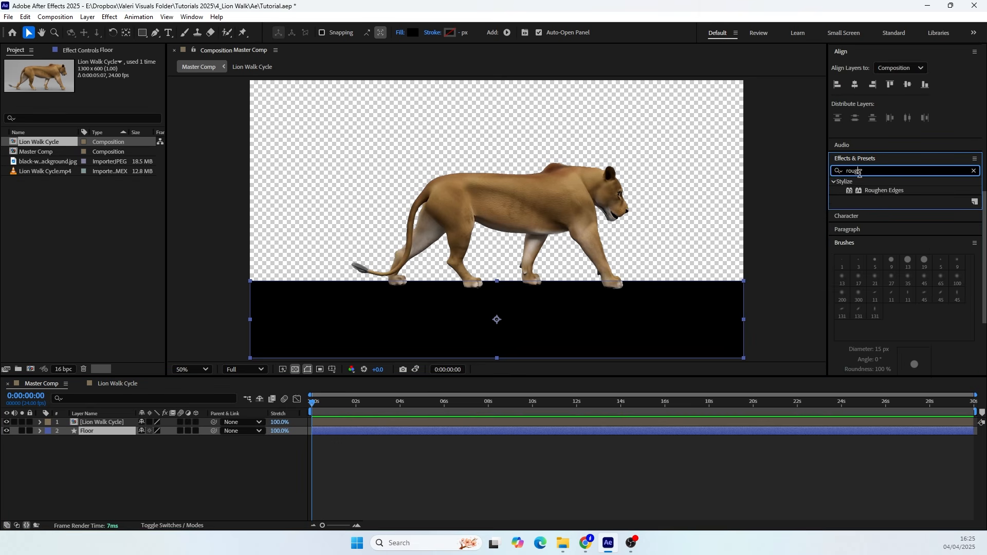
drag(862, 170, 106, 438)
text(turb)
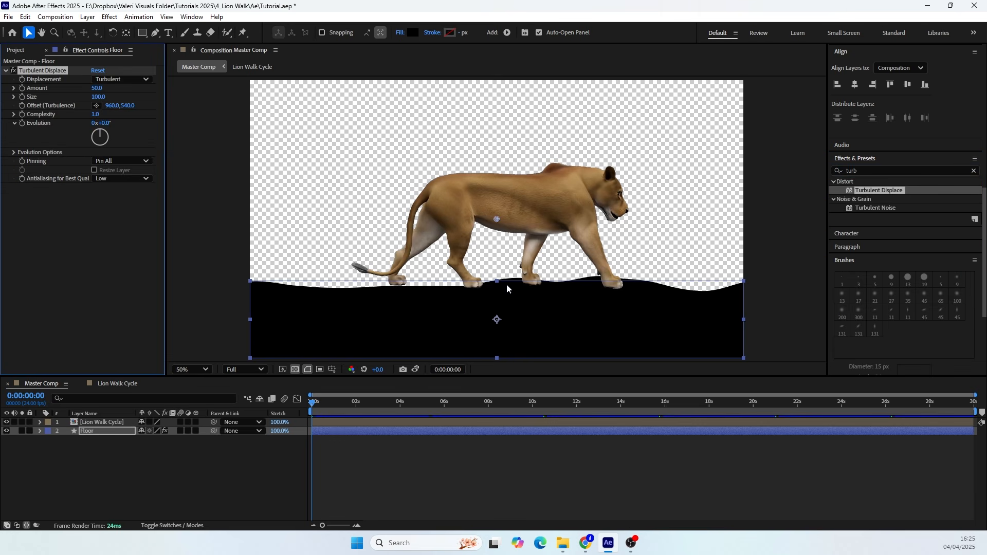
Set the Floor layer's Turbulent Displace Amount to 20 and Size to 30, and deselect the layer to check its edge
drag(88, 90, 79, 91)
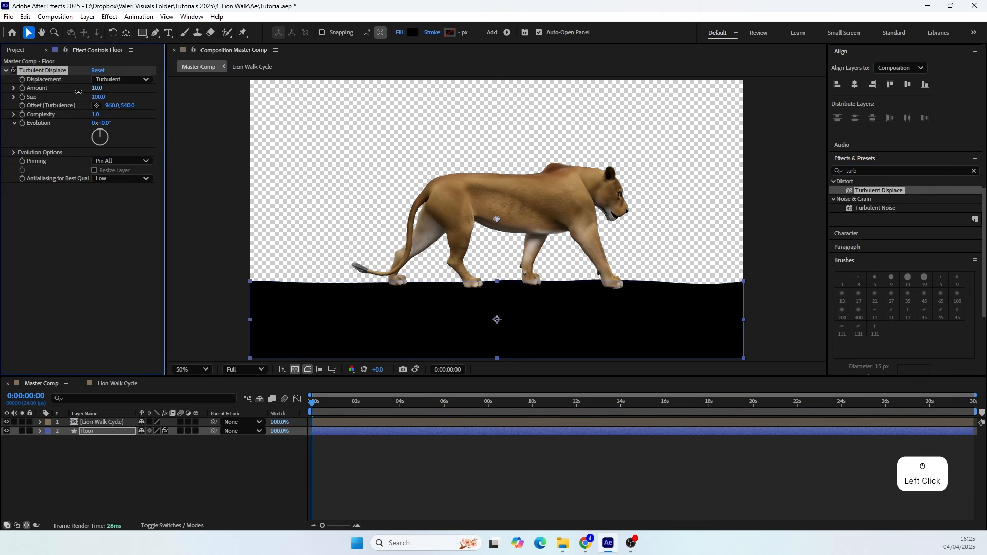
text(20)
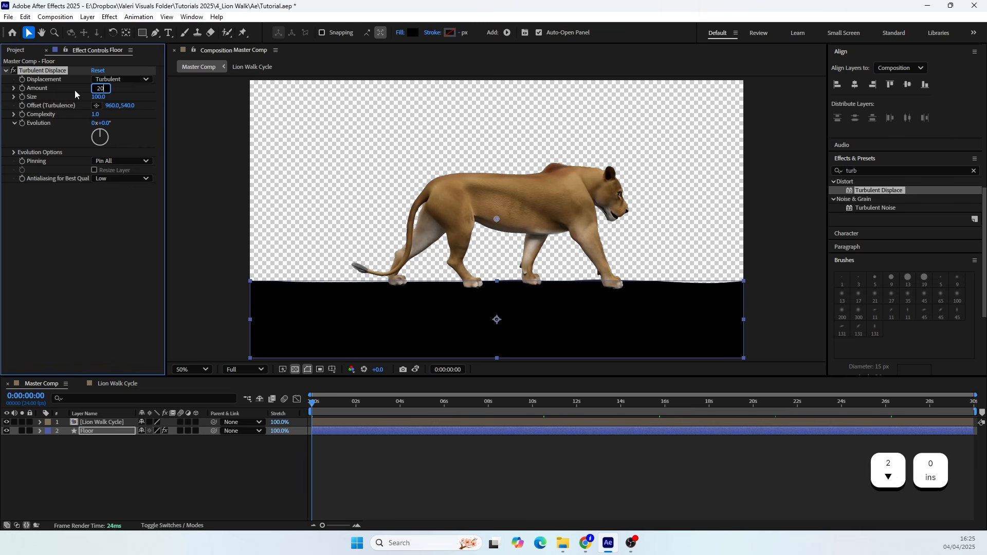
key(Return)
drag(96, 96, 62, 98)
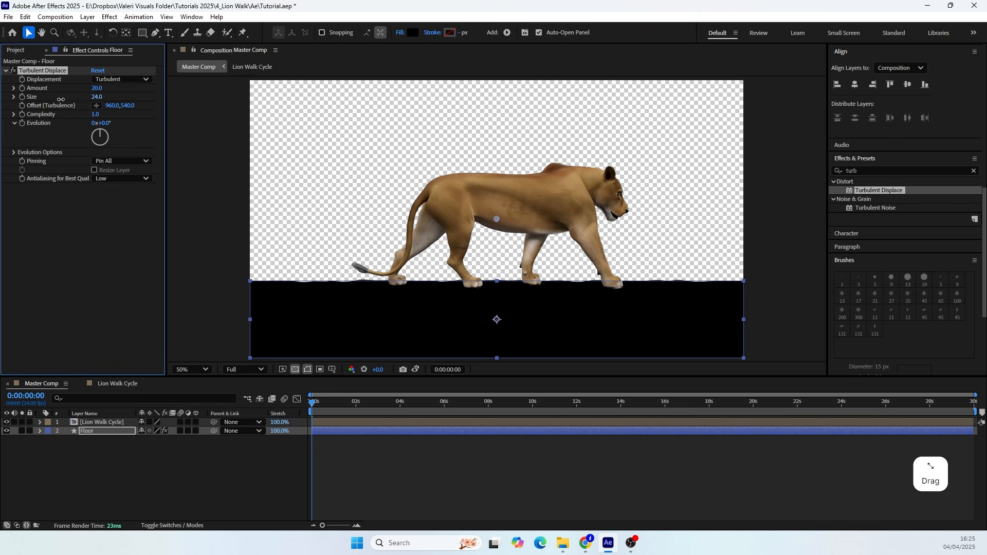
click(95, 97)
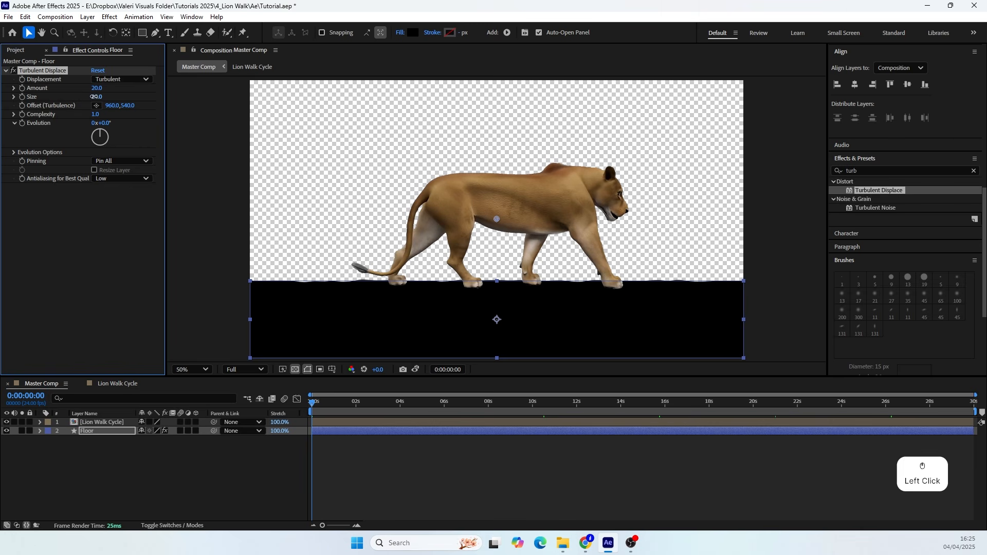
text(30)
key(Return)
click(446, 360)
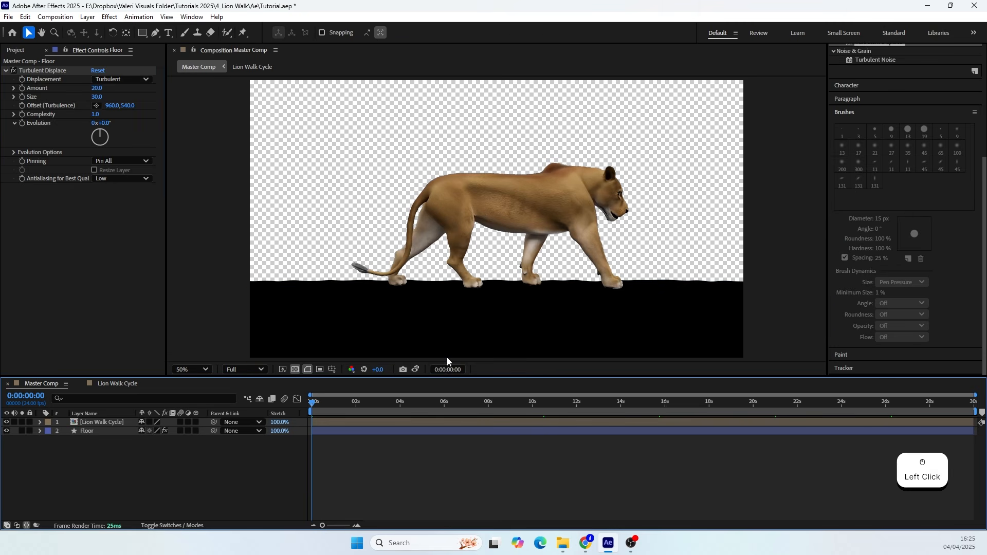
Set the Turbulent Displace Complexity to 2 and deselect the Floor layer with the playhead at the composition's start
click(95, 115)
text(3)
key(Return)
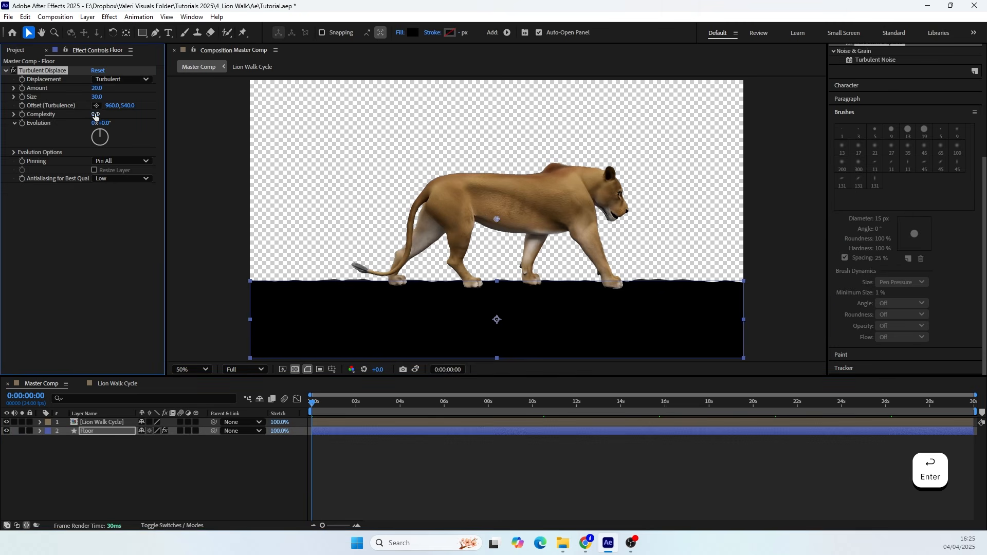
click(742, 294)
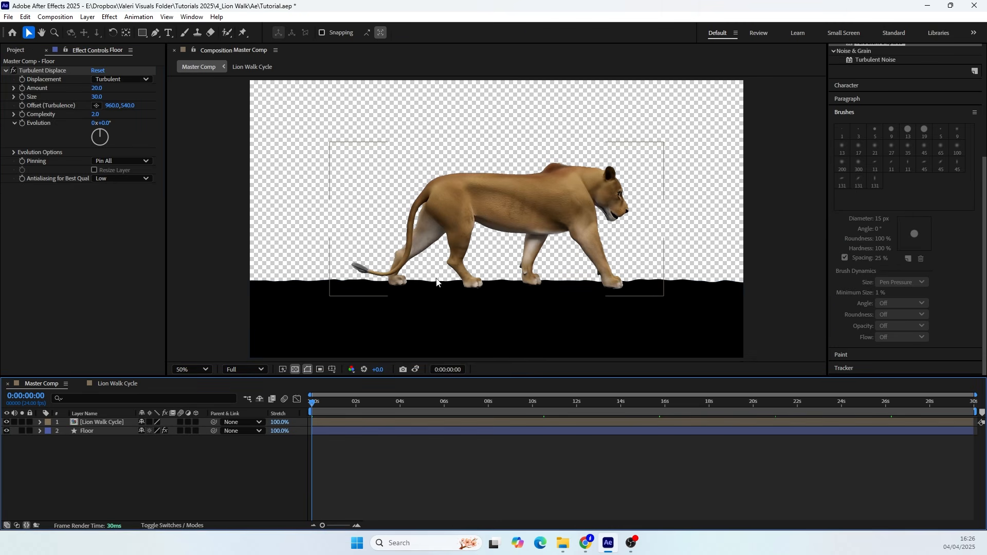
mouse_move(315, 409)
mouse_down()
mouse_move(412, 405)
mouse_move(313, 406)
mouse_up()
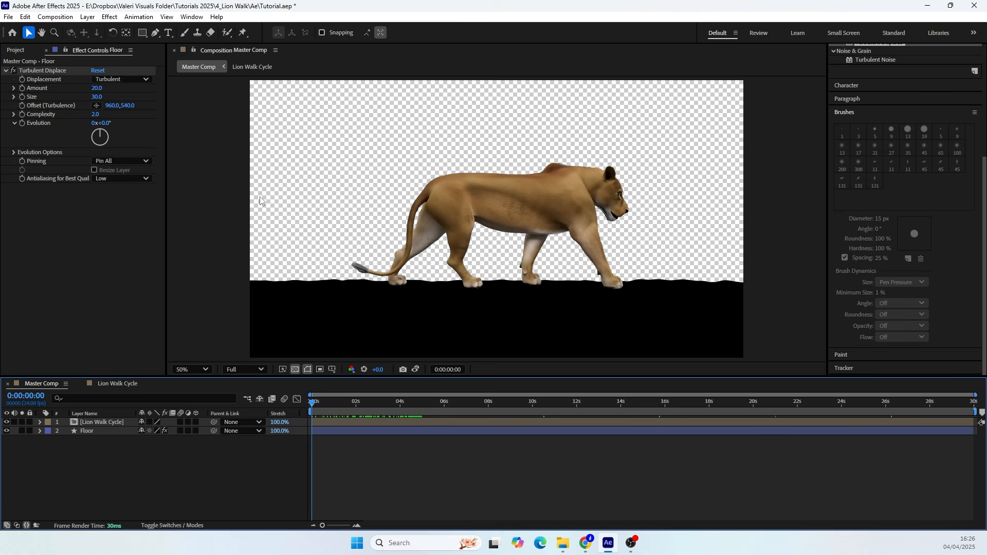
Start keyframing the Floor layer's Turbulent Displace Offset (Turbulence) at 0:00:00:00
click(326, 407)
click(310, 409)
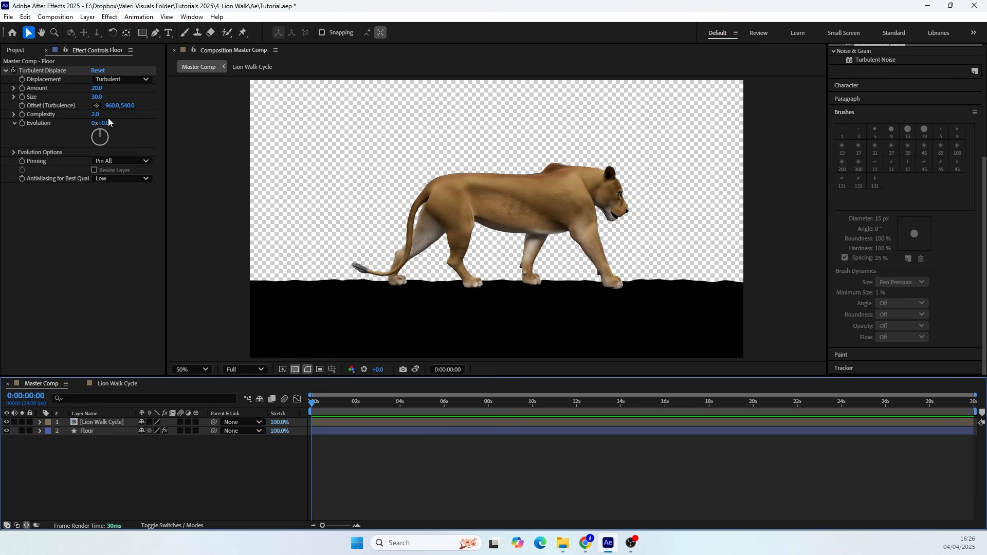
click(23, 107)
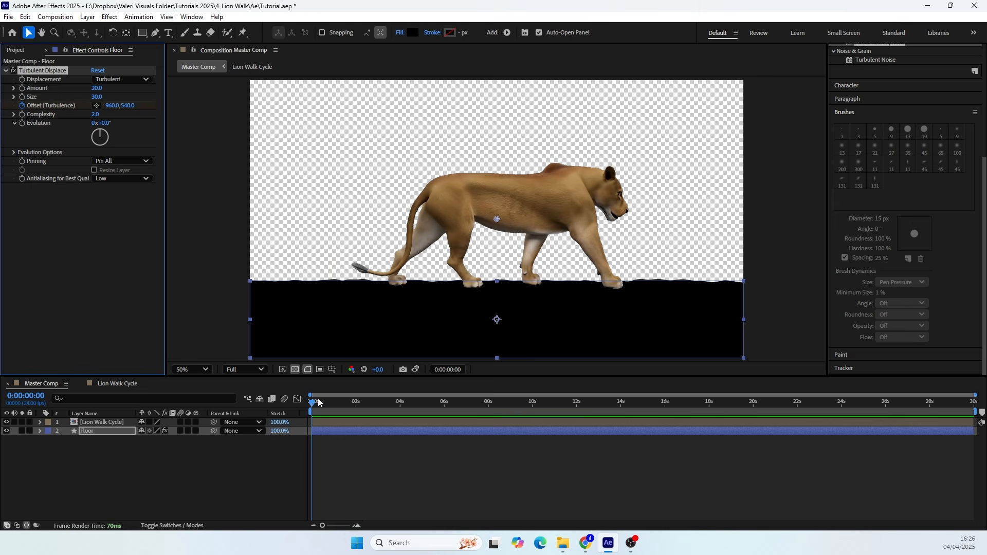
End the Master Comp work area at 0:00:10:13 and play back its loop point
drag(326, 402, 546, 424)
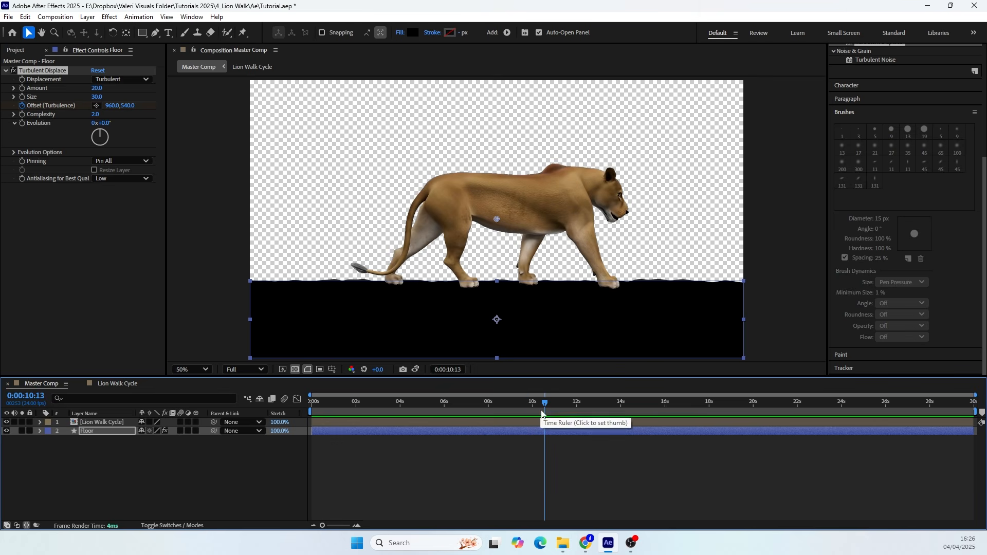
key(n)
click(537, 404)
key(space)
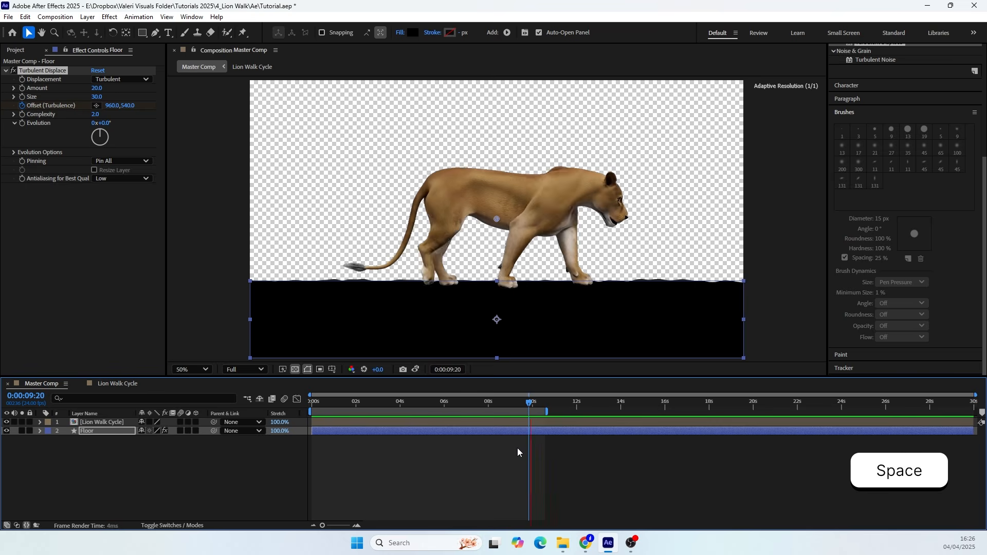
key(space)
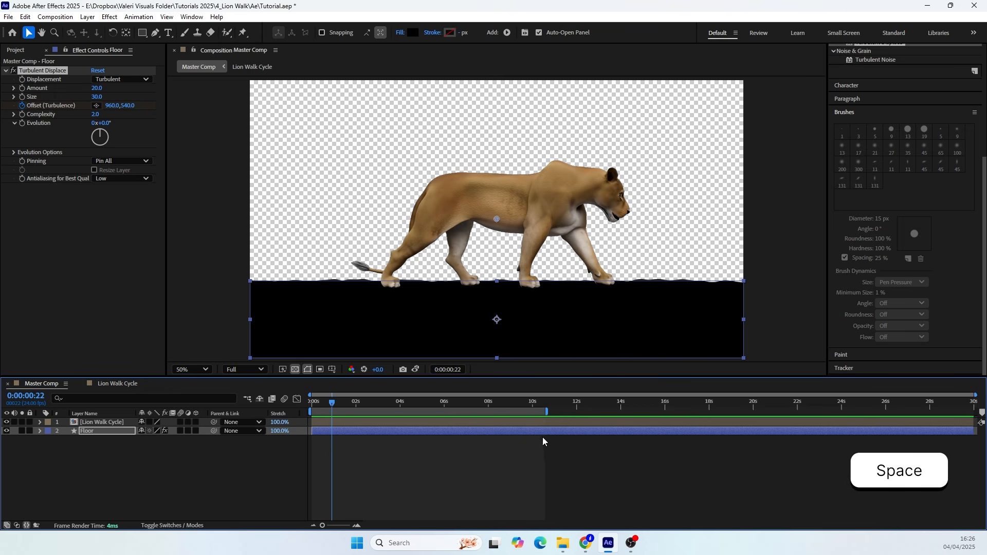
Take a snapshot of the first frame and compare it with the frame at 0:00:10:12
key(alt)
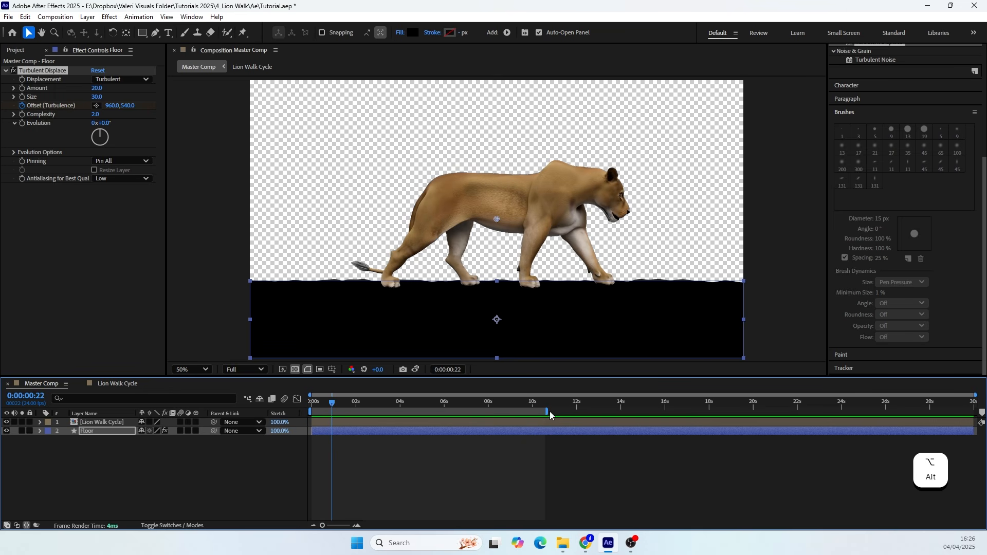
drag(514, 400, 289, 415)
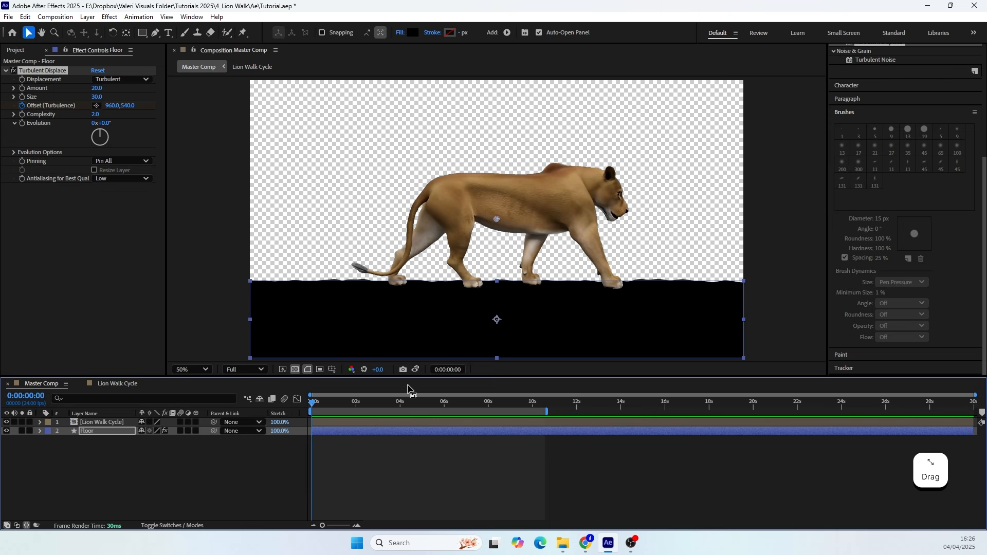
click(403, 369)
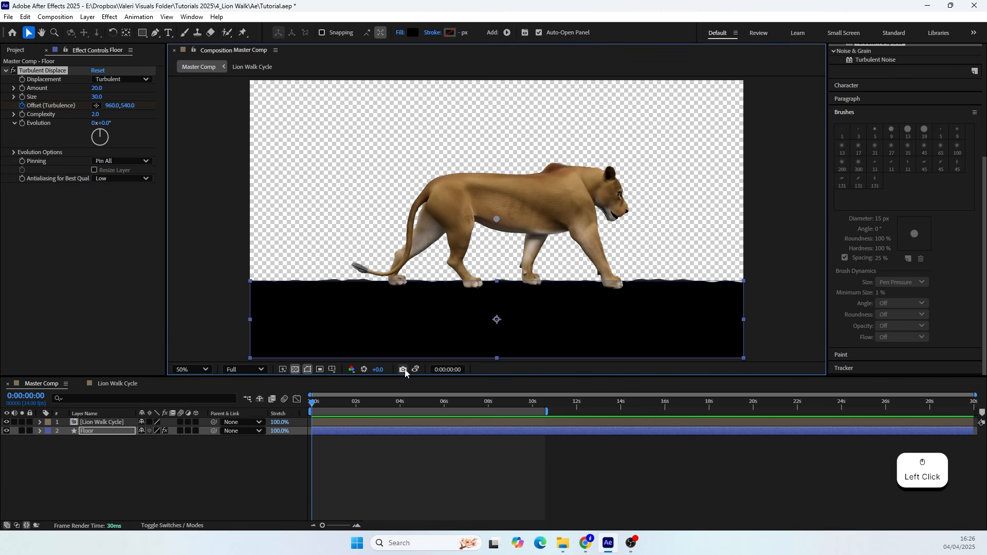
drag(327, 406, 544, 422)
click(416, 370)
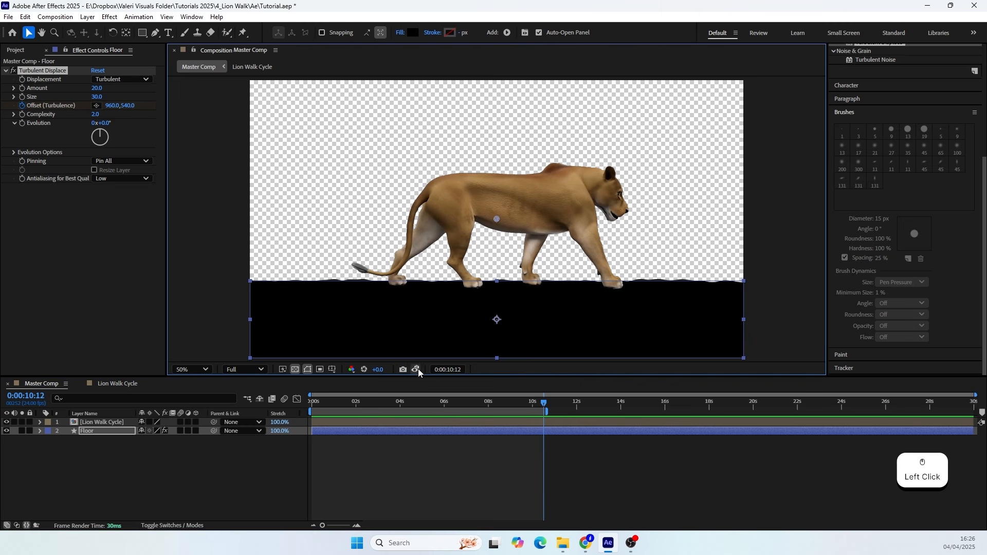
Trim the work area end to the matching frame at 0:00:10:12 and play back the loop
click(356, 527)
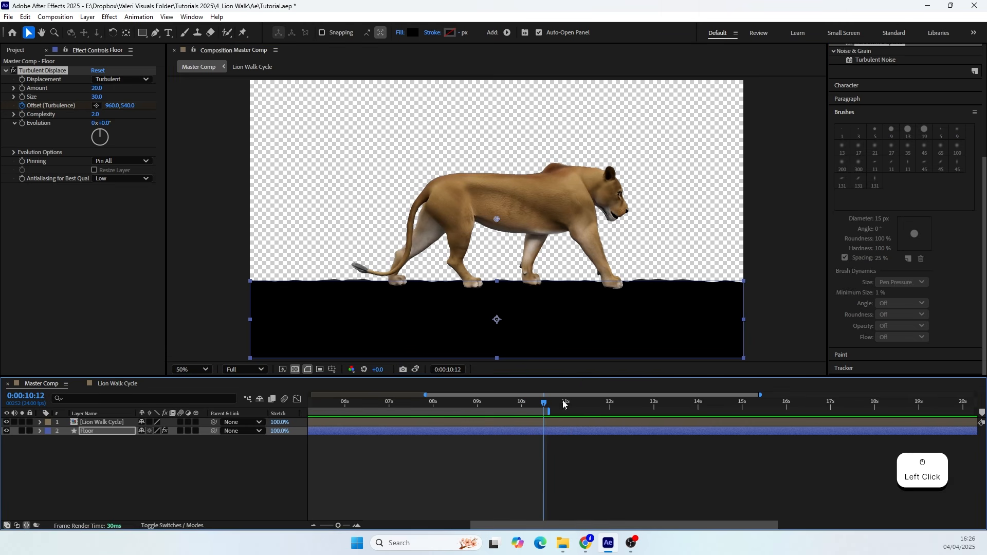
drag(547, 412, 518, 409)
key(space)
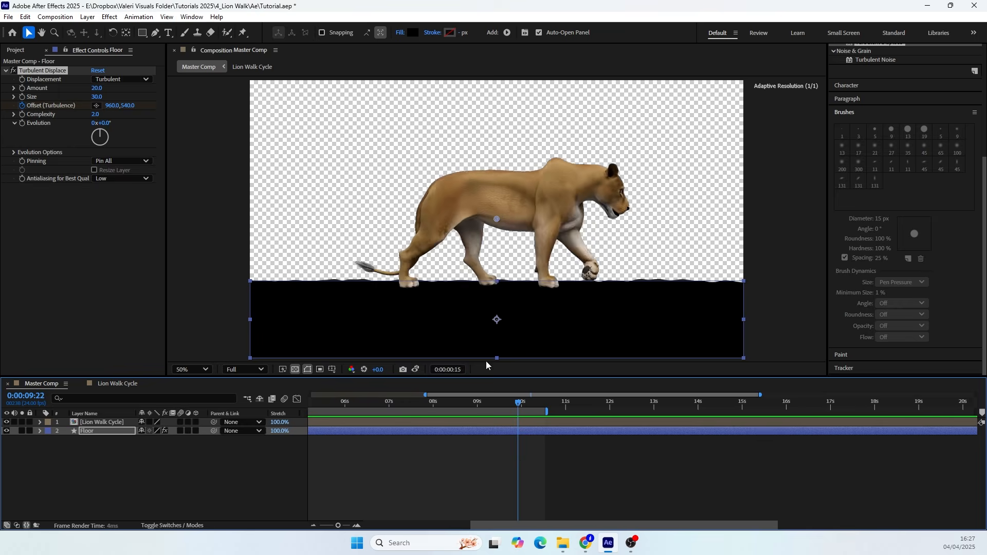
key(space)
click(313, 525)
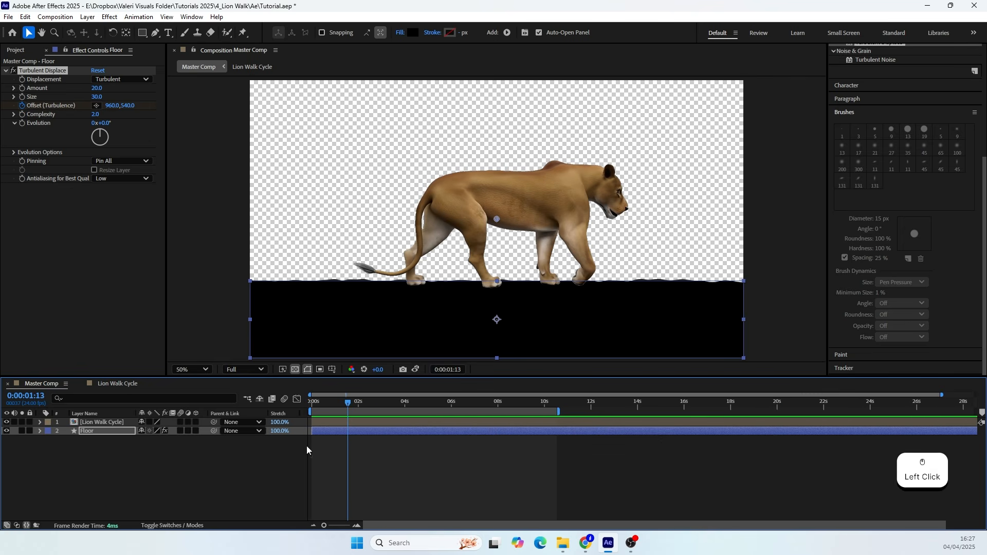
Try a Turbulent Displace Offset of -5, 540 on the Floor layer at 0:00:10:12 and preview the ground movement
drag(341, 404, 556, 423)
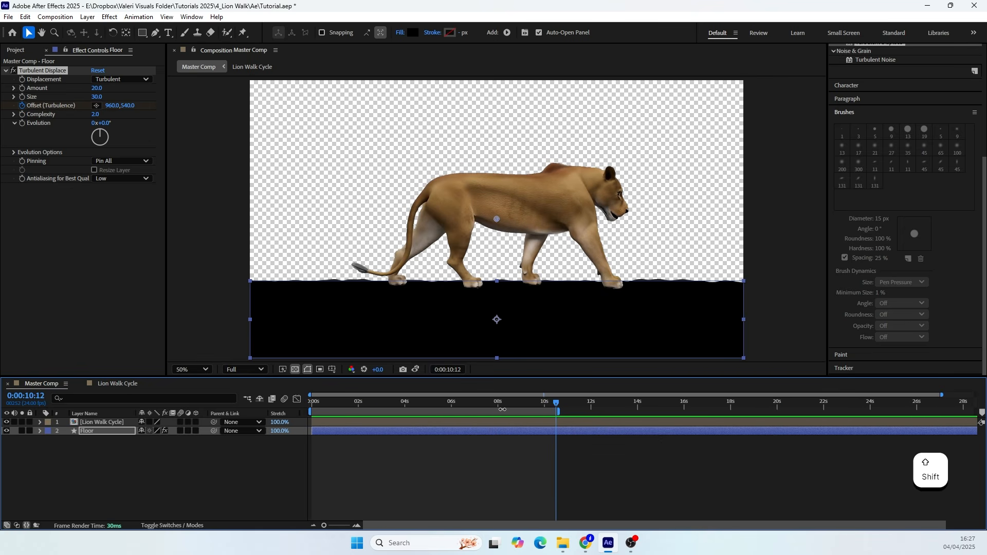
drag(115, 105, 42, 109)
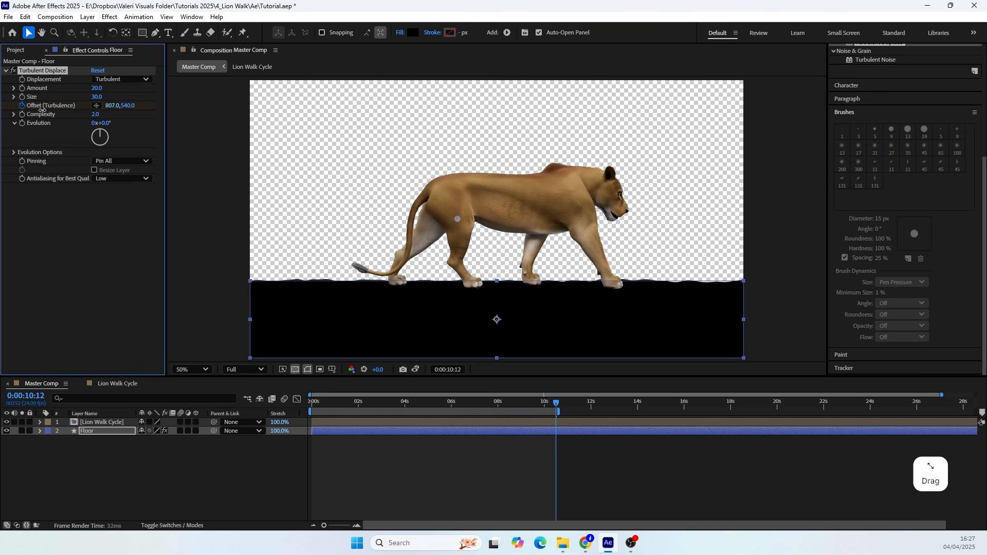
click(108, 106)
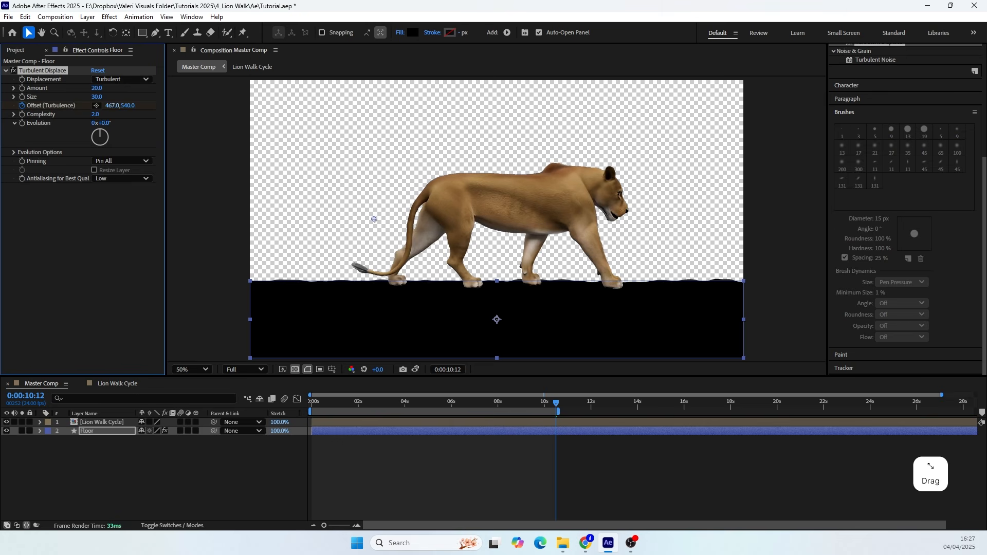
drag(109, 106, 93, 106)
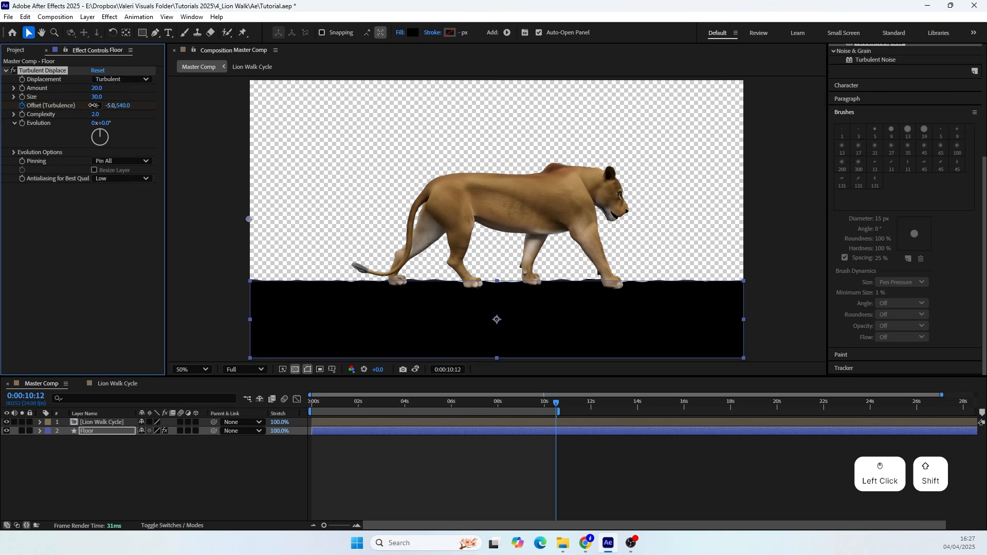
drag(535, 401, 273, 432)
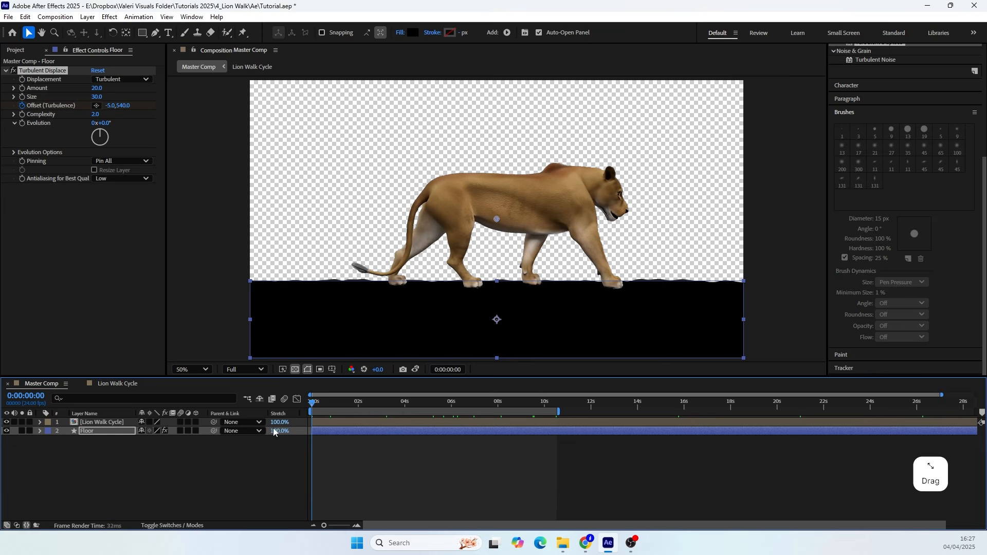
click(206, 486)
key(space)
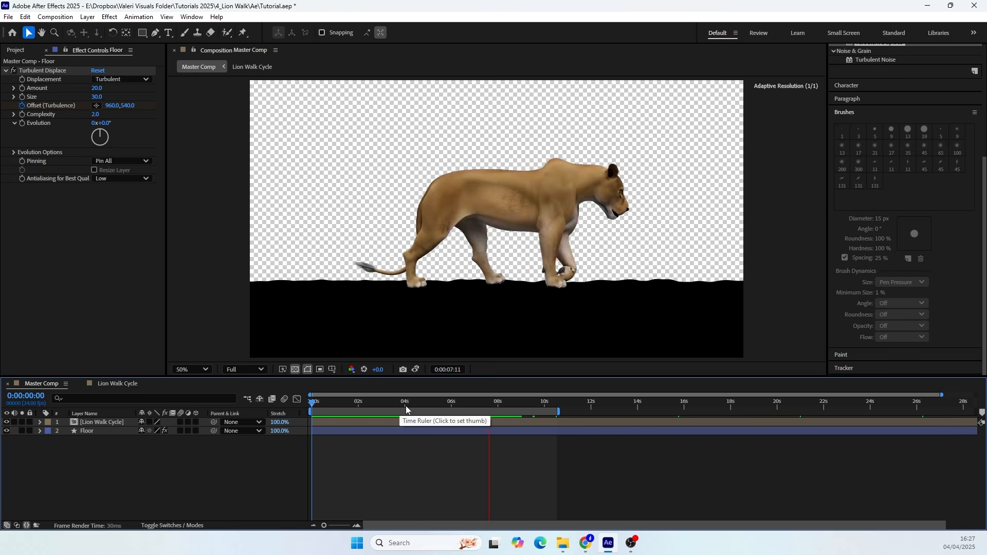
key(space)
Set the Floor layer's Turbulent Displace Offset to -102, 540 at 0:00:10:12 and preview from the start
drag(530, 403, 552, 418)
drag(110, 105, 103, 107)
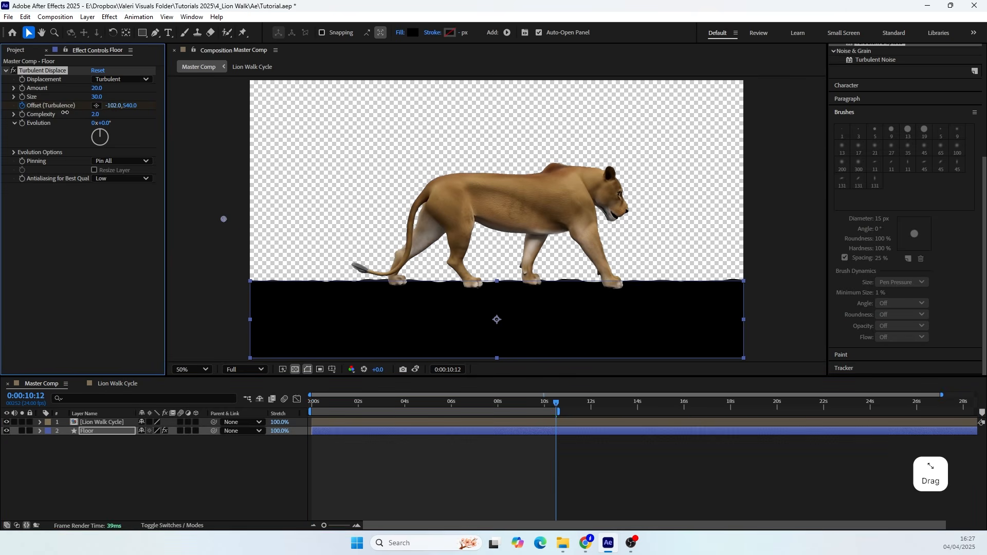
drag(546, 409, 244, 458)
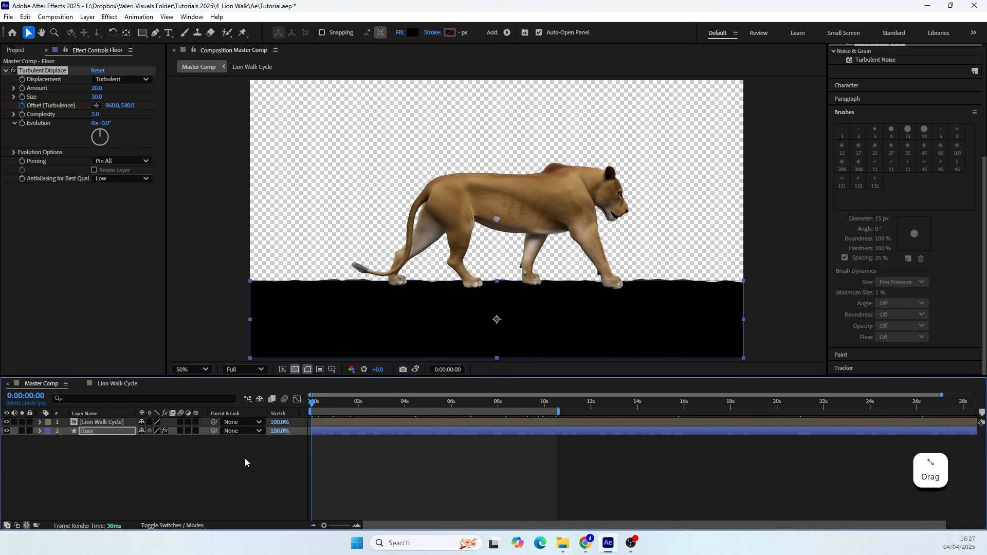
click(236, 471)
key(space)
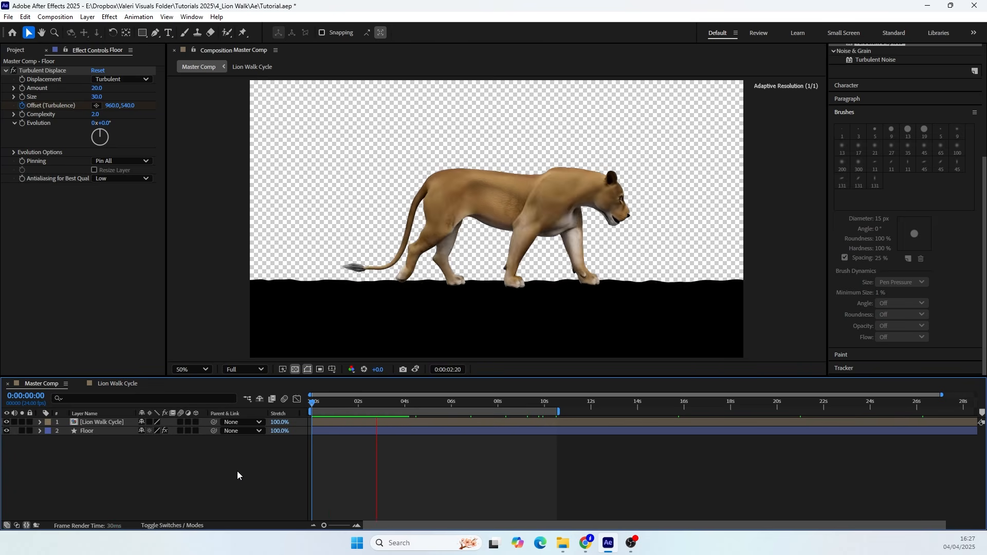
key(space)
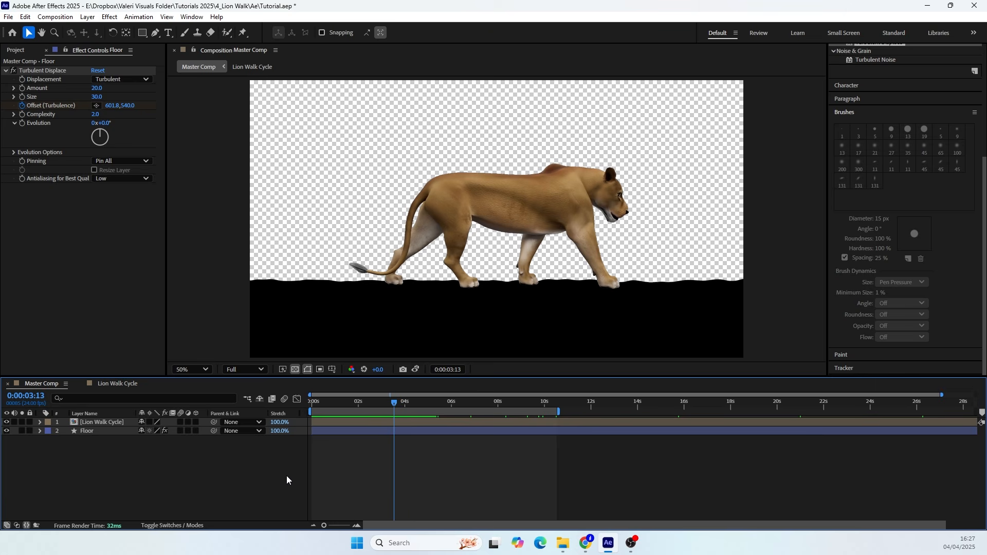
Apply the Fill effect to the Lion Walk Cycle layer and set its color to black
click(500, 207)
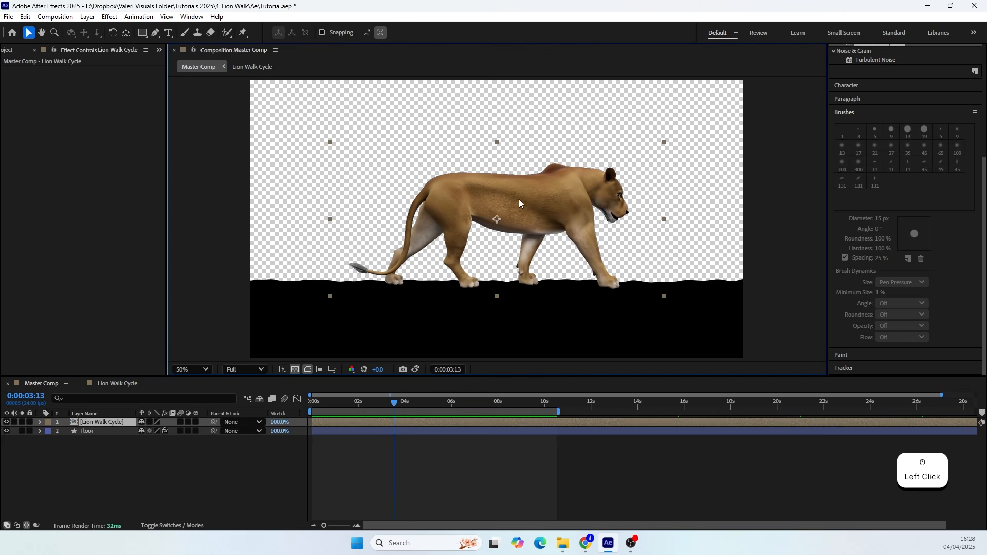
click(881, 106)
text(fill)
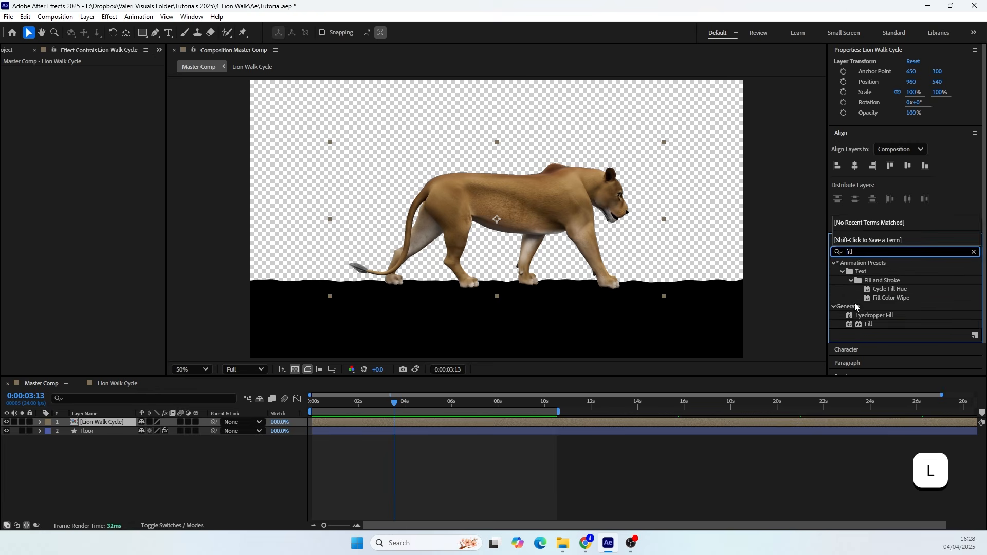
drag(869, 324, 110, 425)
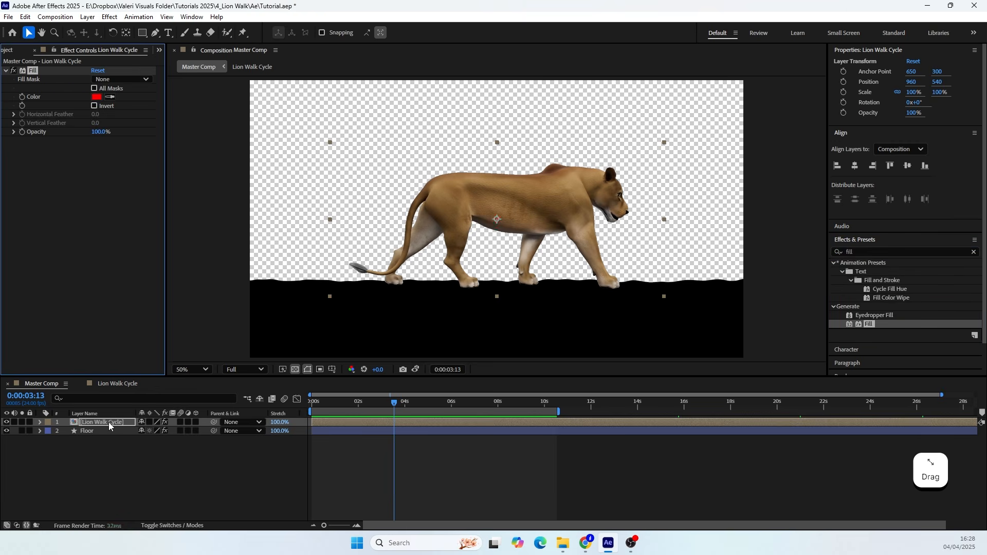
click(97, 97)
drag(412, 298, 311, 387)
click(596, 210)
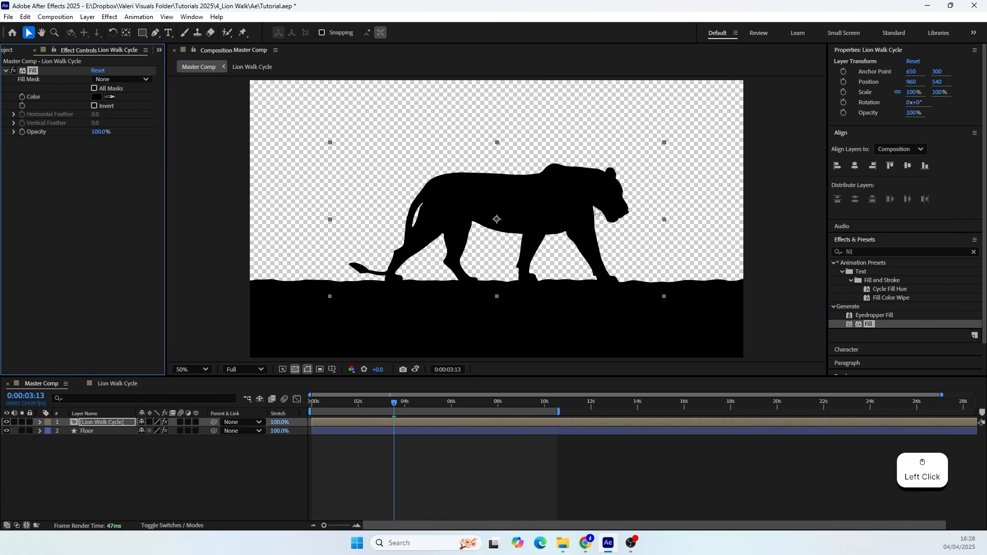
Deselect the layer and play back the black silhouette animation
click(232, 466)
key(space)
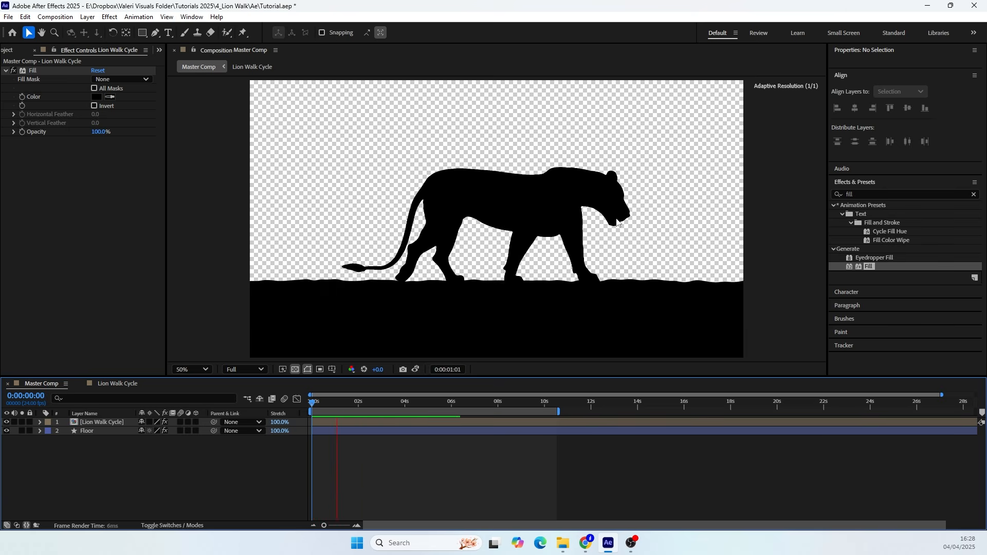
key(space)
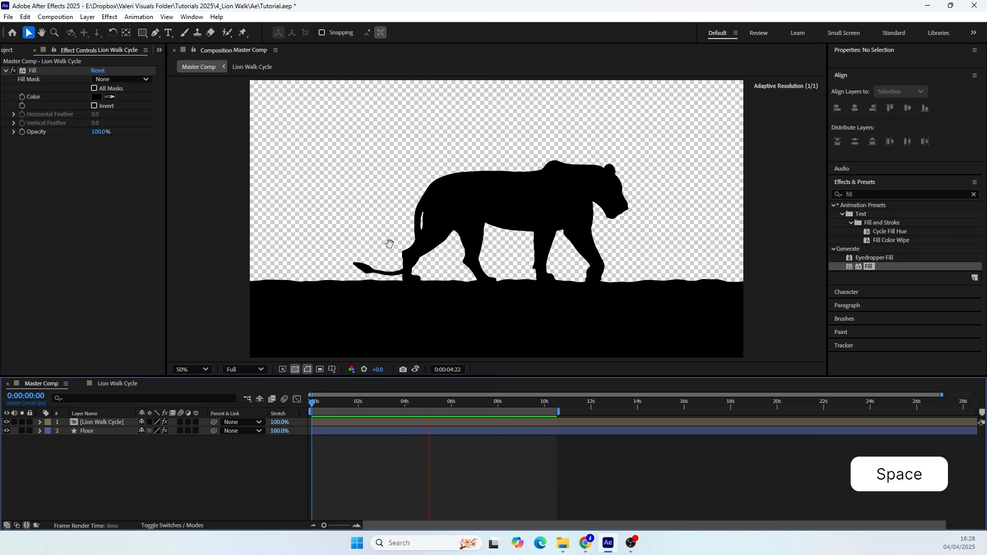
Find the Turbulent Displace effect and apply it to the Lion Walk Cycle layer, with the playhead at 0:00:02:10
drag(421, 402, 367, 403)
scroll(626, 193, up, 2)
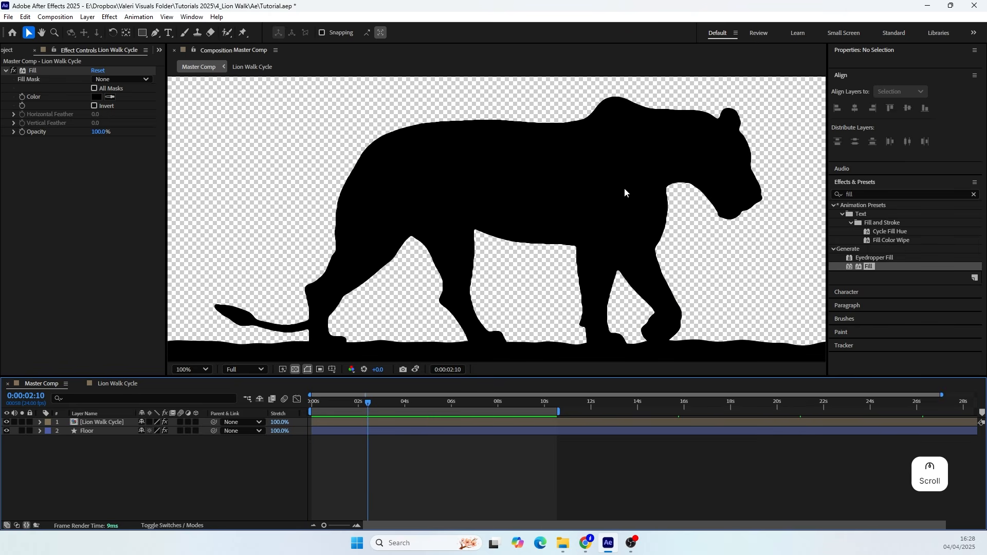
click(846, 195)
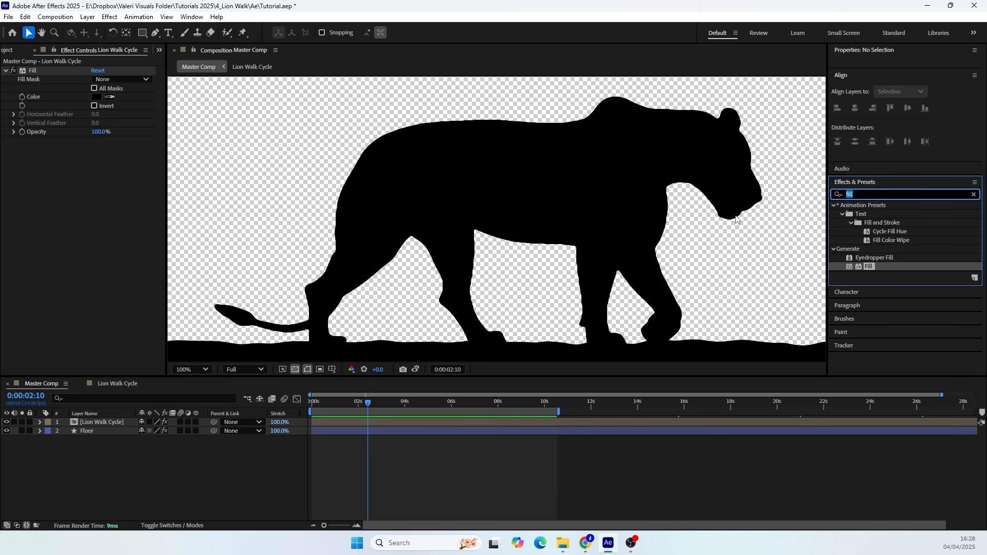
text(turbul)
click(877, 214)
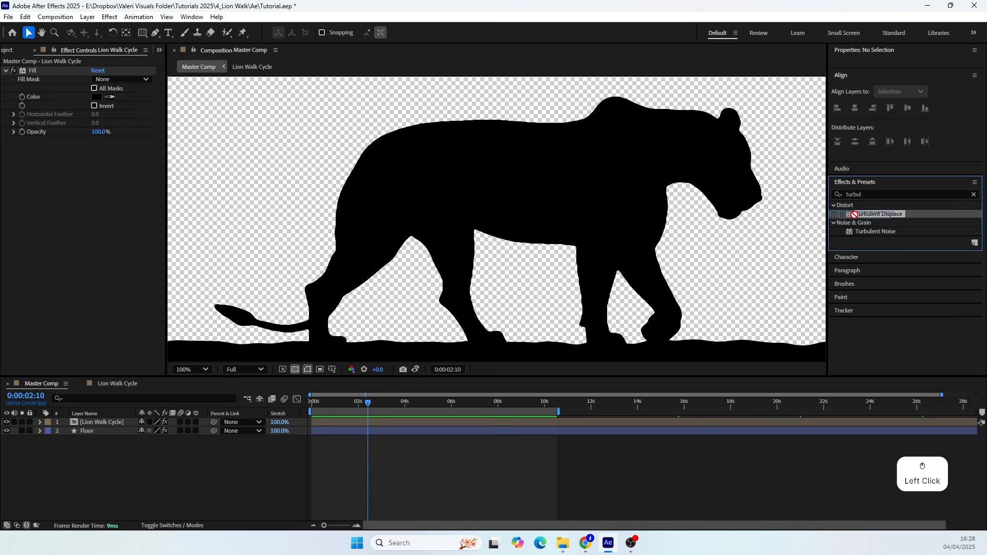
drag(876, 214, 77, 422)
Try a Turbulent Displace Amount of 5 and Size of 20 on the Lion Walk Cycle layer
drag(96, 157, 66, 178)
text(5)
key(Return)
click(96, 168)
text(20)
key(Return)
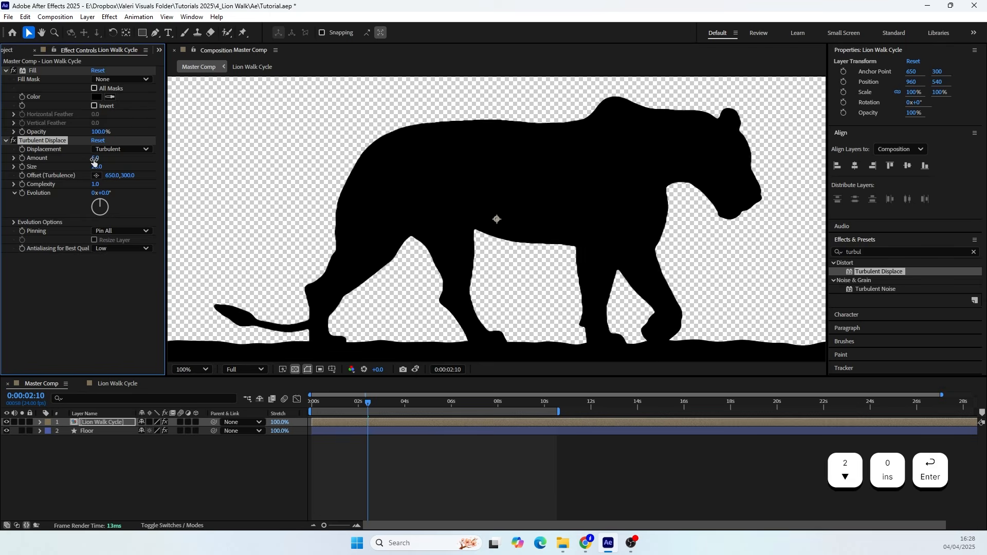
Set the Lion Walk Cycle layer's Turbulent Displace Amount to 10, Size to 15 and Complexity to 2
click(96, 159)
text(10)
key(Return)
click(95, 167)
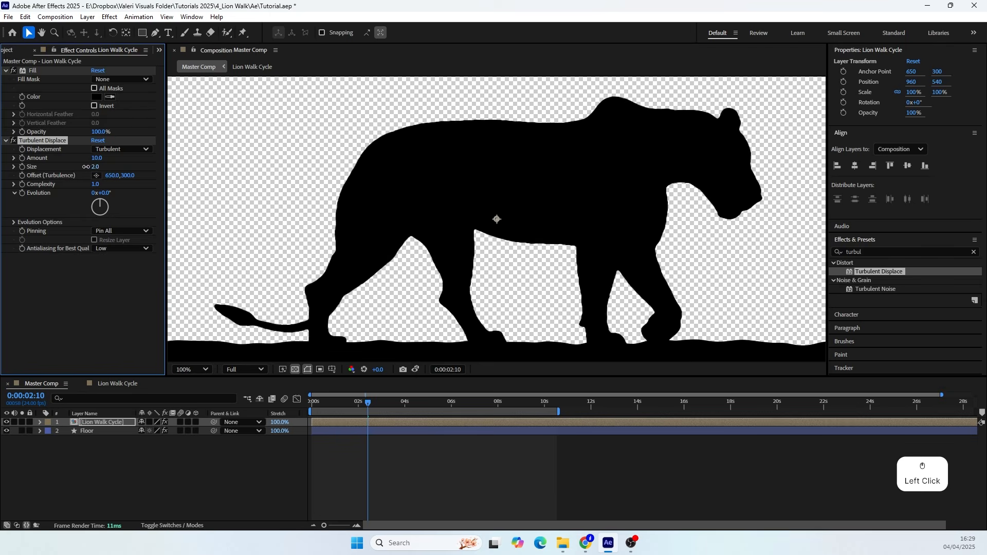
text(15)
key(Return)
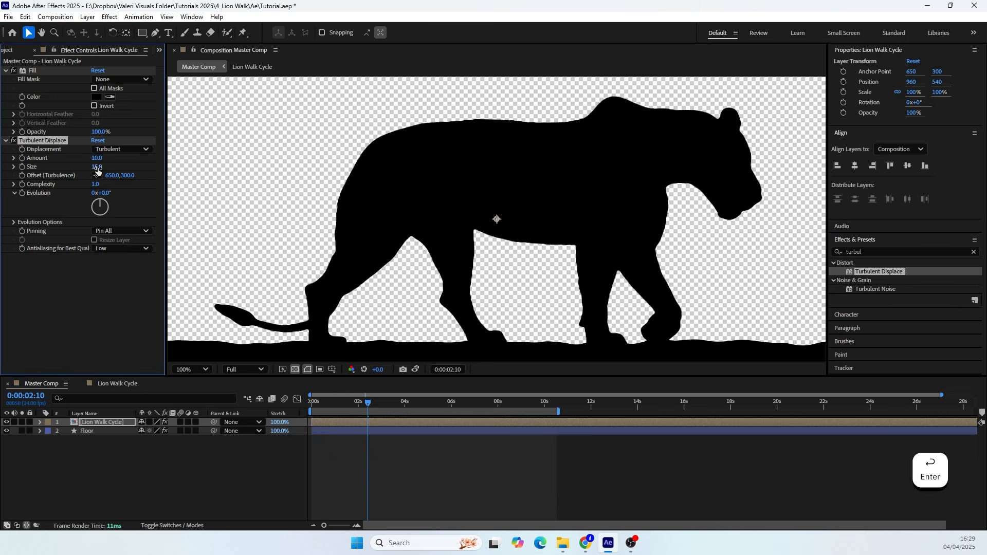
click(95, 184)
text(2)
key(Return)
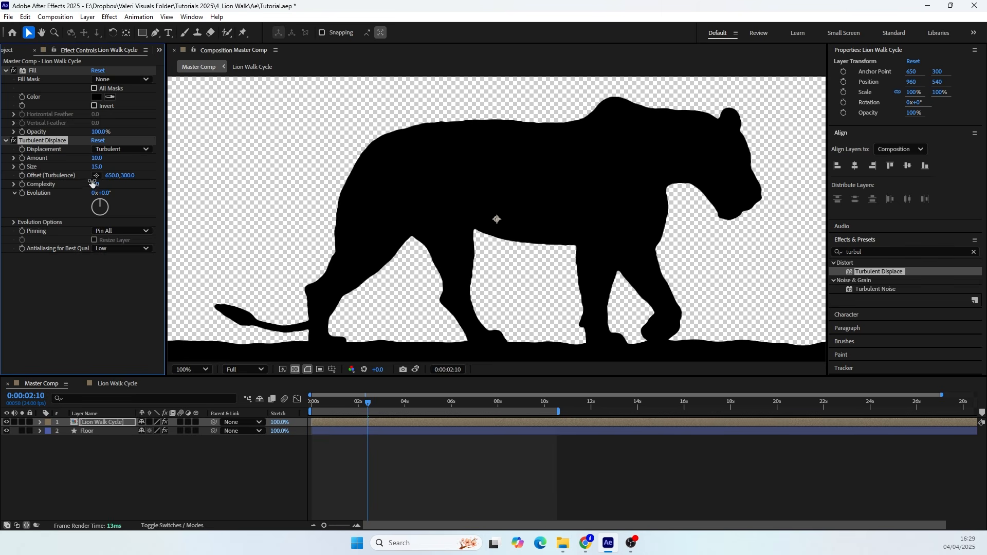
Set the lion's Turbulent Displace Complexity to 1, and try a different Evolution angle before undoing it
click(95, 184)
text(1)
key(Return)
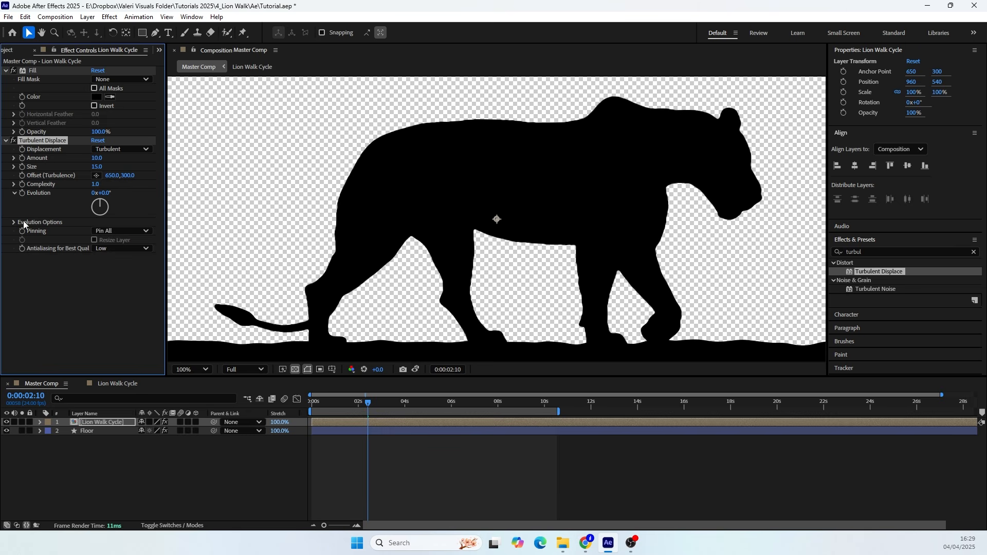
drag(99, 206, 119, 203)
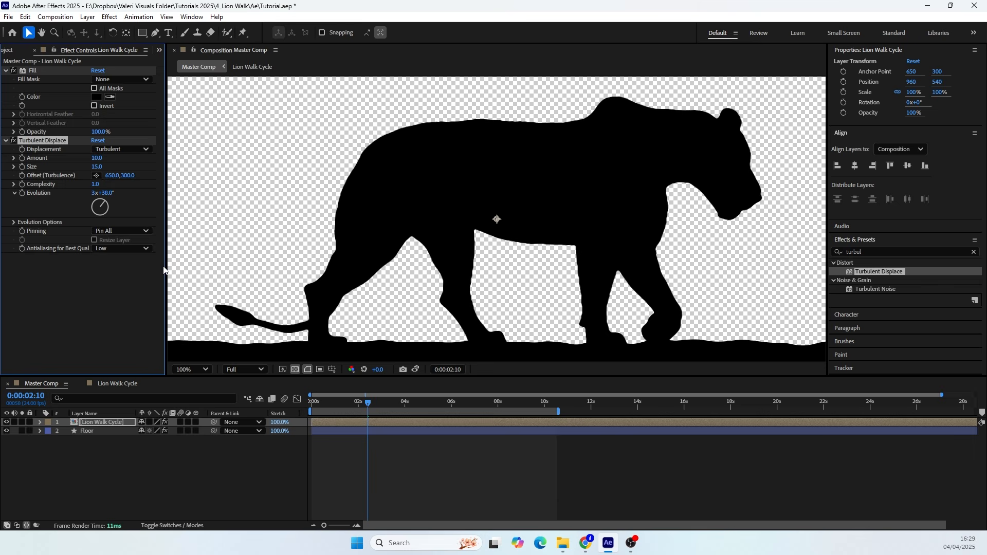
key(ctrl+z)
Drive the Random Seed in the lion's Turbulent Displace Evolution Options with the expression time*8
click(15, 222)
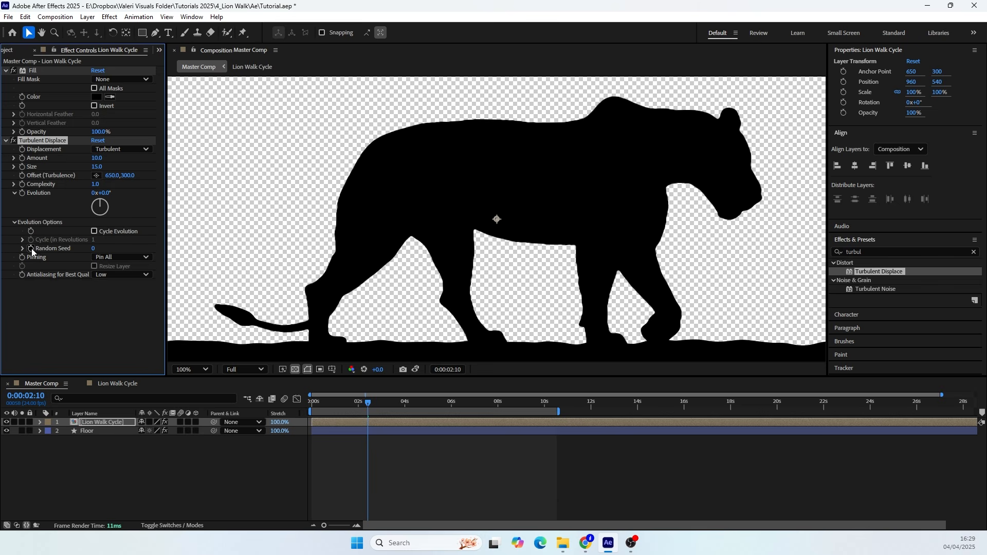
alt+click(32, 248)
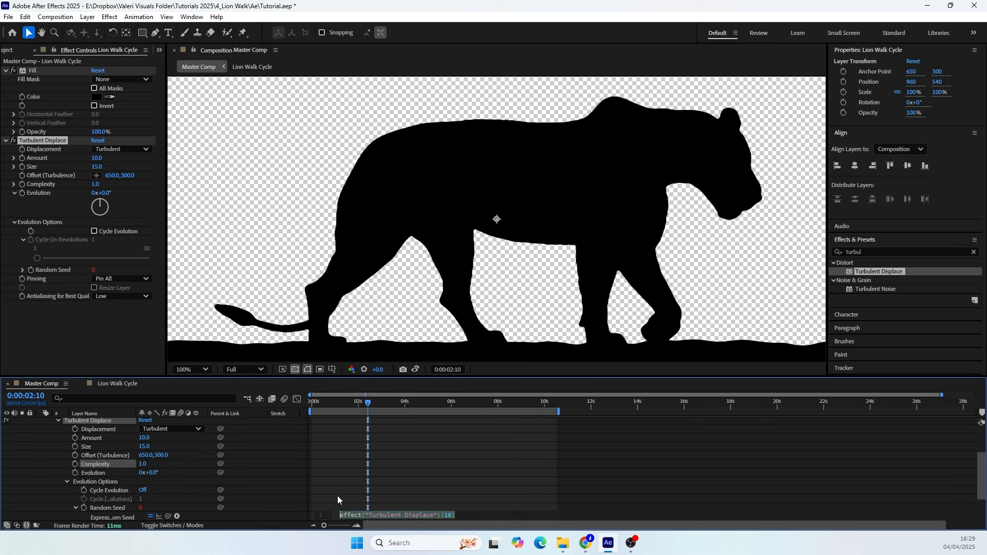
text(time)
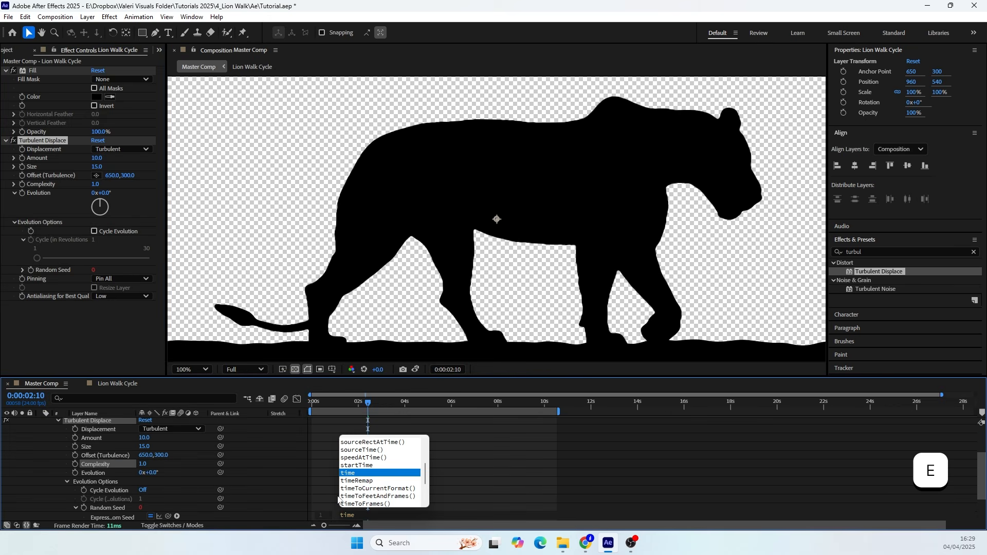
text(*)
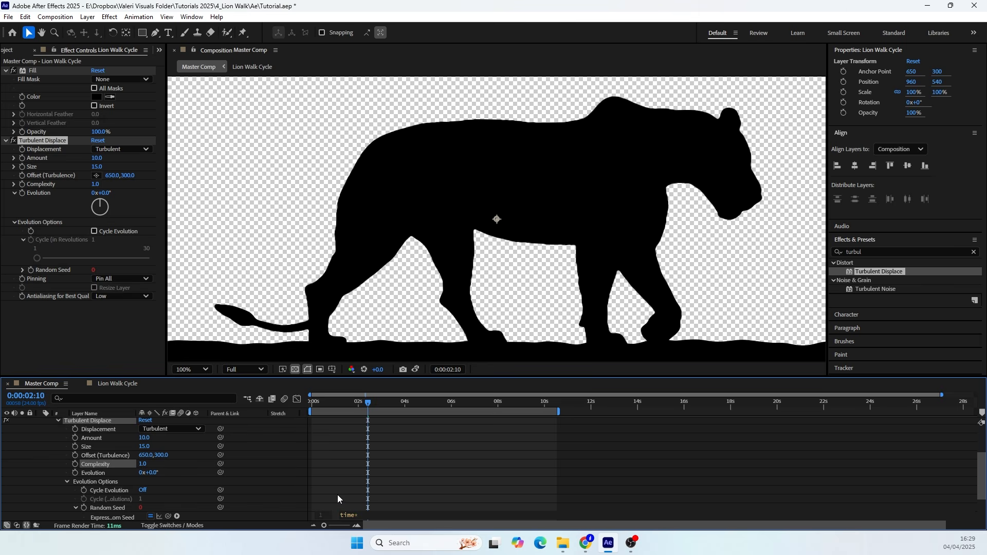
text(8)
click(340, 485)
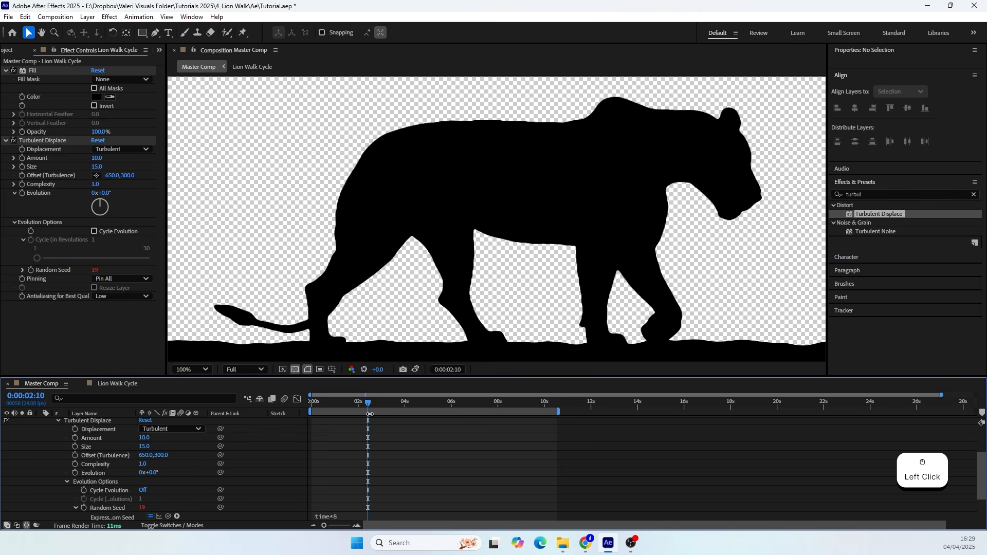
Examine the lion's head at 200% and play the composition from the start to check the wobbling edges
drag(369, 414, 321, 406)
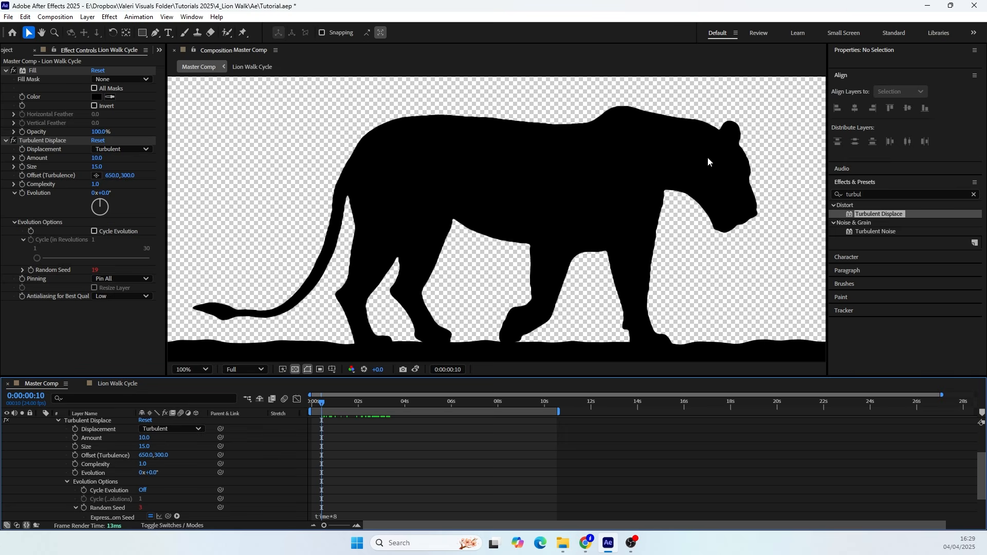
scroll(708, 158, up, 1)
key(space)
drag(688, 148, 370, 222)
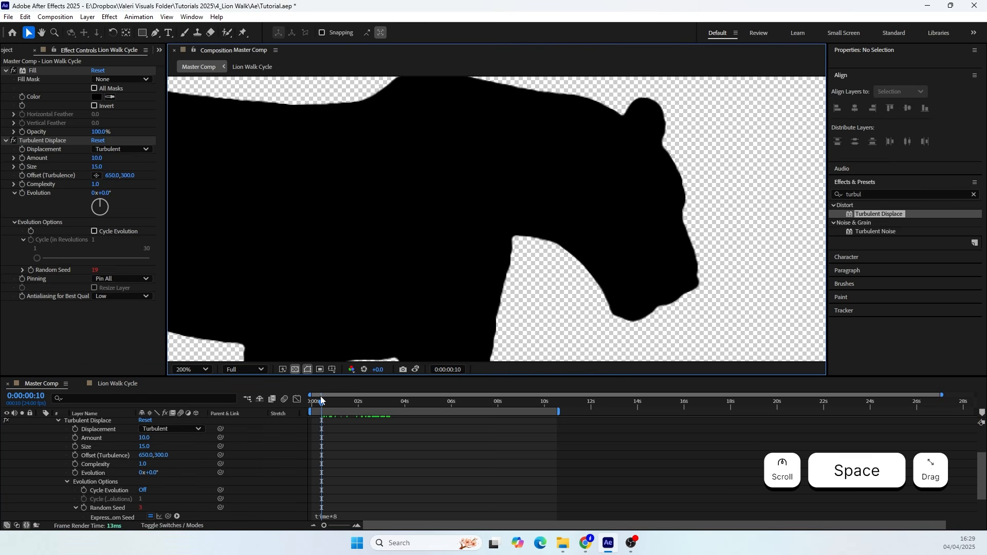
click(312, 401)
key(space)
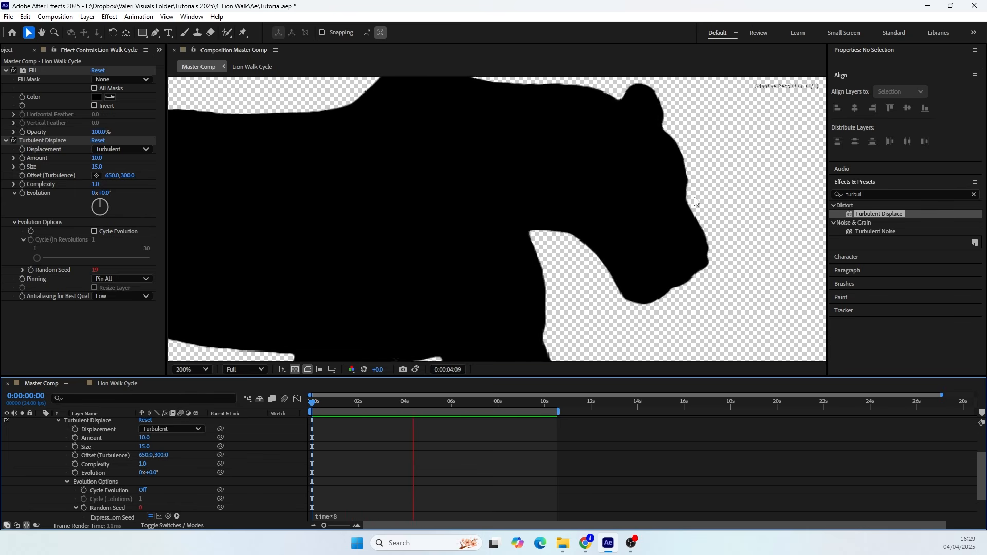
key(space)
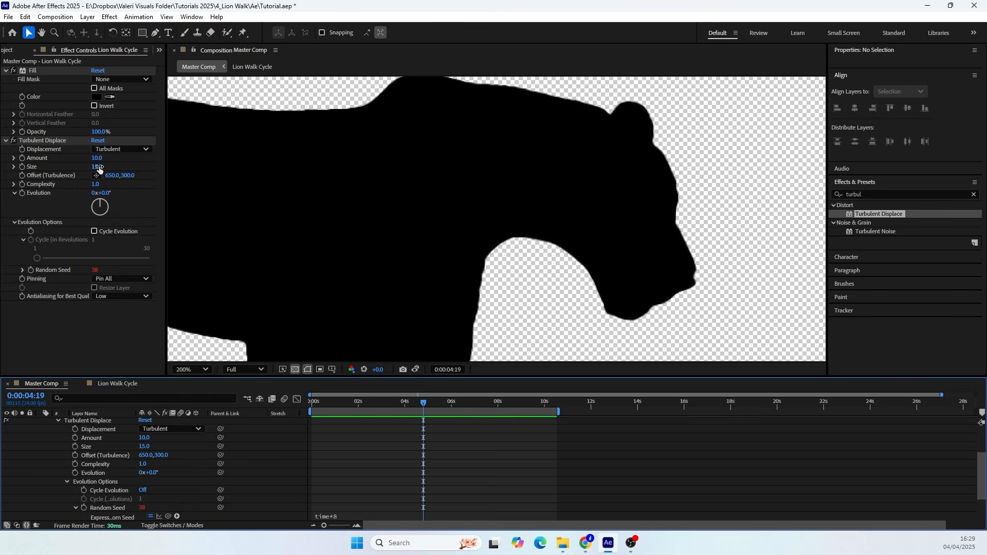
Set the lion's Turbulent Displace Amount to 15 and Size to 10, and preview the edge movement
click(95, 161)
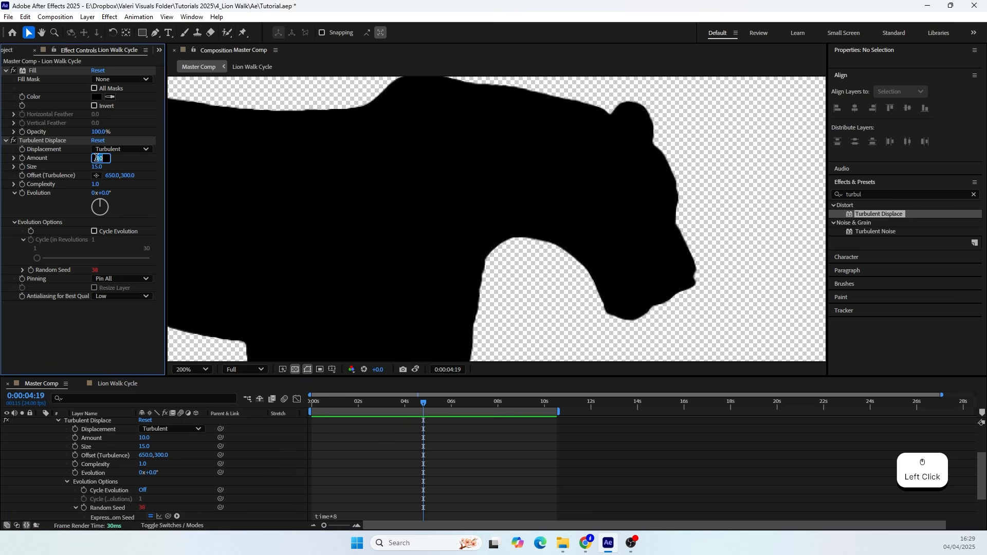
text(15)
key(Return)
drag(96, 167, 97, 178)
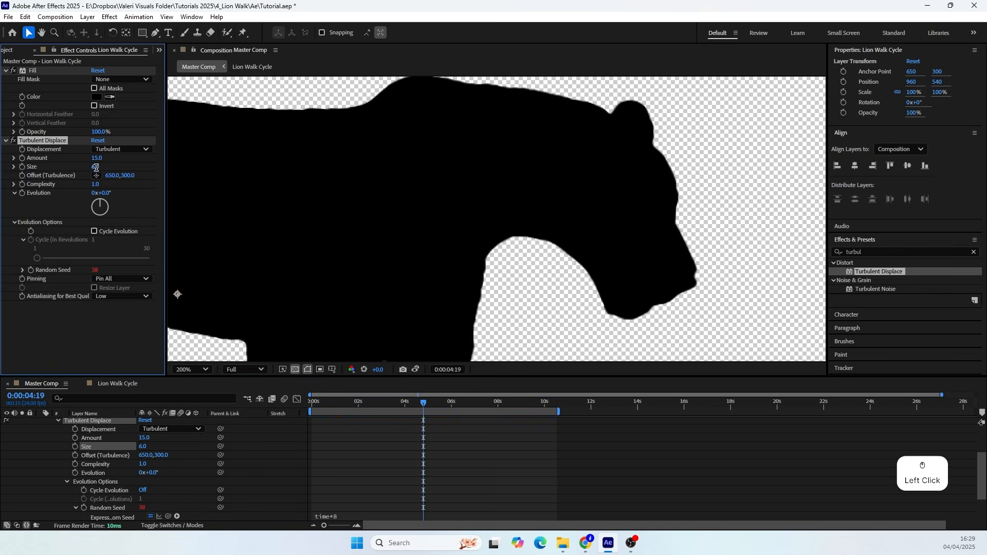
text(10)
key(Return)
key(space)
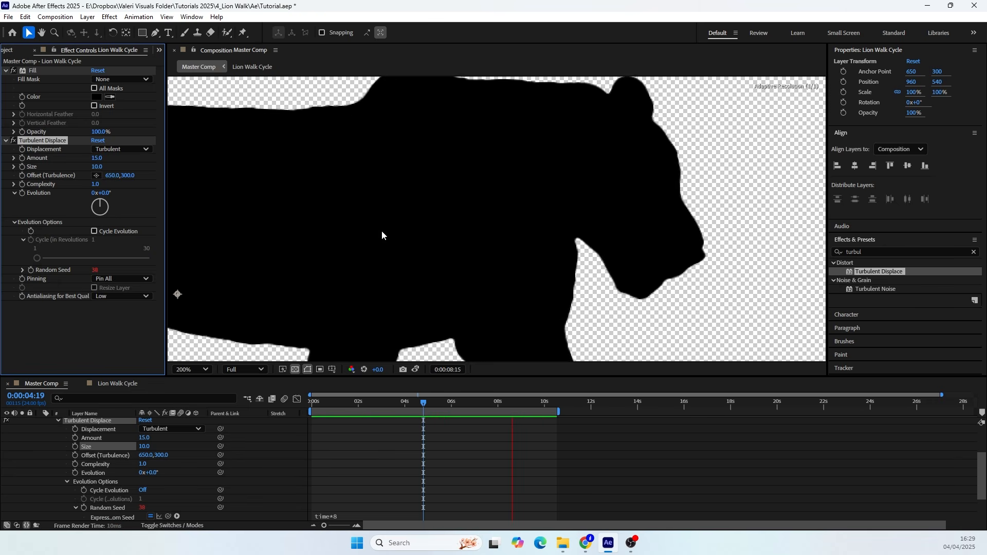
key(space)
Add an Inner Shadow layer style to the Lion Walk Cycle layer
scroll(57, 450, up, 3)
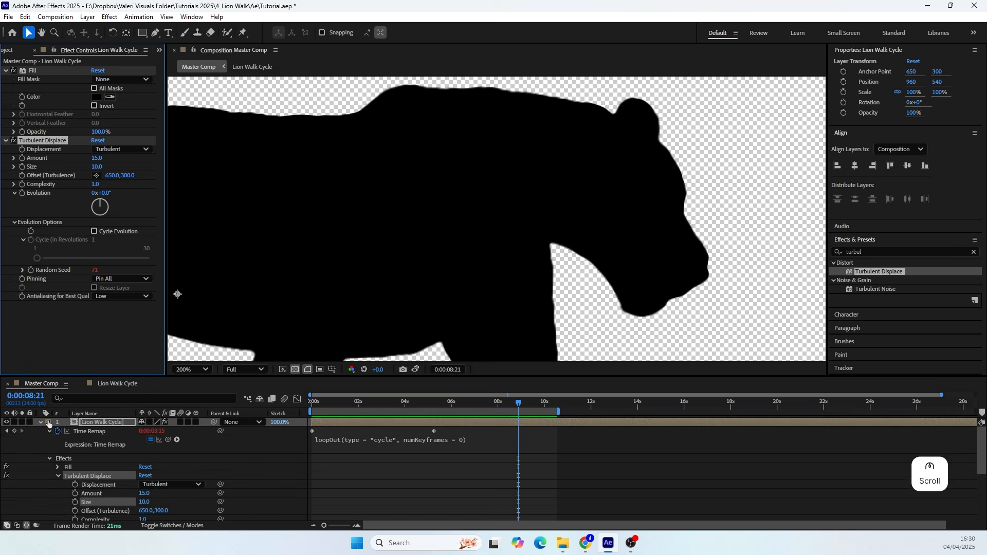
click(40, 422)
right_click(97, 427)
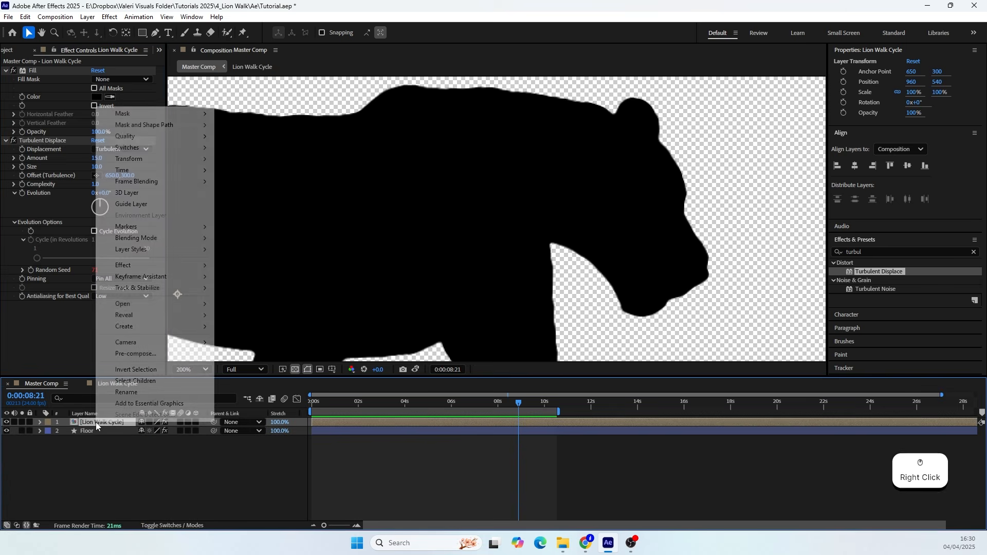
mouse_move(138, 252)
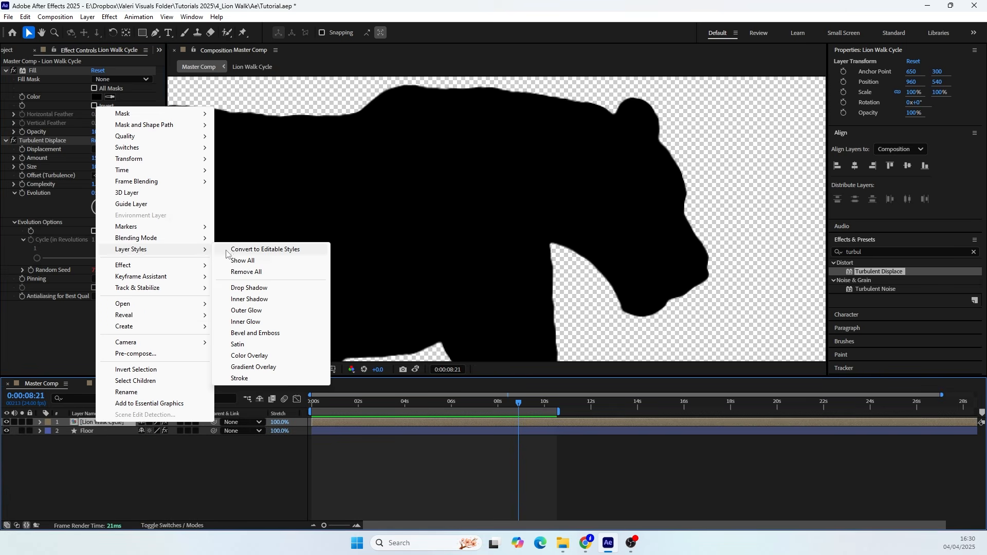
click(241, 301)
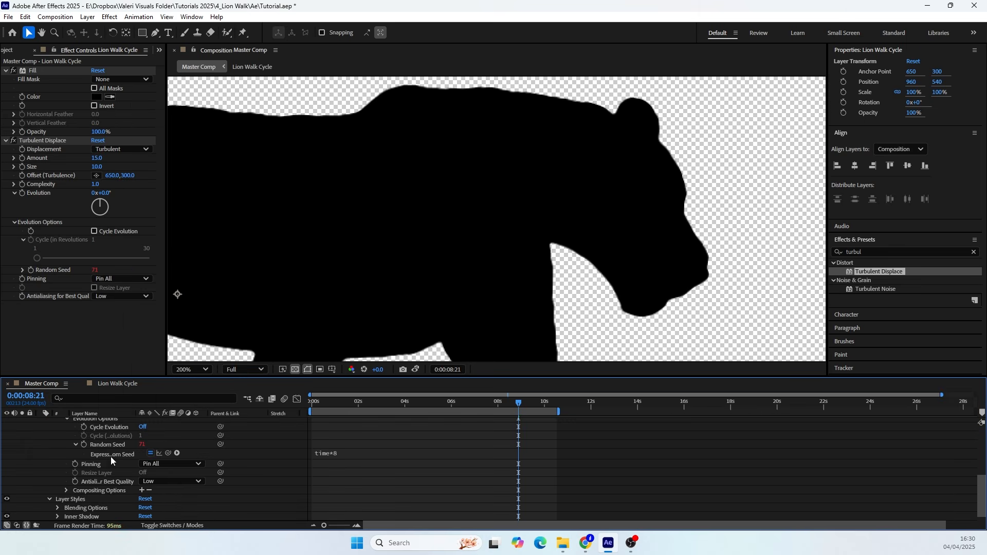
Make the lion's Inner Shadow red, with 100% Opacity and the Screen blend mode
scroll(111, 460, down, 1)
click(57, 508)
scroll(72, 493, down, 3)
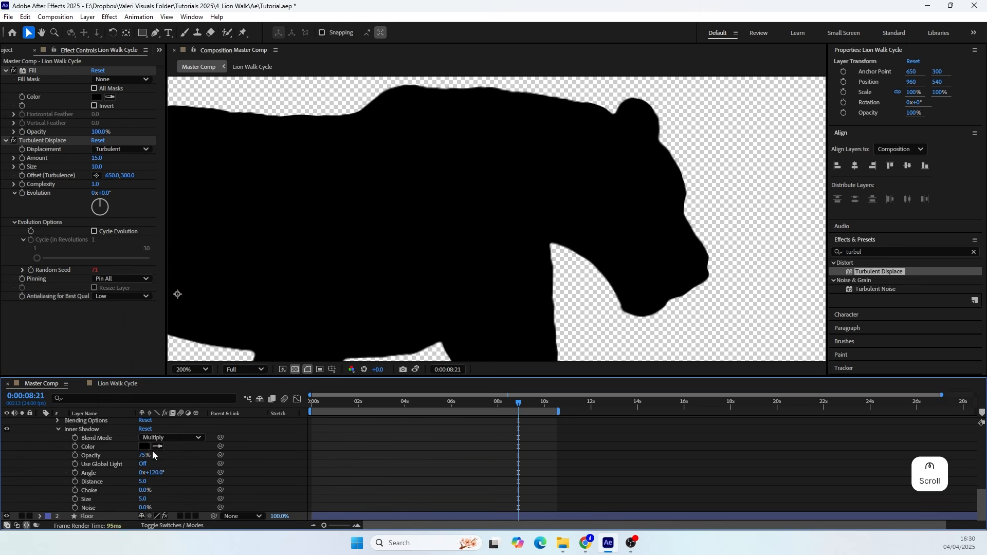
click(144, 446)
drag(444, 257, 508, 206)
click(596, 208)
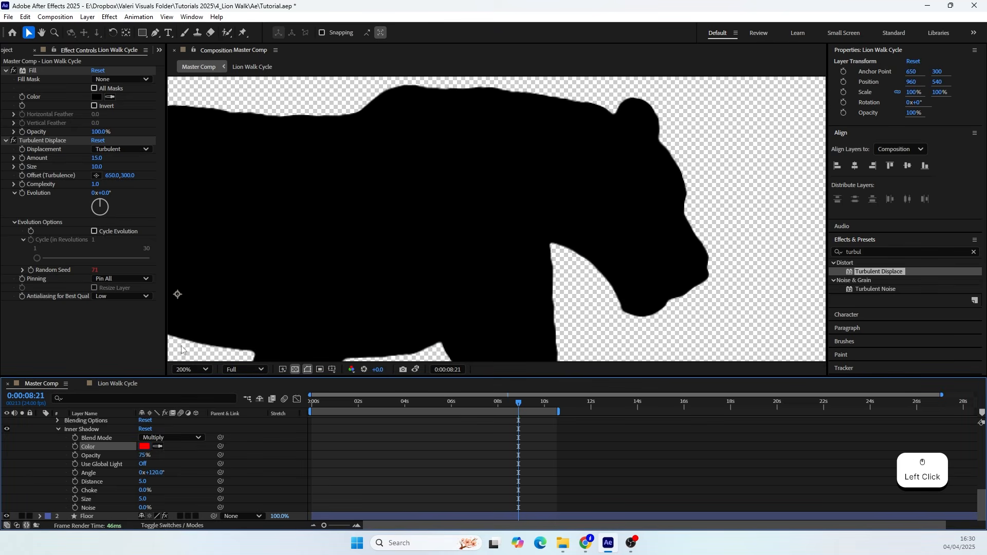
drag(145, 455, 207, 455)
click(150, 438)
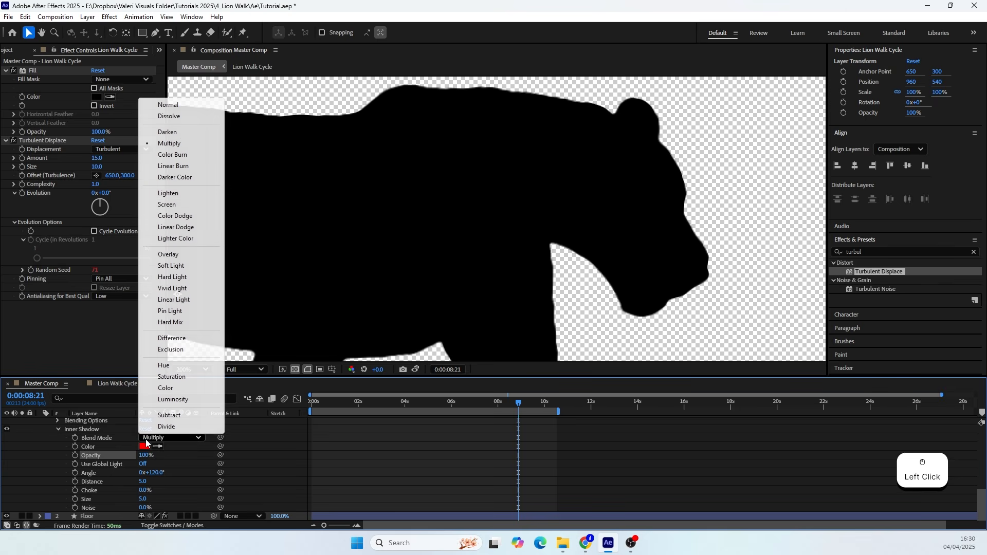
click(168, 205)
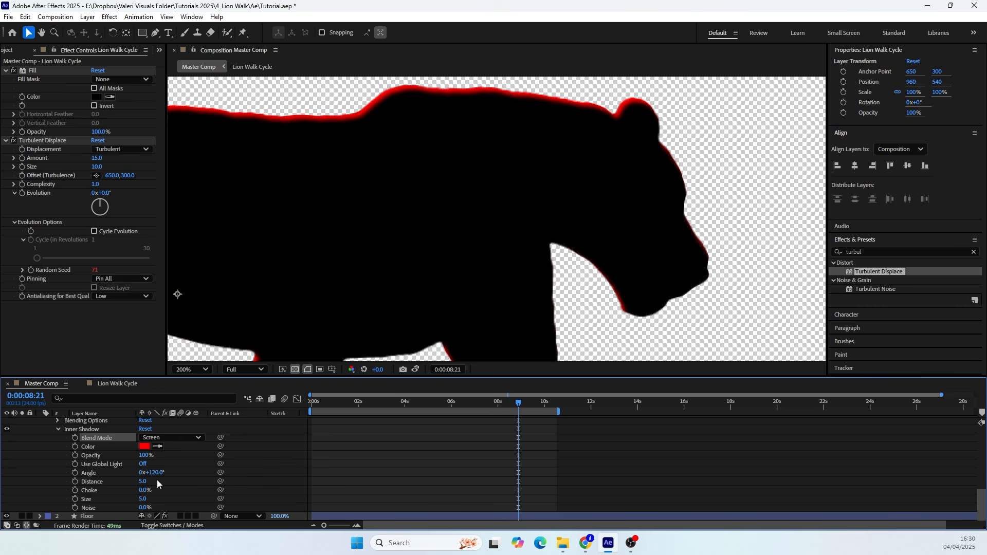
Set the lion's Inner Shadow Size to 0 and Distance to 6 for a thin, hard-edged rim
drag(140, 482, 118, 503)
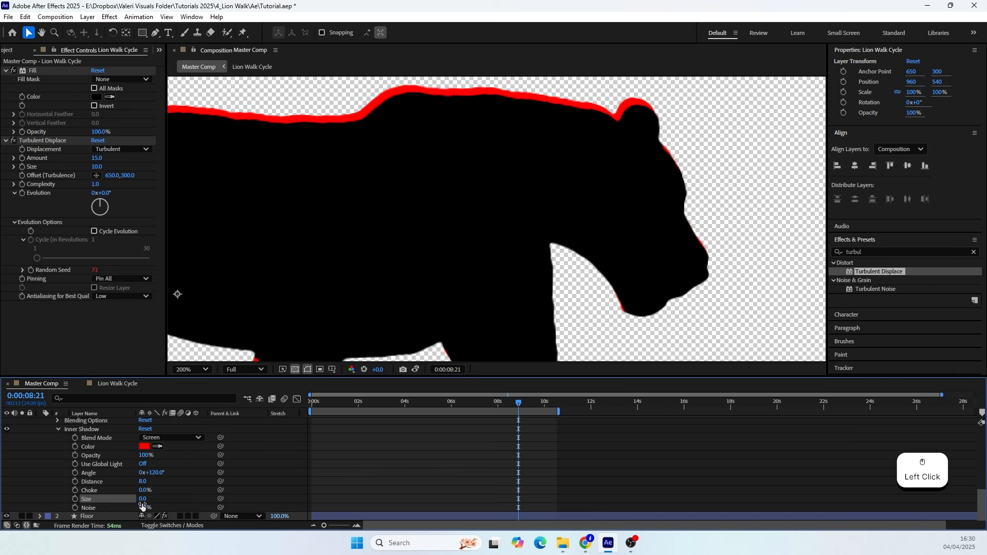
click(143, 481)
text(3)
key(Return)
click(142, 482)
text(5)
key(Return)
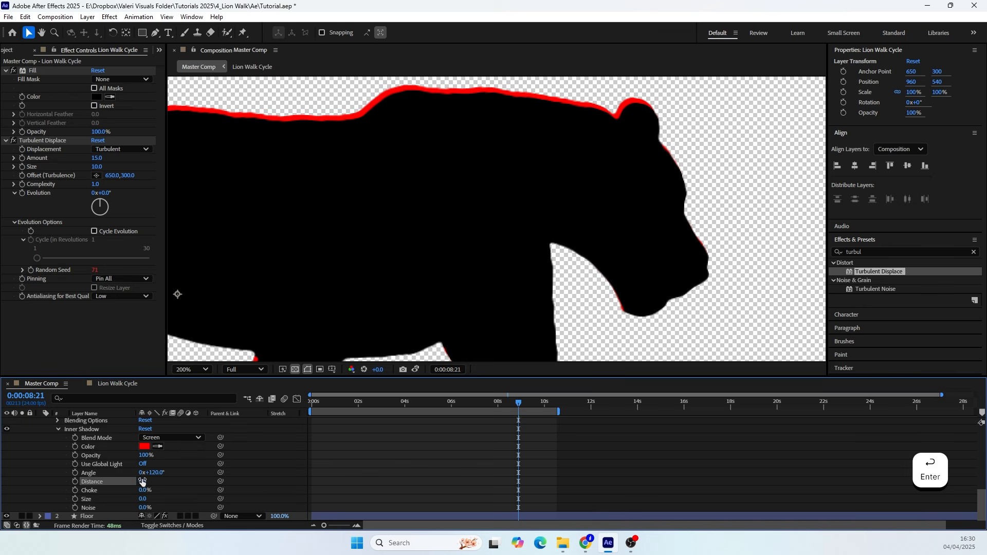
Adjust the Inner Shadow Angle so the red rim runs along the upper edge of the lion's body
scroll(452, 173, down, 1)
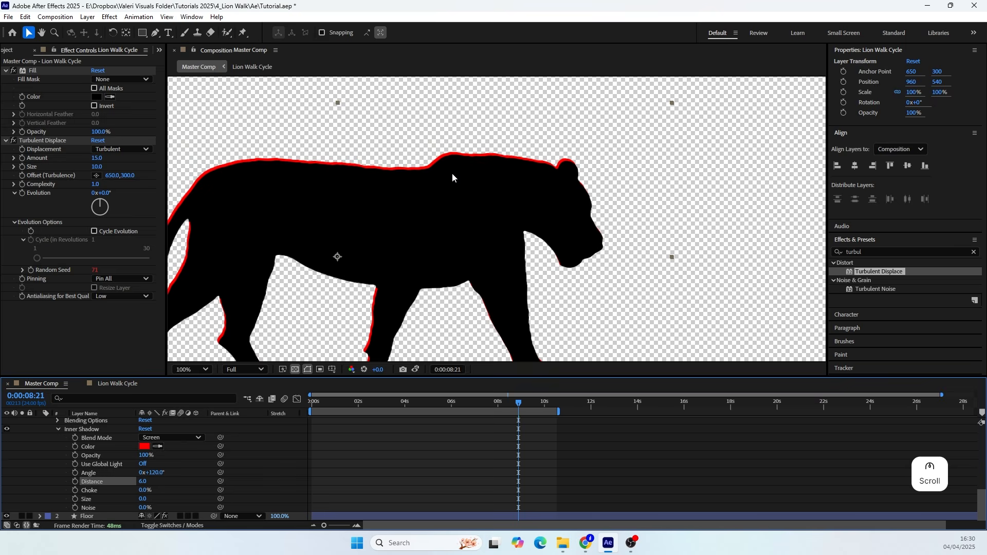
key(space)
drag(353, 231, 430, 150)
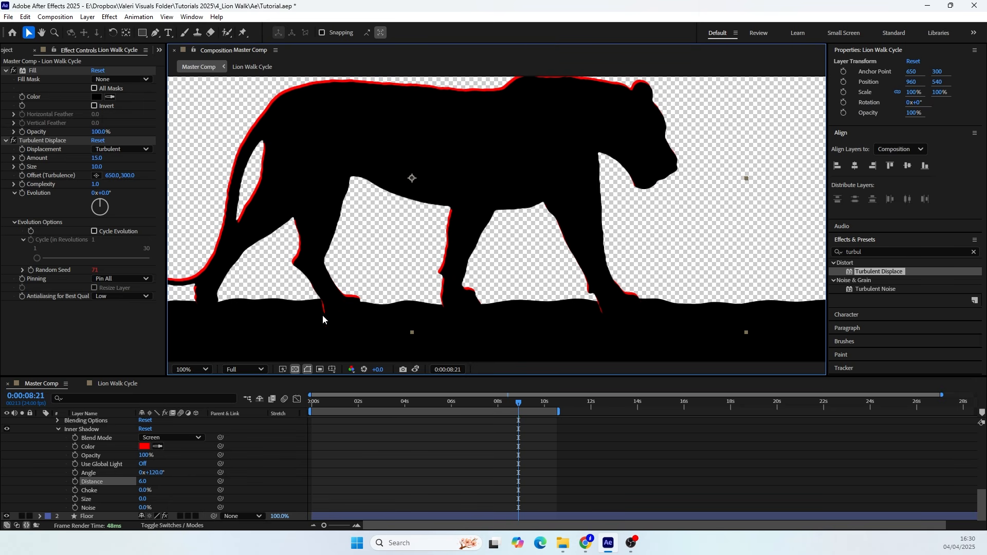
drag(160, 478, 193, 466)
key(space)
drag(231, 342, 212, 361)
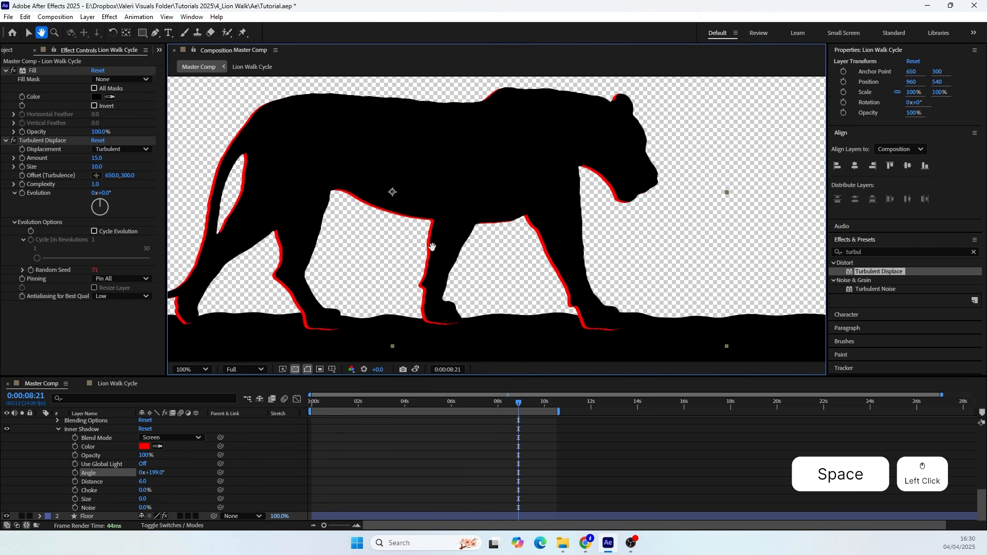
drag(153, 473, 110, 480)
click(149, 473)
text(9)
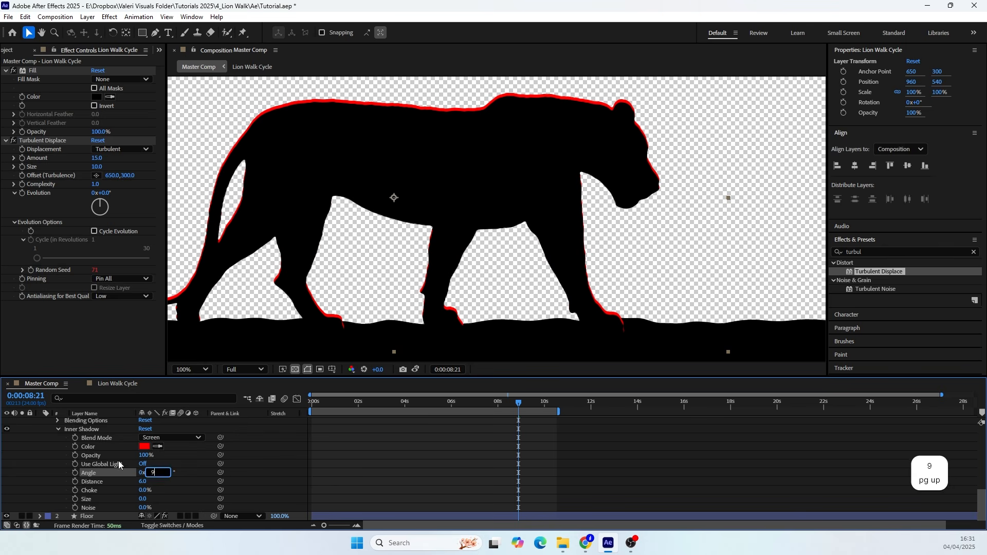
Collapse the Lion Walk Cycle layer's style, effect and other properties, and deselect the layer
click(56, 441)
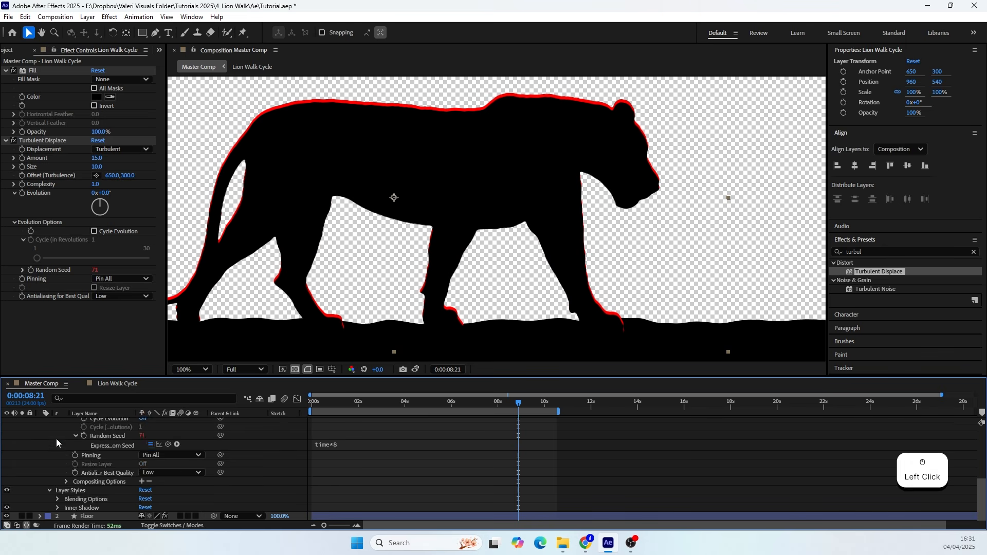
scroll(52, 440, up, 5)
click(49, 432)
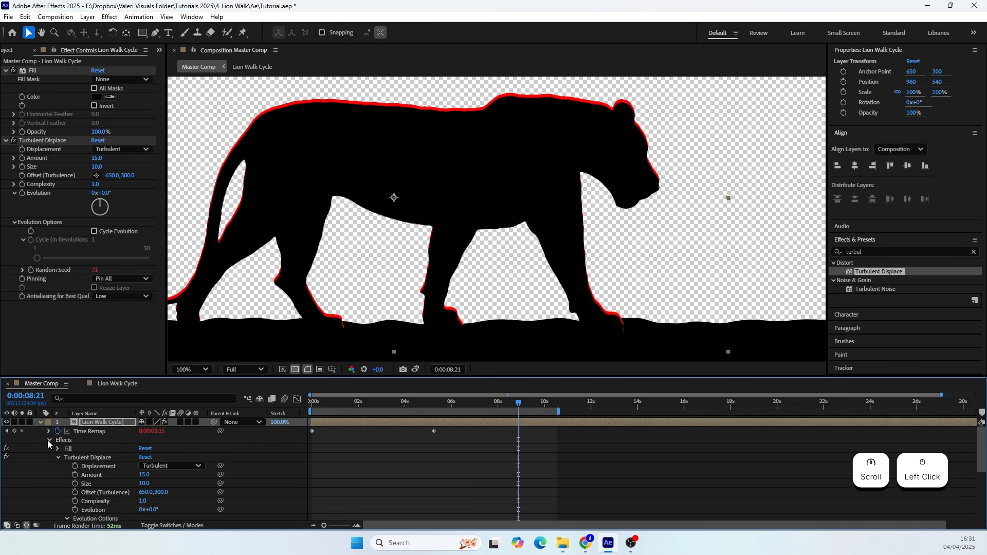
click(49, 440)
click(49, 449)
click(41, 422)
click(380, 462)
Play the red-rimmed walk animation from the start, and return the playhead to 0:00:00:00
key(space)
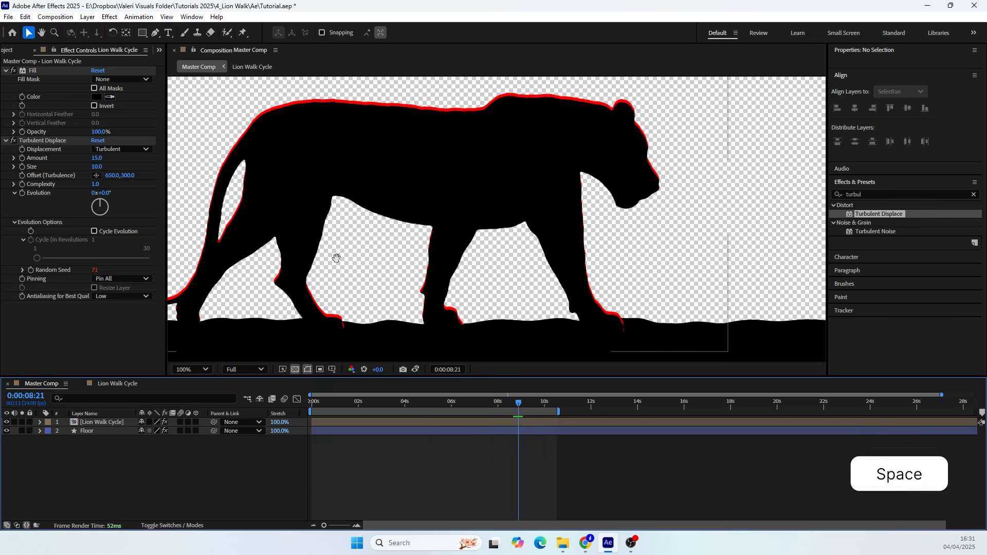
click(447, 407)
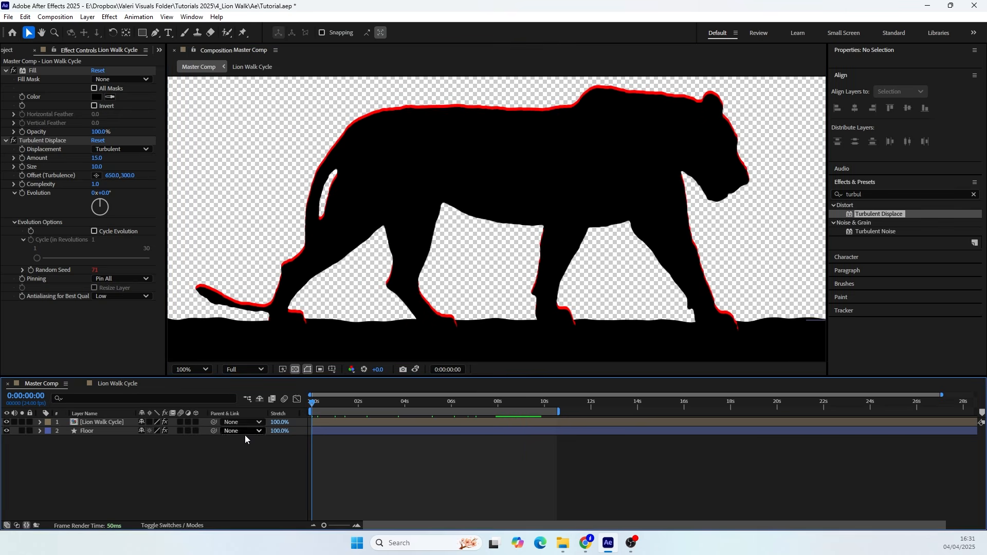
key(space)
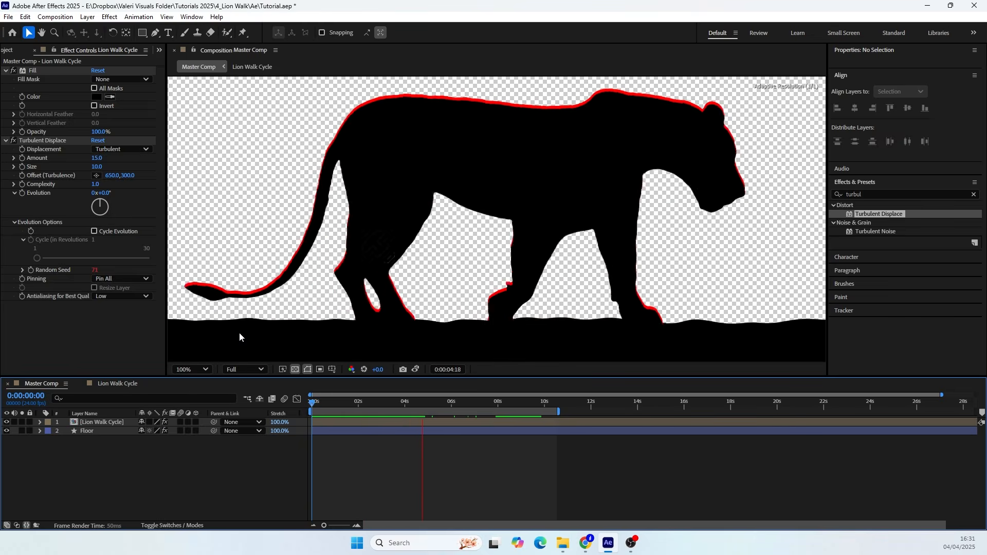
key(space)
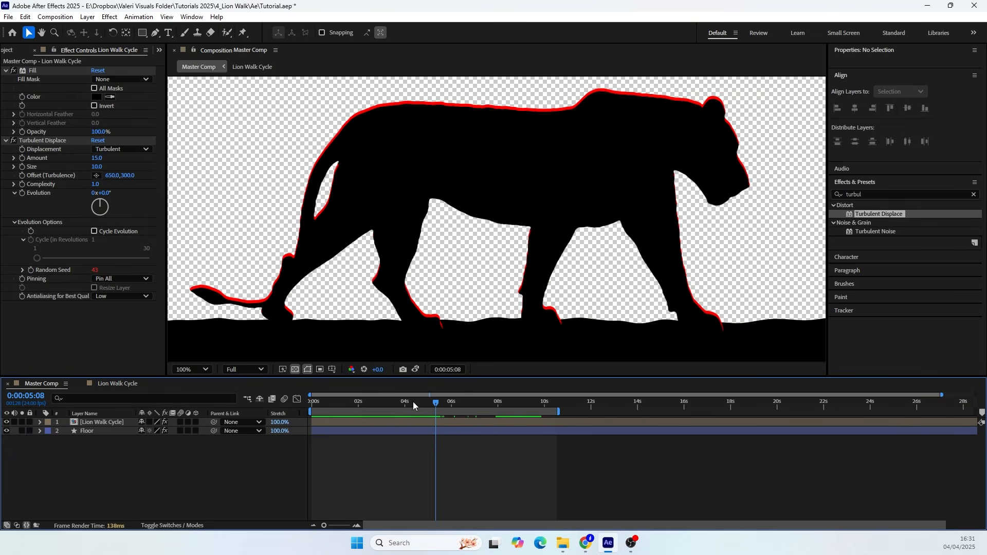
drag(412, 402, 181, 432)
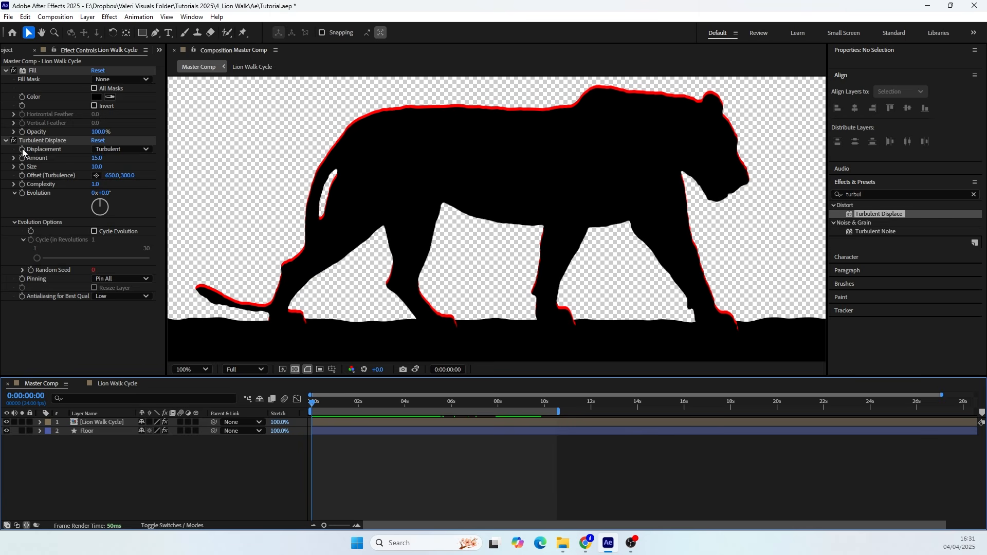
Fit the composition in the viewer and add the black-and-white grunge texture image to Master Comp beneath the Floor layer
click(159, 50)
click(173, 62)
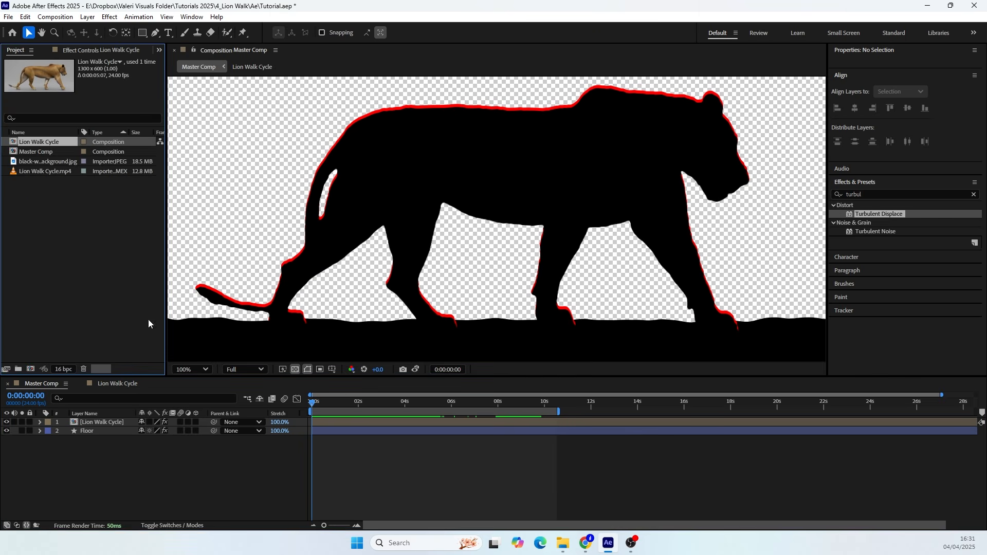
click(187, 369)
click(188, 164)
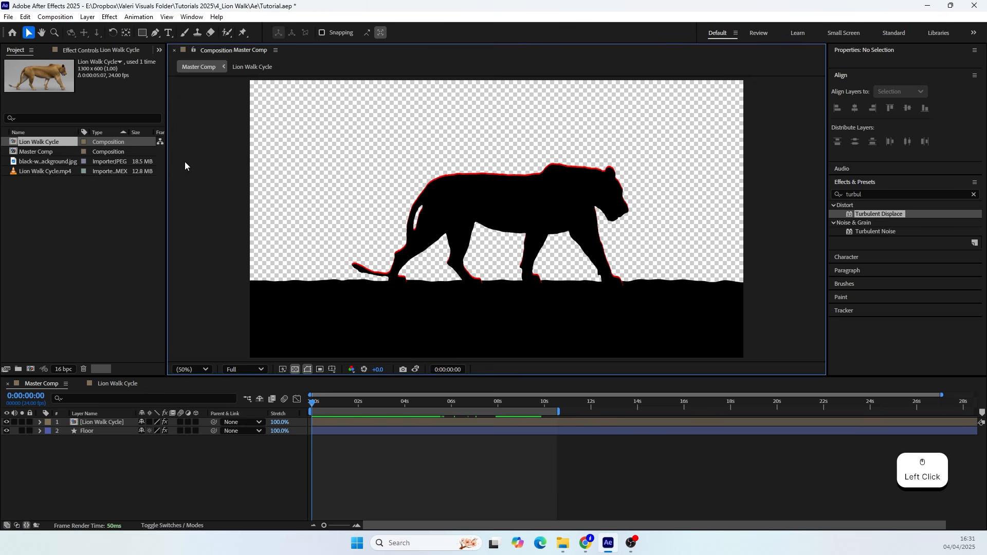
click(25, 162)
drag(25, 162, 80, 441)
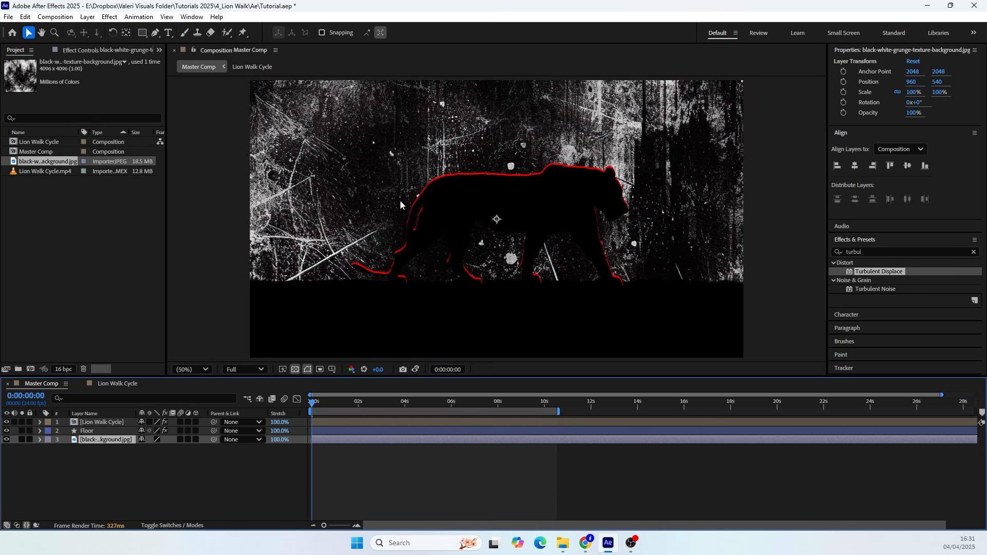
Show the Scale property of the grunge texture layer with the whole image in view
scroll(400, 200, down, 2)
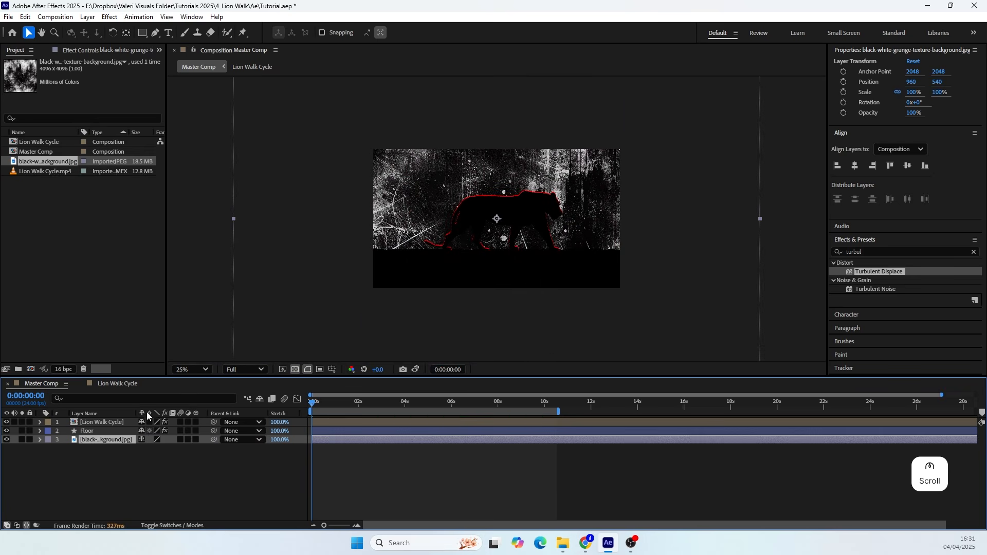
key(s)
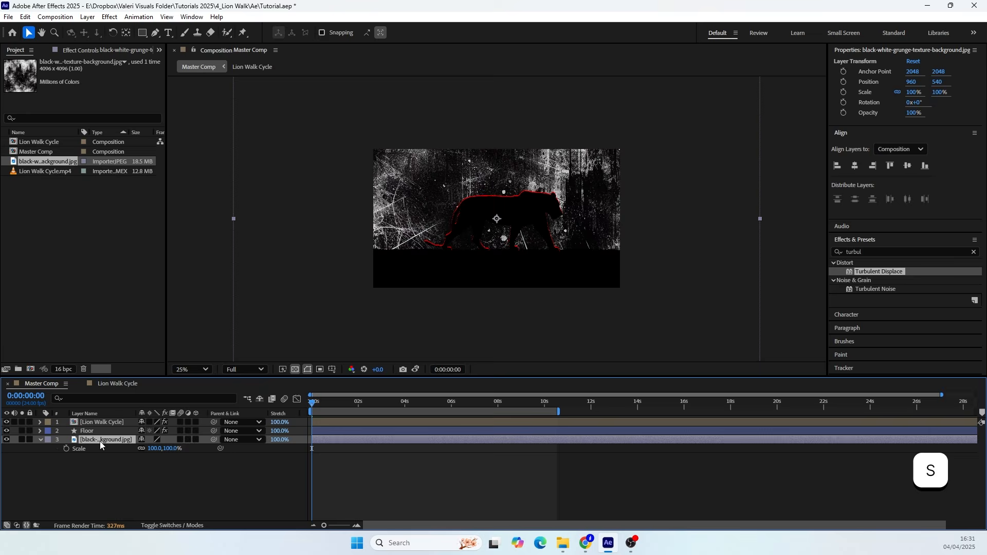
Set the scale of the grunge texture background layer to 80%
click(152, 450)
key(shift+Down)
key(shift+Down)
key(shift+Down)
key(shift+Down)
key(shift+Down)
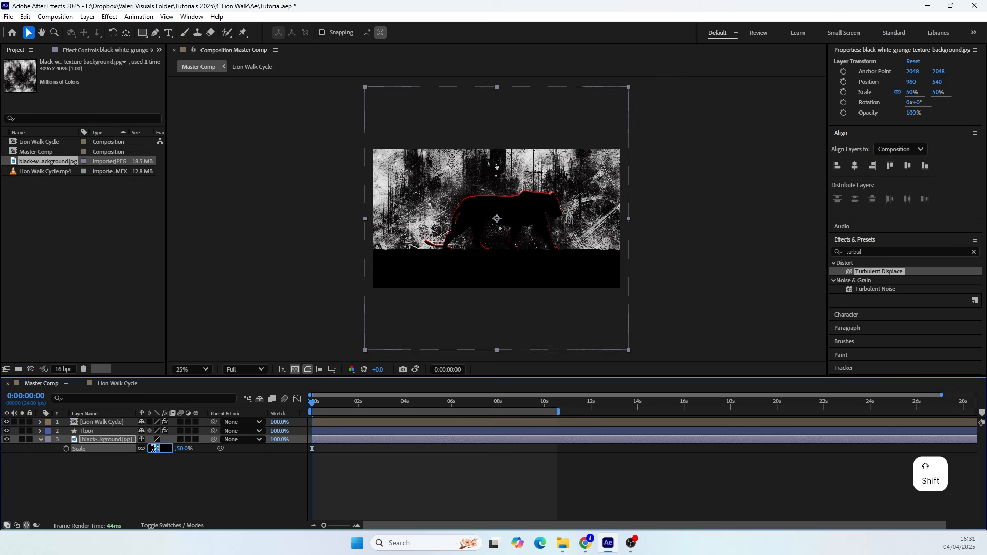
key(shift+Up)
key(shift+Up)
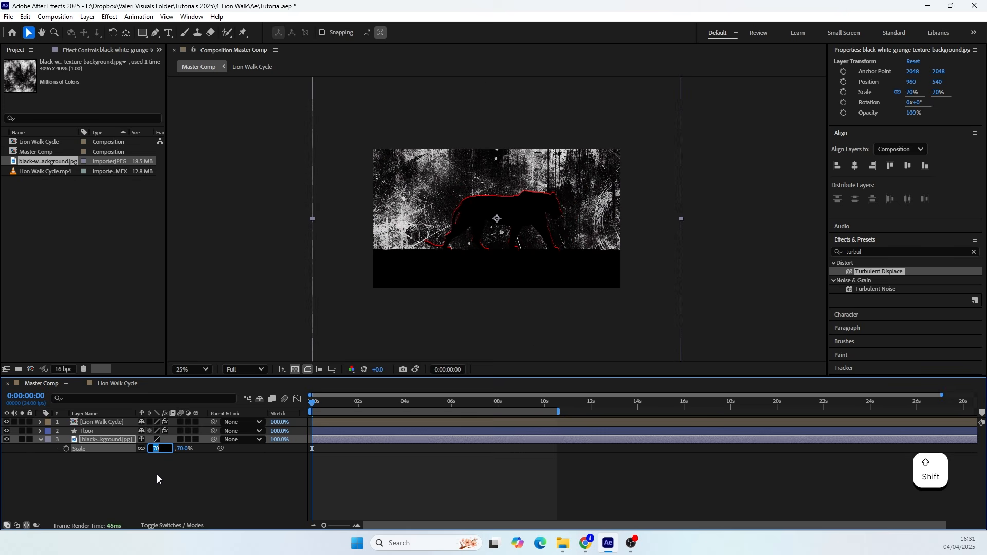
key(shift+Up)
click(38, 448)
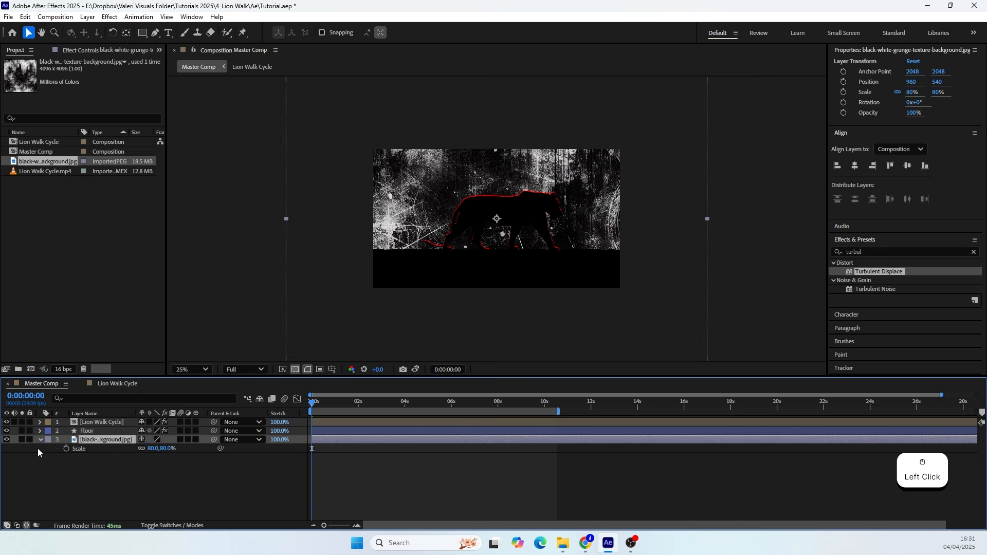
scroll(550, 218, up, 2)
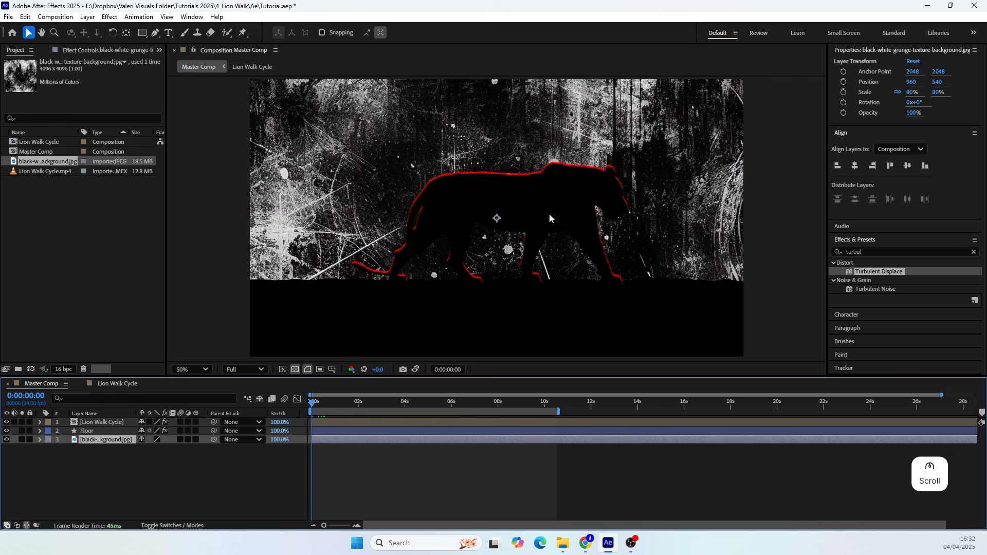
Solo the grunge texture layer and start keyframing its Position and Rotation at frame 0
click(22, 440)
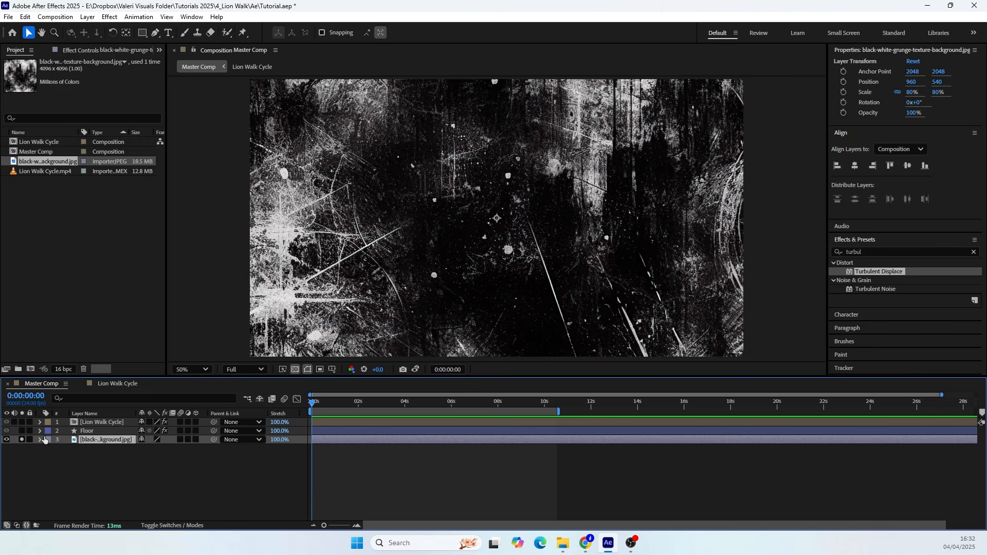
key(p)
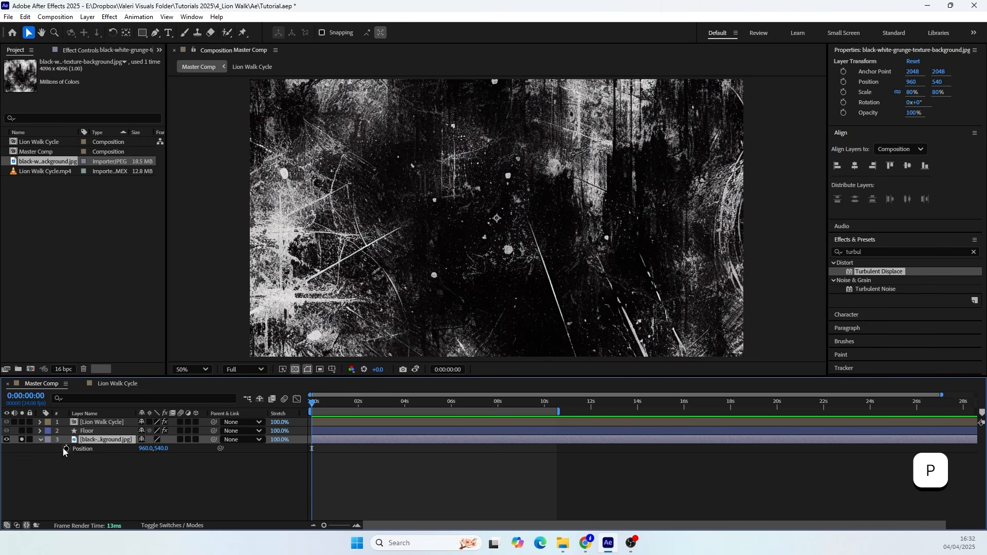
click(66, 449)
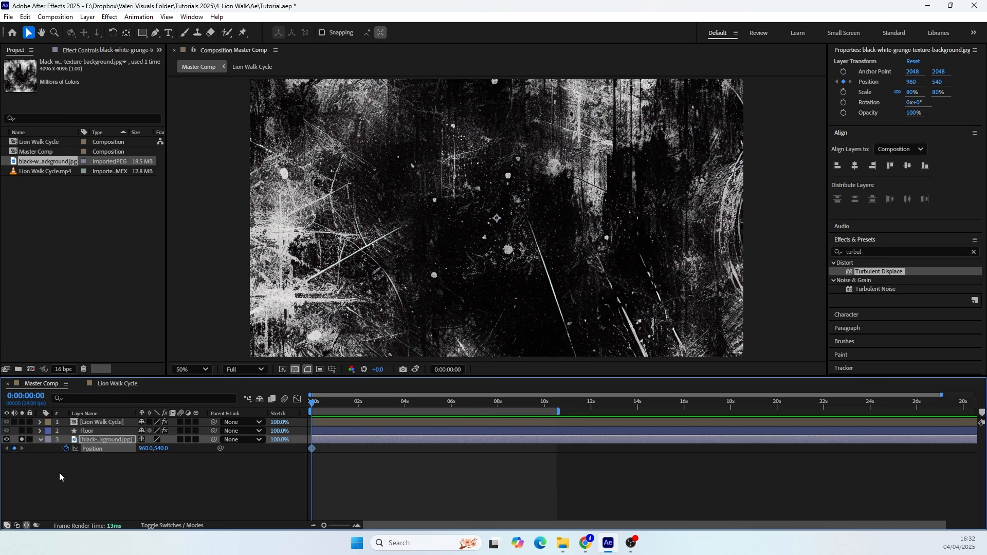
key(shift)
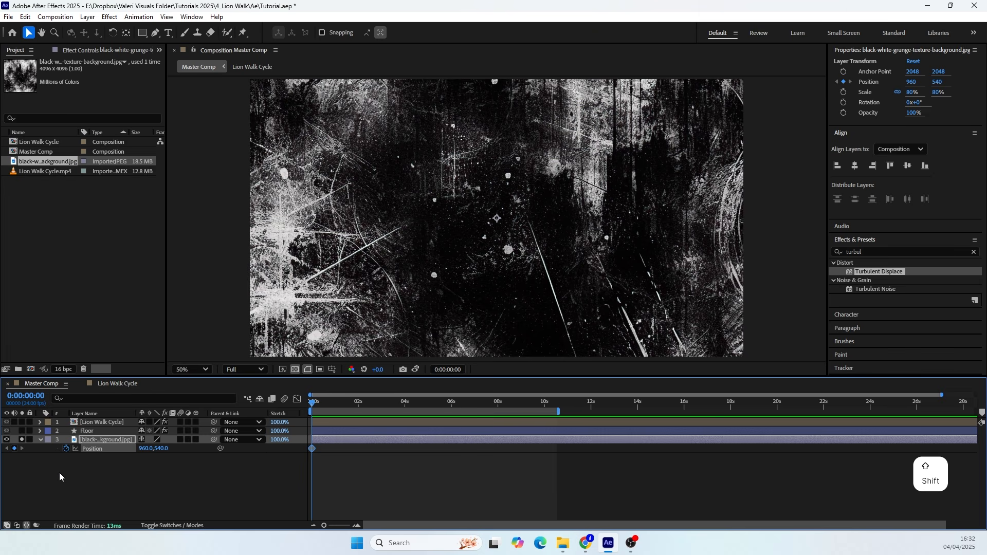
key(shift+r)
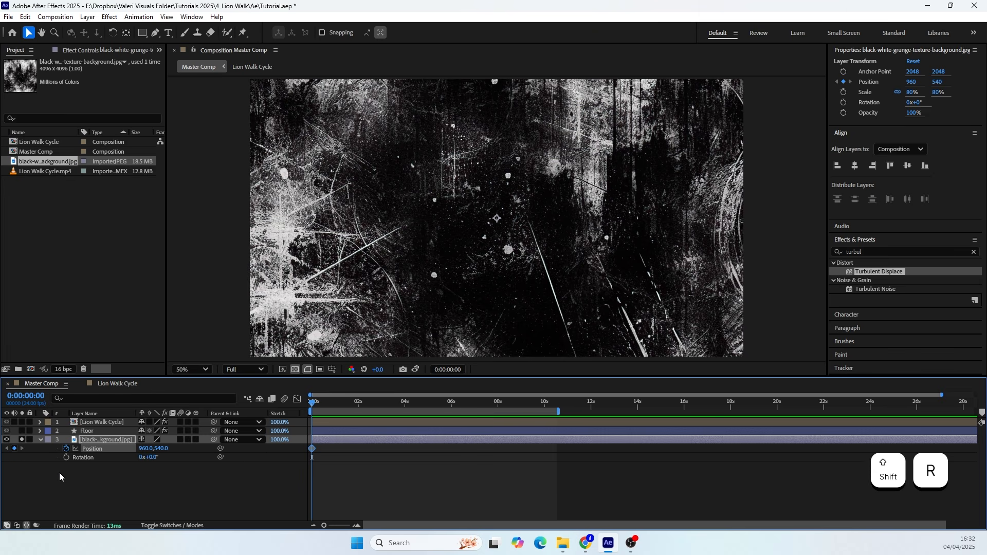
click(67, 457)
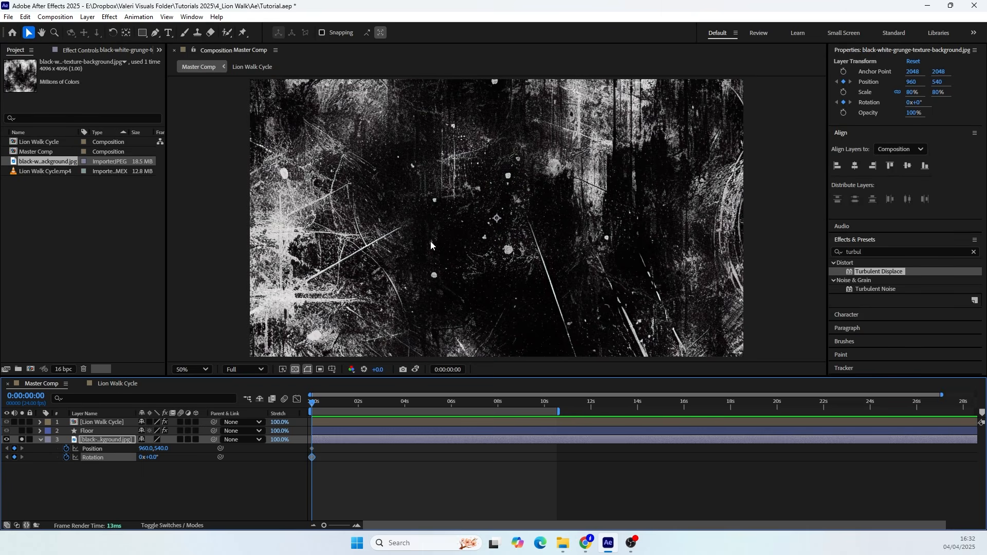
At frame 1, set the texture's rotation to 20° and move it to about 612, -40
click(357, 528)
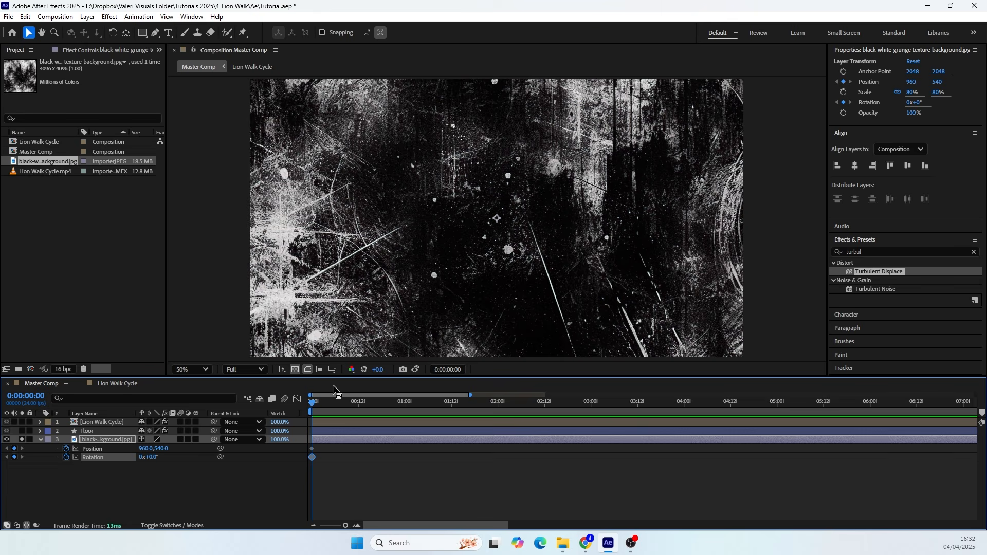
click(315, 407)
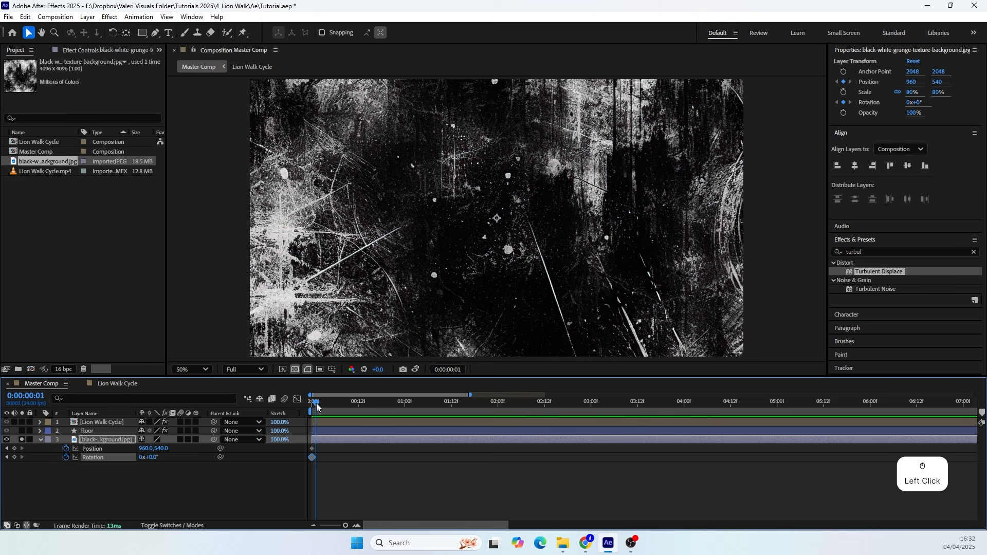
click(156, 457)
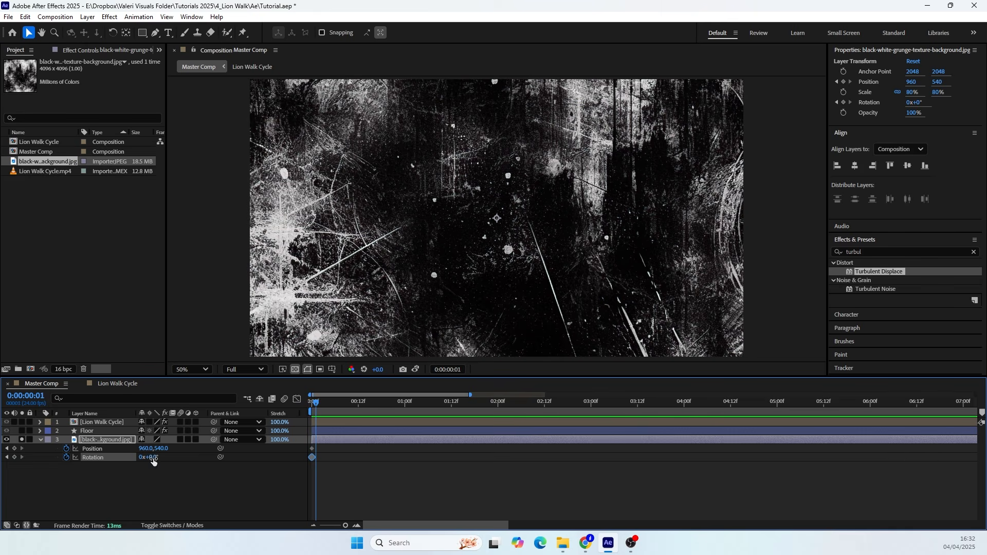
key(shift+Up)
key(shift+Up)
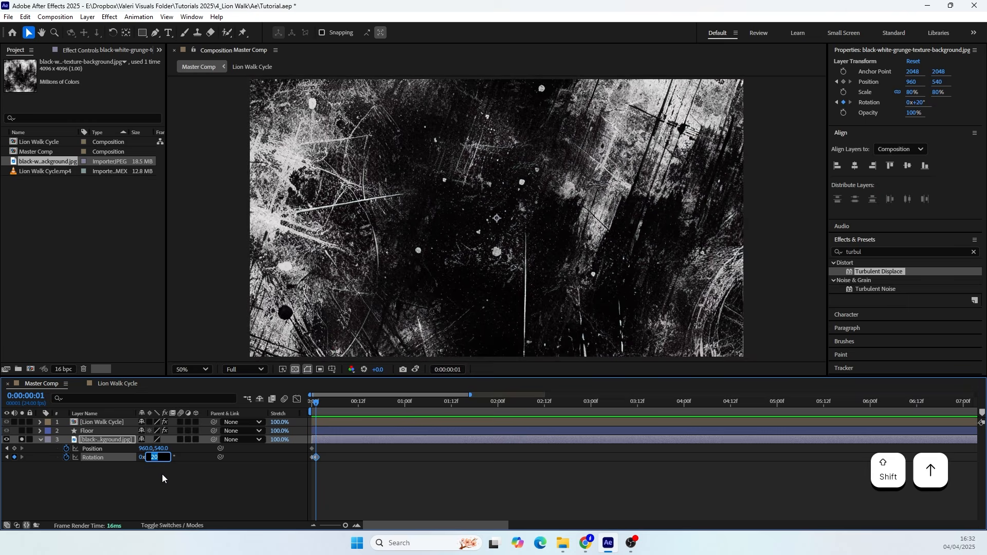
click(163, 482)
scroll(492, 267, down, 2)
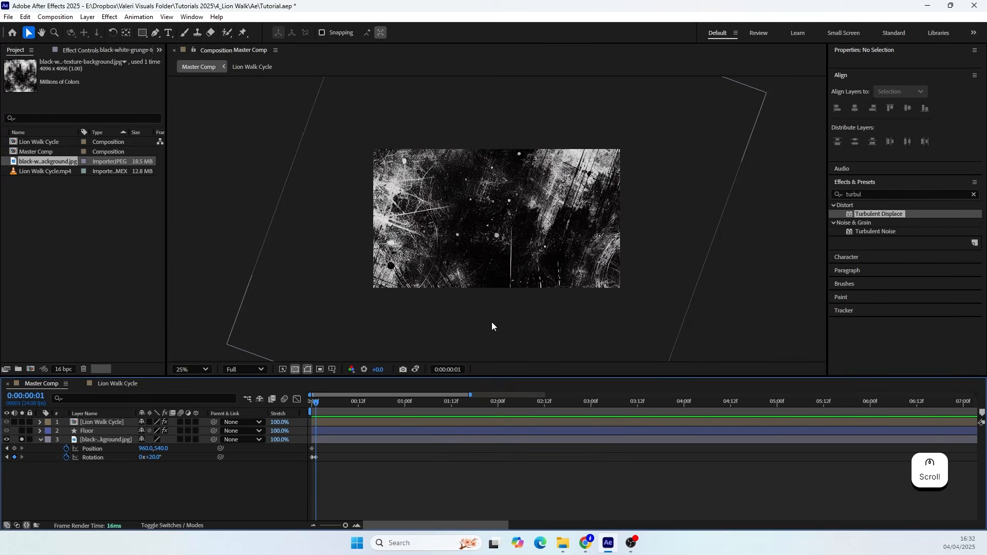
drag(492, 326, 460, 272)
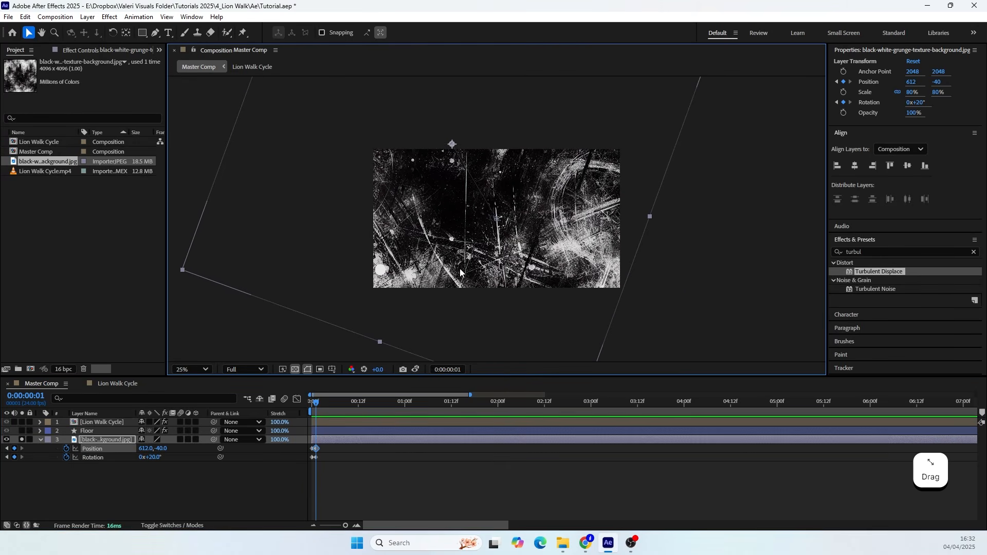
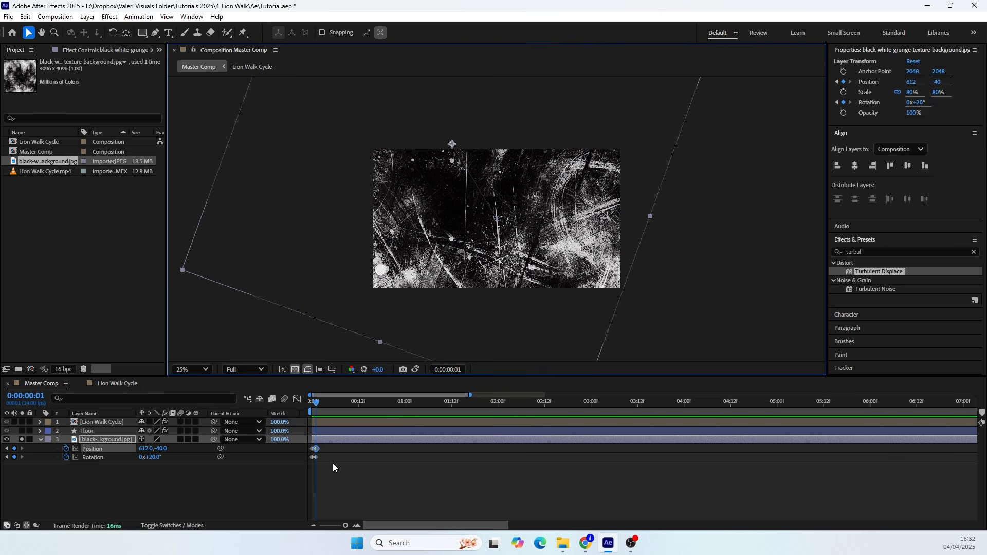
At frame 2, set the texture's rotation to 40° and move it to about 436, 772
key(ctrl)
key(ctrl+Right)
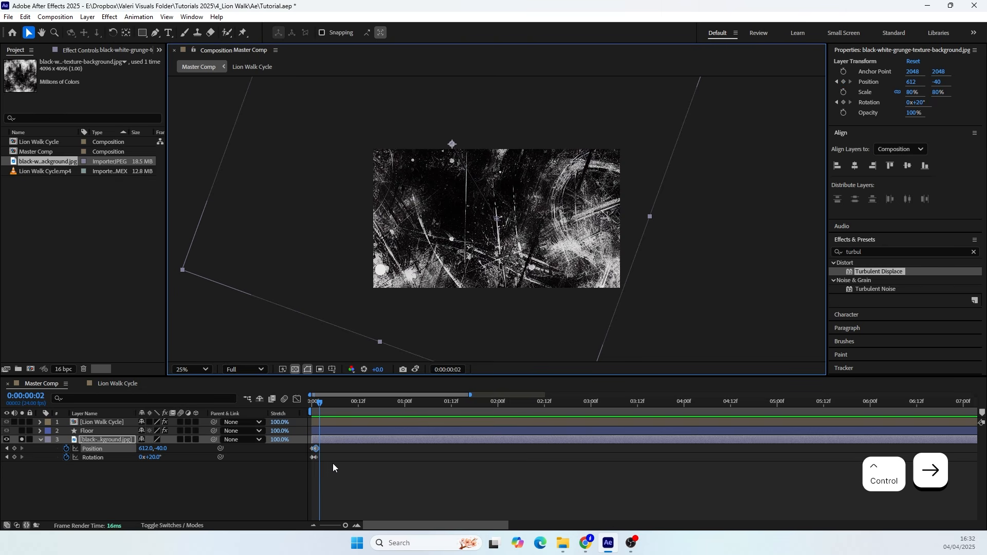
click(154, 458)
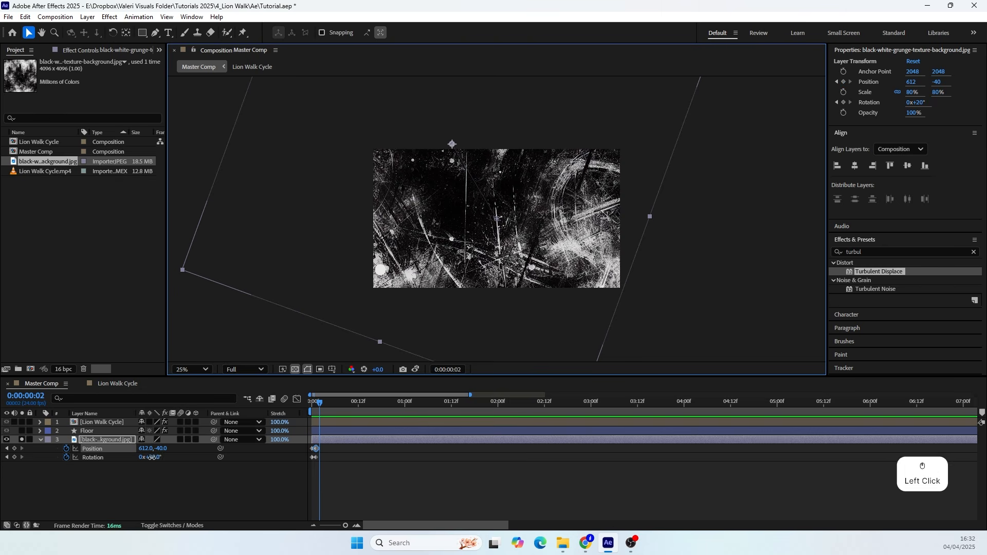
key(shift+Up)
key(shift+Up)
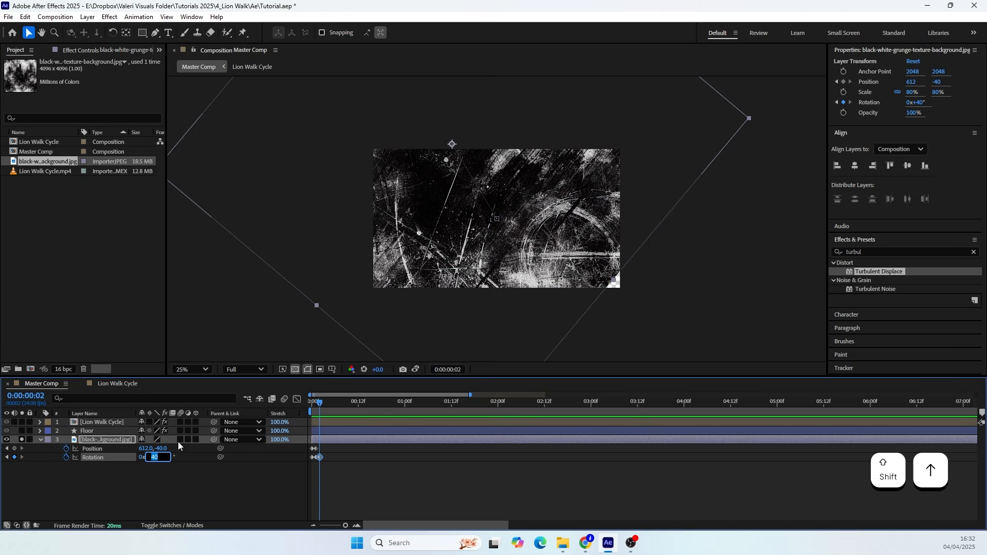
drag(301, 203, 278, 304)
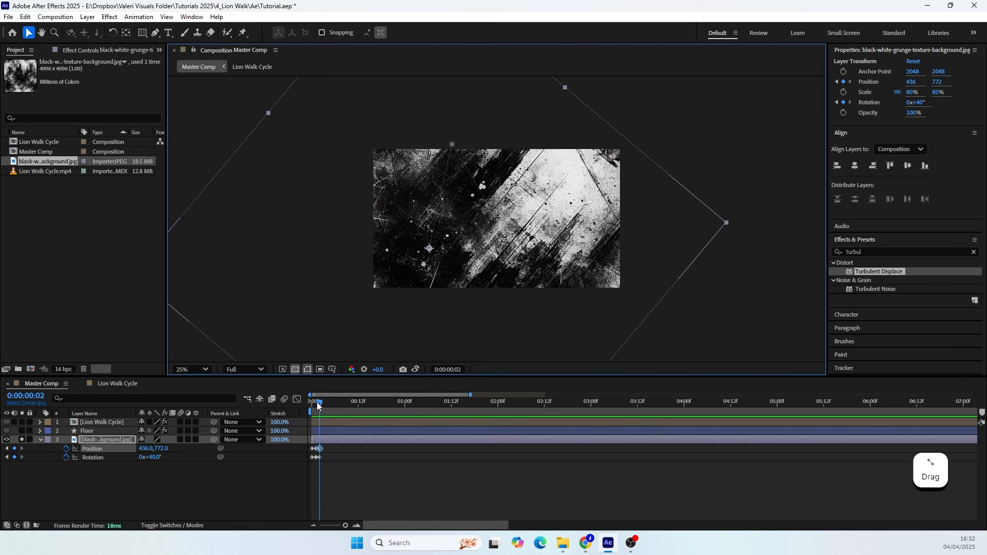
At frame 3, set the texture's rotation to 60° and move it to about 1184, 444
key(ctrl+Right)
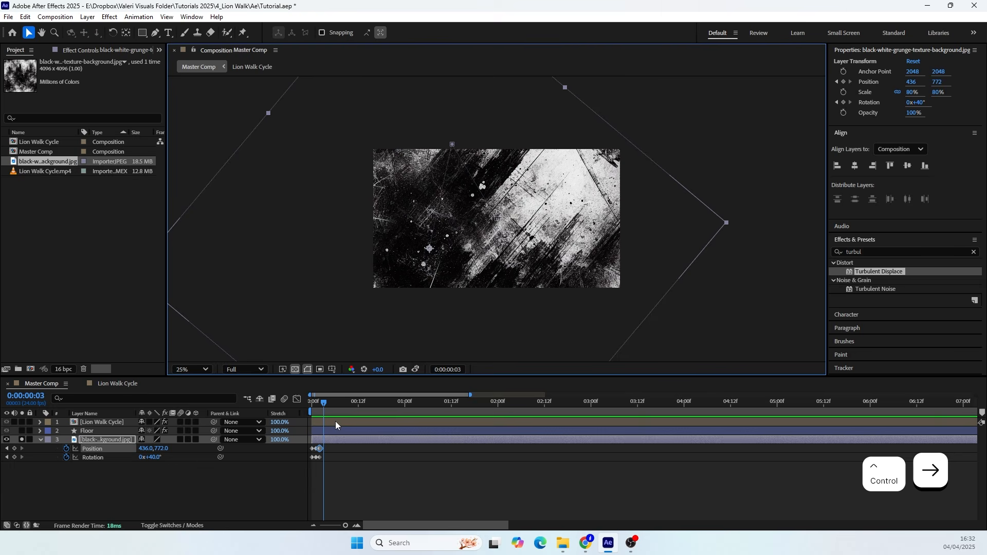
click(156, 458)
key(shift+Up)
key(shift+Up)
drag(272, 302, 368, 260)
At frame 4, set the texture's rotation to 80° and shift it up and to the left
key(ctrl+Right)
click(151, 457)
key(shift+Up)
key(shift+Up)
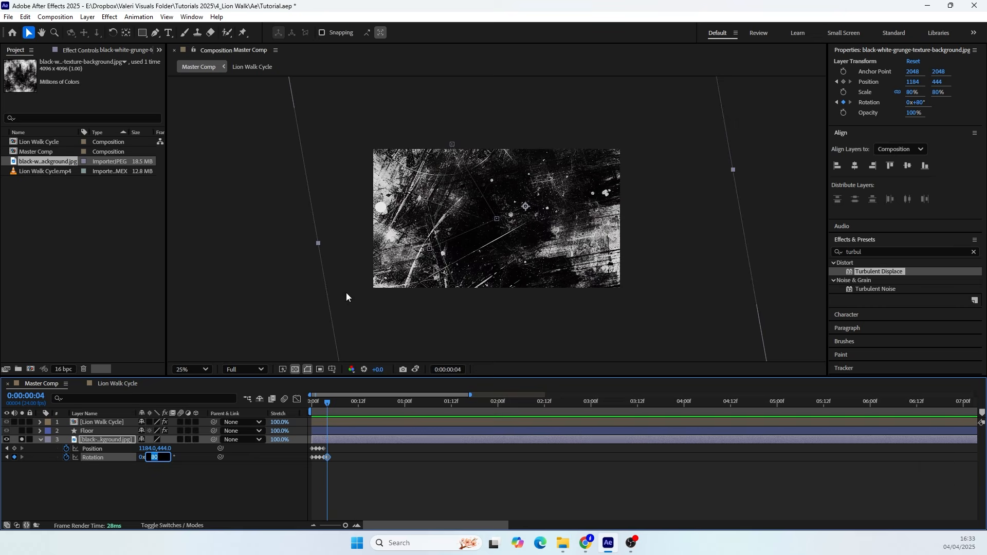
drag(347, 292, 278, 203)
At frame 5, set the texture's rotation to 100° and shift it to the right
key(ctrl+Right)
click(156, 457)
key(shift+Up)
key(shift+Up)
drag(318, 288, 382, 286)
At frame 6, set the texture's rotation to 120° and shift it down and to the left
key(ctrl+Right)
click(156, 458)
key(shift+Up)
key(shift+Up)
drag(450, 206, 356, 315)
Set the texture's rotation to 140° at frame 7 and 160° at frame 8, giving the texture a new position
key(ctrl+Right)
click(157, 458)
key(shift+Up)
key(shift+Up)
click(159, 458)
key(shift+Up)
key(shift+Up)
drag(438, 243, 559, 209)
At frame 9, set the texture's rotation to 180° and move it down to about 1572, 1464
key(ctrl+Right)
click(157, 457)
key(shift+Up)
key(shift+Up)
drag(406, 239, 419, 359)
At frame 10, set the texture's rotation to 200° and shift it up and to the left
key(ctrl+Right)
click(157, 457)
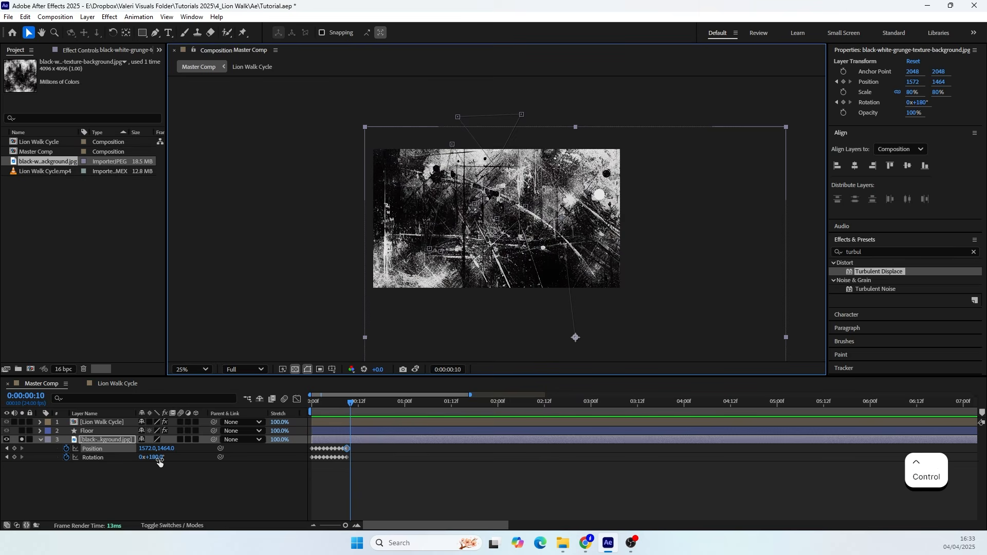
key(shift+Up)
key(shift+Up)
drag(432, 242, 359, 200)
At frame 11, set the texture's rotation to 220° and move it to about 876, -156
key(ctrl+Right)
click(156, 457)
key(shift+Up)
key(shift+Up)
drag(391, 247, 413, 191)
At frame 12, set the texture's rotation to 240° and shift it down and to the right
key(ctrl+Right)
click(159, 457)
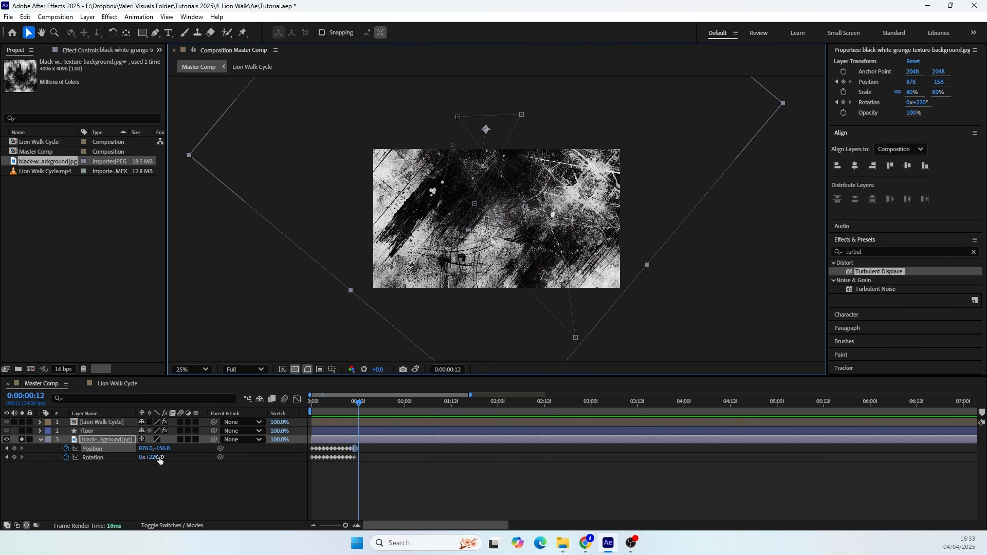
key(shift+Up)
key(shift+Up)
drag(453, 268, 500, 302)
Set the texture's rotation to 260° at frame 13 and 280° at frame 14, giving the texture a new position
key(ctrl+Right)
click(157, 458)
drag(405, 325, 322, 338)
key(ctrl+Right)
click(157, 457)
key(shift+Up)
key(shift+Up)
At frame 15, set the texture's rotation to 300° and shift it down and to the left
key(ctrl+Right)
click(157, 458)
key(shift+Up)
key(shift+Up)
drag(449, 278, 376, 374)
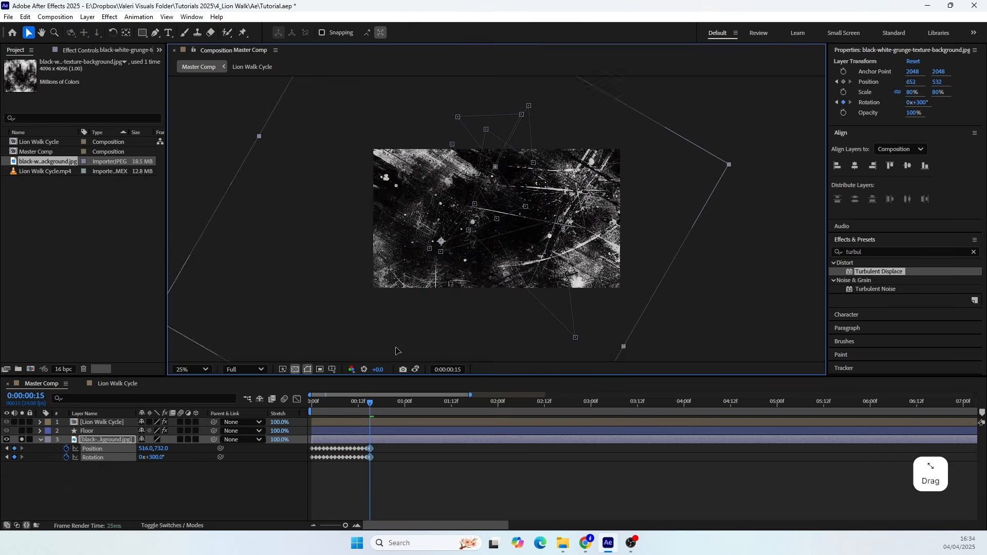
At frame 16, set the texture's rotation to 320° and shift it slightly down and to the left
key(ctrl+Right)
click(158, 457)
key(shift+Up)
key(shift+Up)
drag(304, 303, 288, 324)
At frame 17, set the texture's rotation to 330° and its position to about 906, 978
key(ctrl+Right)
click(192, 369)
click(190, 163)
click(159, 457)
key(shift+Up)
At frame 18, set the texture's rotation to 350° and move it to about 1350, 1366
key(ctrl+Right)
click(157, 458)
key(shift+Up)
key(shift+Up)
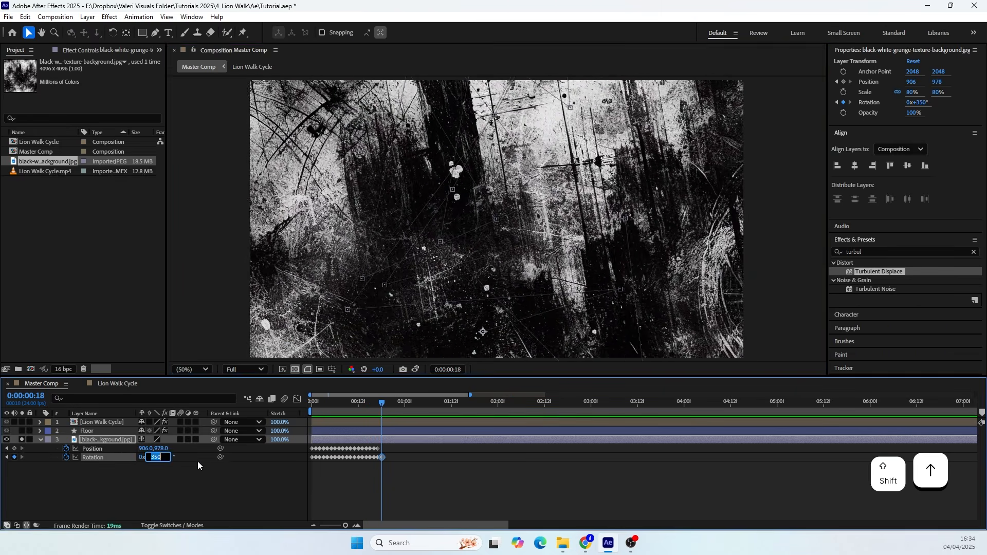
drag(374, 191, 489, 291)
Play the texture animation from frame 0 to check its motion, and return to the start
key(ctrl+Right)
key(=)
drag(383, 404, 245, 438)
click(313, 486)
key(space)
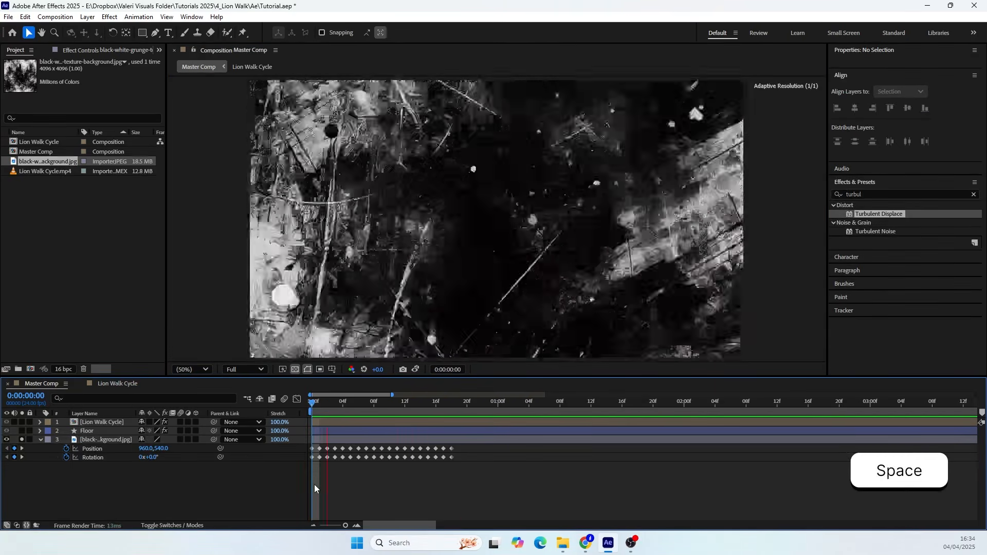
drag(466, 413, 311, 409)
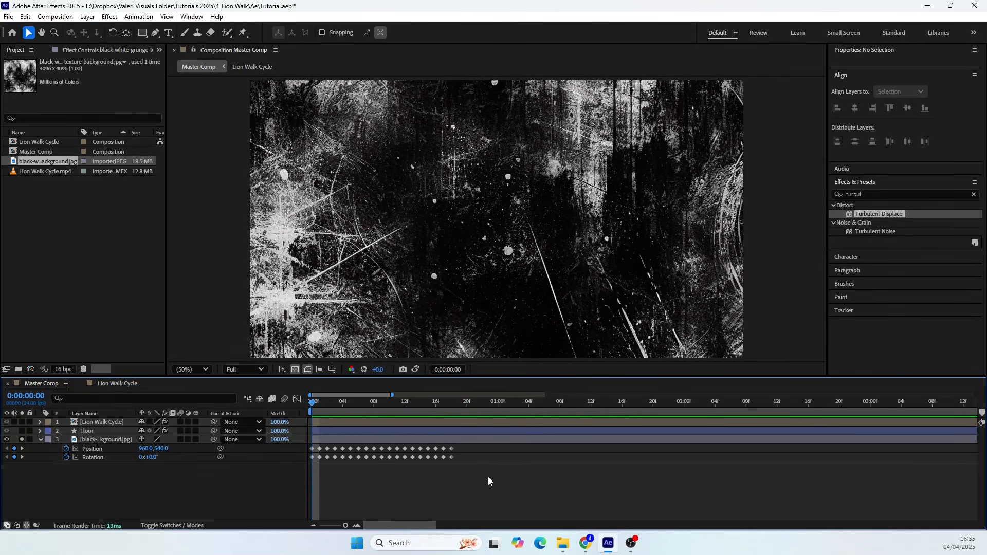
Convert all of the texture's Position and Rotation keyframes to hold keyframes and preview the result
drag(488, 481, 311, 438)
right_click(319, 453)
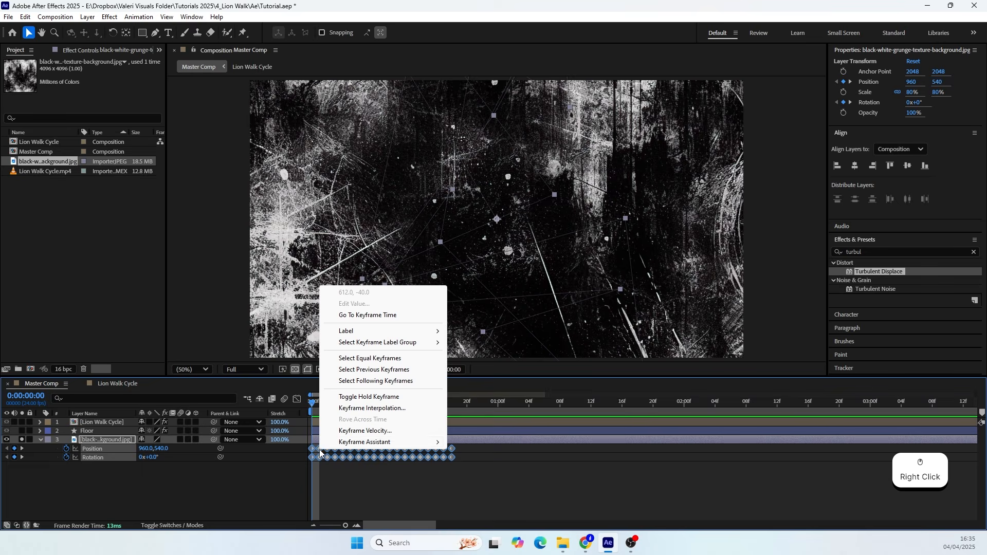
mouse_move(348, 446)
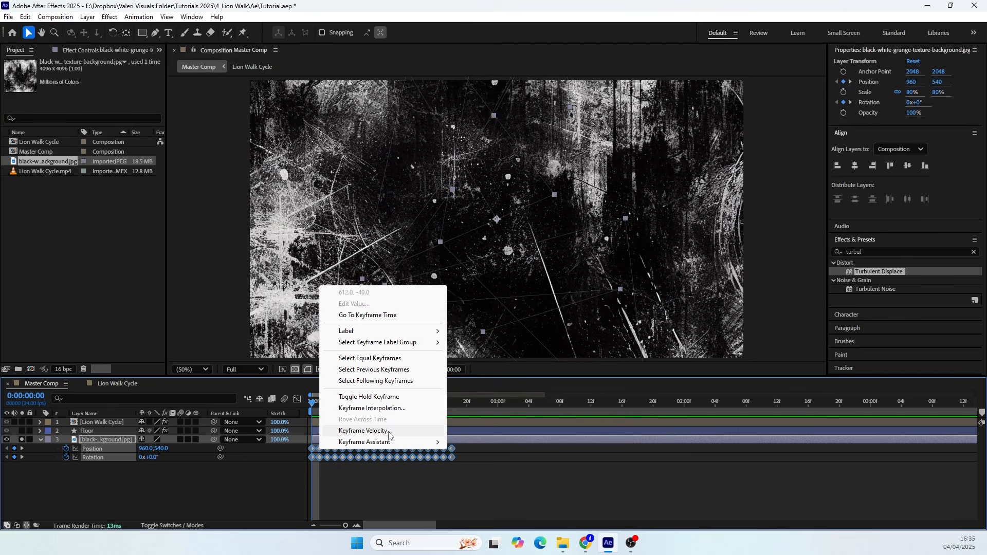
click(377, 397)
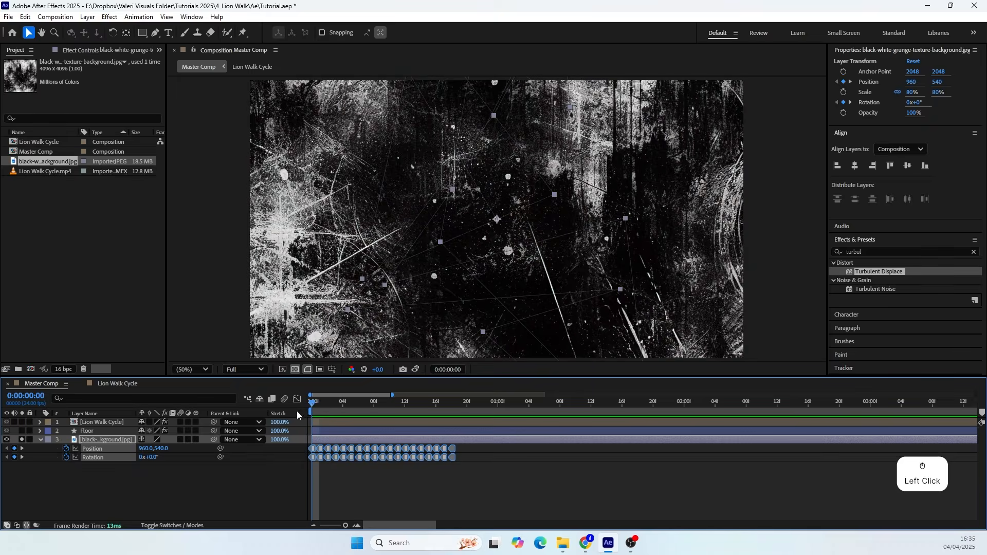
key(space)
key(space)
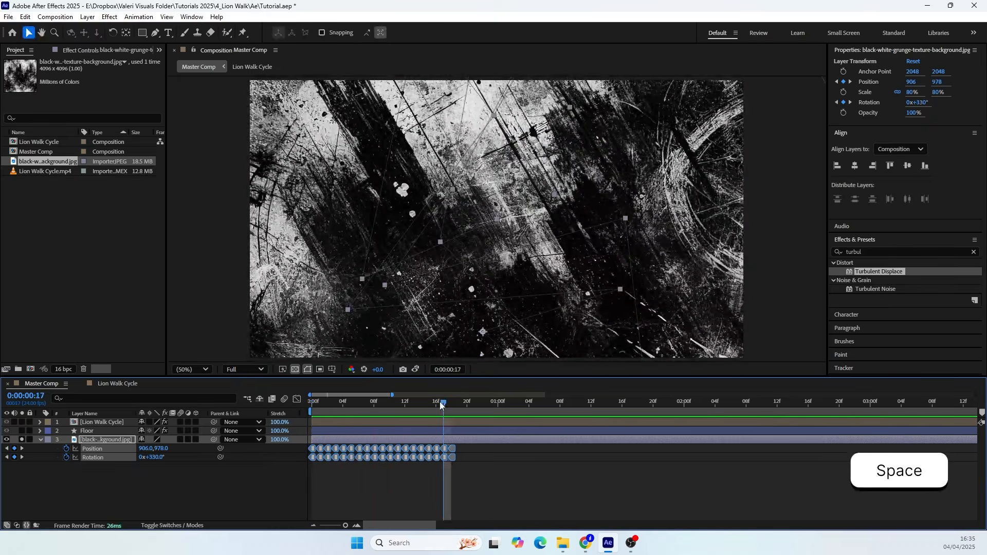
Stretch the texture's keyframes proportionally from frame 0 so that the last pair falls at 2 seconds
drag(443, 405, 264, 432)
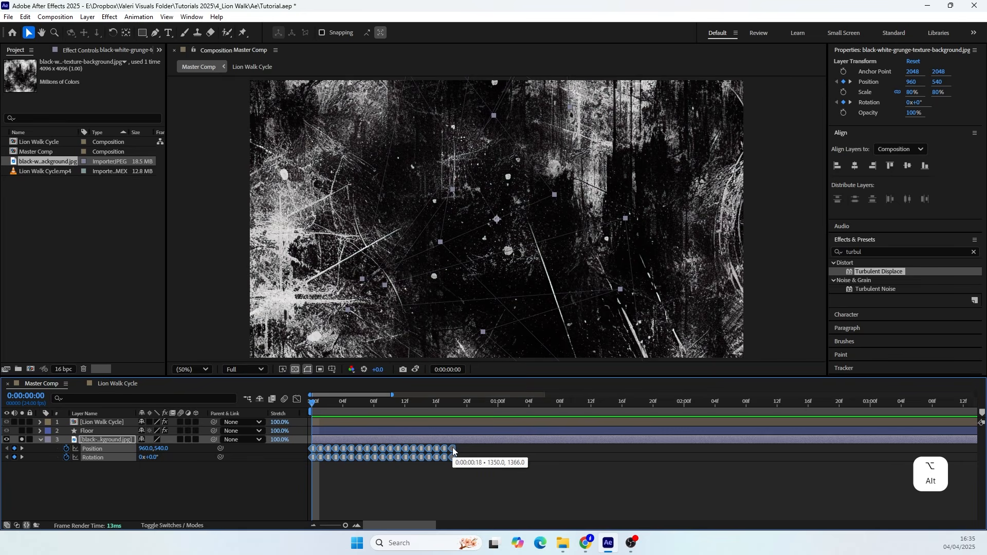
drag(452, 449, 686, 451)
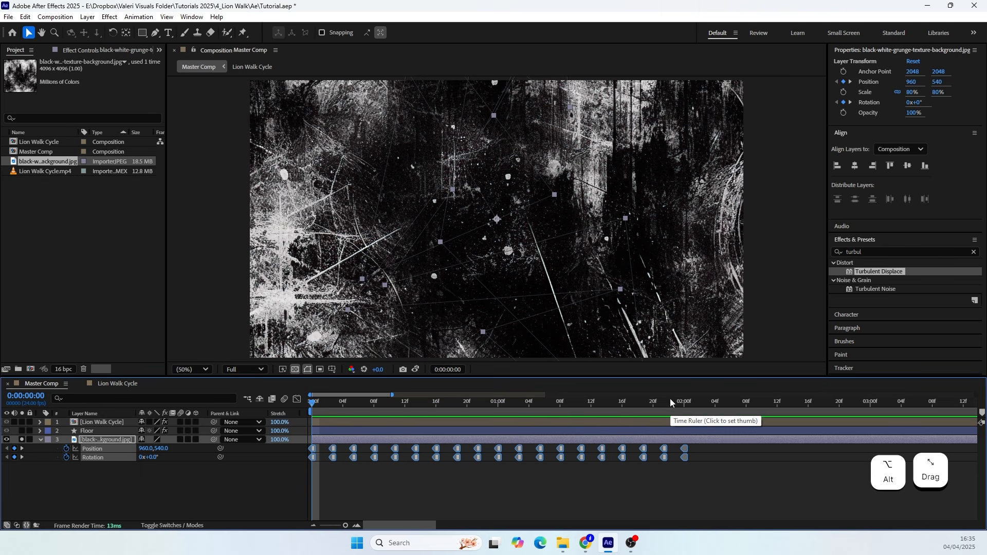
Play the stretched texture animation from frame 0 to check its pace
drag(668, 403, 288, 416)
click(228, 489)
key(space)
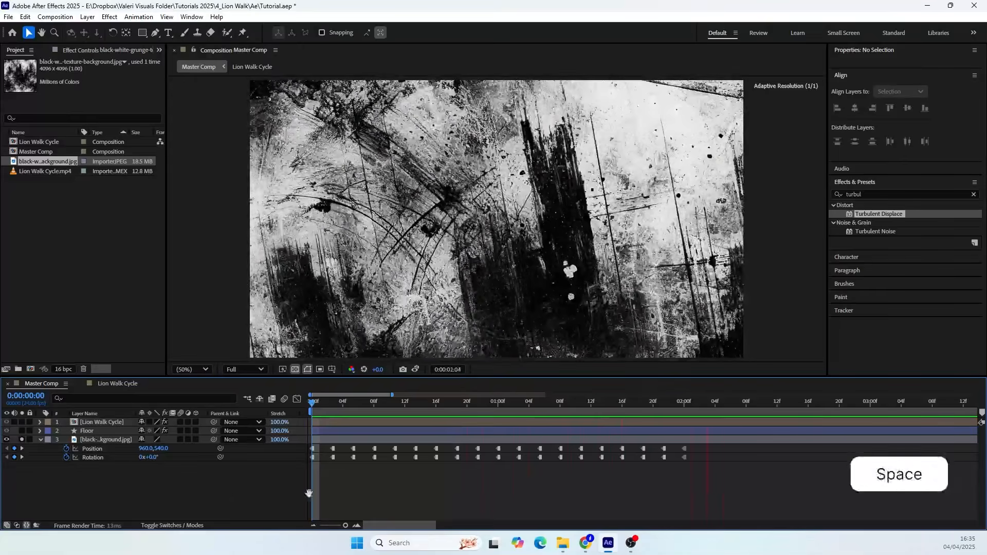
Stretch all of the texture's Position and Rotation keyframes proportionally so the last pair falls at 0:00:02:12, and preview the result
scroll(597, 463, down, 3)
drag(559, 450, 315, 488)
click(611, 402)
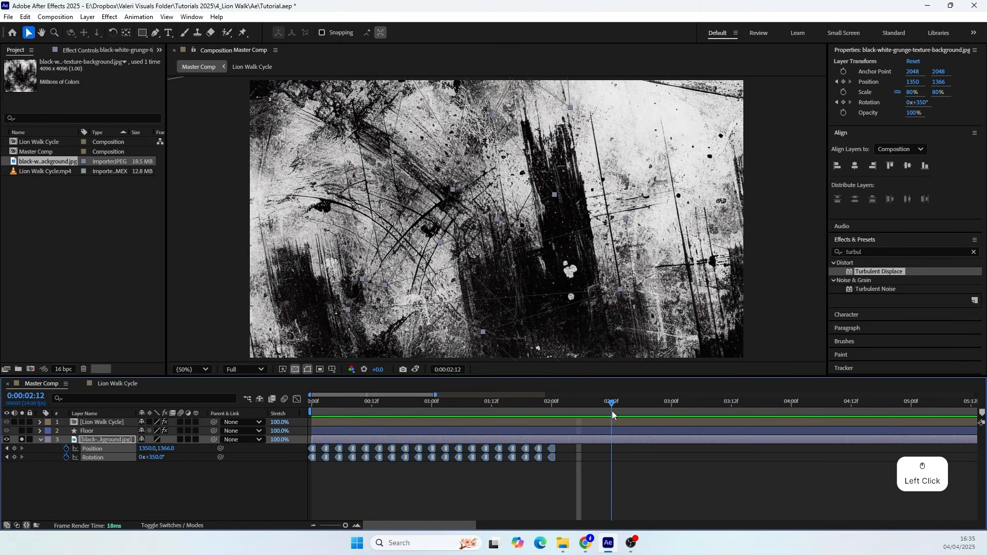
drag(552, 451, 612, 449)
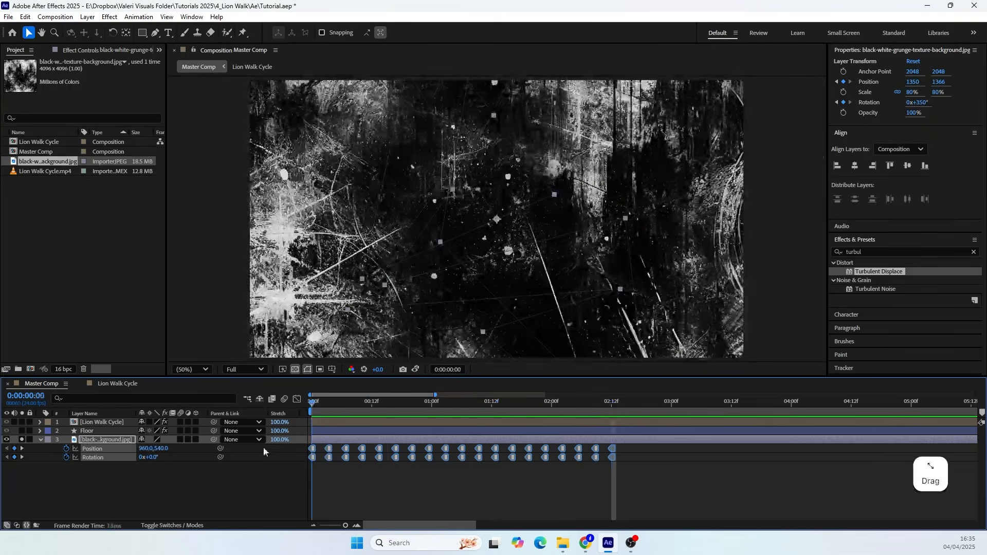
key(space)
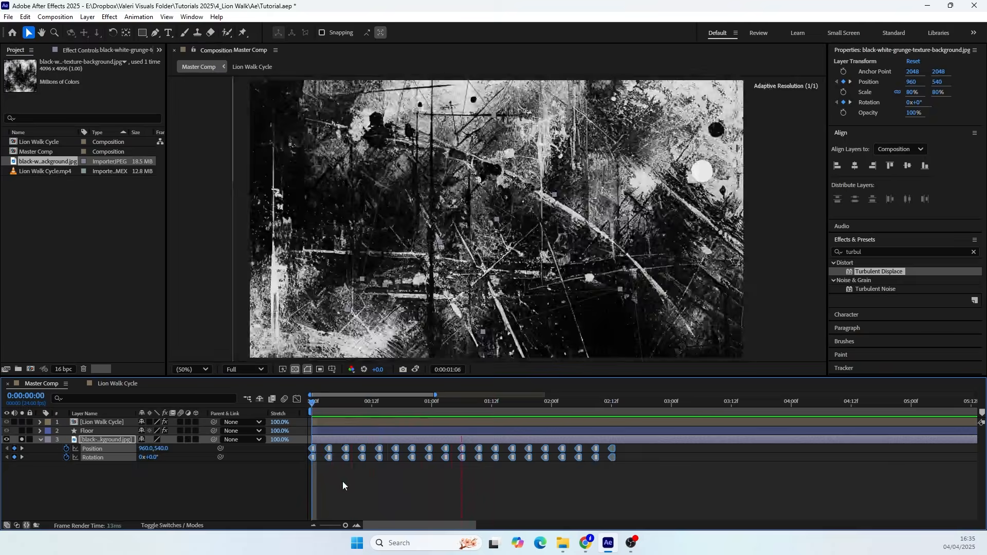
key(space)
Stretch the texture's Position and Rotation keyframes proportionally so the last pair falls at 3 seconds, and preview the result
click(672, 401)
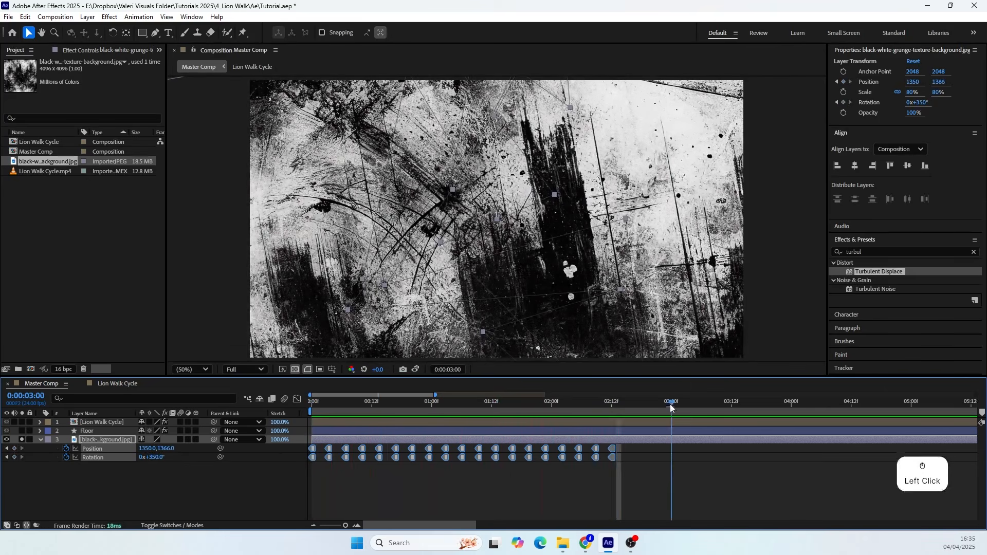
drag(611, 448, 671, 455)
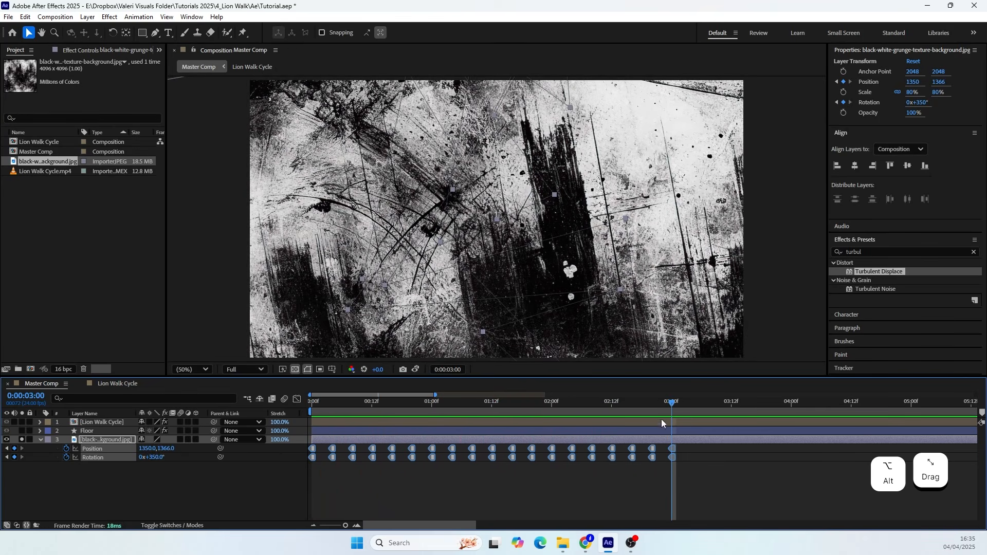
drag(656, 404, 303, 422)
key(space)
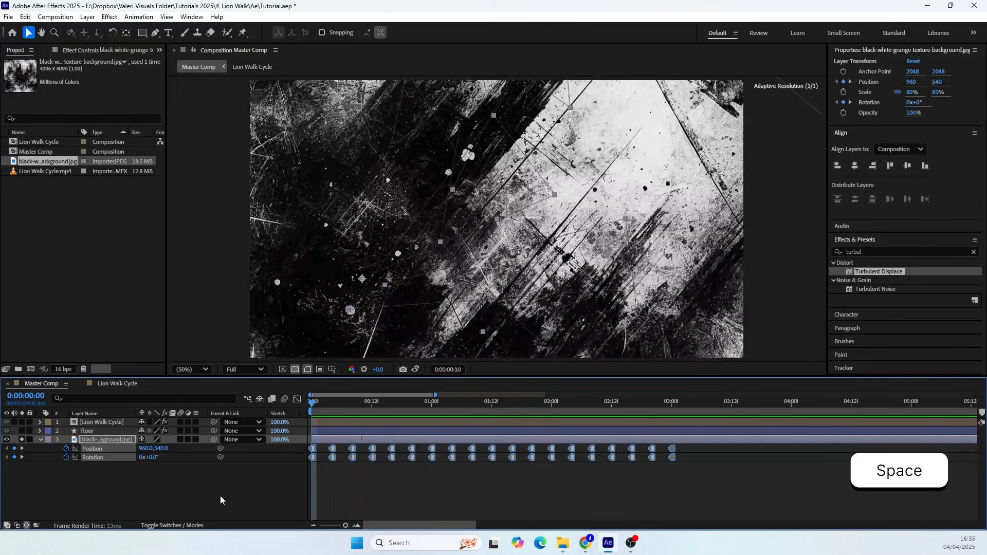
key(space)
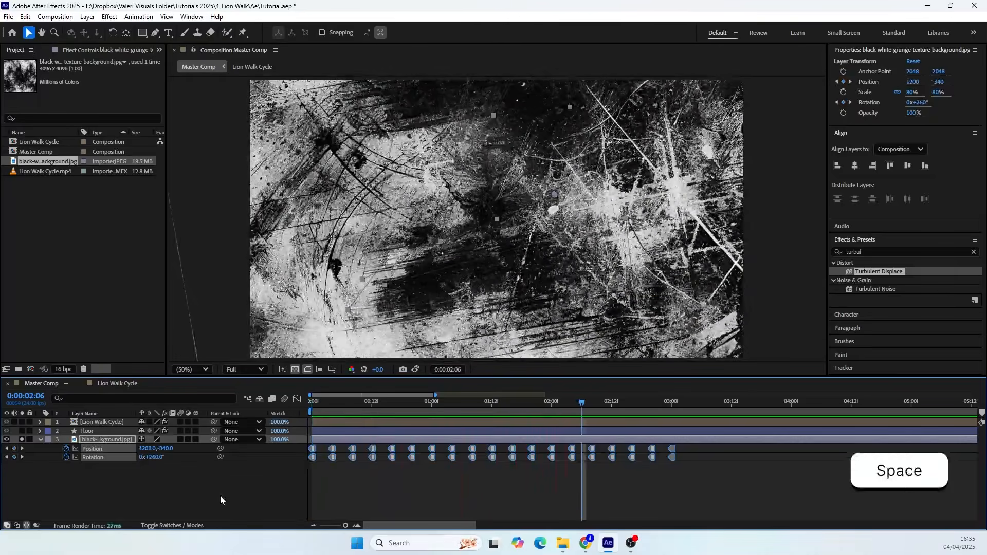
click(220, 496)
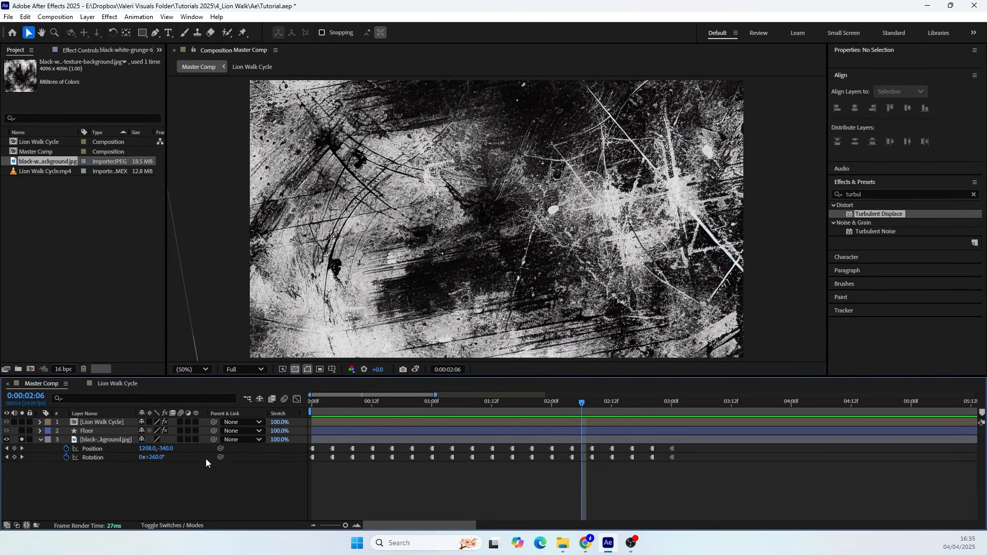
Add the expression loopOut(type = "cycle", numKeyframes = 0) to the texture's Position
drag(669, 402, 501, 429)
alt+click(65, 449)
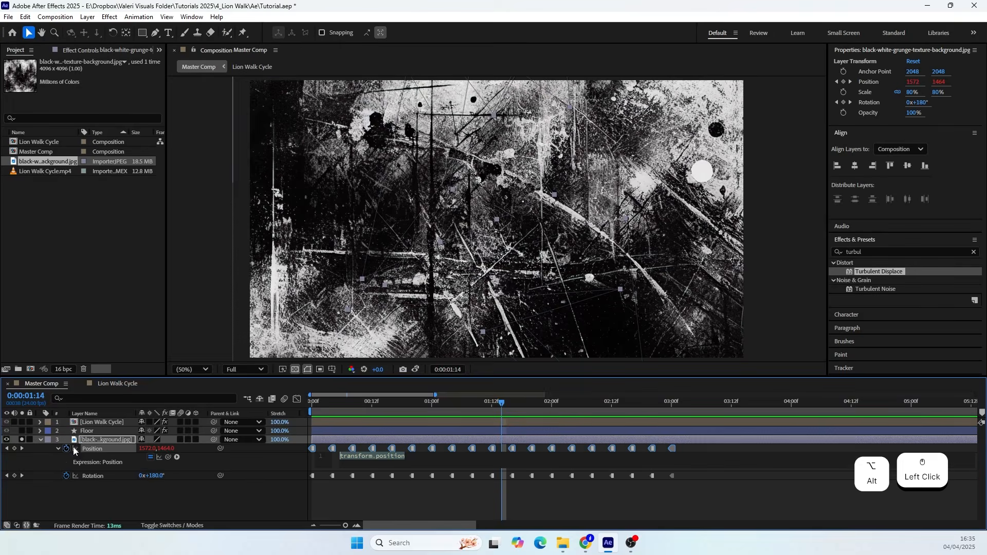
click(177, 457)
mouse_move(221, 393)
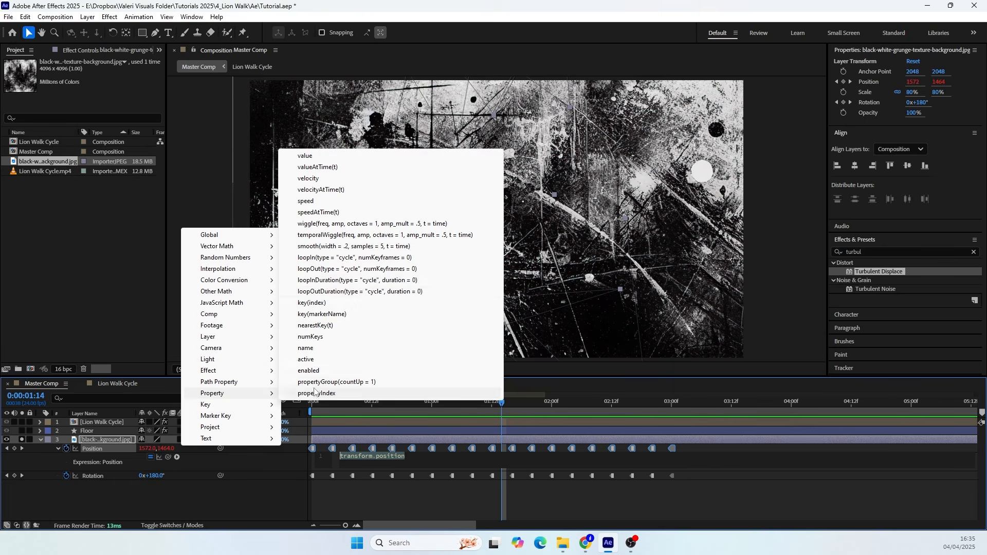
click(360, 269)
click(105, 511)
Add the expression loopOut(type = "cycle", numKeyframes = 0) to the texture's Rotation
alt+click(65, 475)
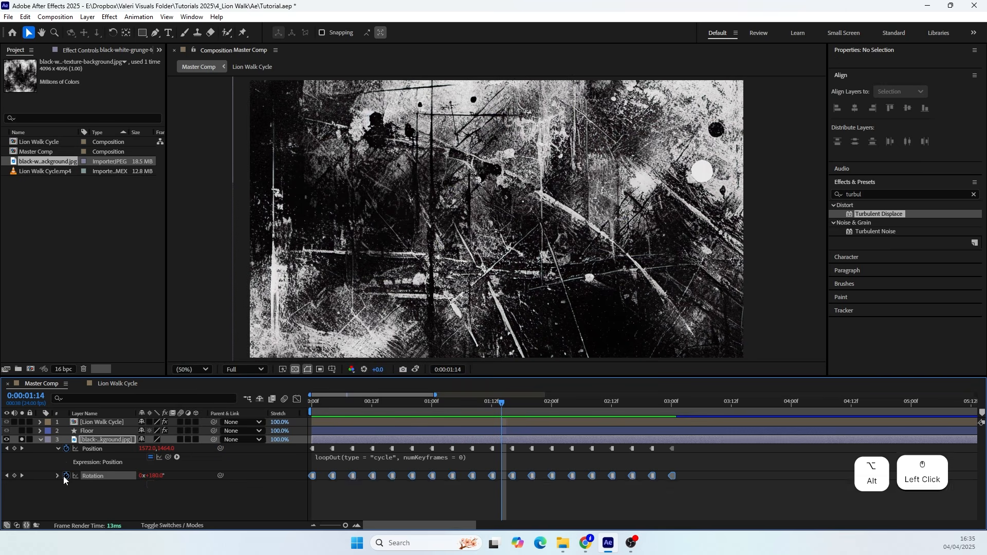
click(177, 484)
mouse_move(212, 421)
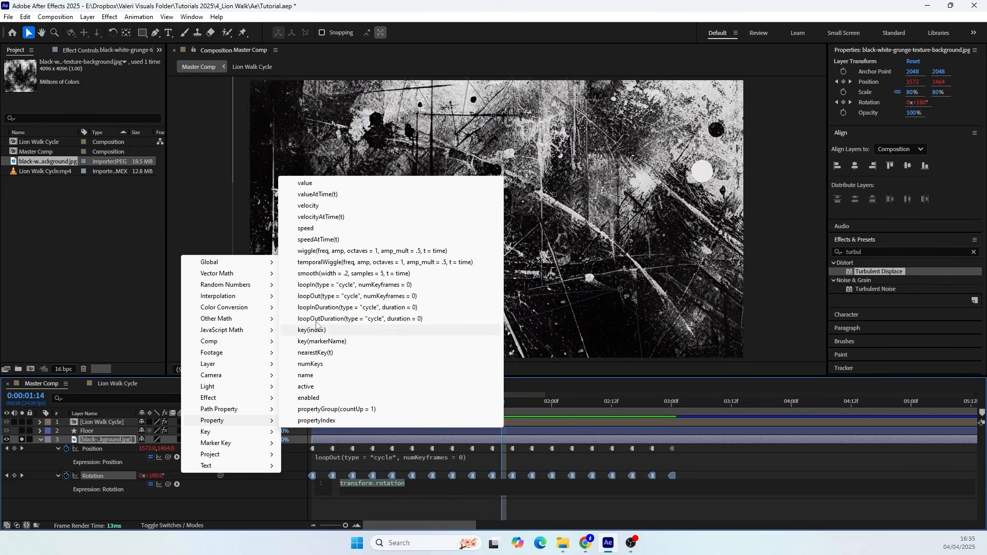
click(360, 296)
click(211, 508)
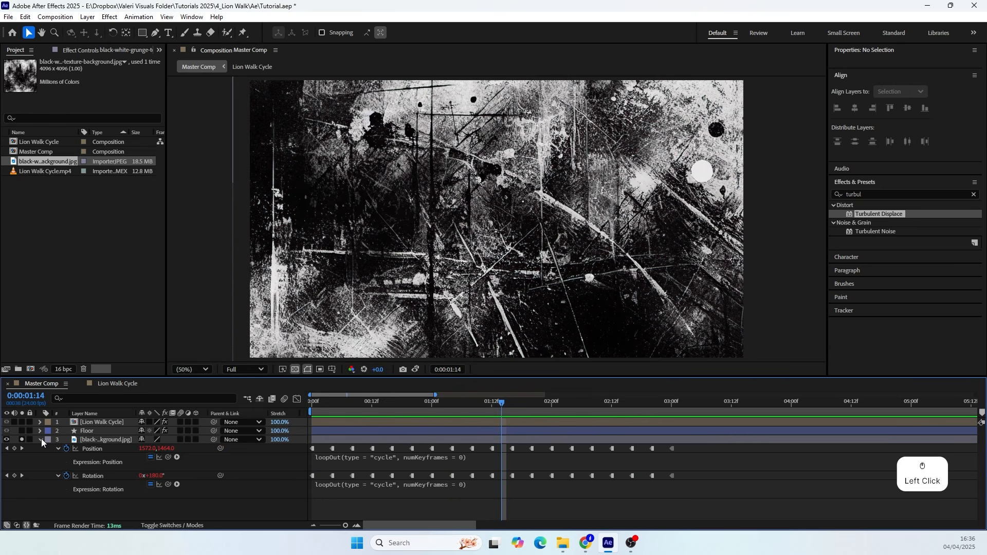
Collapse the texture layer's properties, turn off its solo, and preview the full scene from frame 0
click(41, 439)
alt+scroll(421, 406, down, 3)
drag(421, 402, 312, 442)
click(22, 440)
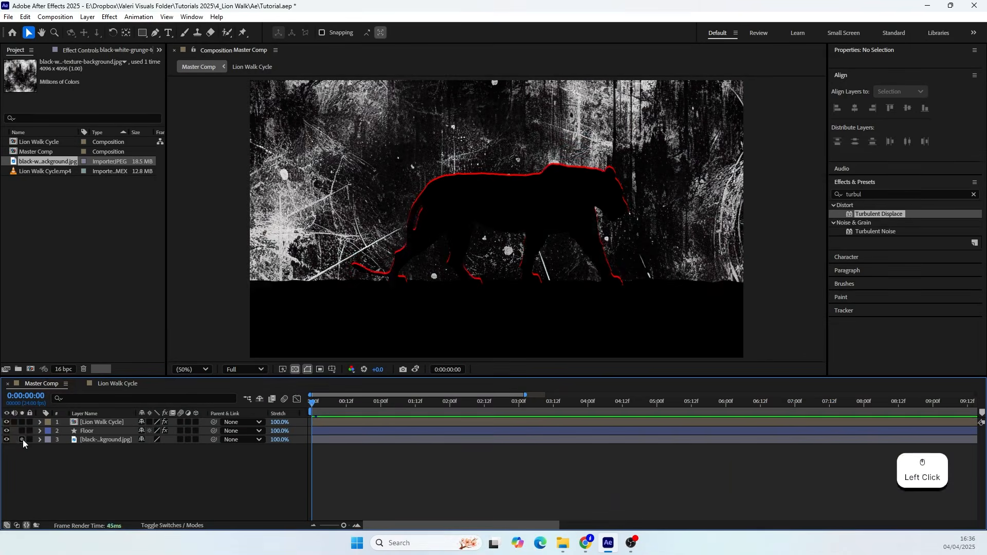
key(space)
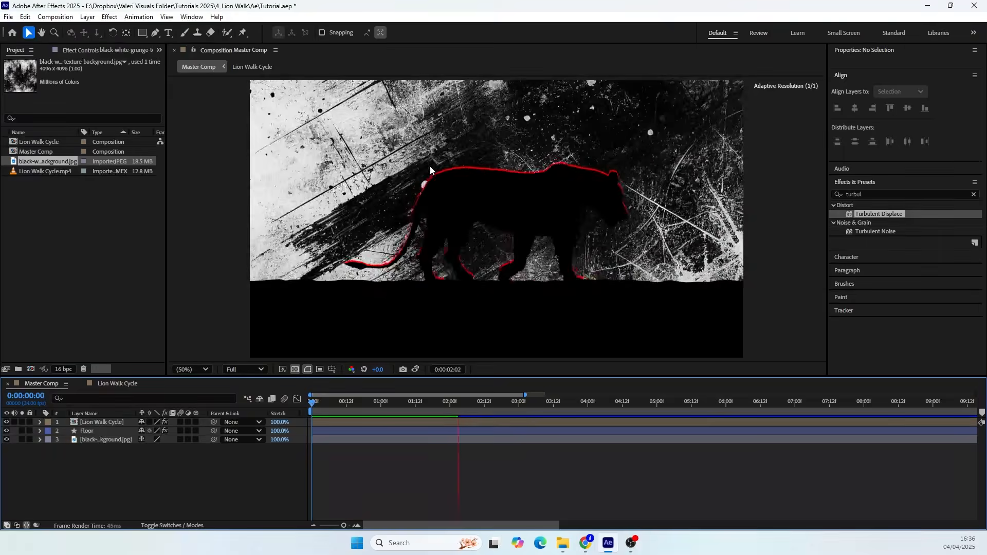
key(space)
drag(518, 402, 310, 428)
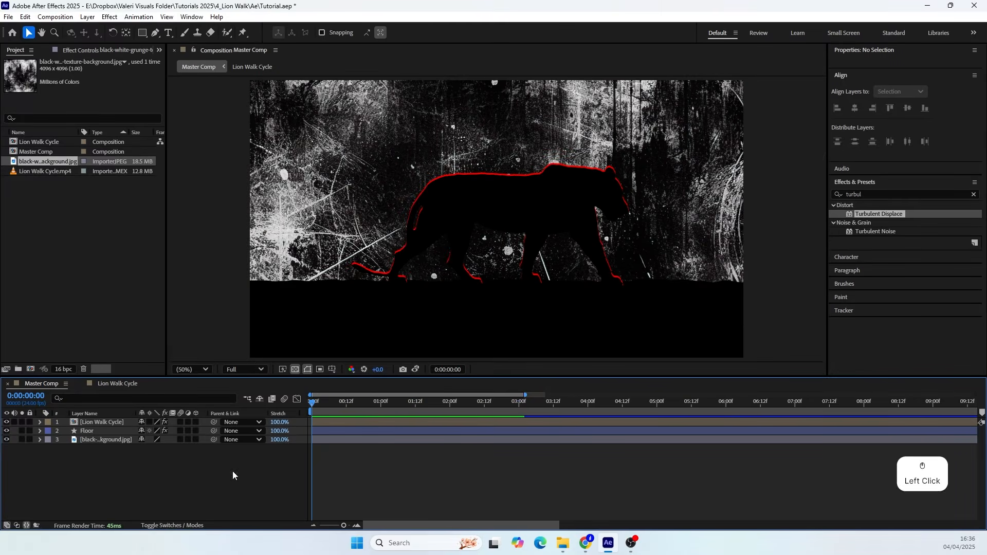
Add a text layer reading "Wake Up" over the scene and set its font to Impact
click(168, 33)
click(371, 208)
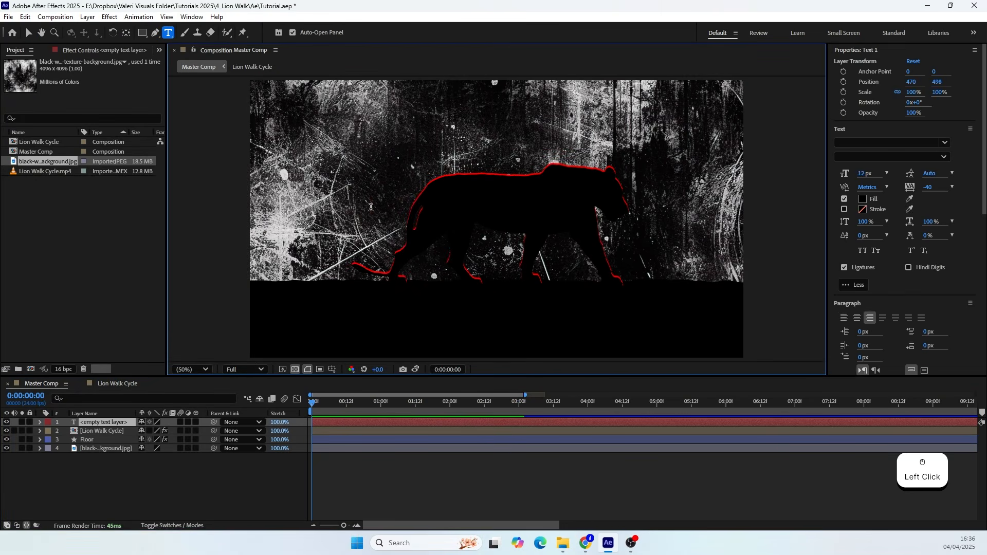
text(Wake Up)
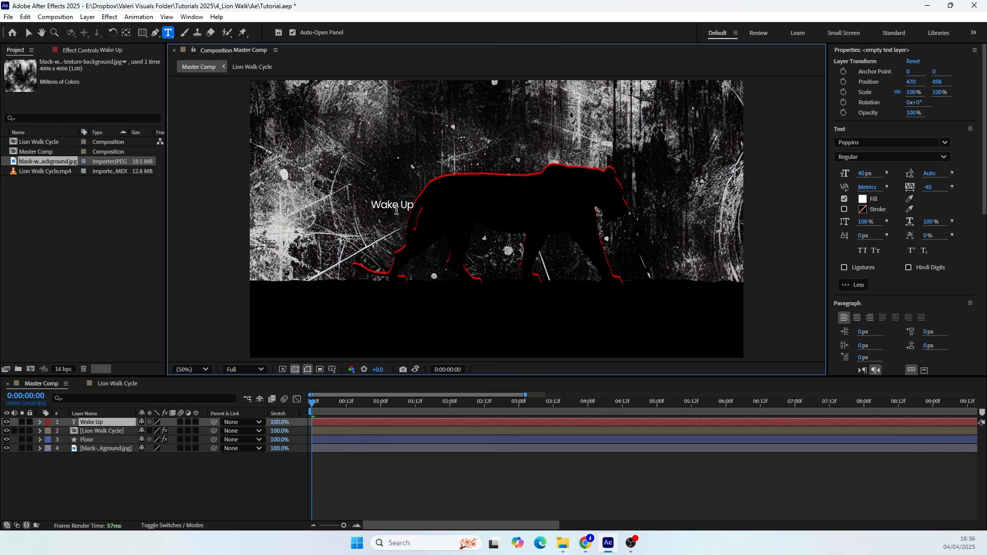
triple_click(391, 207)
click(874, 143)
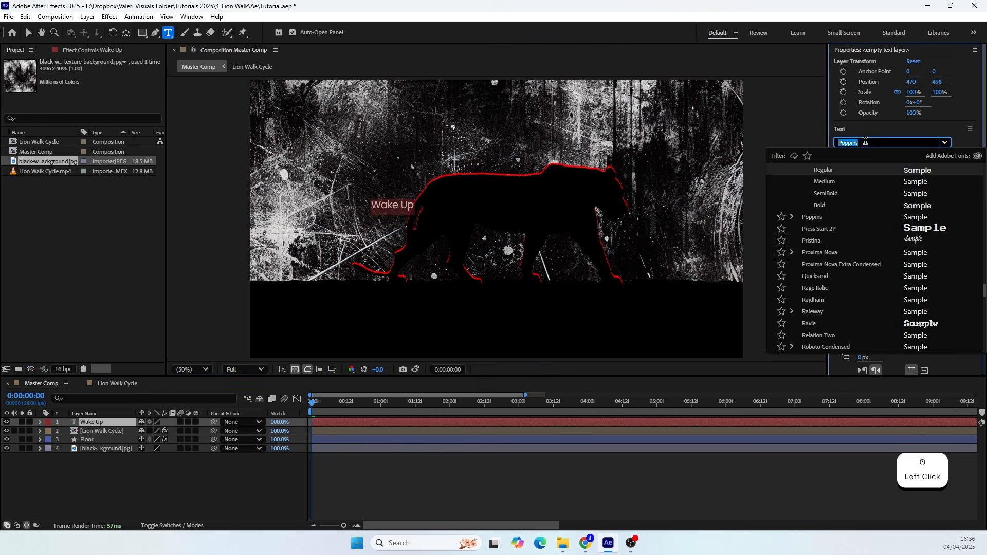
text(impact)
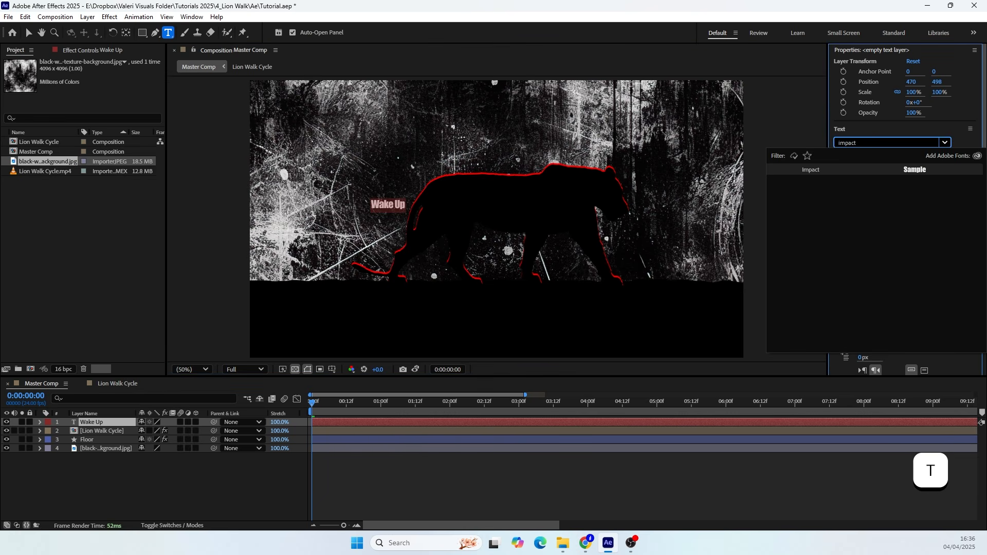
click(865, 171)
Format the "Wake Up" text as centre-aligned all caps with a font size of 600 px
drag(859, 174, 973, 243)
drag(841, 183, 820, 246)
click(857, 317)
click(863, 250)
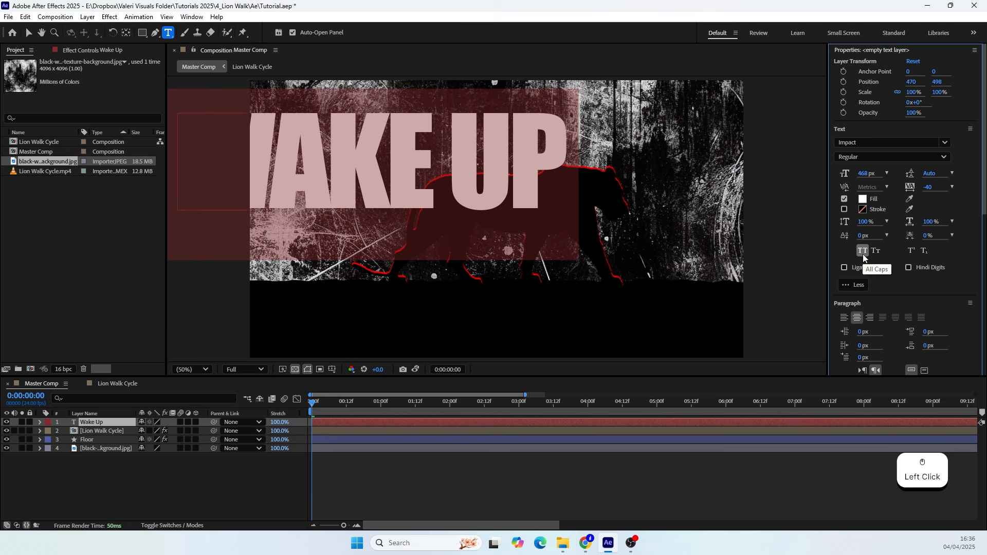
drag(865, 173, 955, 177)
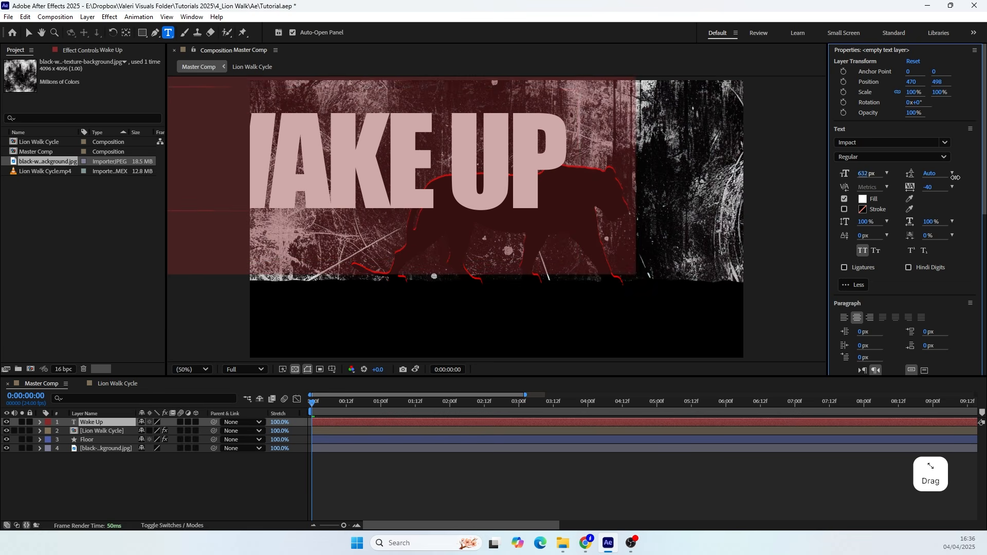
click(867, 174)
text(600)
key(Return)
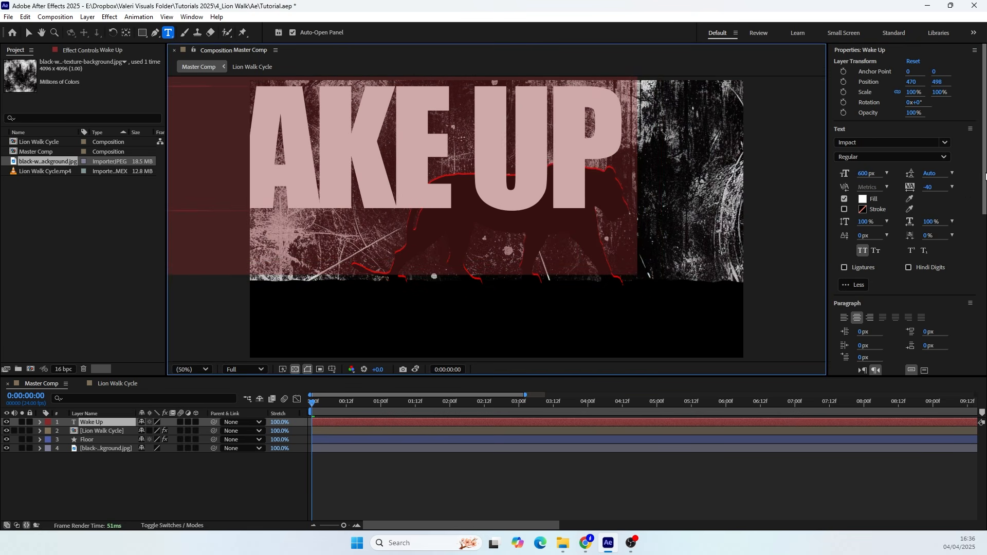
Centre the text layer horizontally and vertically in the composition, and delete the space between its two words
drag(983, 178, 977, 271)
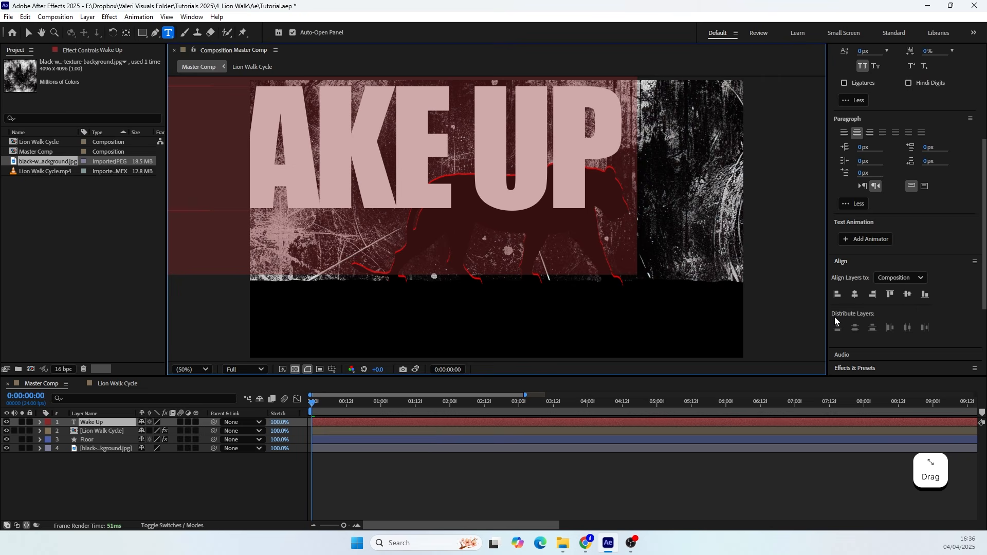
click(115, 419)
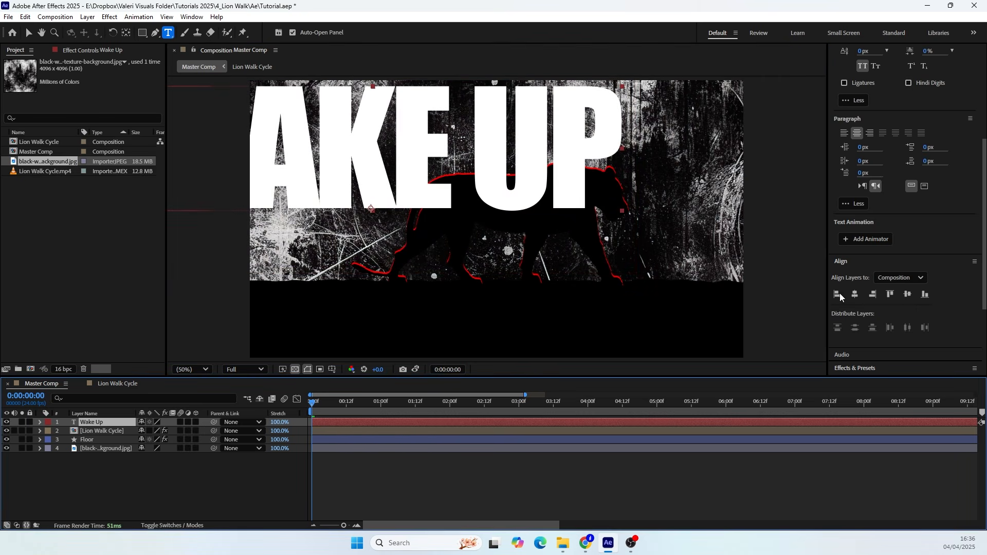
click(857, 294)
click(907, 294)
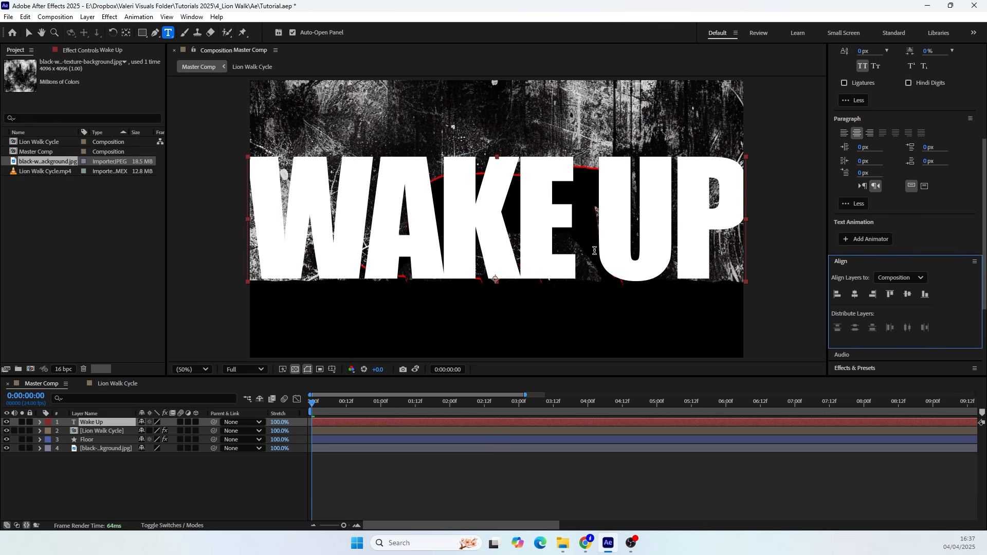
click(595, 250)
key(BackSpace)
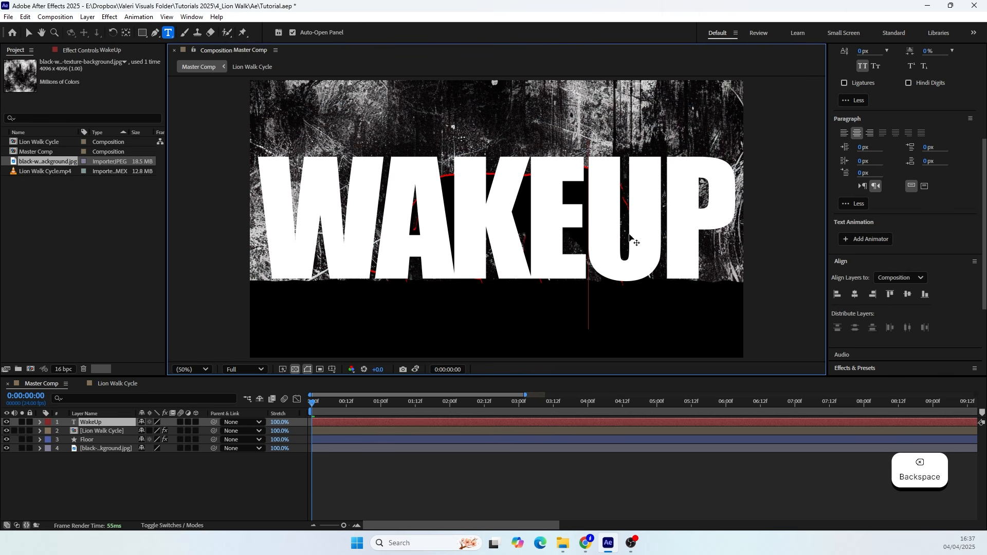
Change the WakeUp text layer's fill colour to pure red, FF0000
click(87, 424)
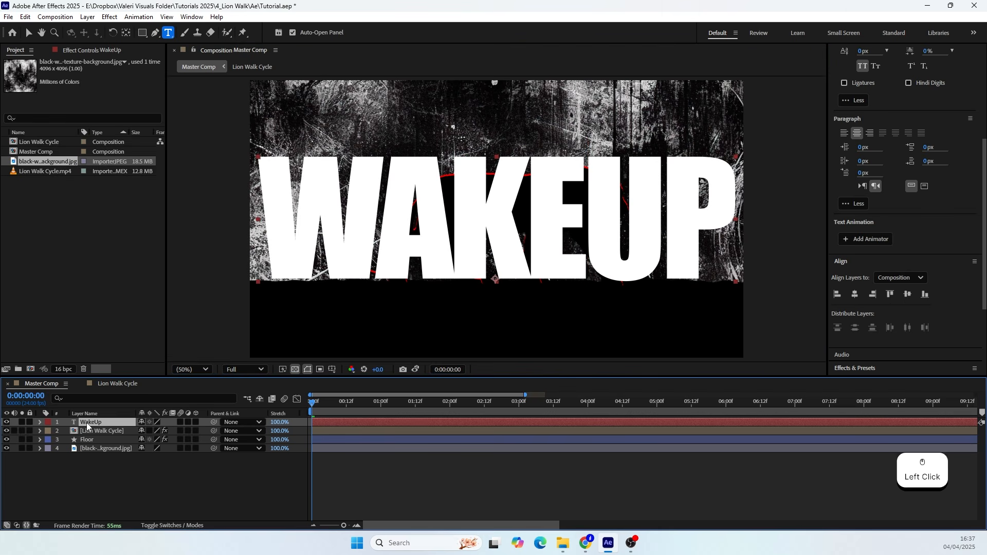
drag(984, 169, 978, 71)
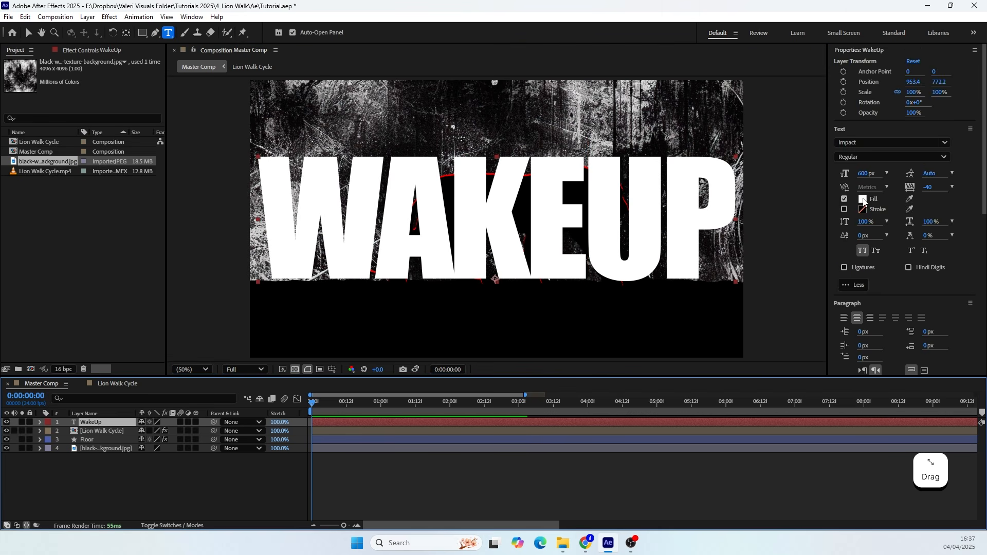
click(864, 200)
drag(439, 279, 575, 184)
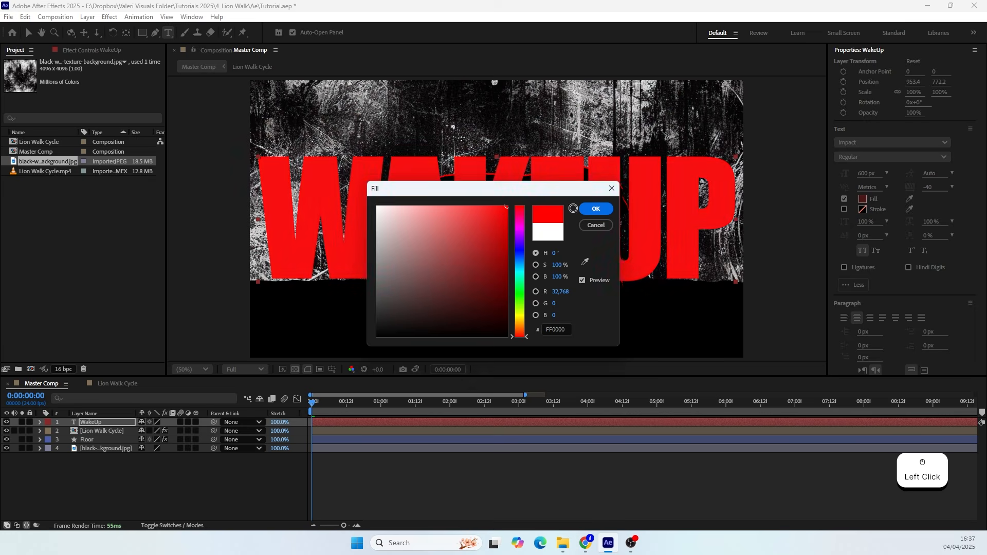
click(592, 208)
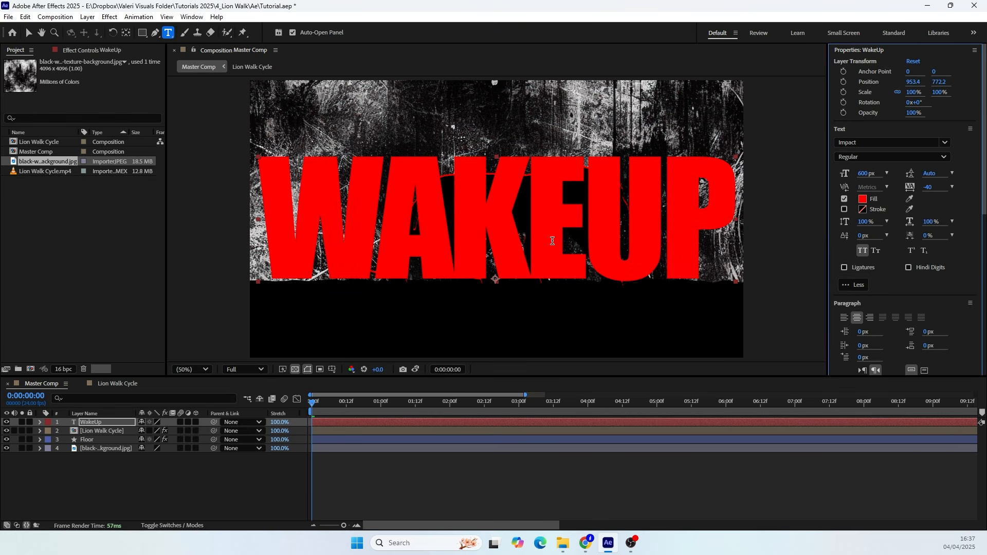
Search the effects for "motion" and apply Motion Tile to the WakeUp text layer
drag(981, 170, 984, 305)
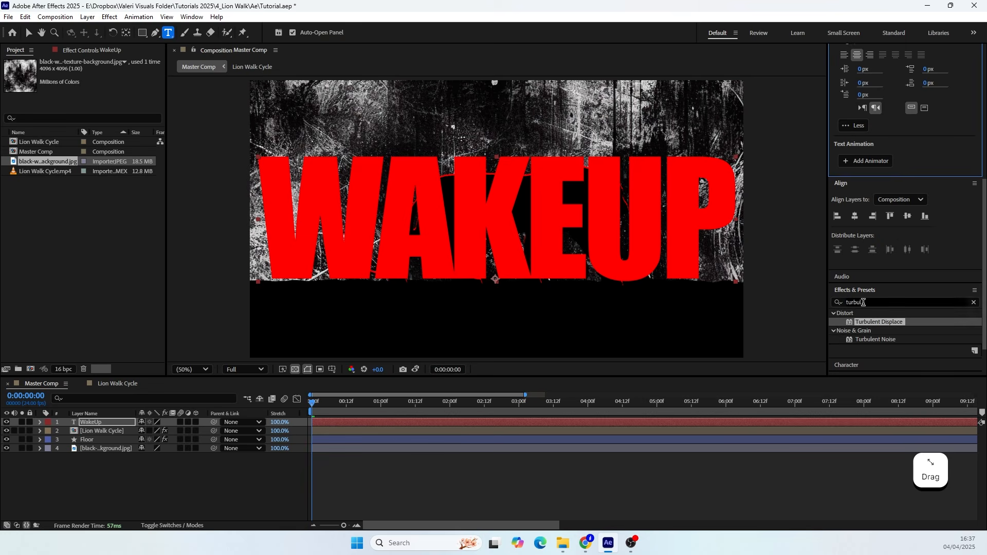
drag(866, 302, 827, 318)
text(motion)
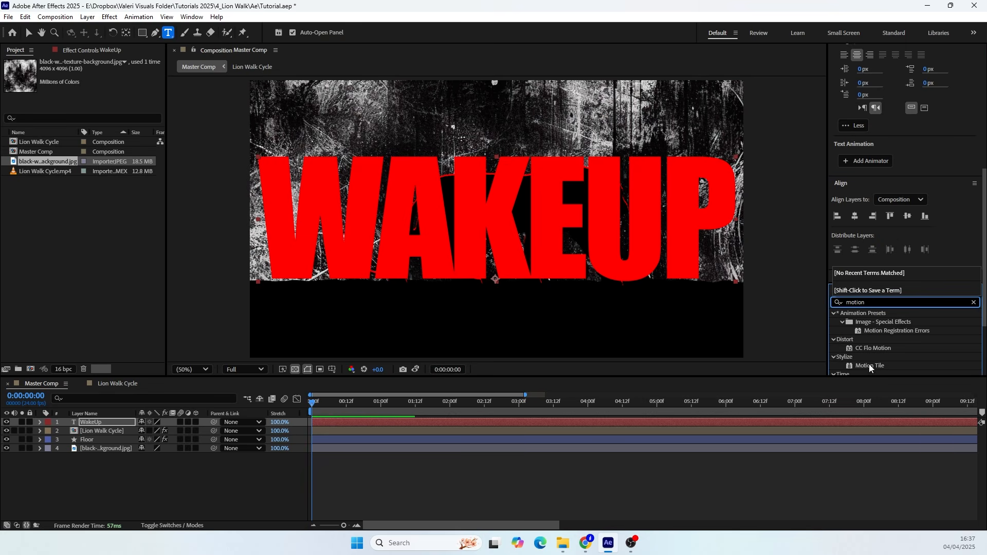
drag(870, 368, 446, 251)
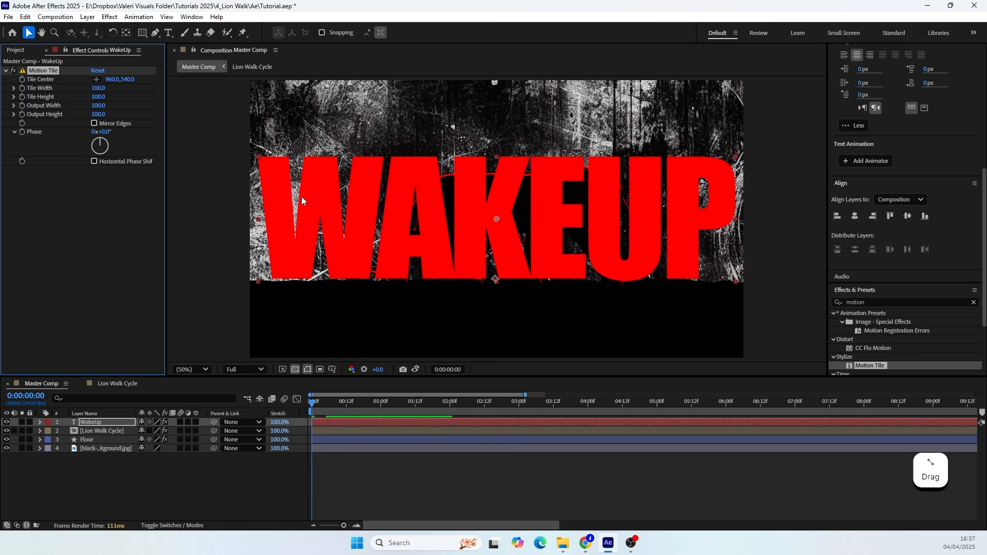
Try shifting the WakeUp layer's Tile Center to X 186 and scaling the layer to 84%, and restore its scale to 100%
drag(106, 83, 34, 83)
drag(111, 80, 123, 110)
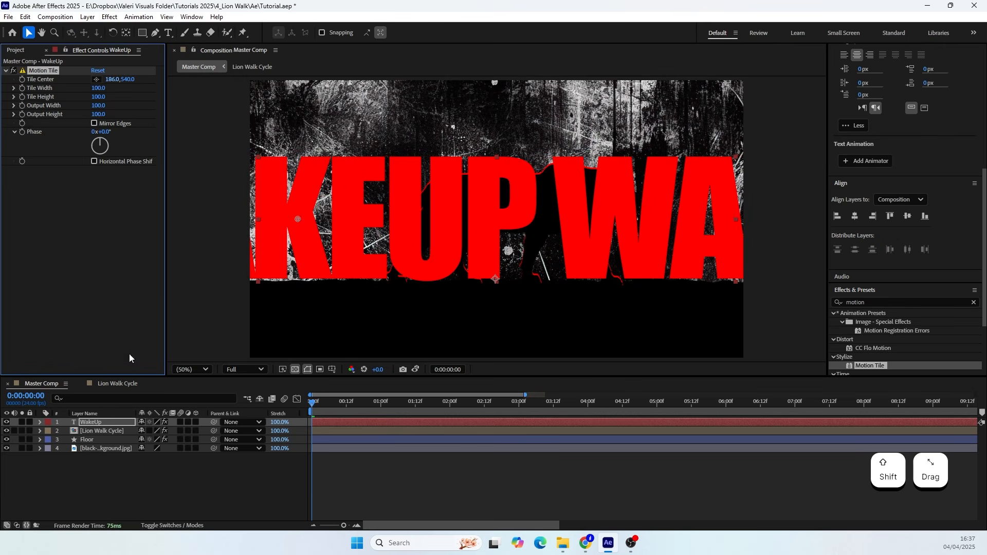
click(101, 423)
key(s)
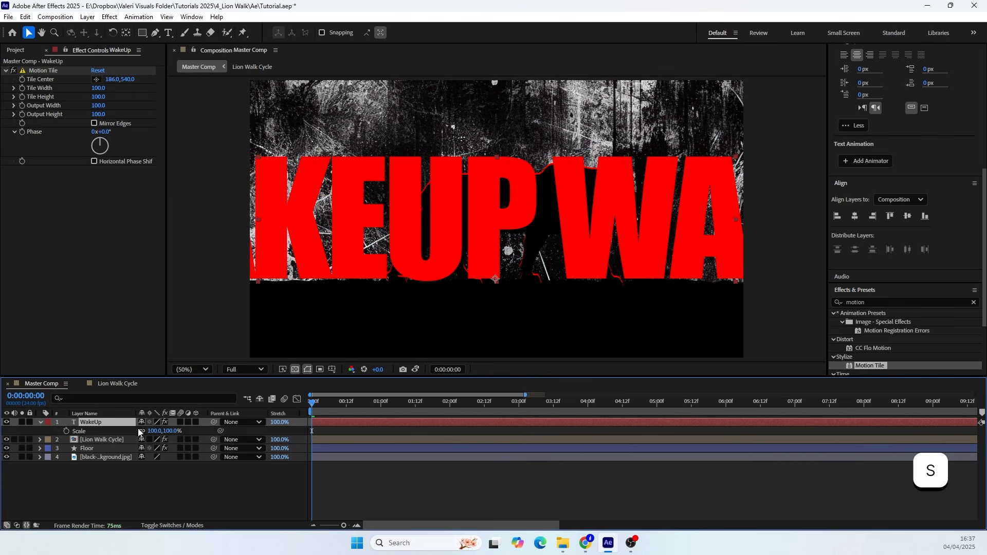
mouse_move(149, 432)
mouse_down()
mouse_move(167, 434)
mouse_move(150, 441)
mouse_move(170, 448)
mouse_move(144, 435)
mouse_up()
click(151, 434)
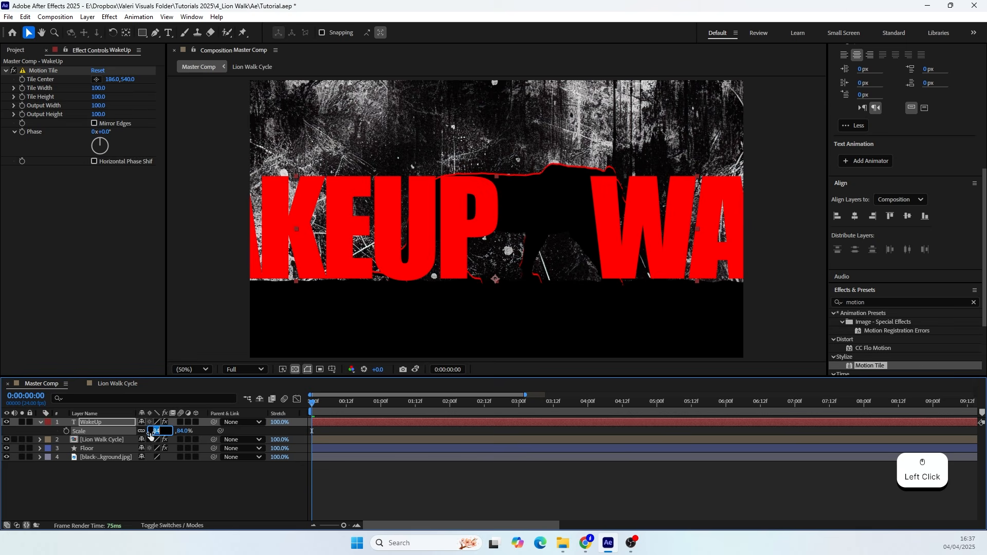
text(100)
key(Return)
Remove Motion Tile from the WakeUp layer and pre-compose the layer as "Text"
click(42, 71)
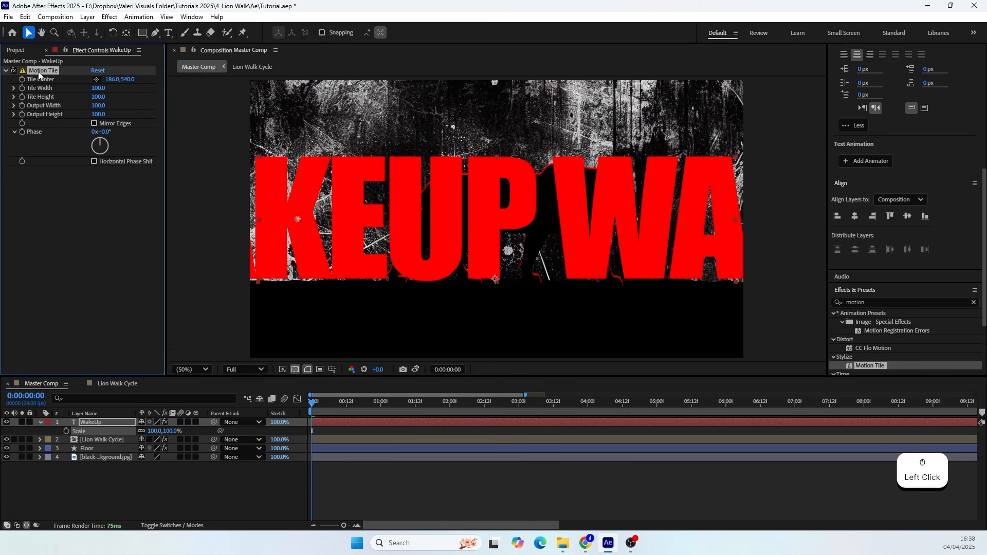
key(BackSpace)
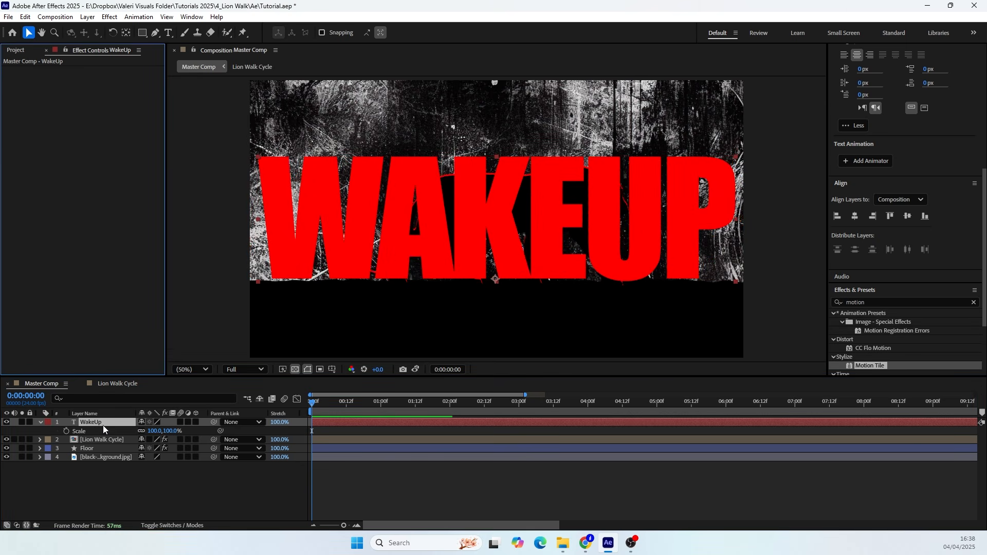
right_click(102, 425)
click(126, 356)
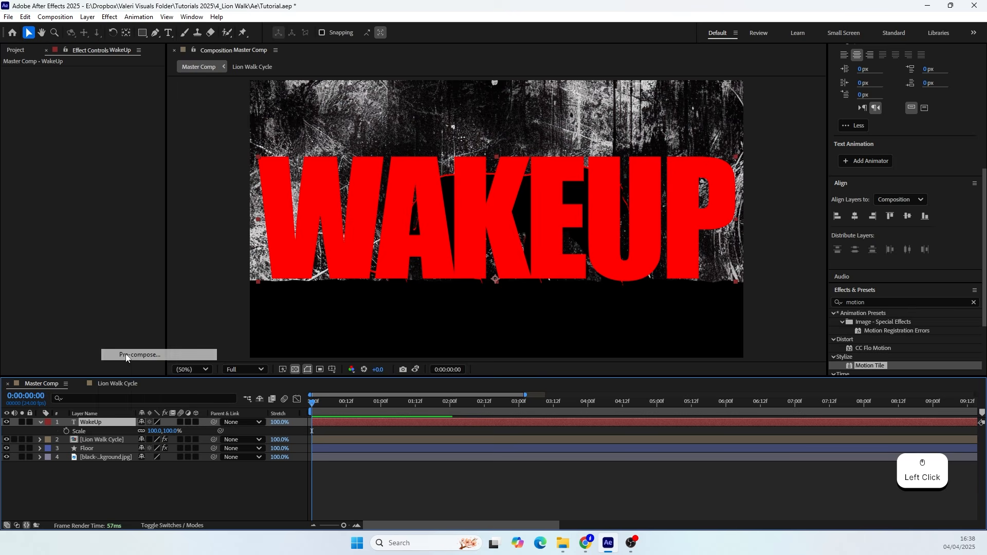
text(Text)
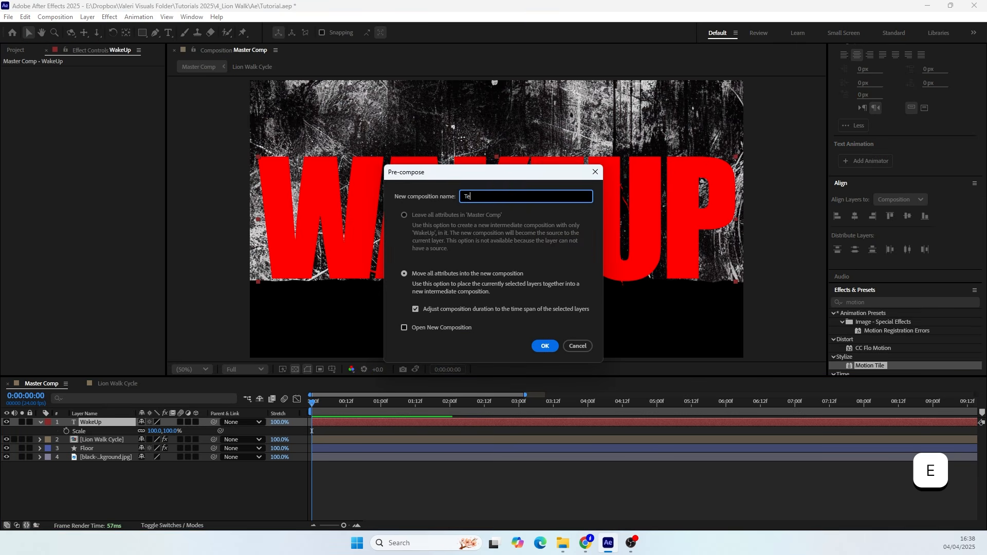
click(544, 348)
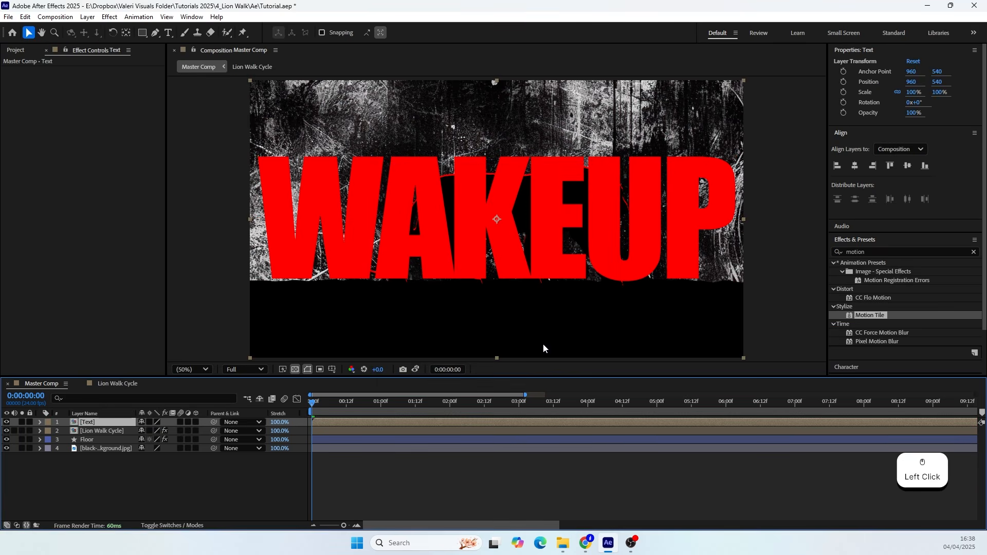
Open the Text composition and set its height to 600 px, keeping the width at 1920 px
double_click(100, 424)
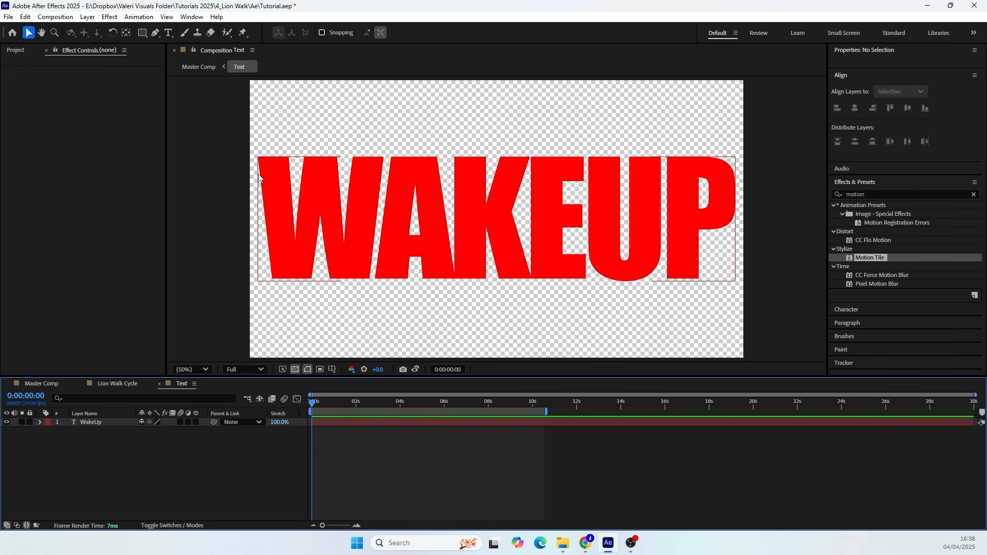
scroll(376, 222, down, 2)
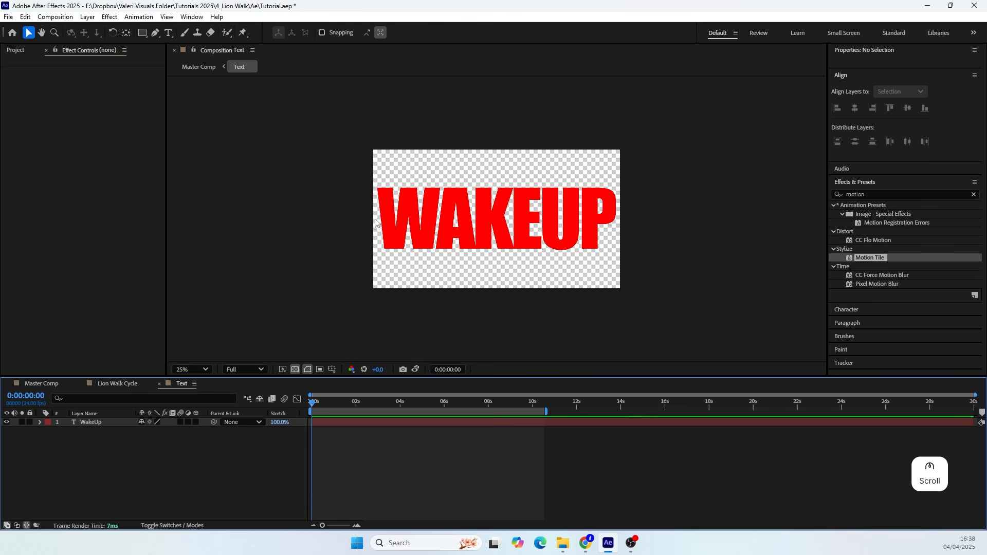
key(ctrl+k)
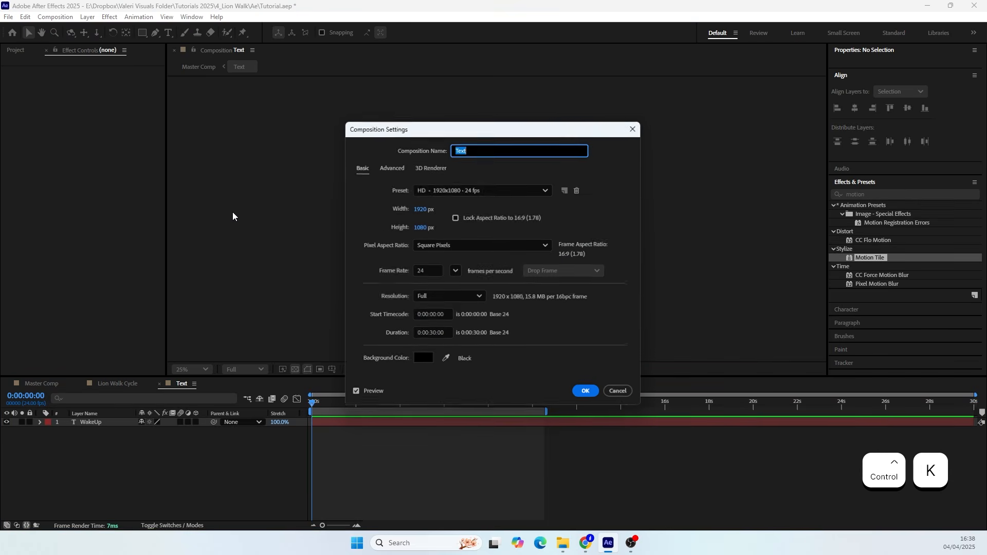
drag(420, 128, 135, 73)
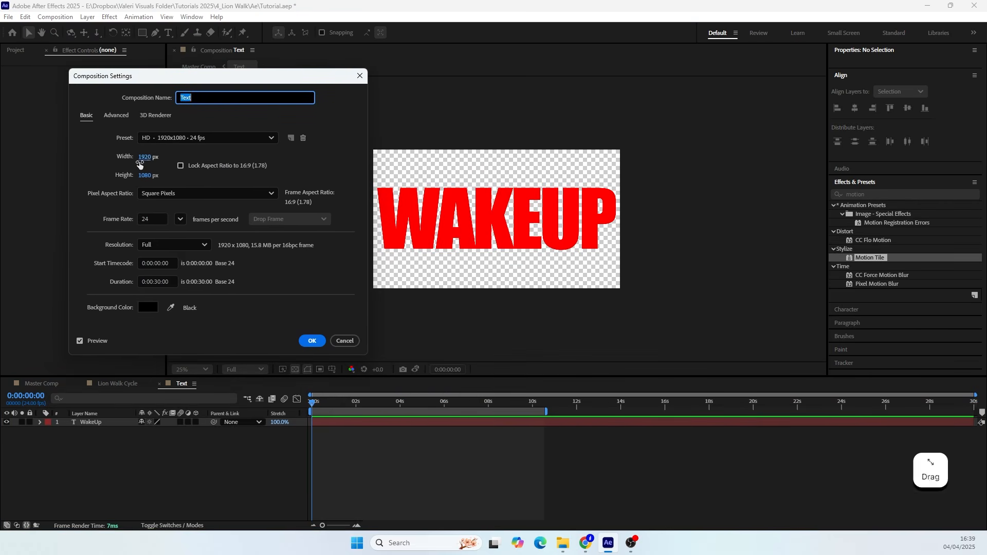
drag(145, 175, 128, 186)
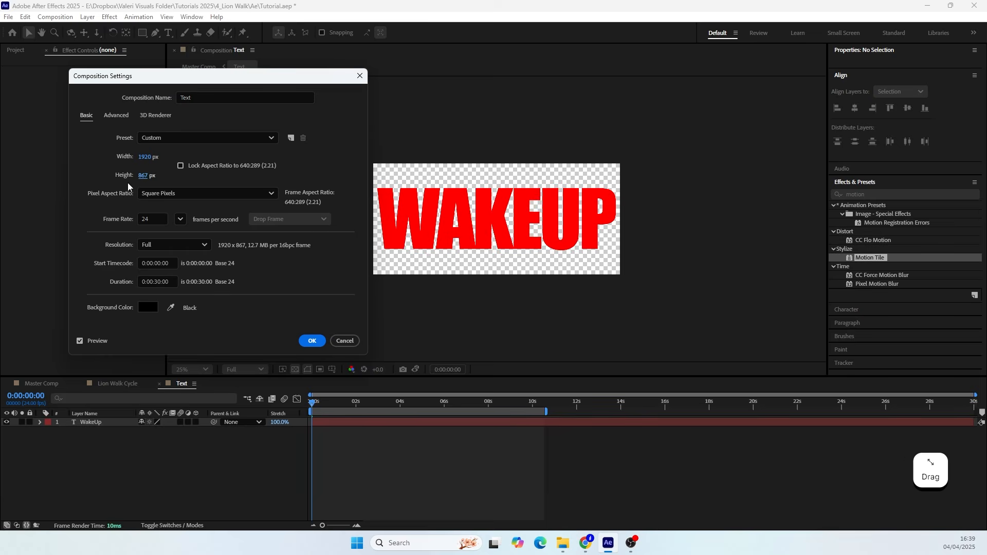
click(143, 177)
text(600)
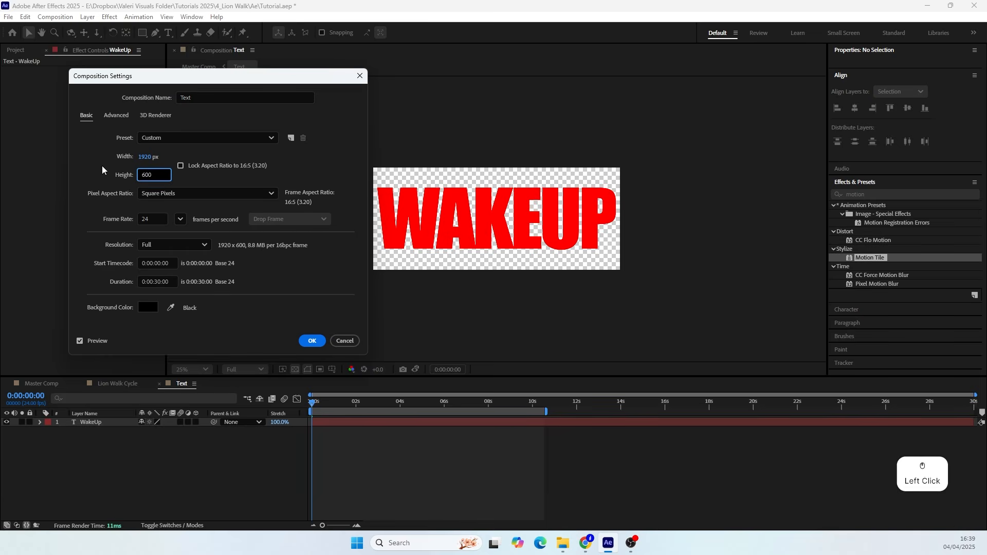
key(Tab)
click(312, 340)
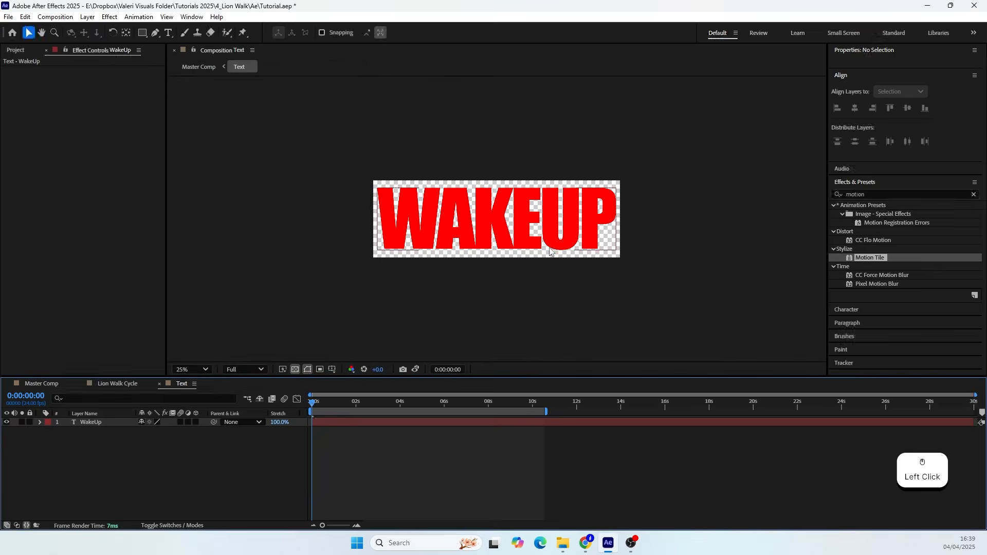
scroll(147, 396, up, 1)
Apply Motion Tile to the Text layer in the Master Comp and shift its Tile Center to about X 661
click(41, 383)
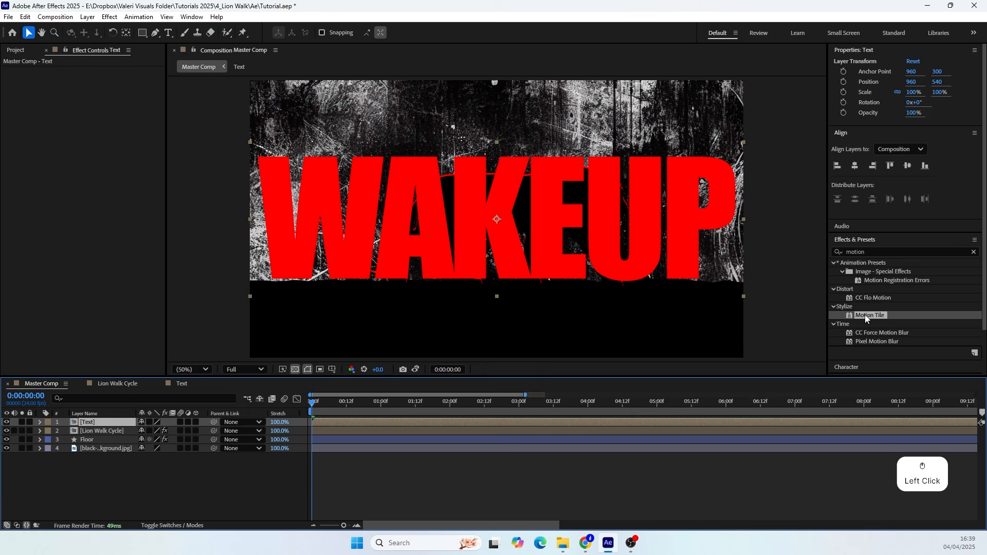
click(581, 231)
drag(581, 232, 581, 232)
drag(111, 80, 10, 126)
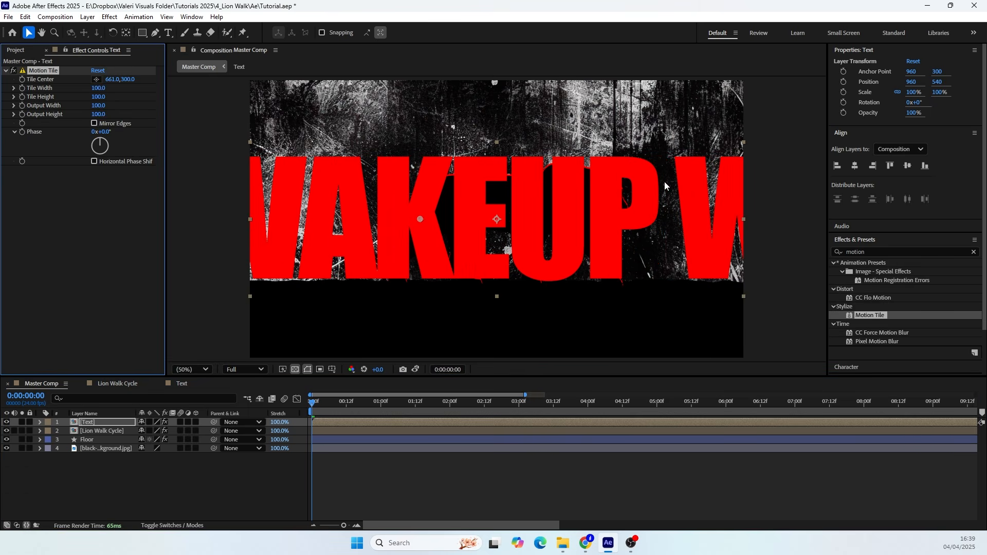
Try scaling the Text layer in the Master Comp and undo the change
click(110, 424)
key(s)
mouse_move(153, 432)
mouse_down()
mouse_move(138, 437)
mouse_move(194, 440)
mouse_move(166, 440)
mouse_up()
key(ctrl+z)
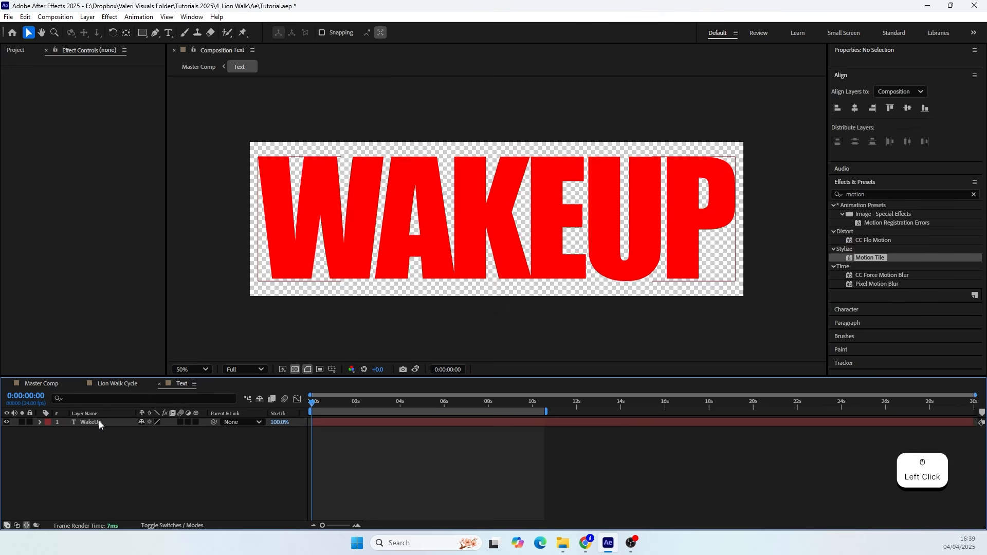
Scale the WakeUp layer inside the Text composition to 103% so the word fills the composition's width
double_click(99, 422)
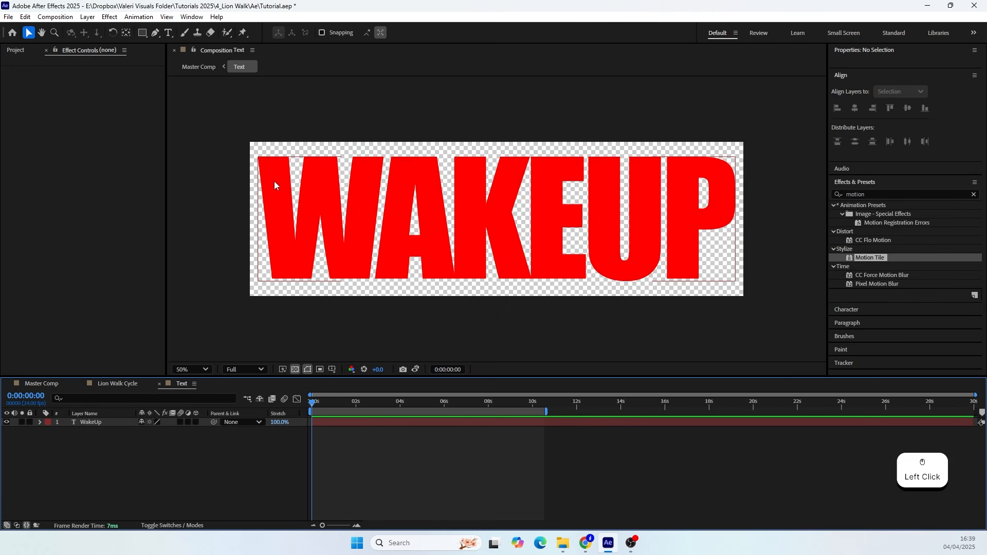
click(307, 192)
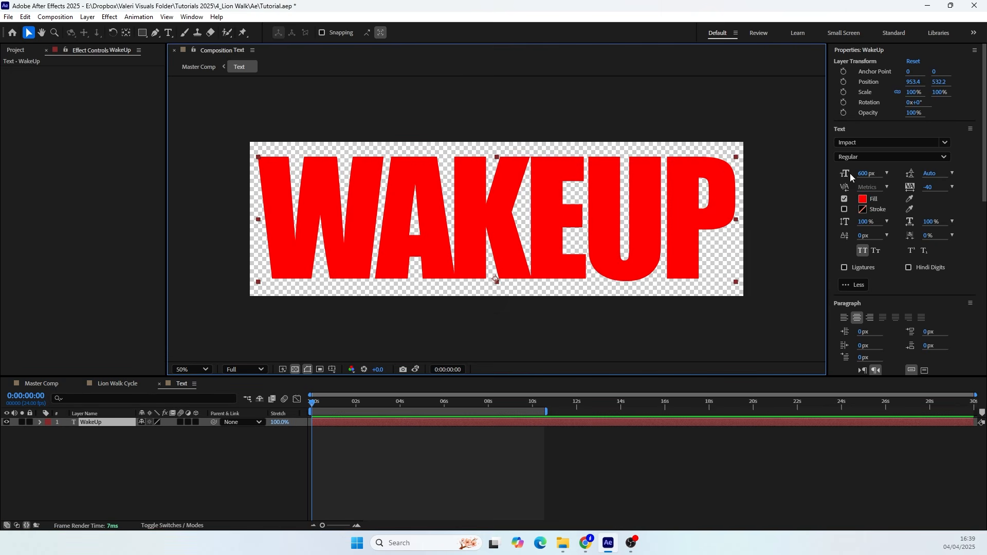
key(s)
click(157, 431)
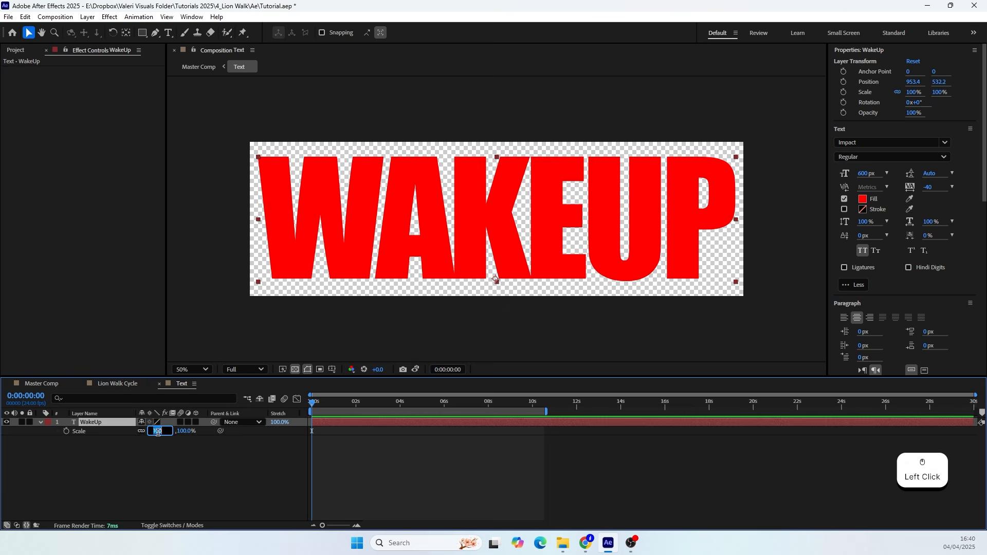
key(shift+Up)
key(shift+Down)
key(Up)
key(Up)
key(Up)
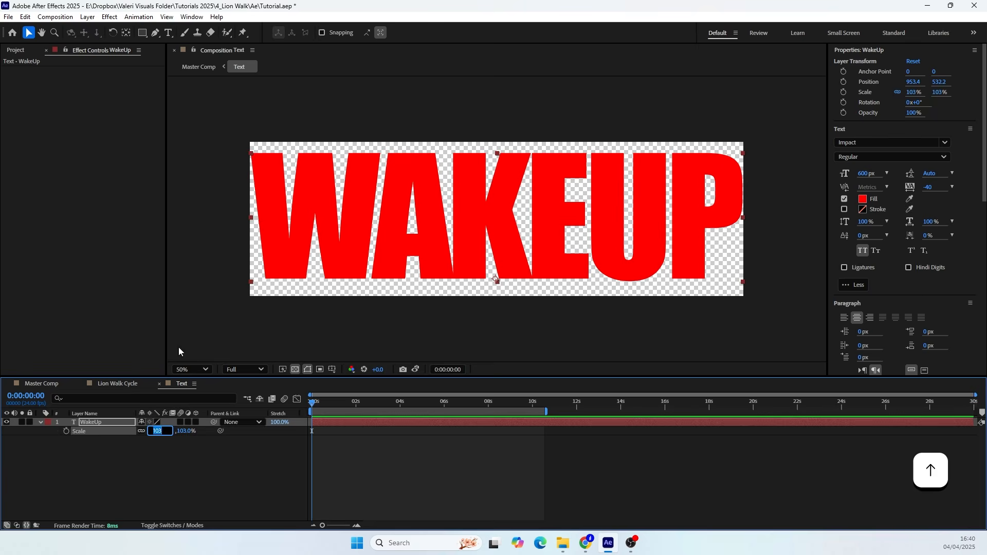
click(151, 466)
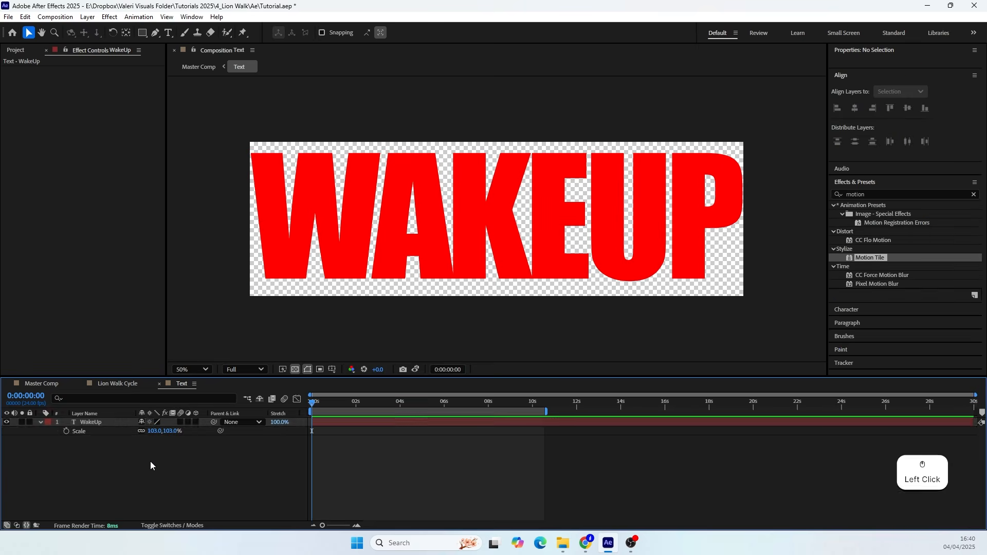
Test the tile spacing in the Master Comp by shifting the Text layer's Tile Center to X 443, and reset Motion Tile
click(56, 384)
drag(110, 79, 18, 98)
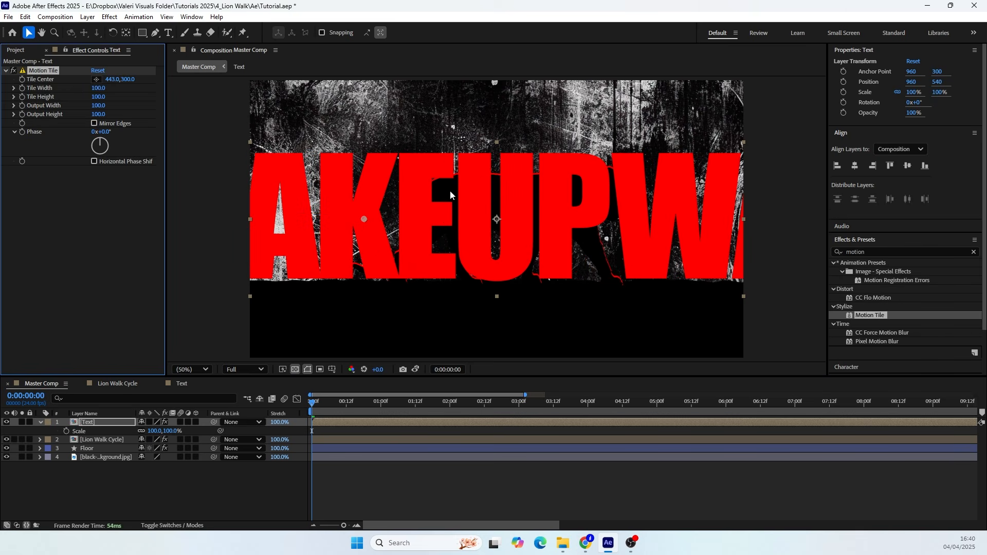
click(98, 70)
drag(320, 402, 306, 430)
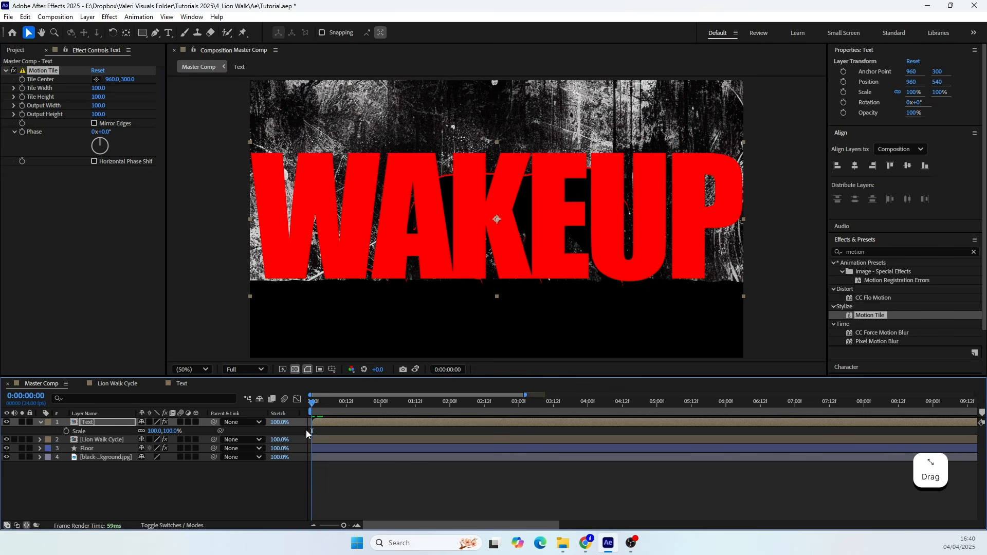
Reveal the Floor layer's keyframes for timing reference and add a Tile Center keyframe to the Text layer at 0:00:00:00
click(87, 448)
key(u)
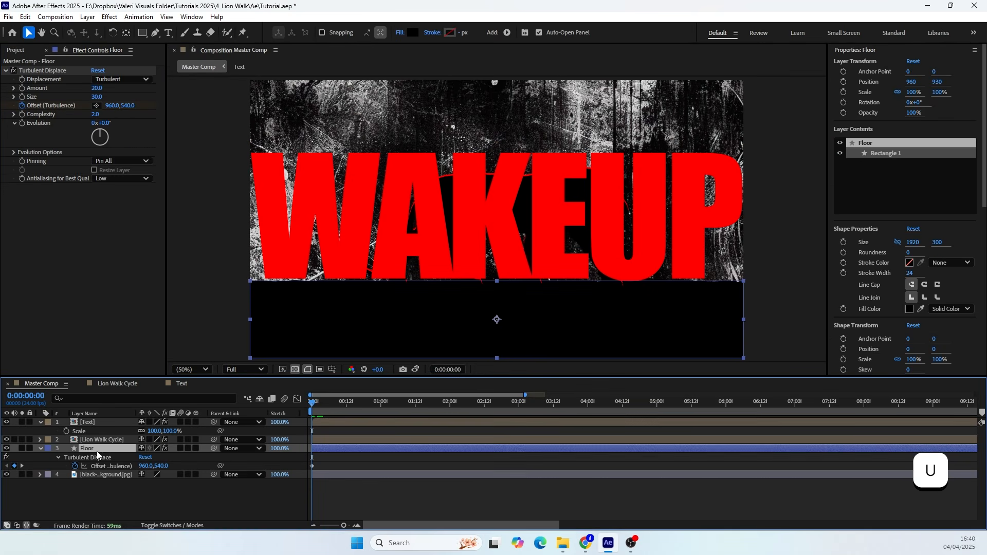
click(317, 526)
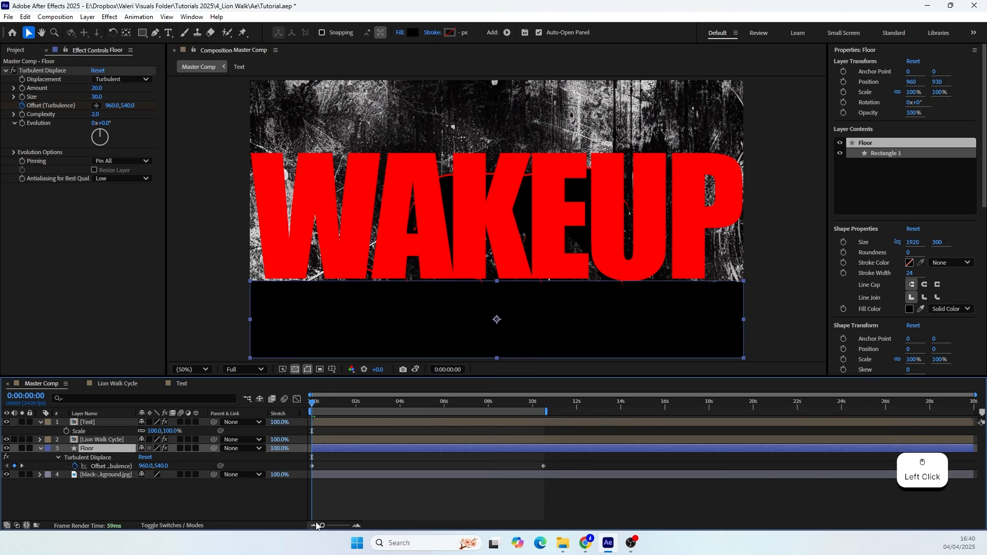
drag(532, 401, 311, 402)
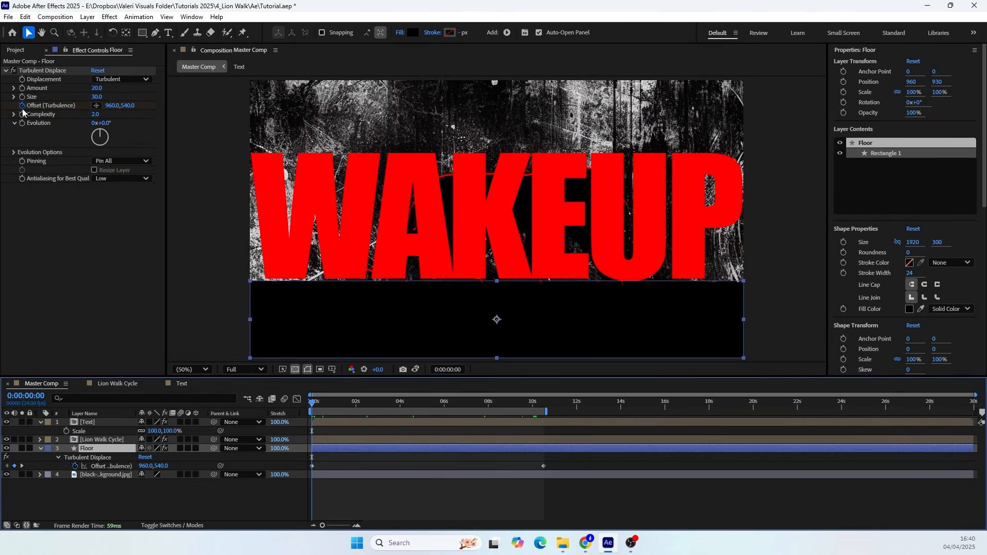
click(92, 423)
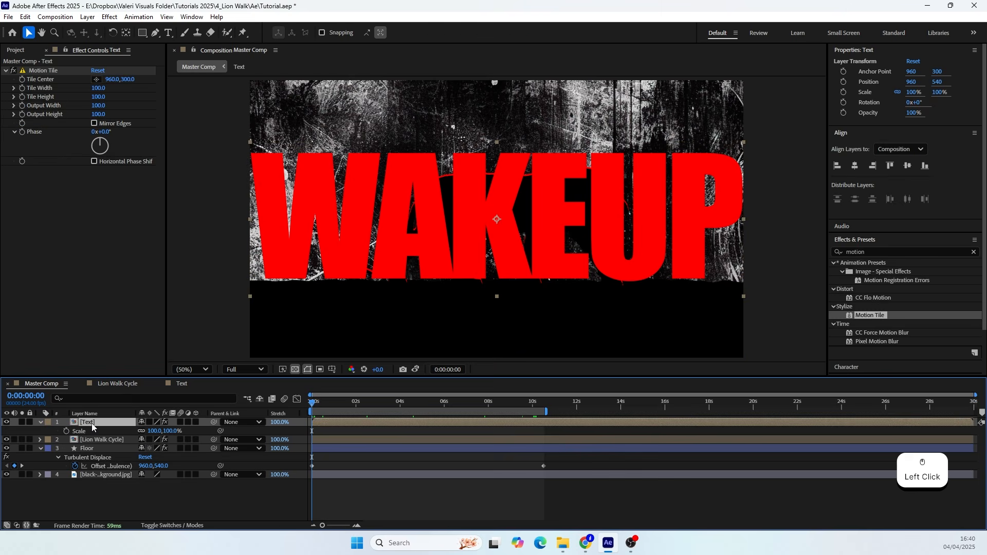
click(23, 83)
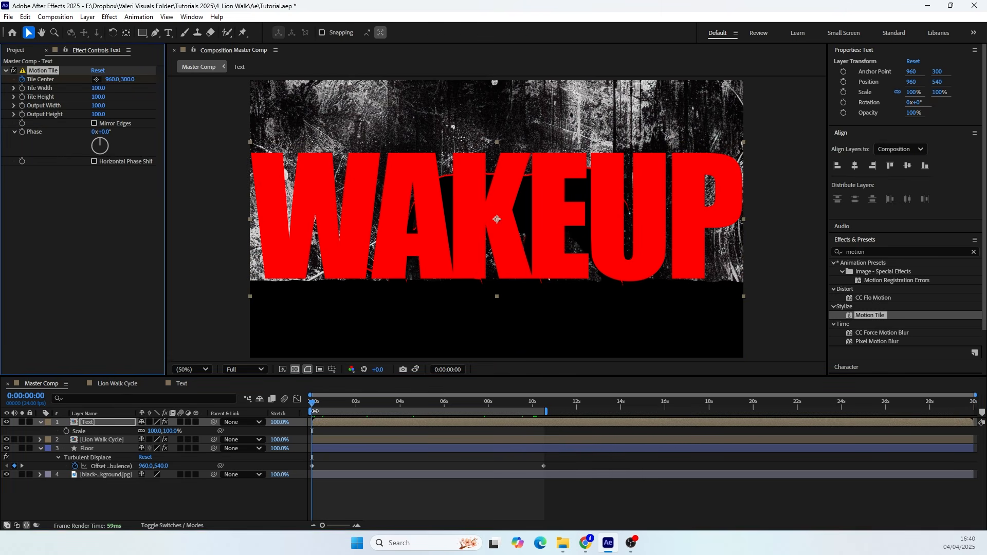
click(319, 423)
key(u)
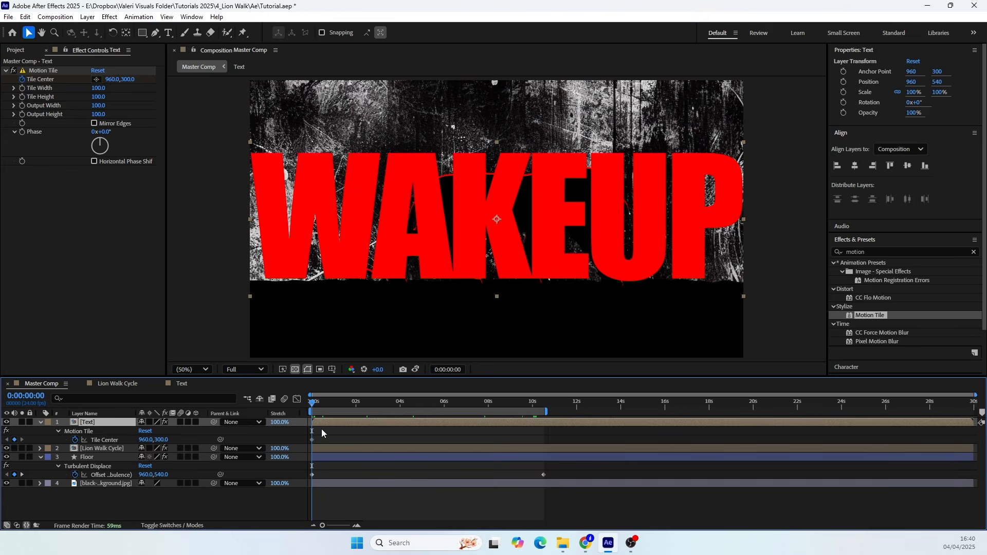
Keyframe the Text layer's Tile Center at X -958 at 0:00:10:12, in line with the Floor layer's second keyframe
drag(322, 406, 541, 436)
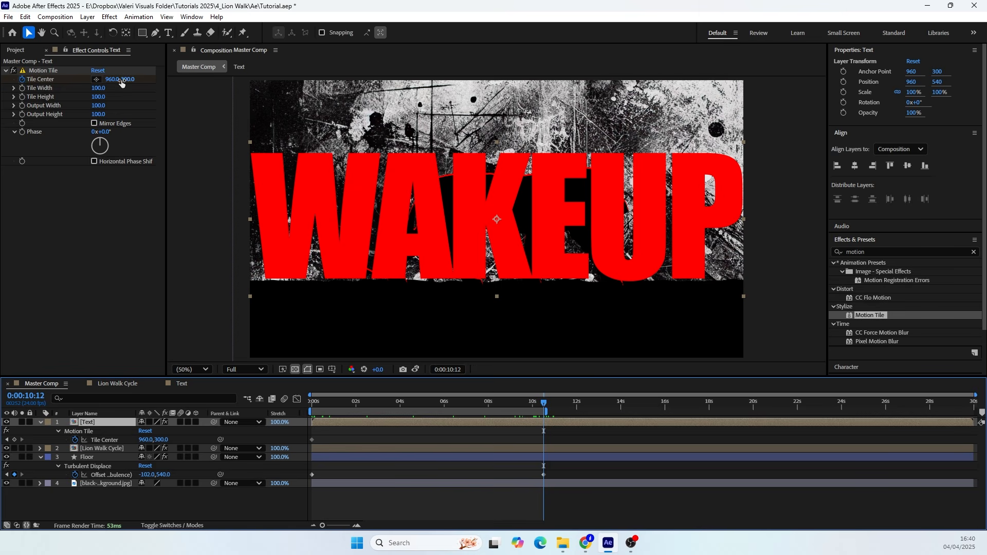
drag(116, 82, 90, 80)
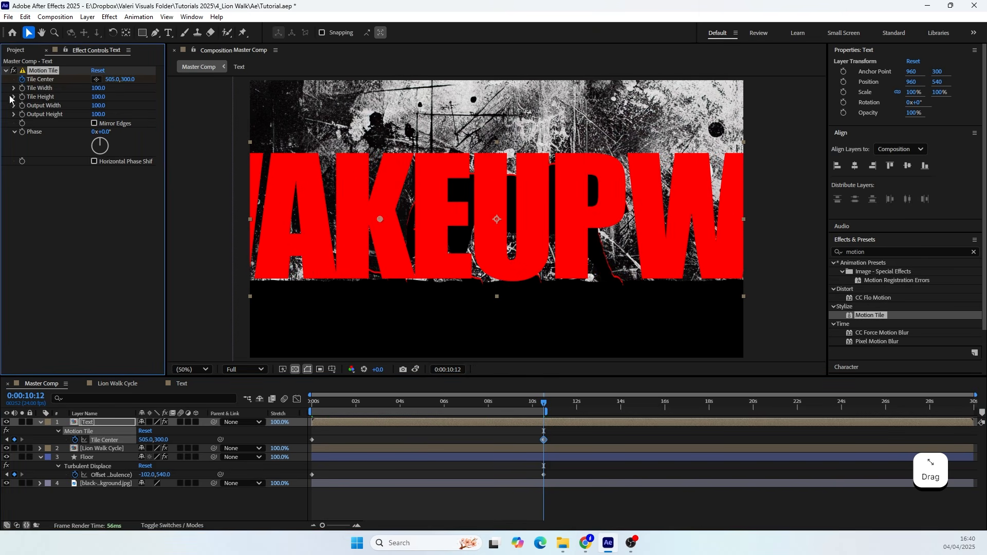
drag(110, 79, 47, 91)
click(116, 80)
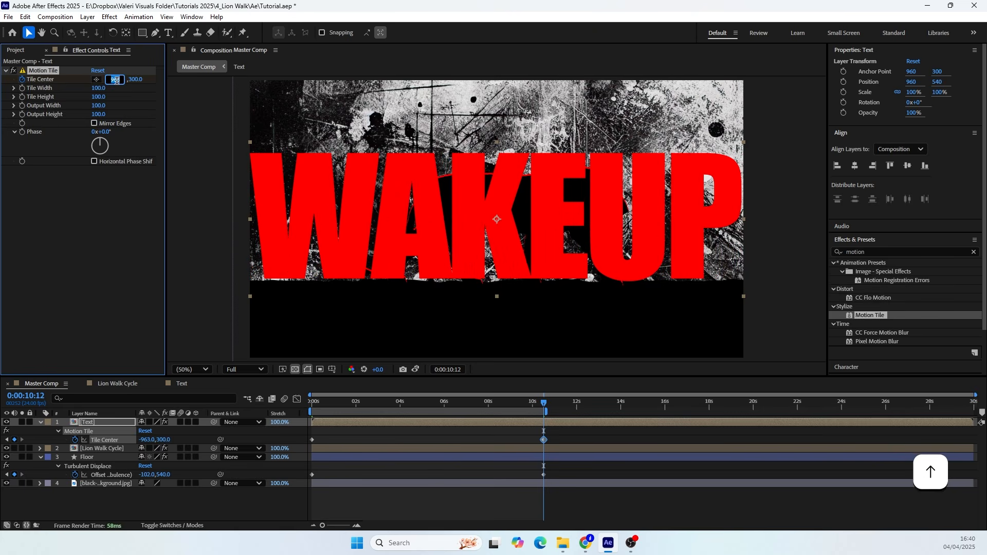
key(Up)
key(Up)
key(Up)
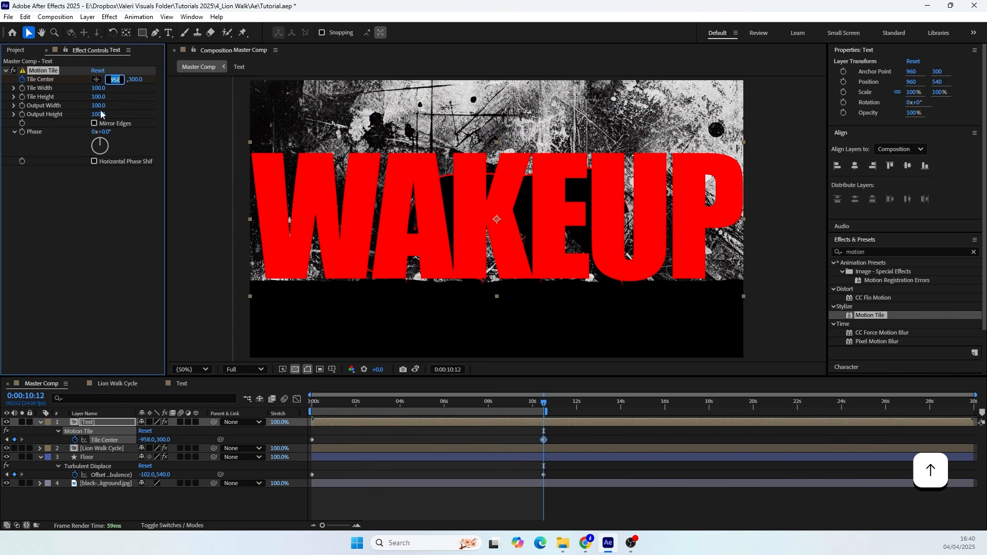
Preview the scrolling title across the end of the work area to check that the loop is seamless
click(453, 468)
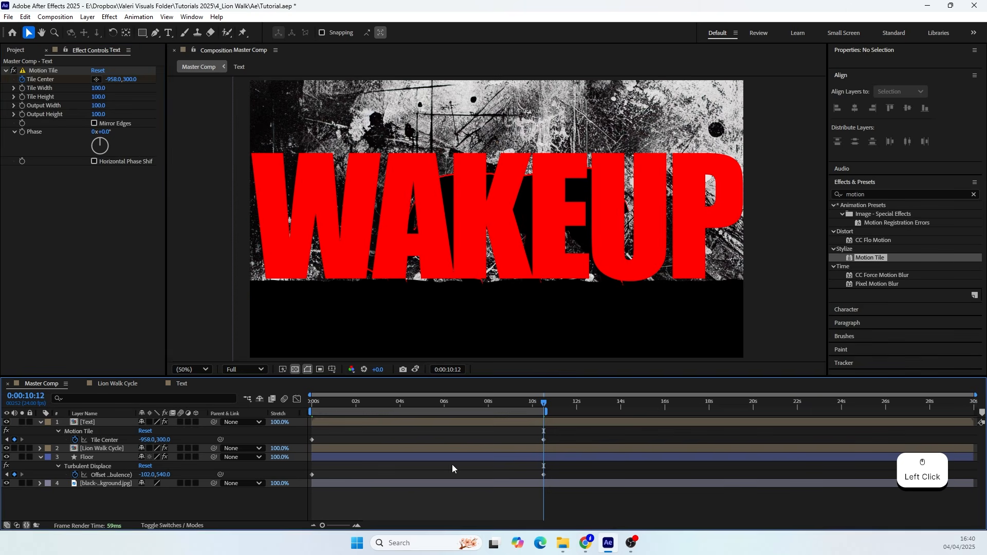
drag(542, 403, 493, 406)
key(space)
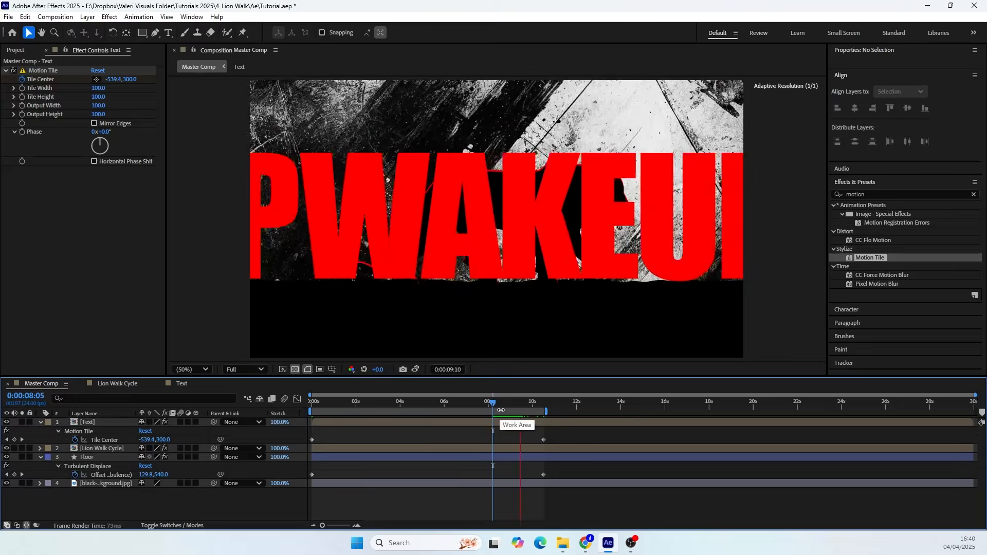
key(space)
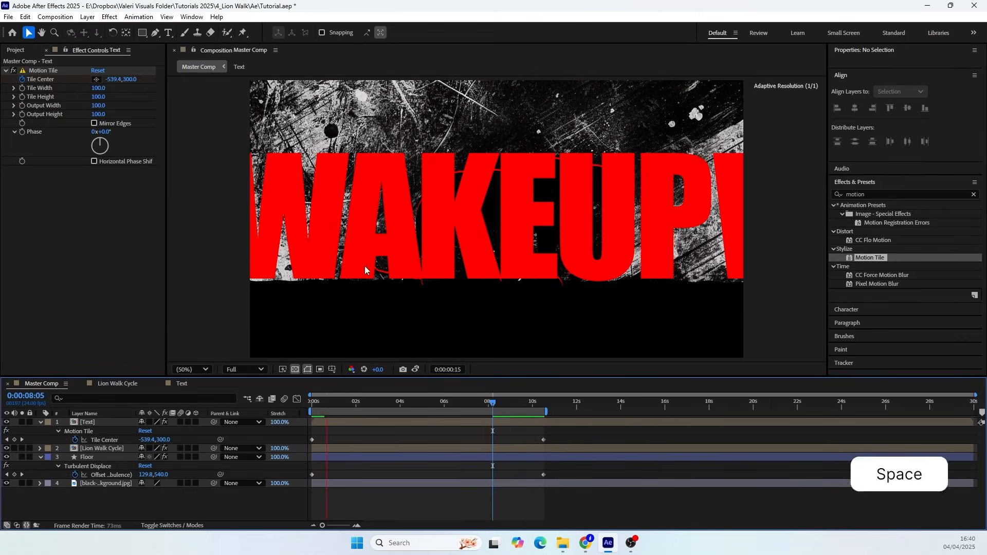
Collapse the Text and Floor layers and move the Text layer below Floor, directly above the background image
click(41, 422)
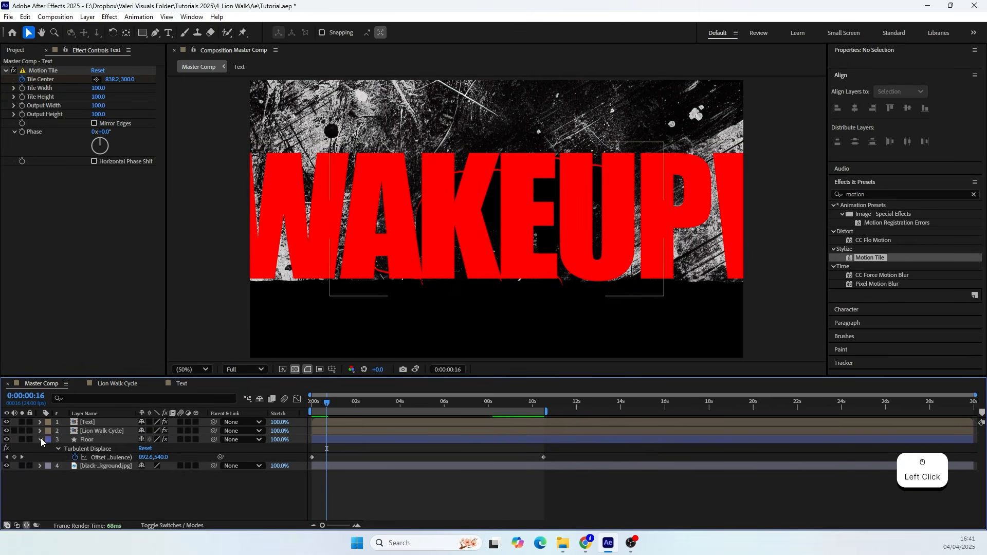
click(40, 439)
drag(86, 422, 87, 445)
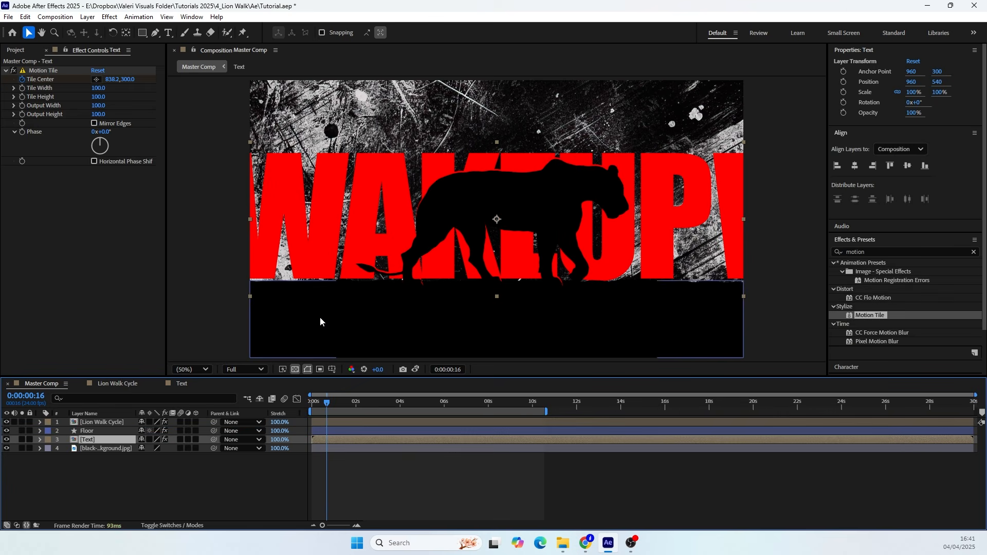
Scale the Text layer in the Master Comp to 110% and check it at about 0:00:04:02
click(115, 442)
key(s)
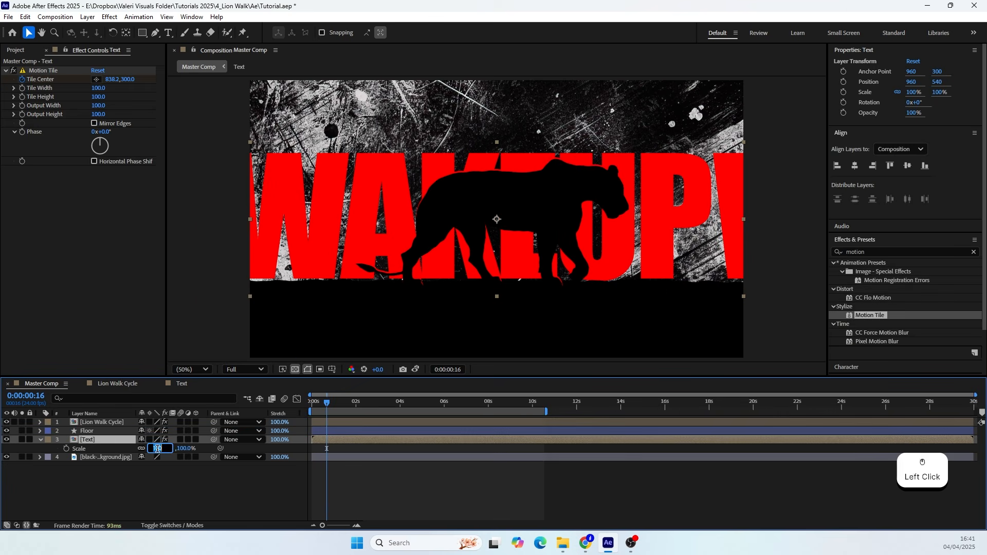
key(shift+Up)
key(shift+Up)
key(shift+Down)
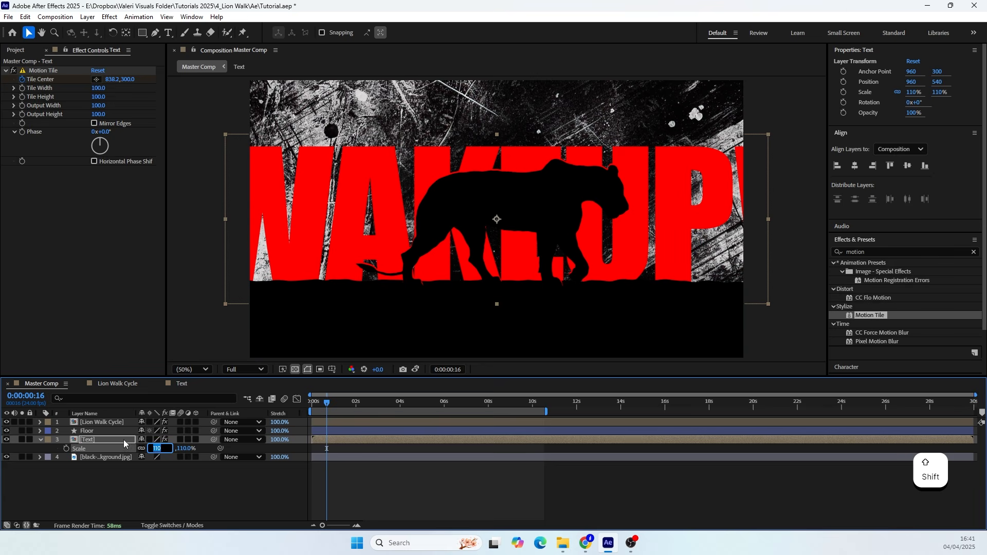
click(124, 443)
key(shift+Up)
key(shift+Down)
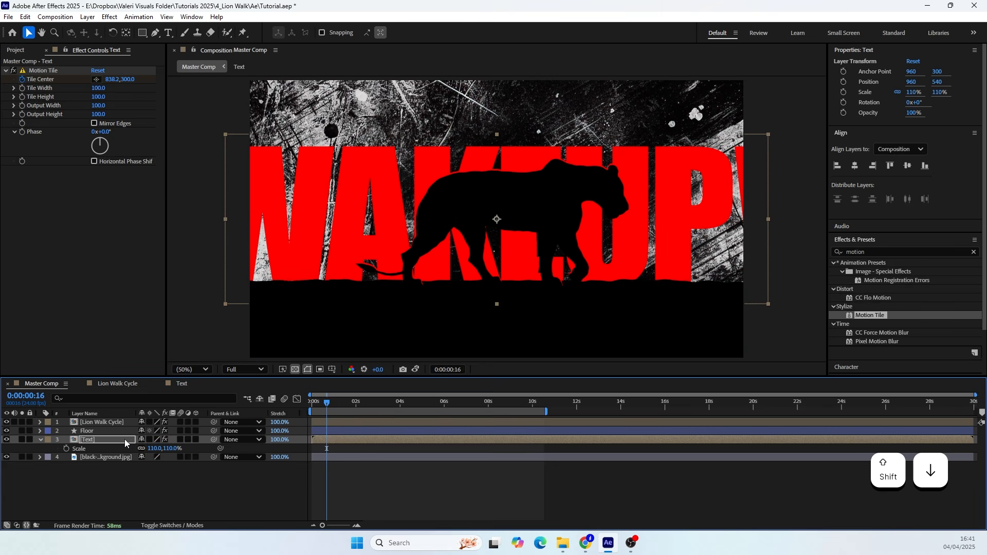
drag(323, 403, 402, 403)
click(41, 439)
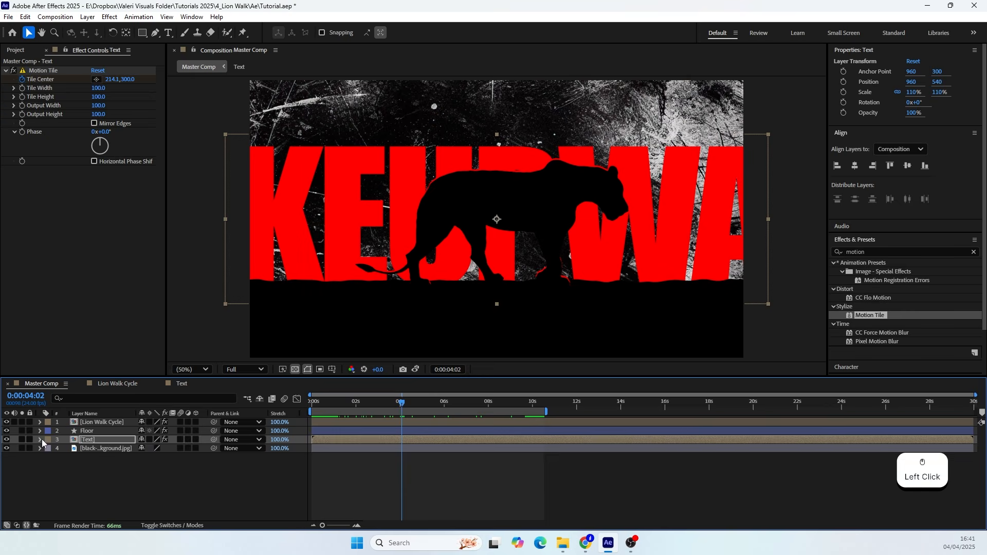
Enlarge the composition viewer around the lion and show the blending mode column for the selected Text layer
scroll(326, 226, up, 2)
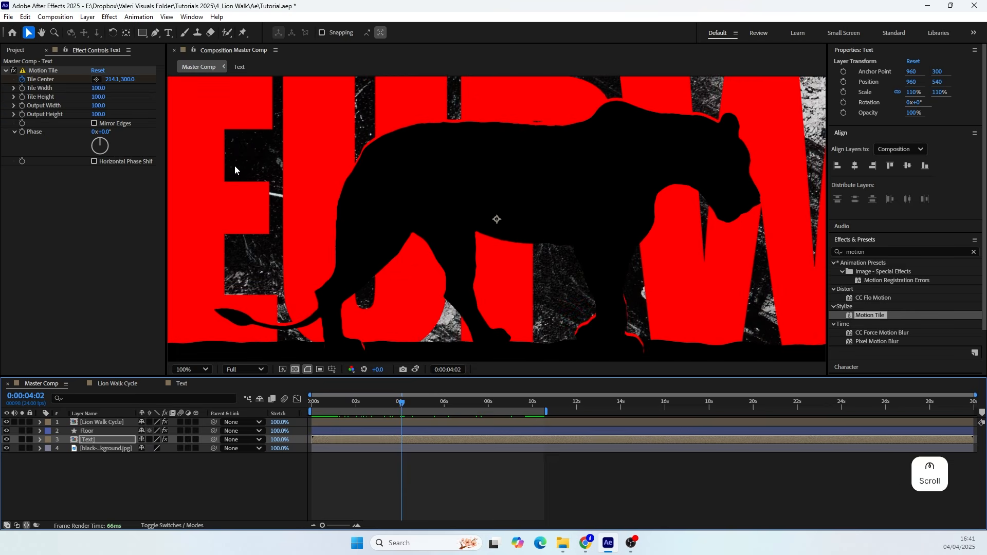
key(space)
drag(234, 165, 72, 170)
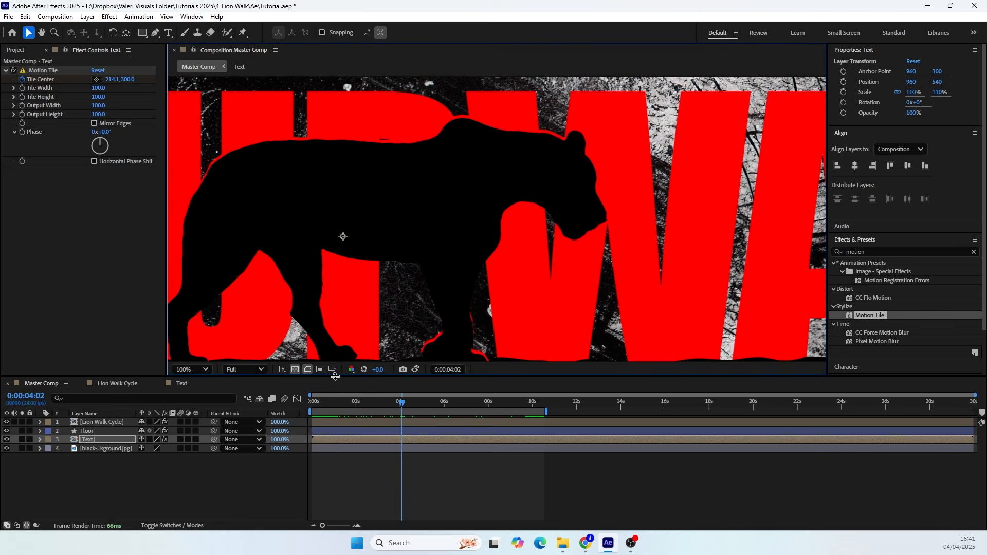
drag(334, 377, 337, 427)
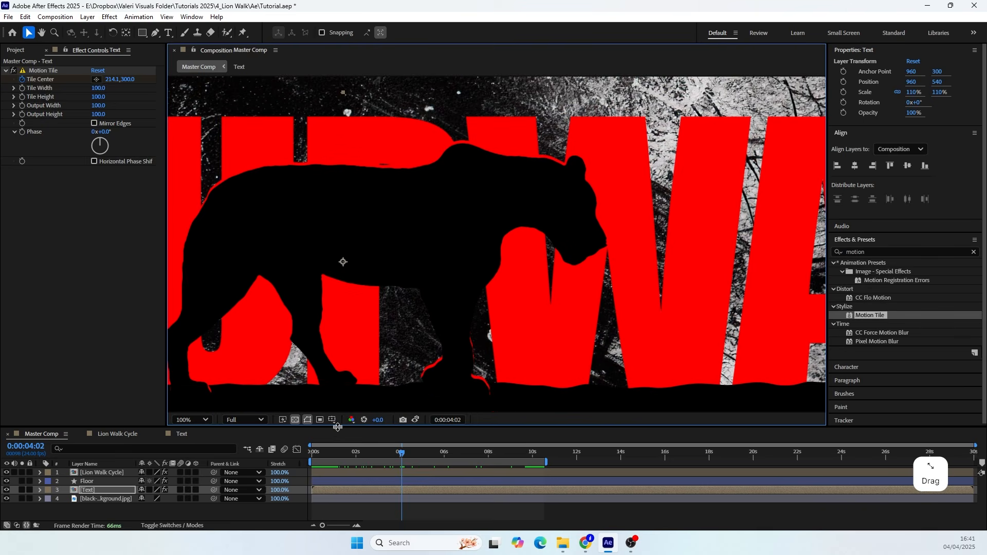
click(102, 490)
click(170, 525)
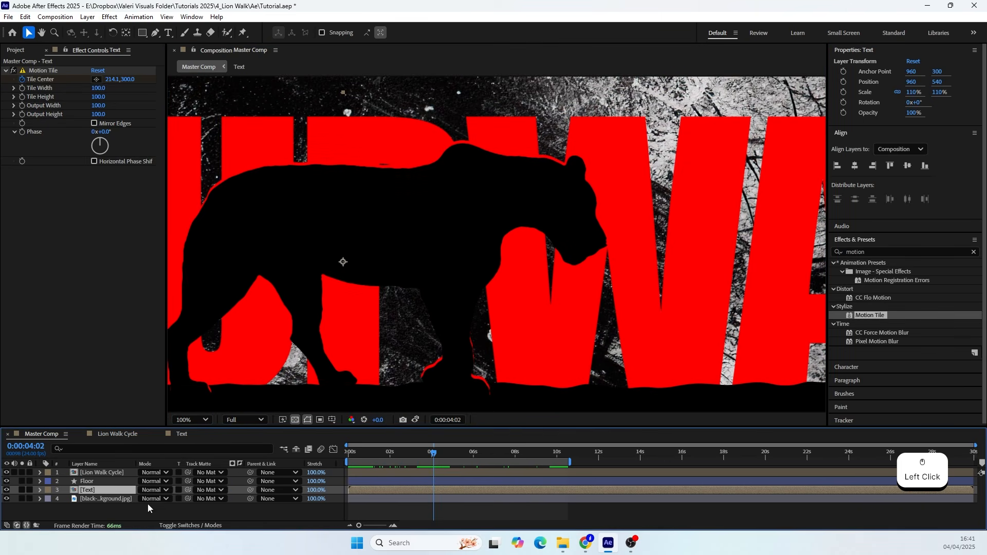
Cycle through the Text layer's blending modes over the grunge background and settle on Hard Mix
click(153, 490)
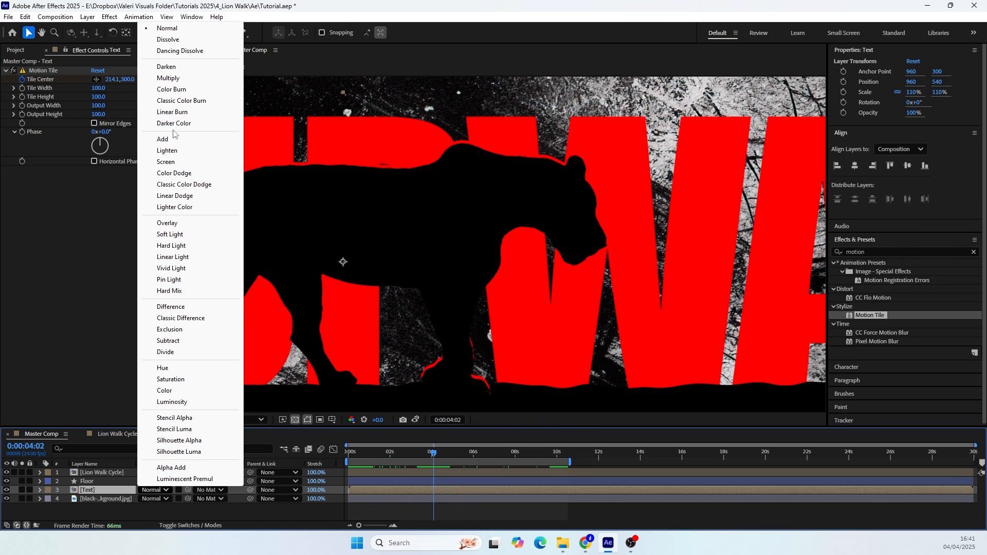
click(103, 492)
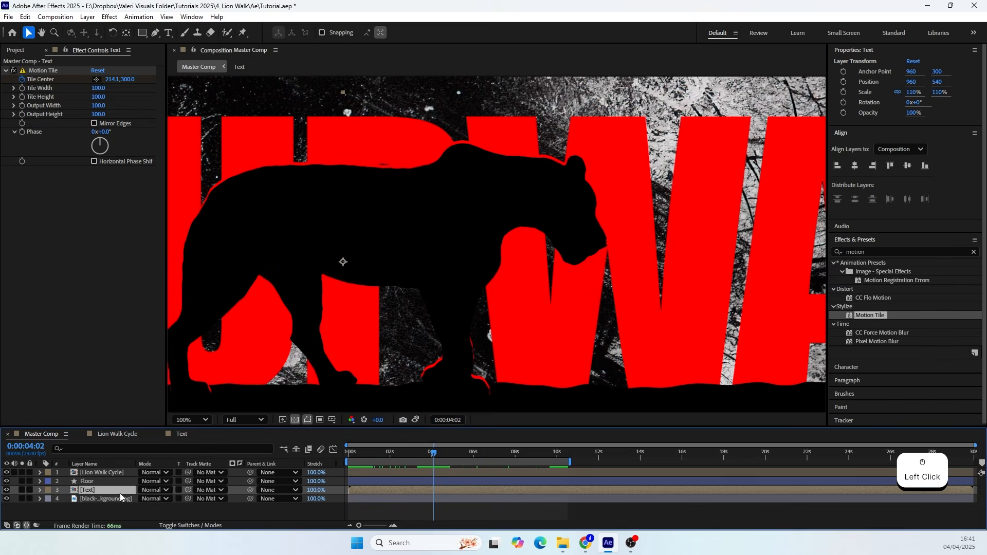
key(shift+equal)
key(shift+equal)
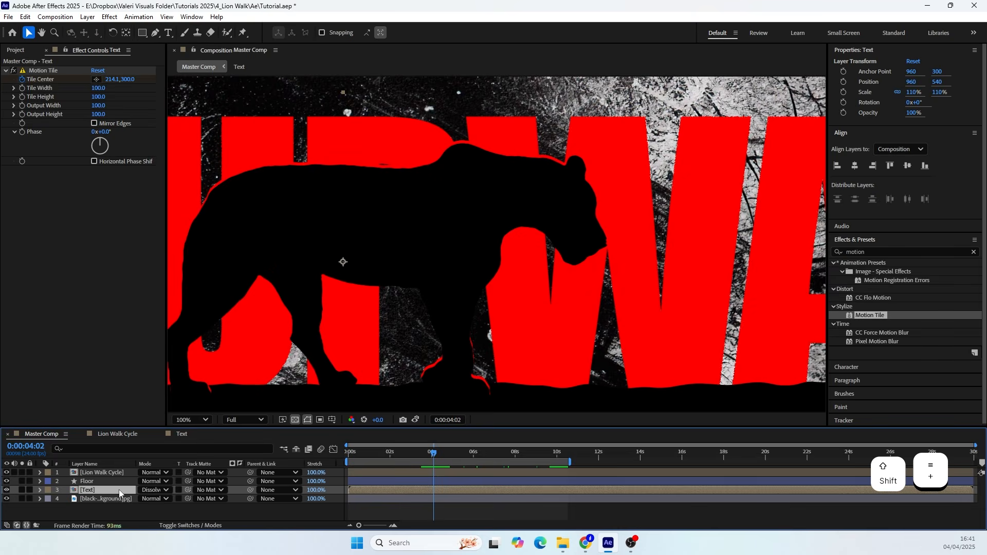
key(shift+equal)
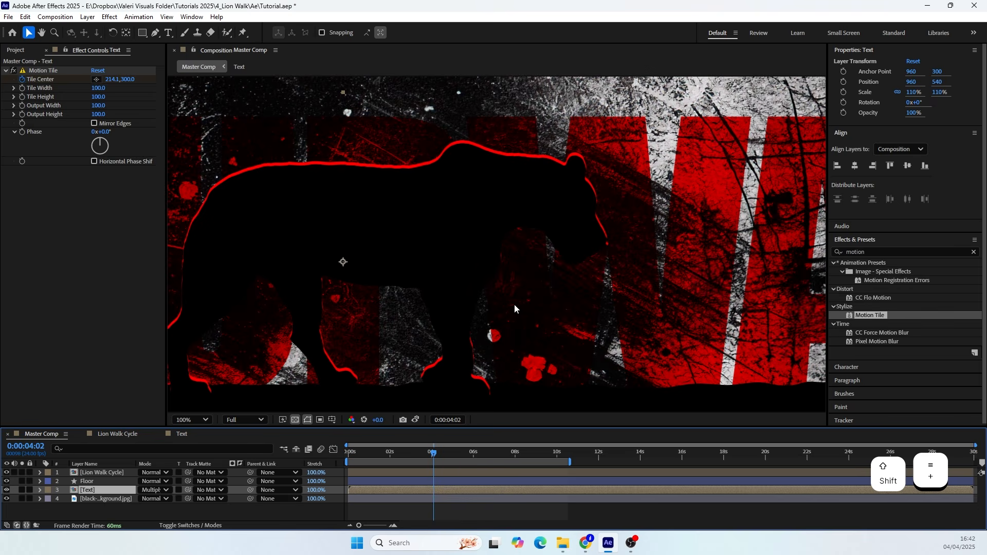
key(shift+equal)
key(shift+equal)
key(shift+equal)
key(shift+equal)
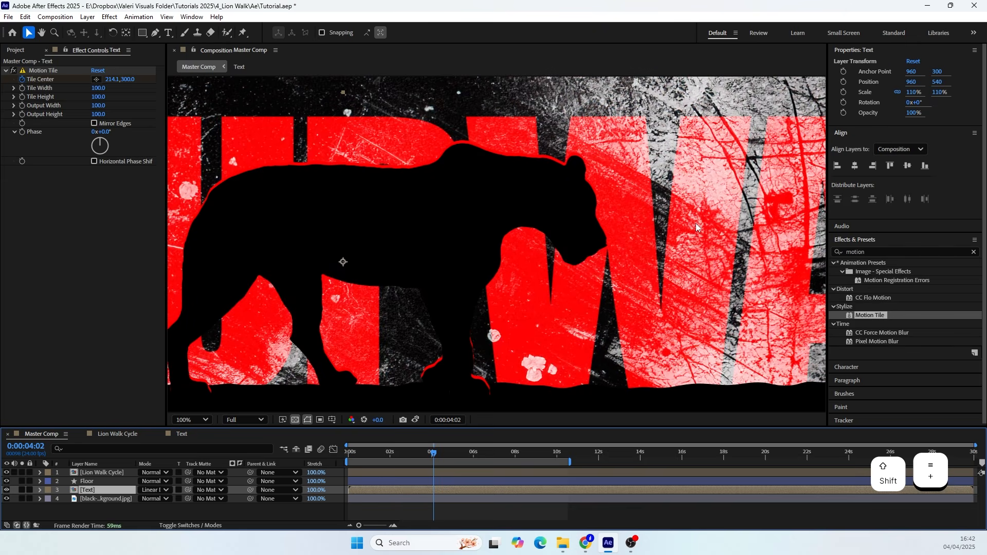
key(shift+equal)
key(shift+equal)
key(shift+equal)
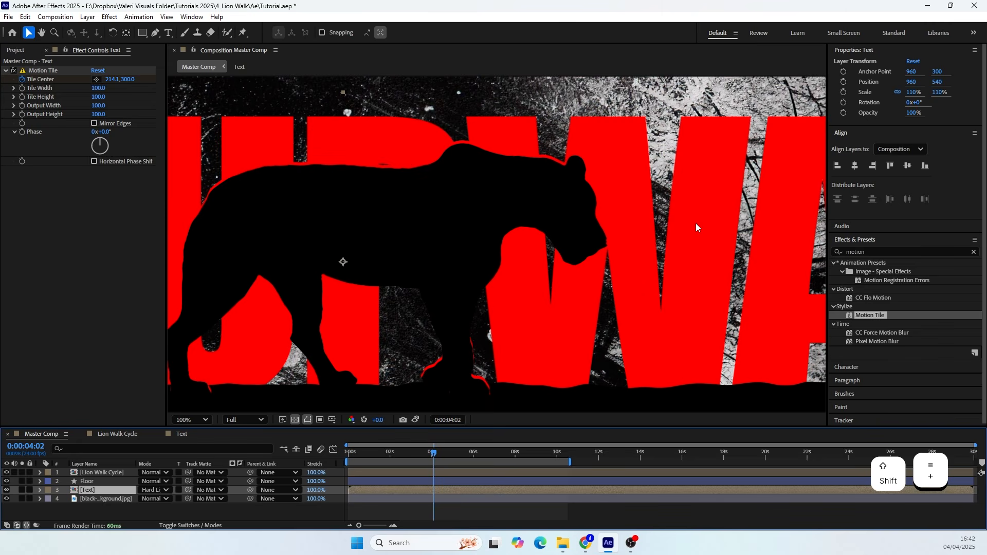
key(shift+equal)
key(shift+equal)
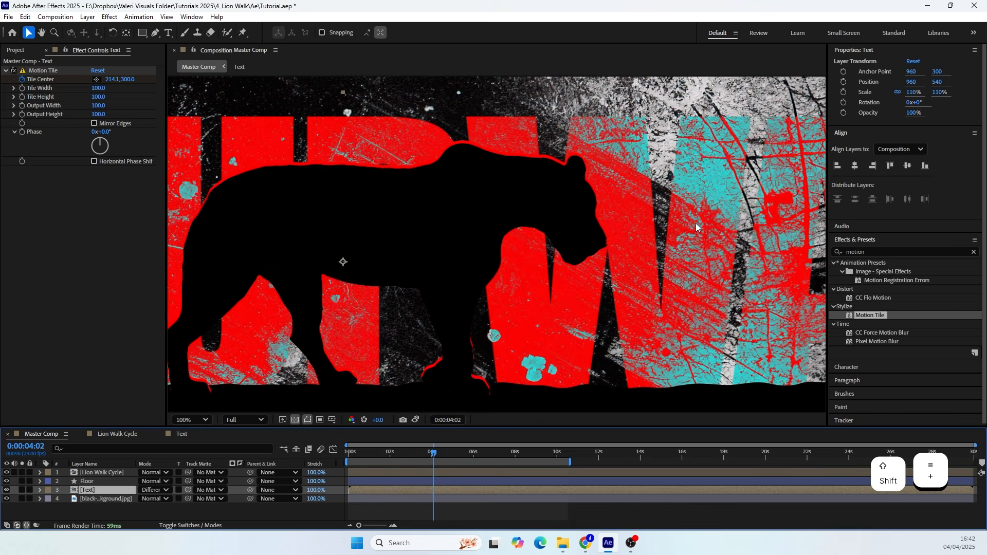
key(shift+minus)
Examine the Hard Mix texture in the red letters up close at several times, including 0:00:03:11 and 0:00:05:05
drag(730, 248, 695, 233)
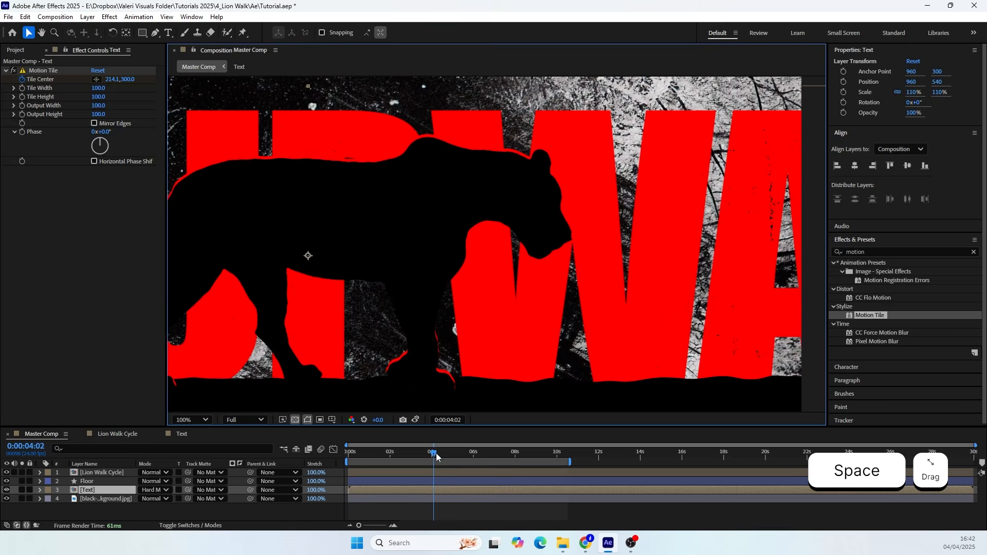
mouse_move(437, 457)
mouse_down()
mouse_move(396, 454)
mouse_move(450, 452)
mouse_move(420, 450)
mouse_up()
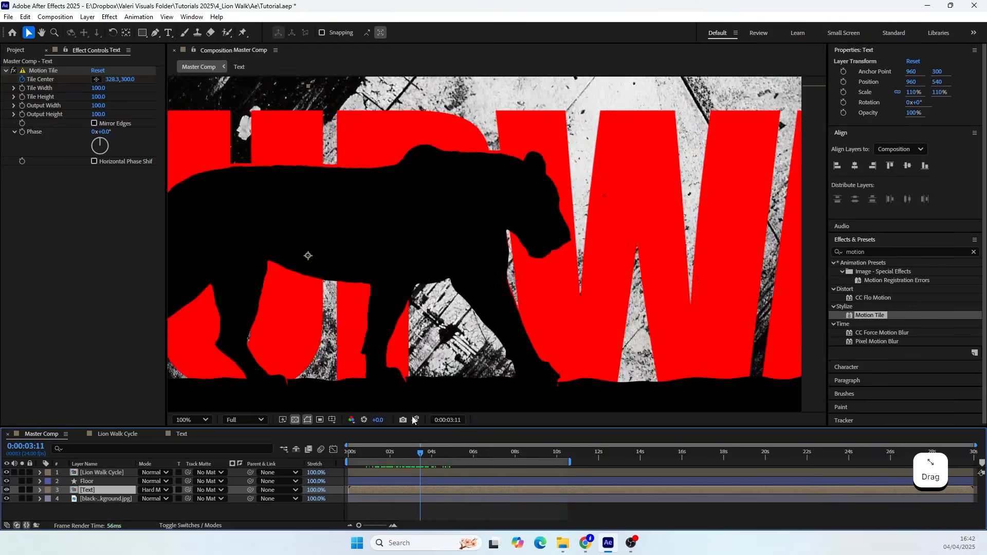
drag(216, 267, 555, 259)
scroll(432, 229, up, 1)
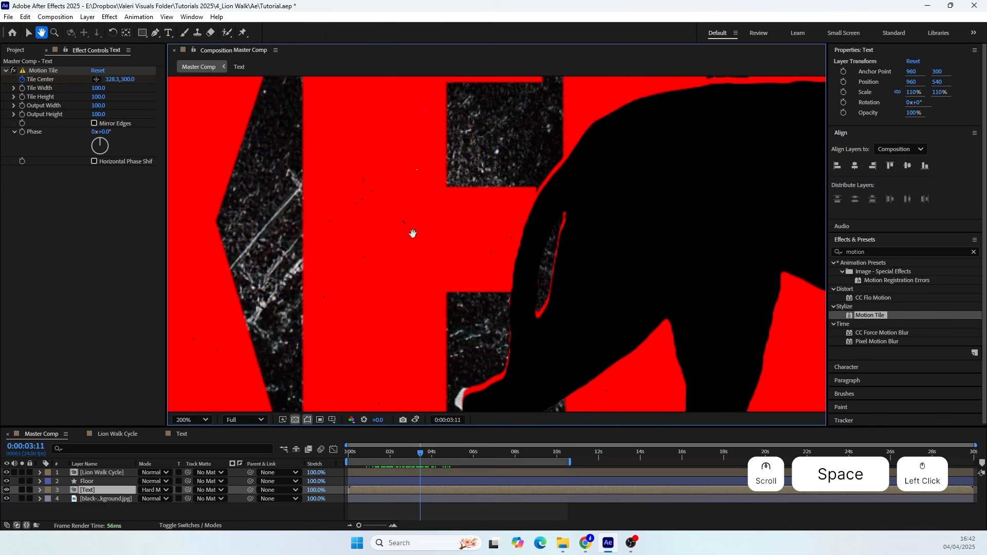
drag(413, 234, 452, 247)
drag(431, 453, 457, 458)
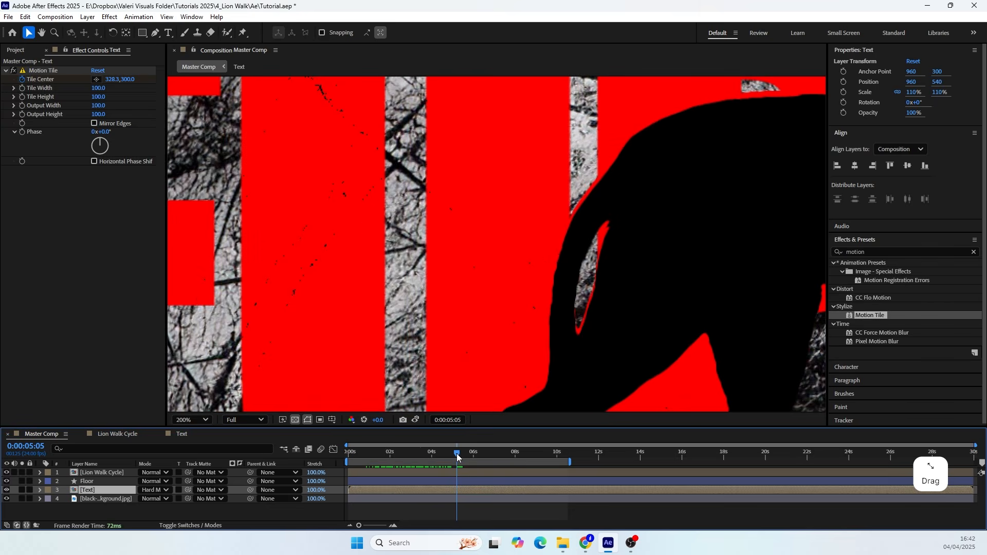
scroll(360, 221, down, 2)
key(space)
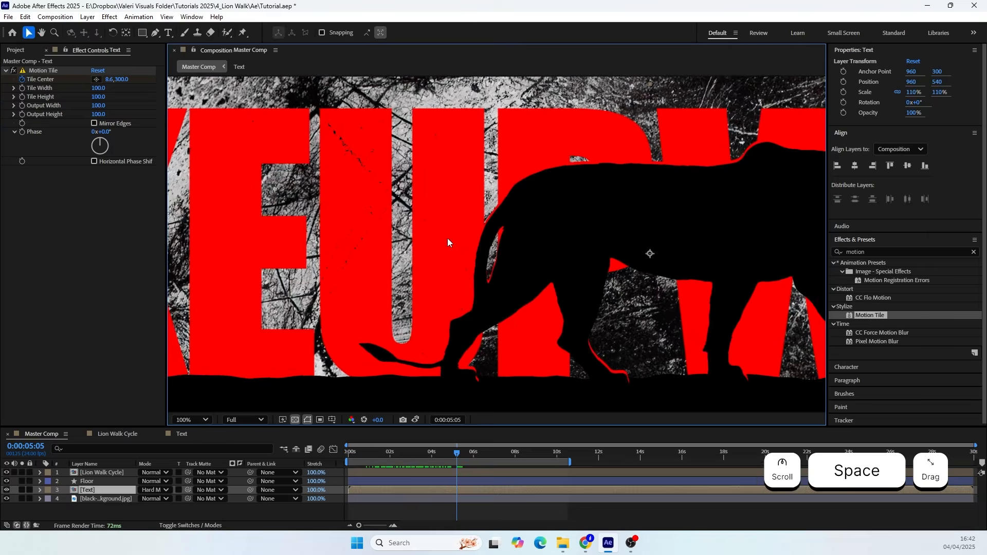
scroll(450, 243, down, 2)
drag(398, 238, 394, 239)
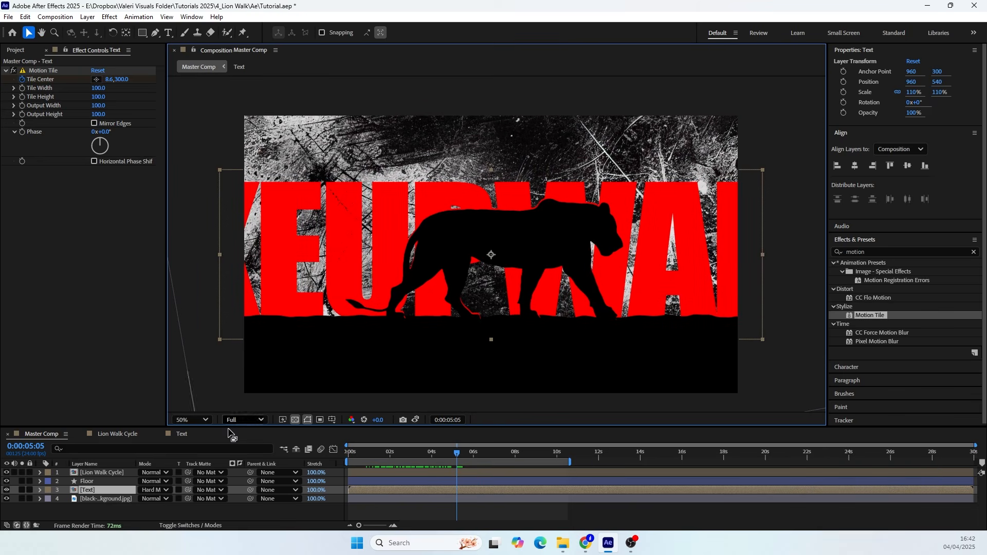
Copy the Turbulent Displace effect from the Lion Walk Cycle layer to the Text layer
click(92, 473)
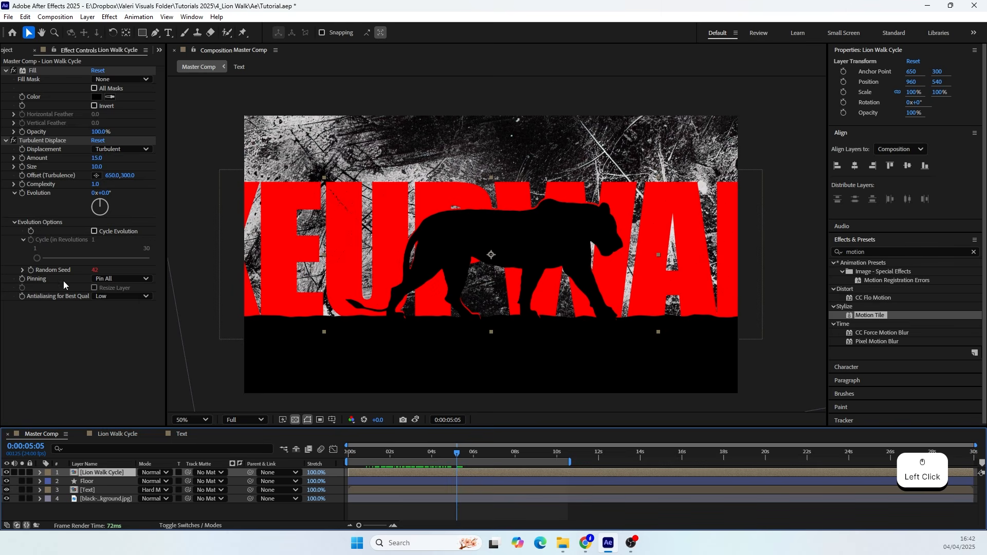
click(32, 144)
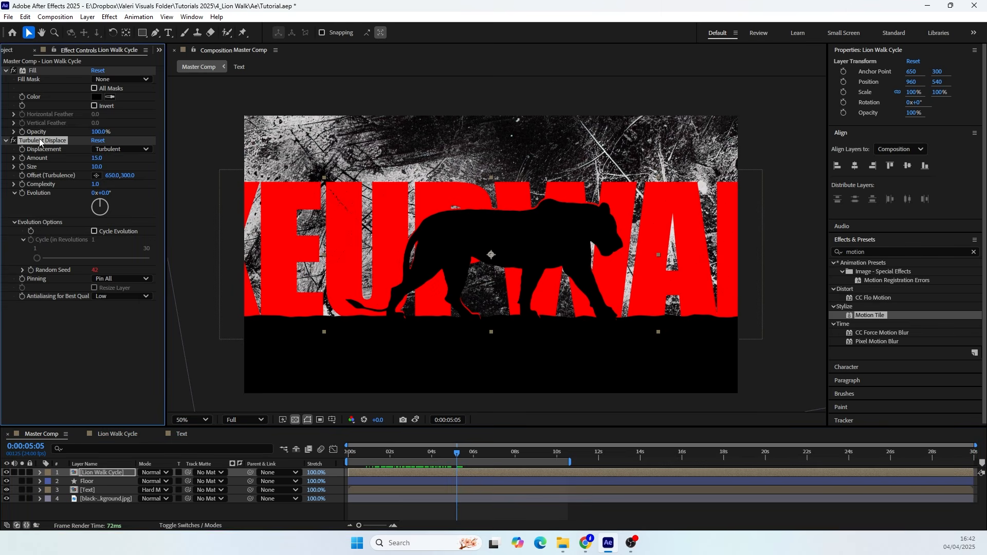
key(ctrl+c)
click(90, 491)
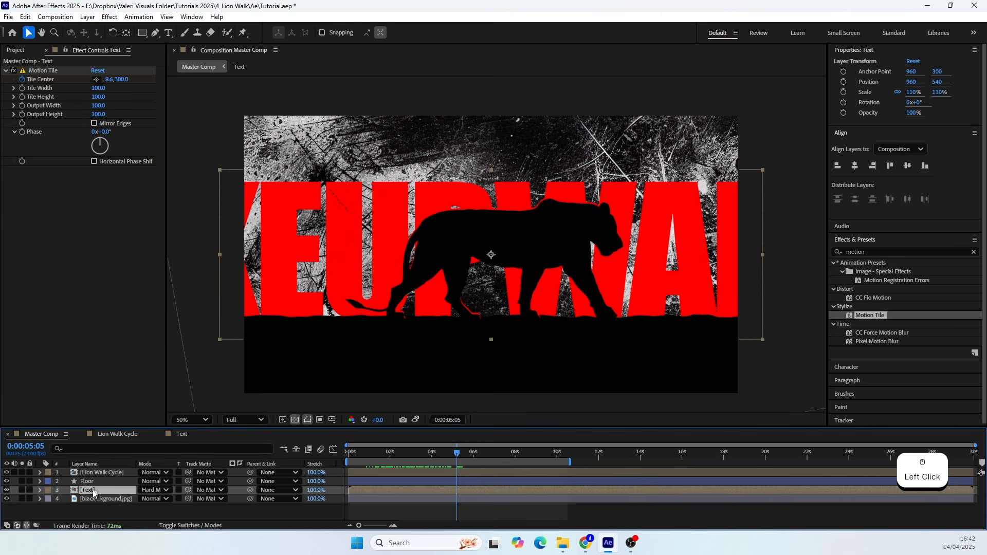
key(ctrl+v)
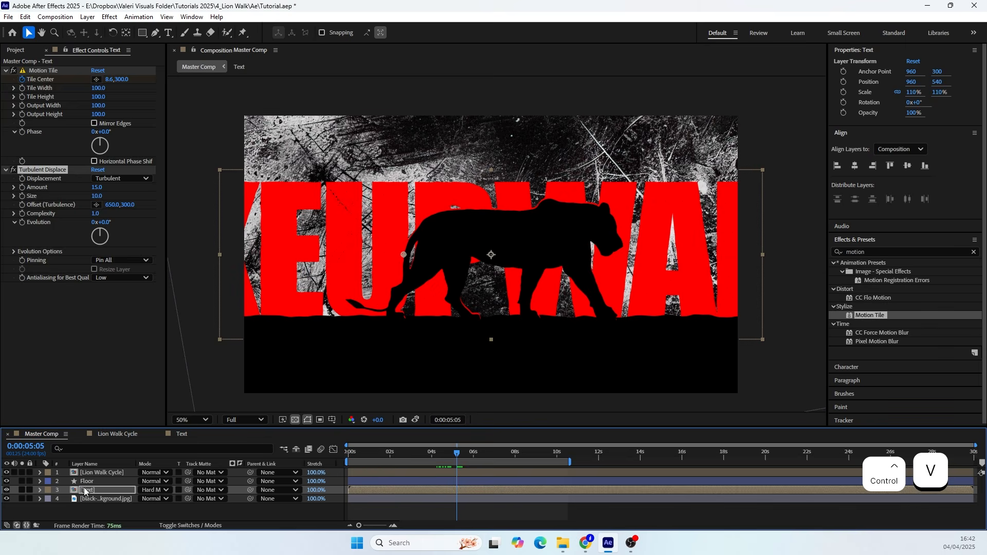
Set the Text layer's Turbulent Displace size to 15 and complexity to 2 for rougher letter edges
scroll(432, 226, up, 2)
key(space)
drag(271, 170, 209, 156)
key(space)
drag(505, 169, 352, 159)
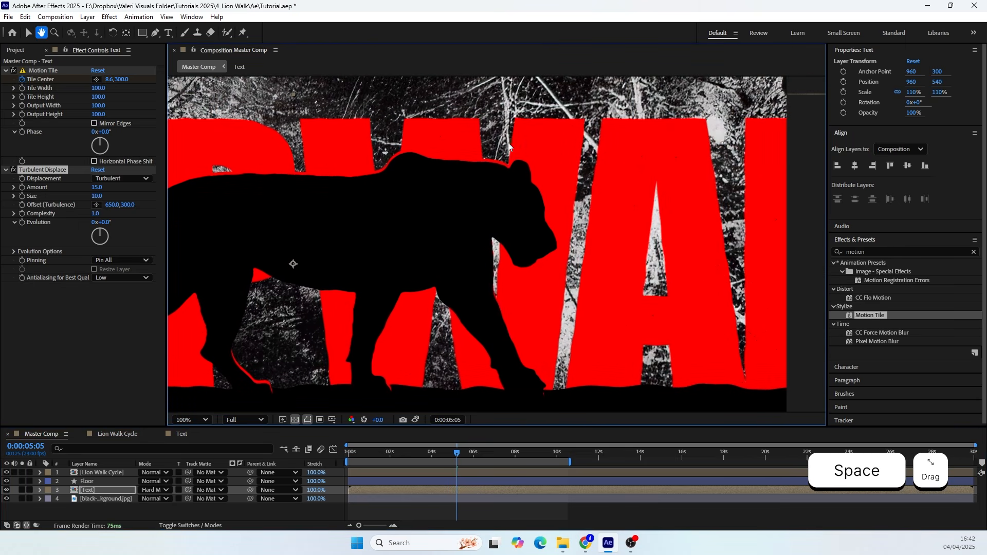
click(96, 196)
text(15)
key(Return)
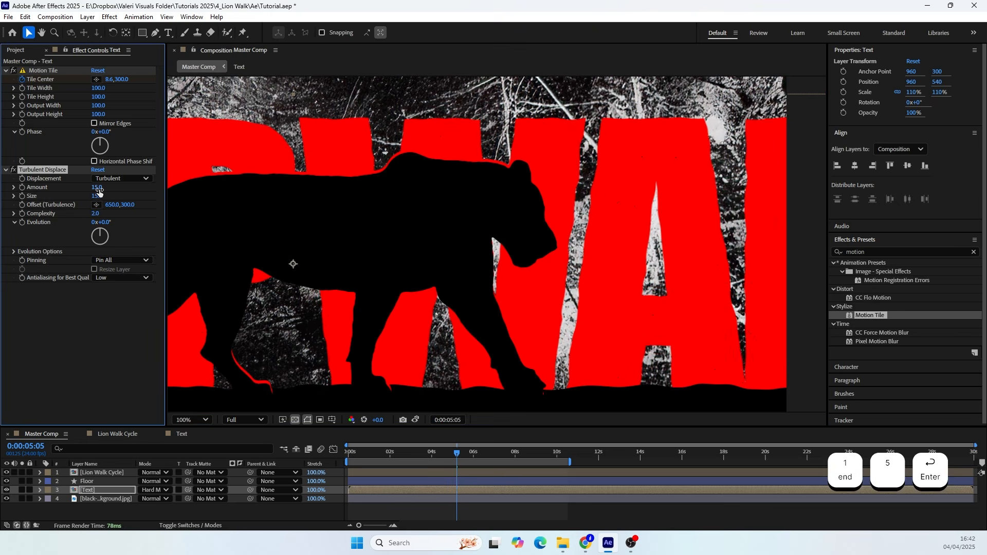
Preview the animation from 0:00:00:00 to check the roughened title behind the walking lion
drag(457, 453, 349, 458)
key(space)
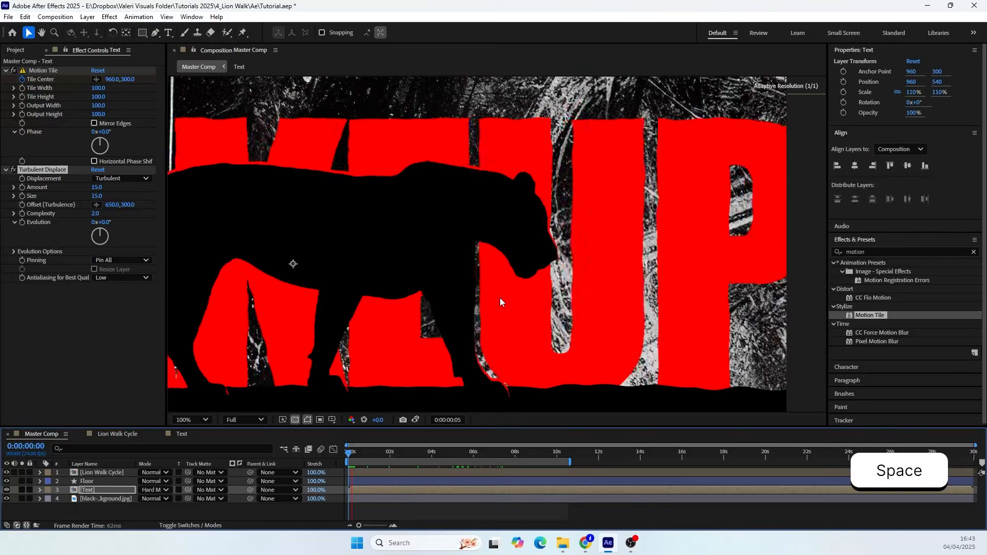
scroll(576, 250, down, 2)
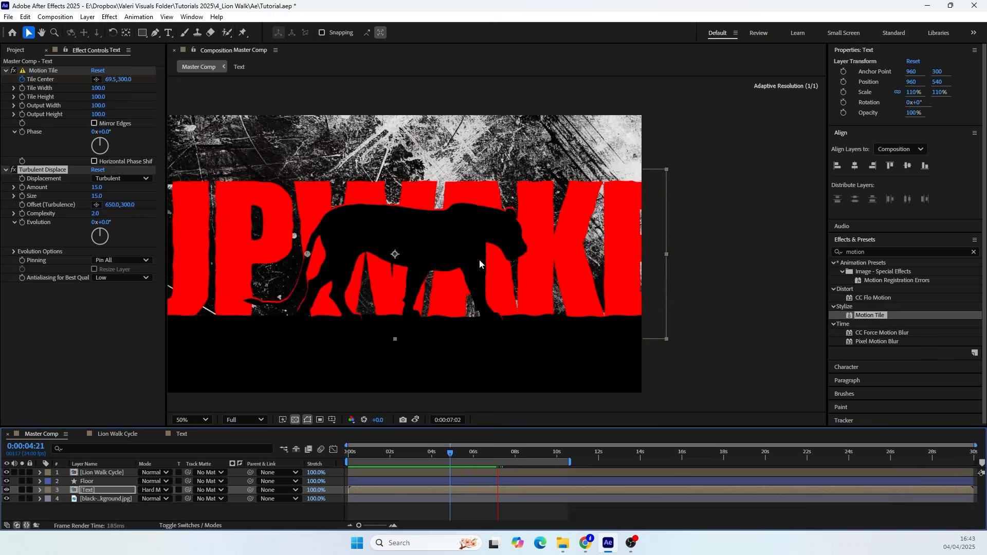
key(space)
drag(250, 253, 347, 252)
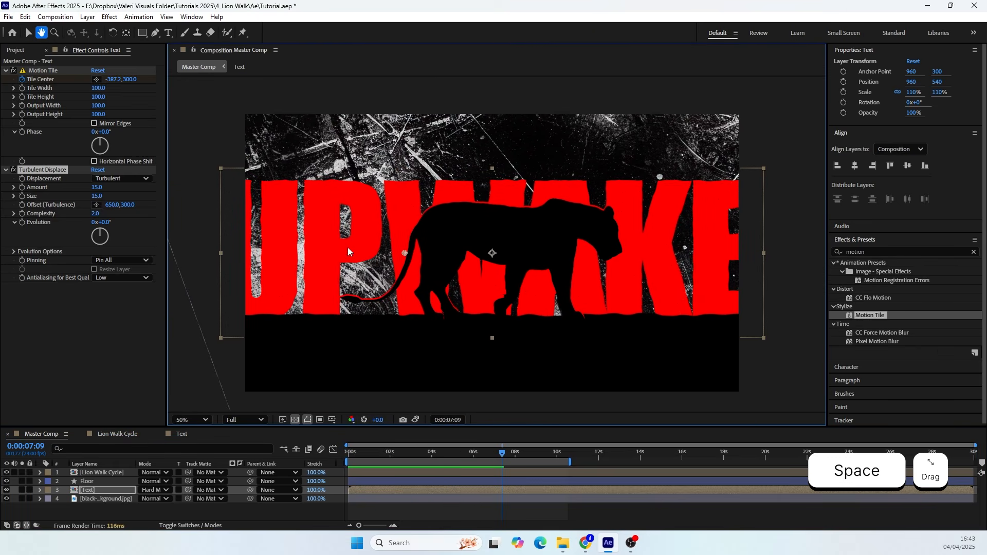
Add an adjustment layer above all layers in the Master Comp and name it Posterize Time
click(91, 511)
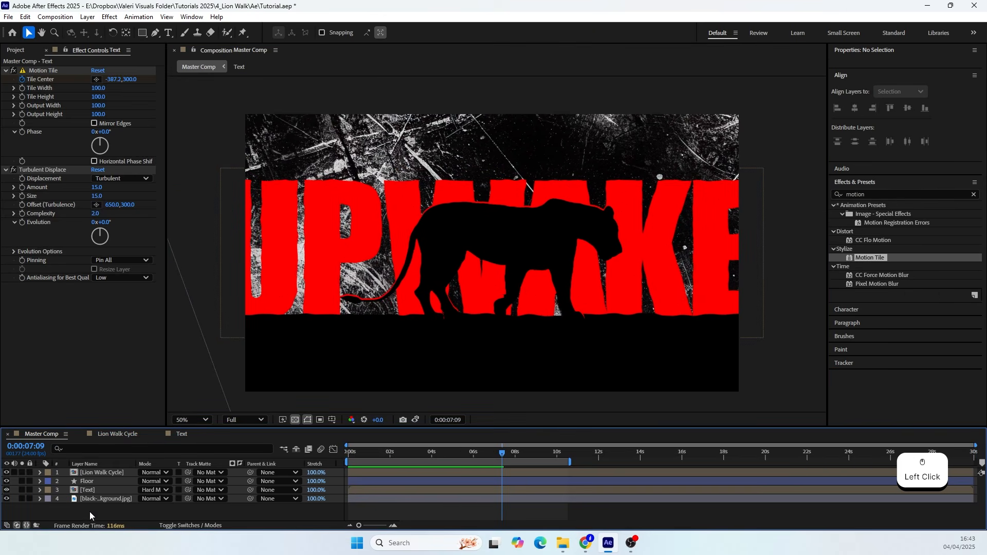
drag(503, 455, 350, 455)
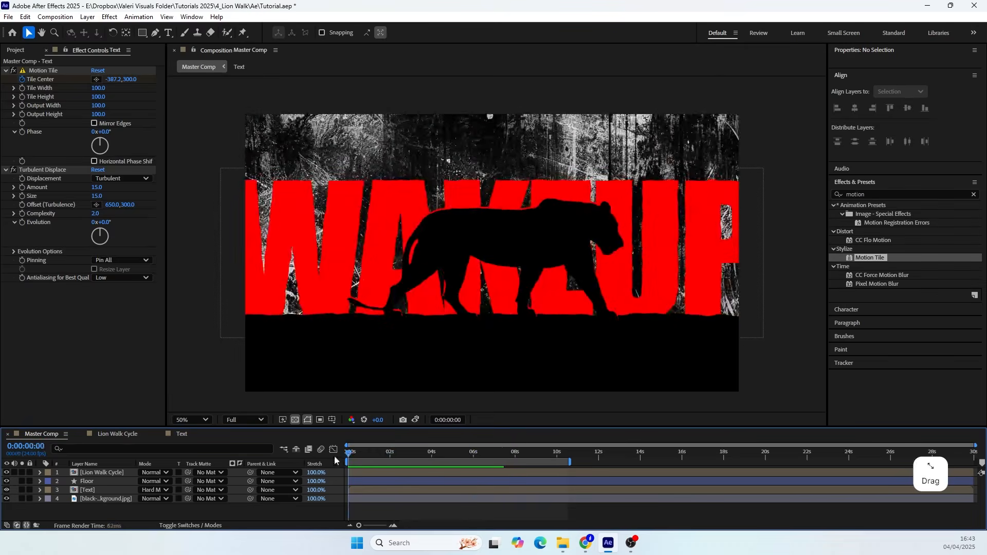
right_click(100, 517)
mouse_move(115, 386)
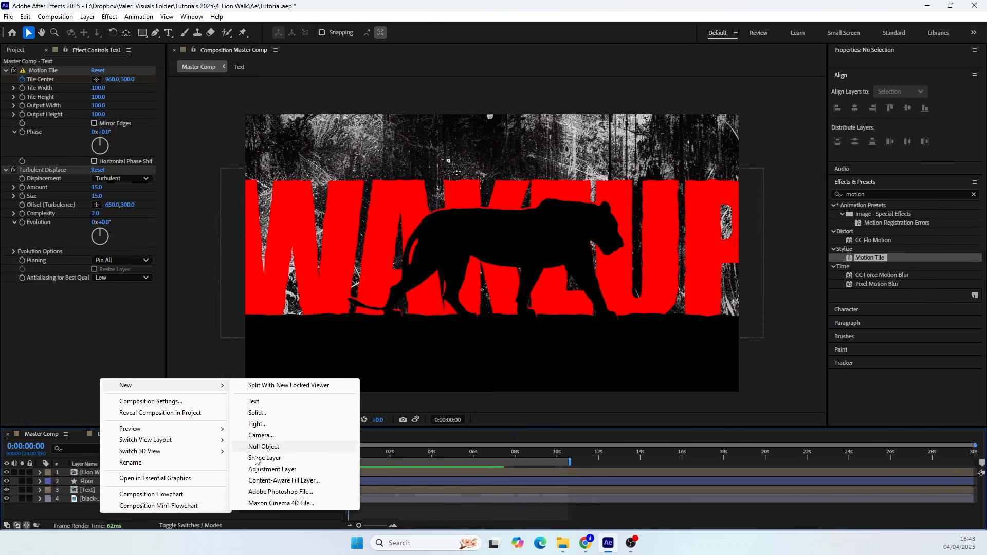
click(268, 471)
key(Return)
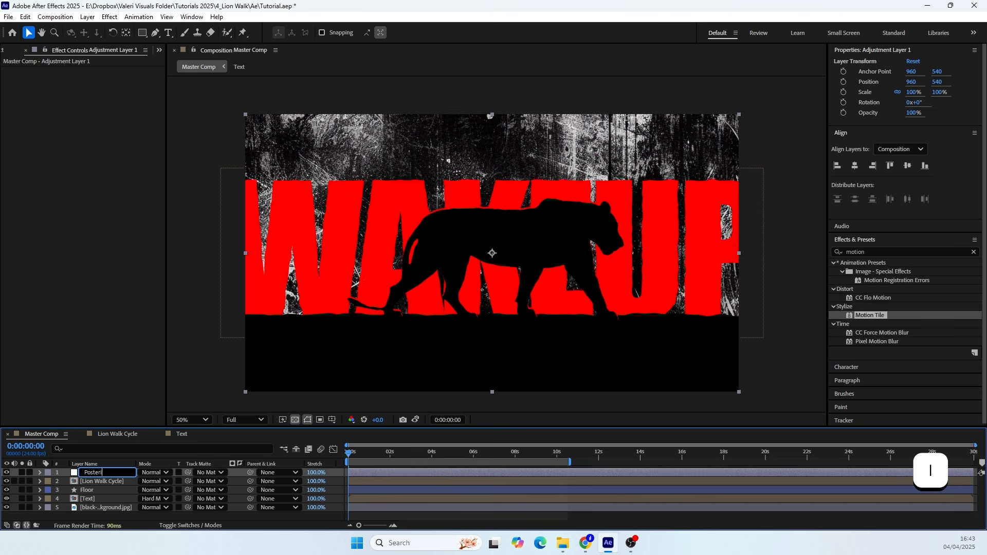
text(Posterize Time)
key(Return)
Apply the Posterize Time effect with a frame rate of 12 to the Posterize Time adjustment layer
key(ctrl+f)
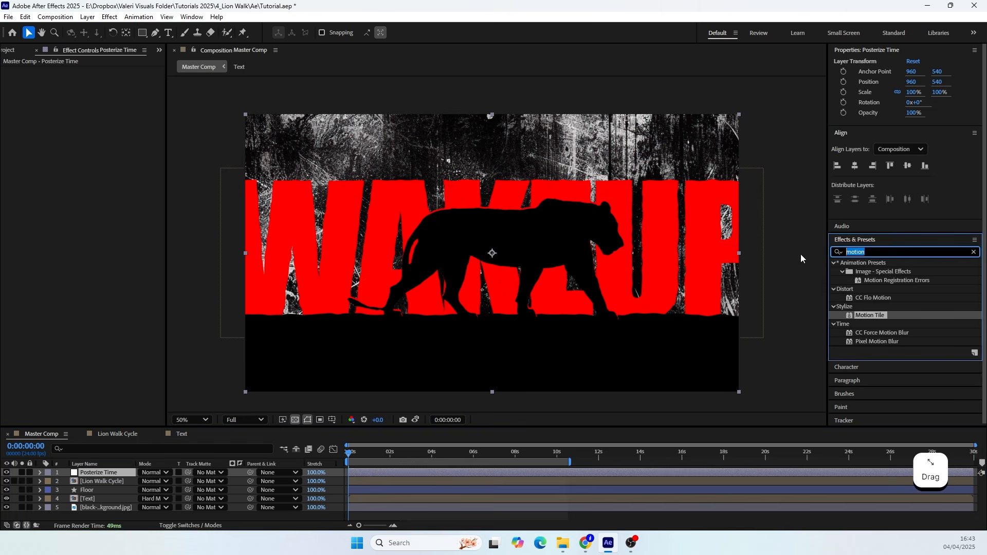
text(posteriz)
drag(871, 289, 520, 340)
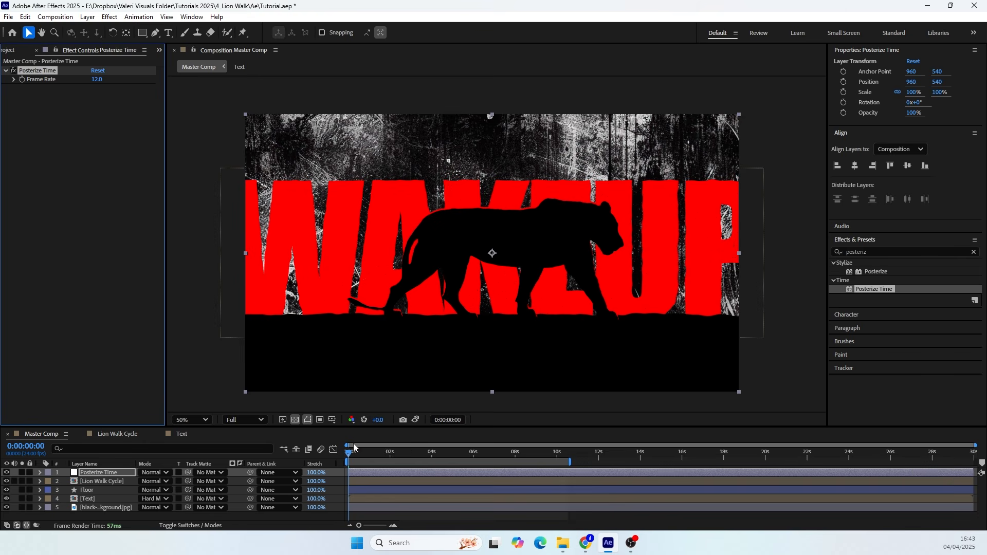
Fit the composition in the viewer and preview the posterized animation from the start
click(196, 421)
click(186, 218)
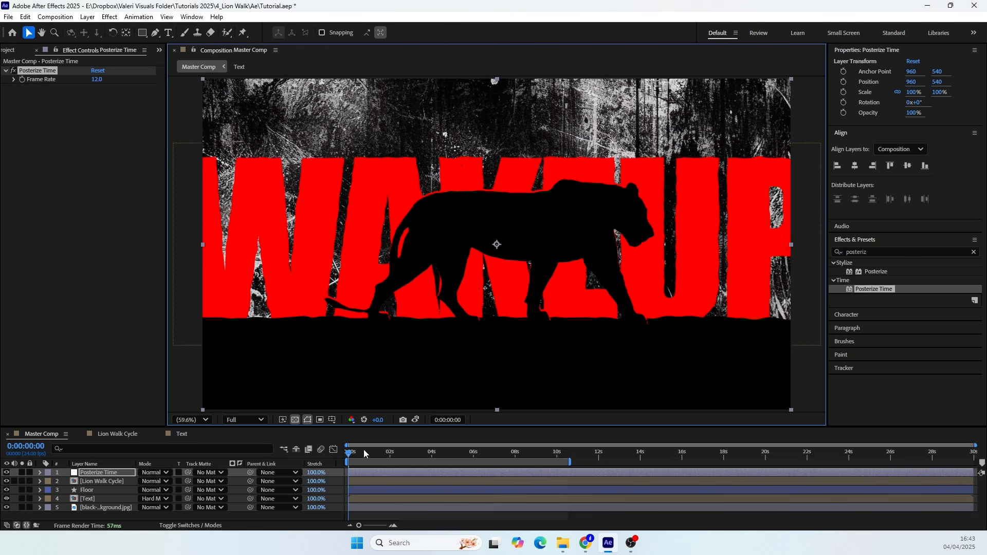
drag(365, 453, 211, 517)
click(209, 516)
key(space)
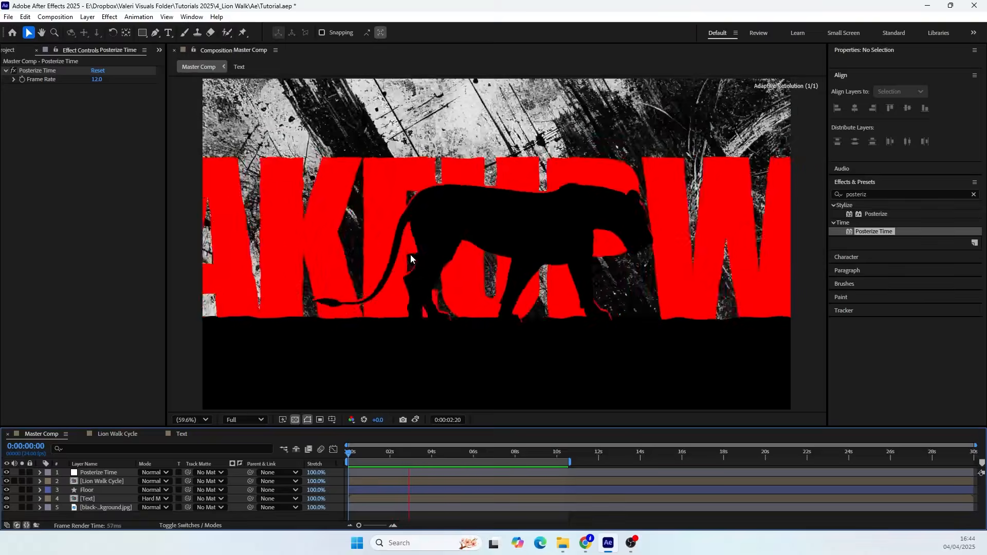
key(space)
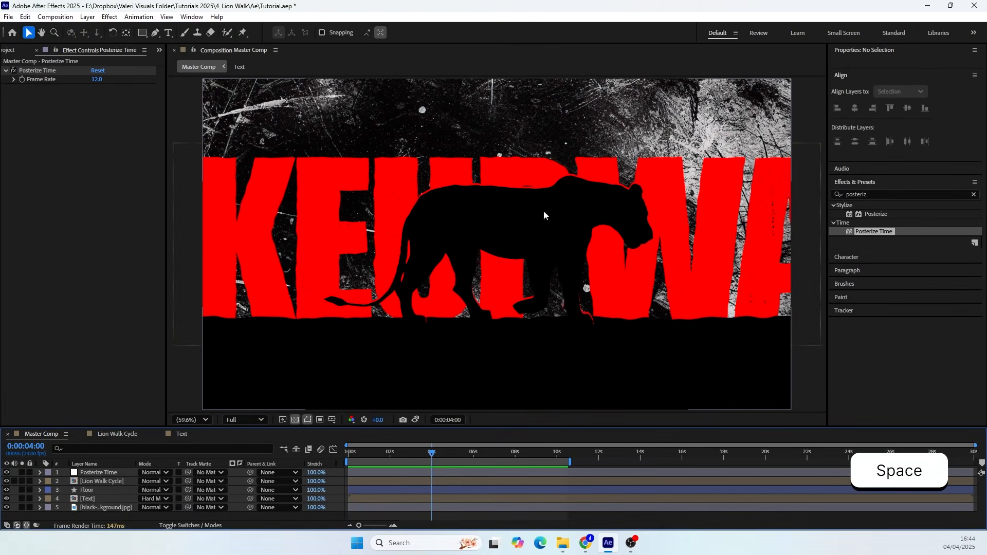
Open the Lion Walk Cycle composition and start Track Motion on the Lion Walk Cycle.mp4 layer
double_click(95, 482)
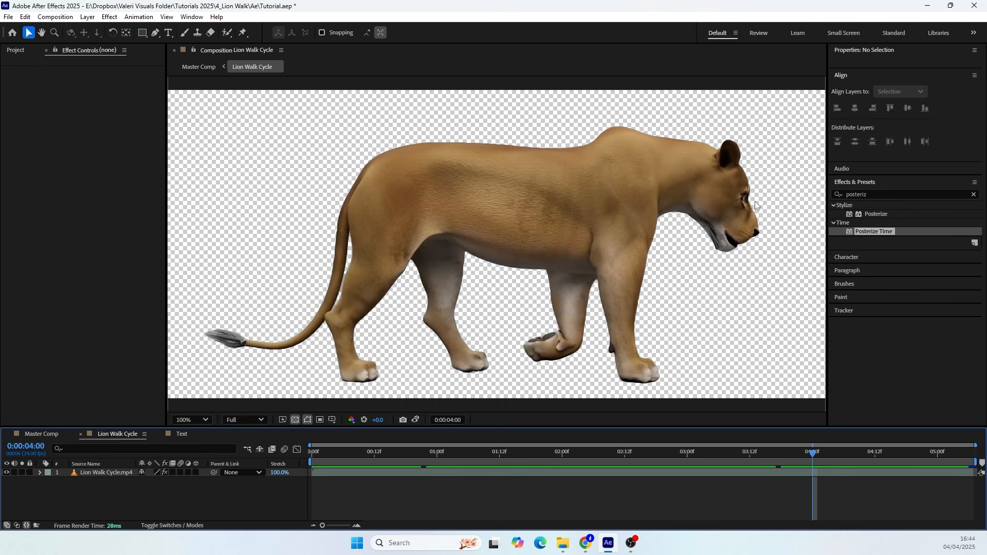
click(844, 311)
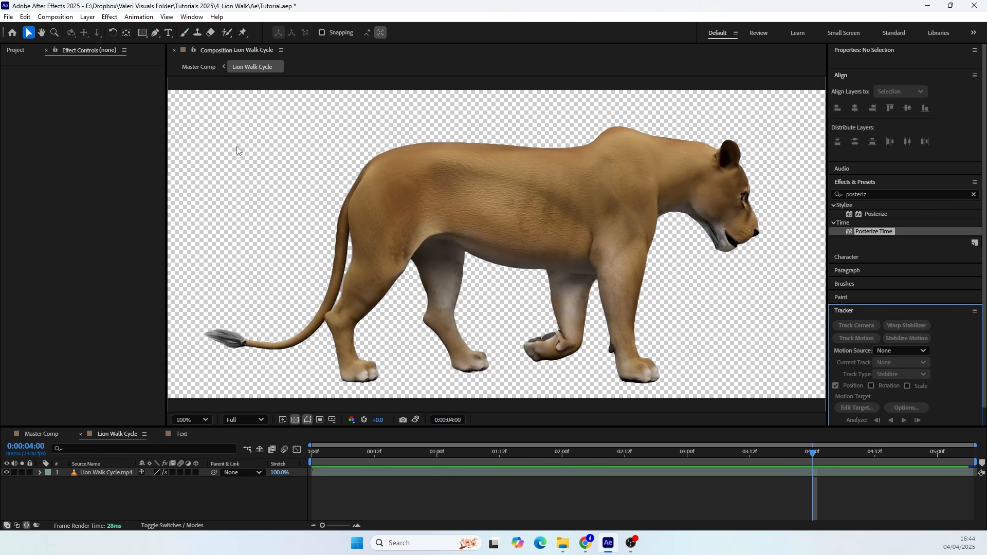
click(190, 18)
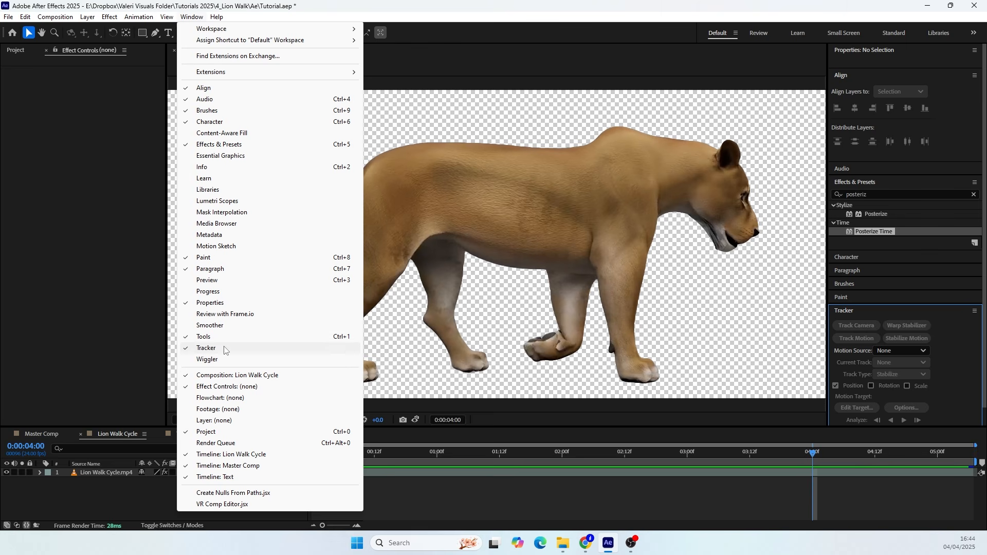
click(703, 469)
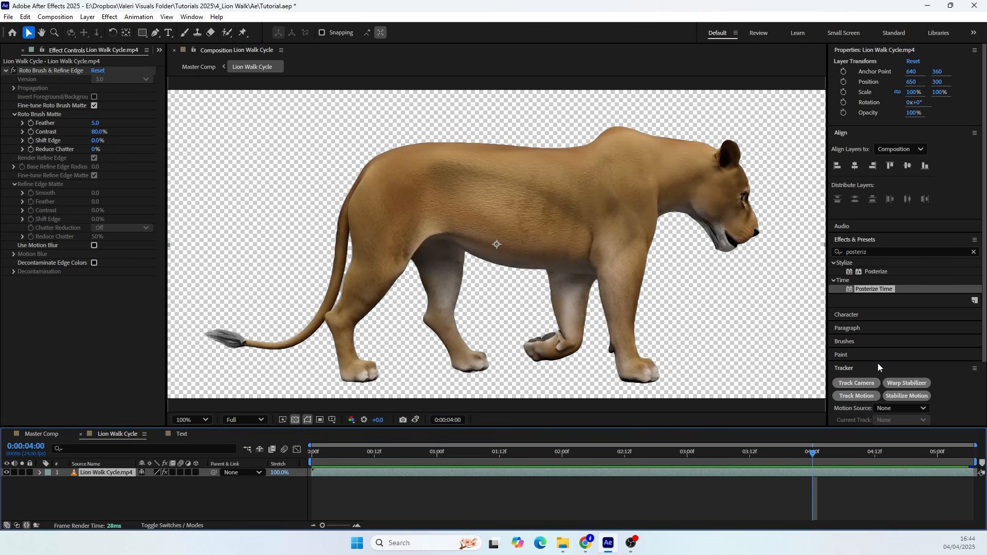
click(853, 399)
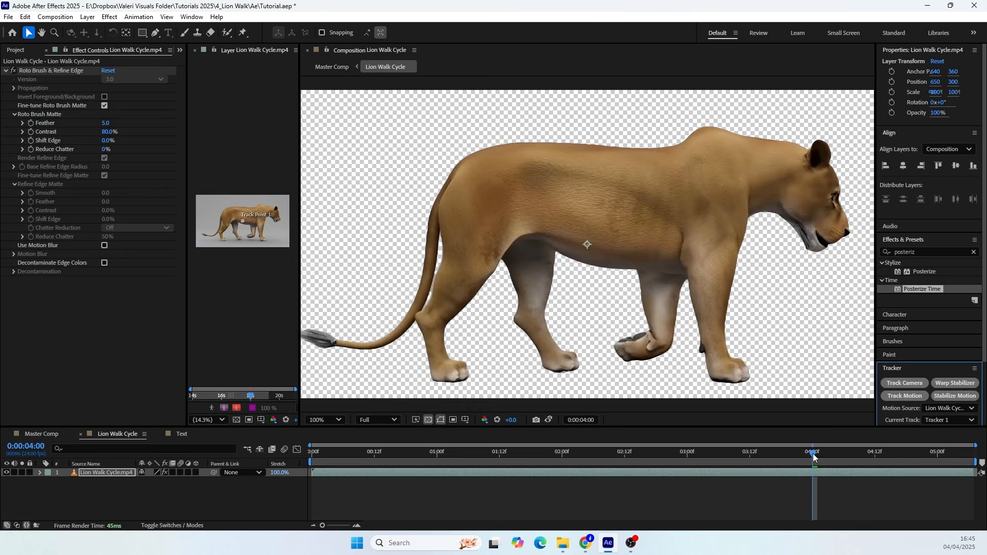
Move Track Point 1 onto the lion's eye at 0:00:00:00 in the enlarged layer view
drag(813, 452, 239, 479)
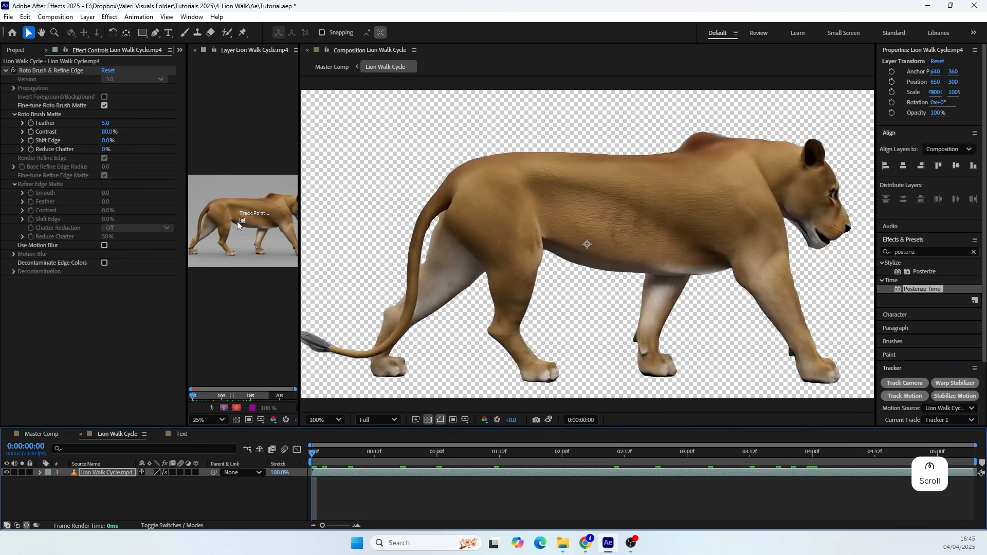
scroll(242, 222, up, 3)
drag(302, 188, 669, 204)
scroll(457, 217, up, 2)
drag(457, 217, 559, 189)
scroll(567, 194, up, 2)
scroll(428, 236, up, 2)
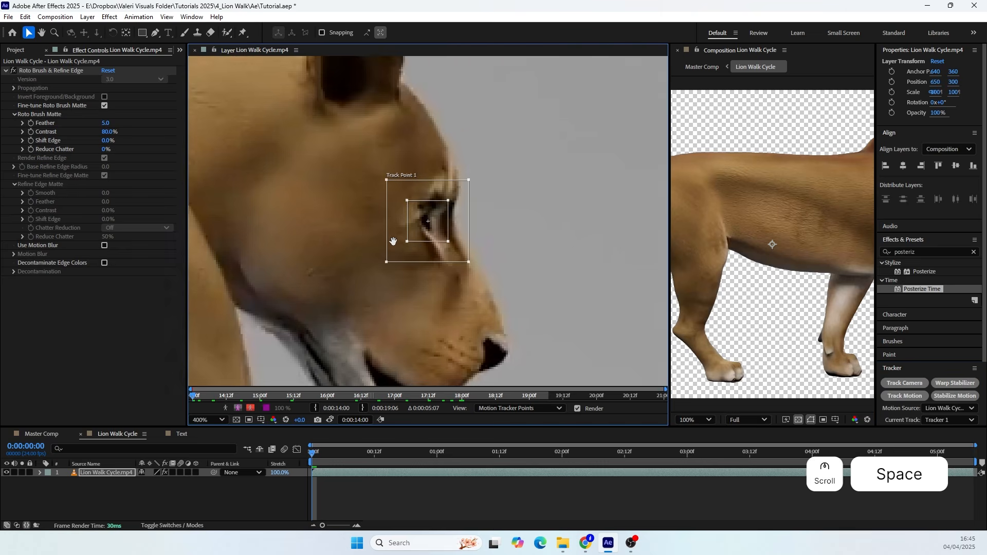
Shrink the track point's inner feature region tightly around the lion's eye and centre it on the pupil
drag(398, 234, 461, 211)
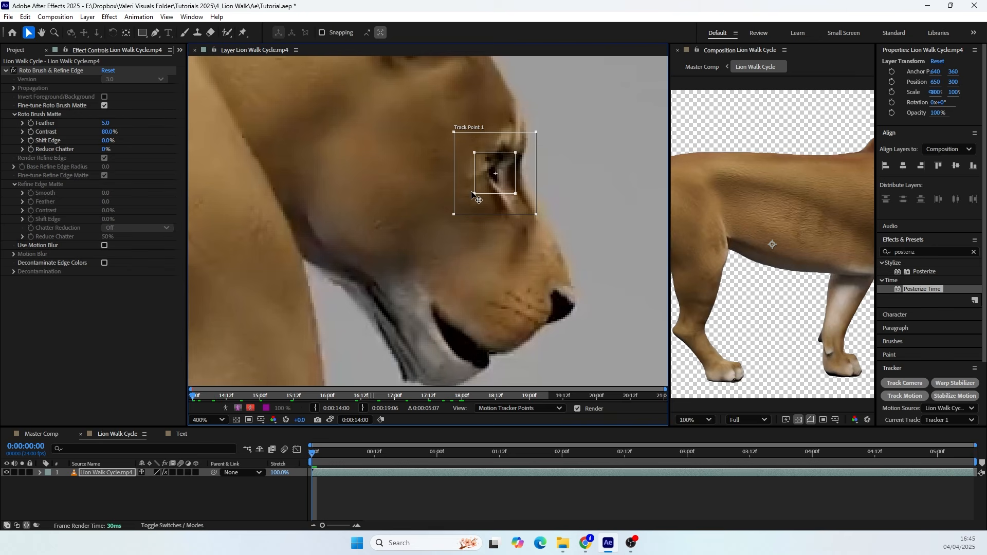
click(476, 193)
click(480, 187)
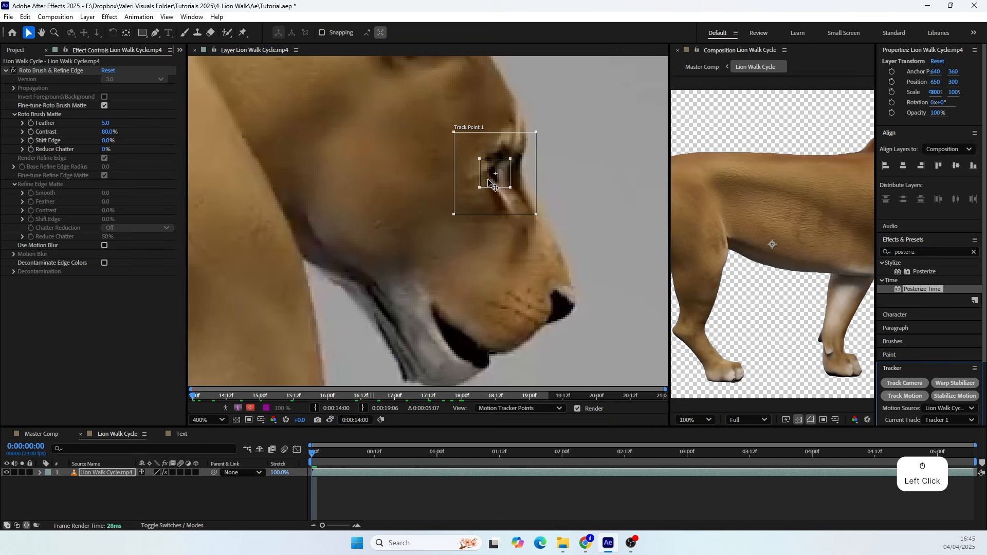
click(489, 180)
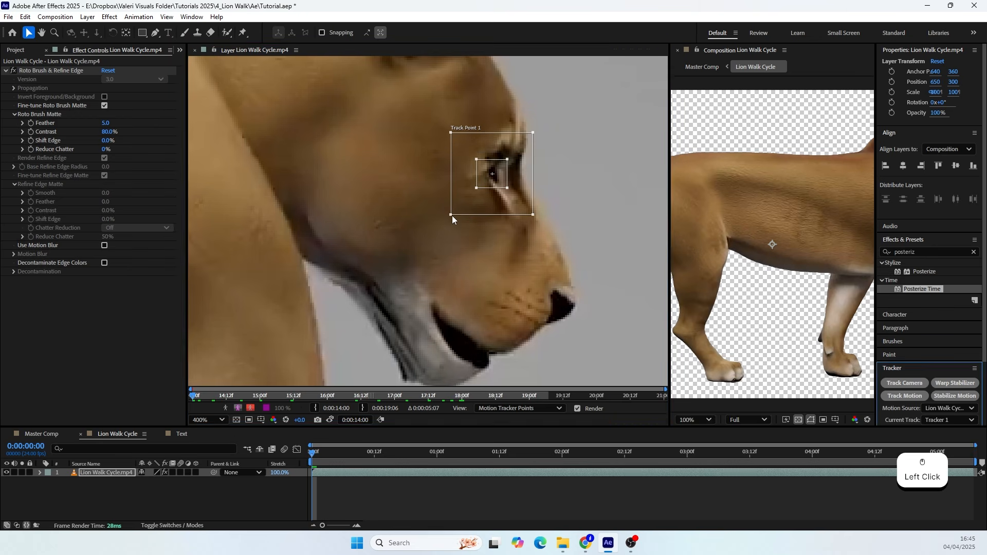
Enlarge the track point's search region around the eye and analyze the position motion forward through the clip
drag(451, 214, 428, 237)
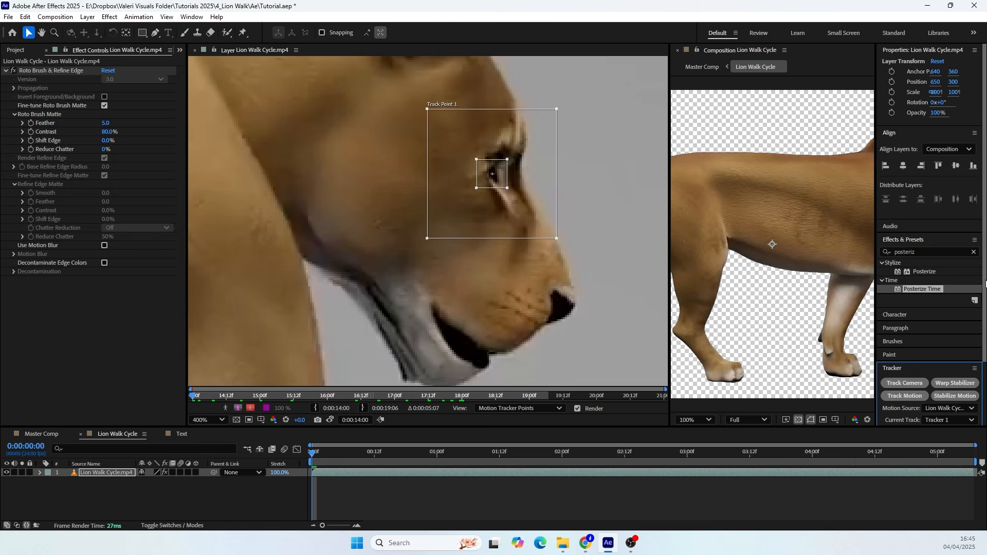
drag(983, 306, 983, 369)
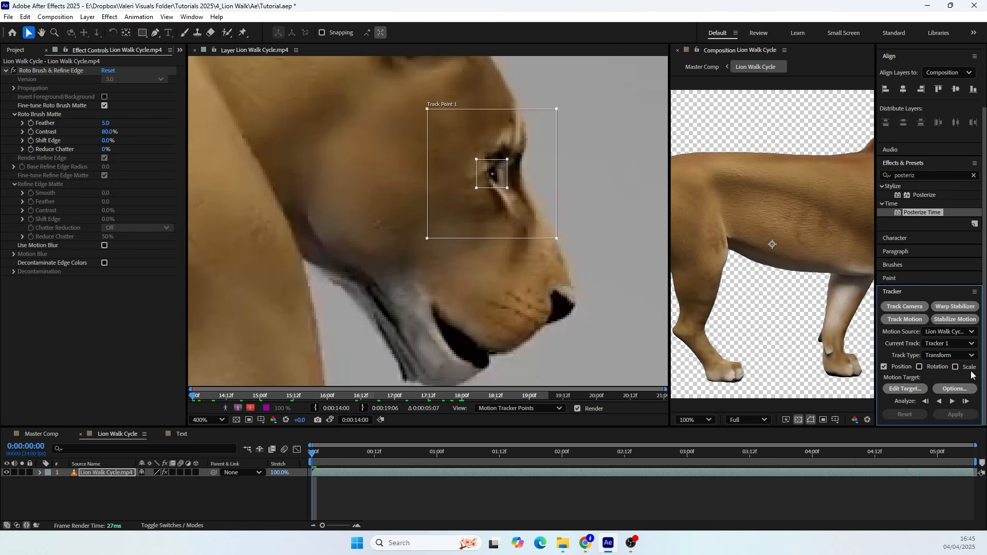
click(952, 402)
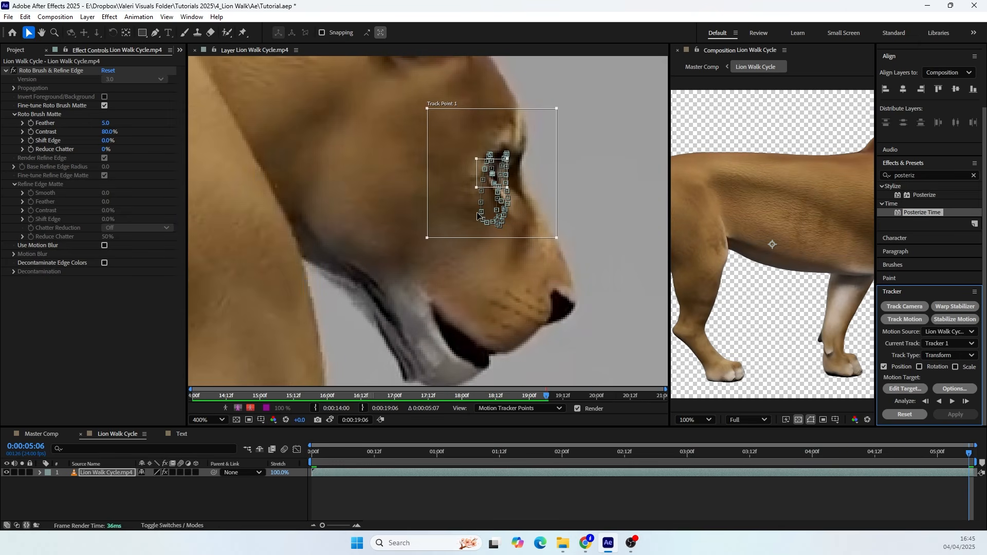
Add a null object to the Lion Walk Cycle composition and move it onto the lion's eye
right_click(73, 492)
mouse_move(170, 365)
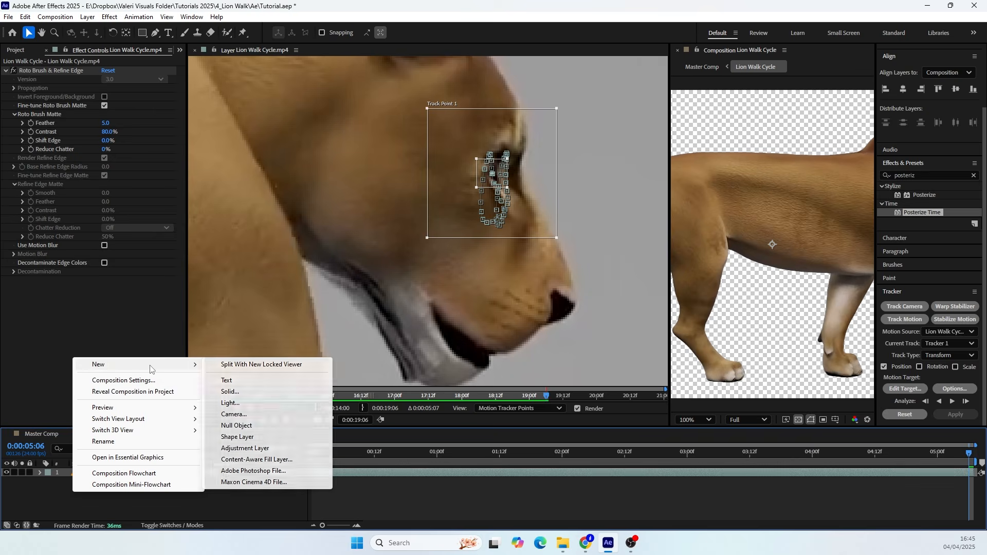
click(224, 428)
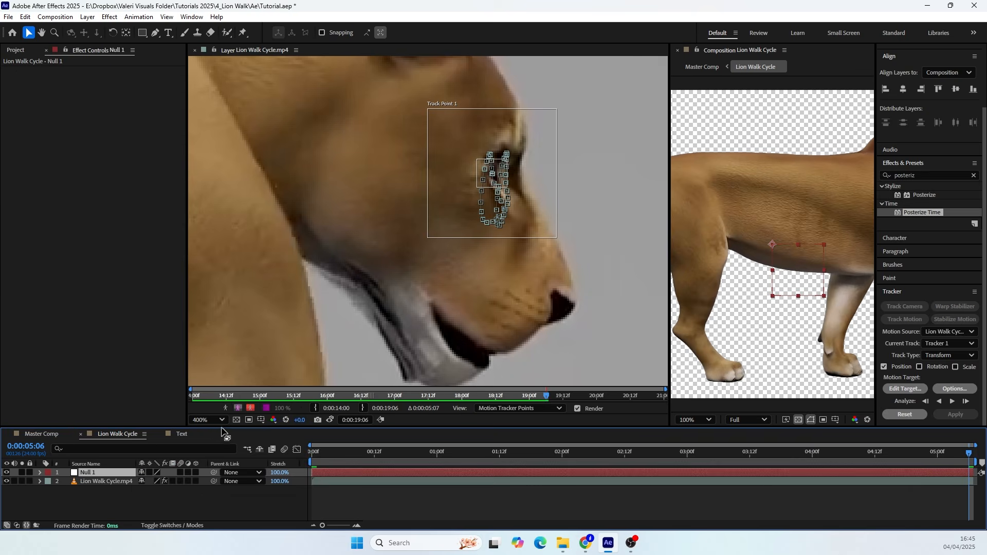
scroll(355, 251, down, 5)
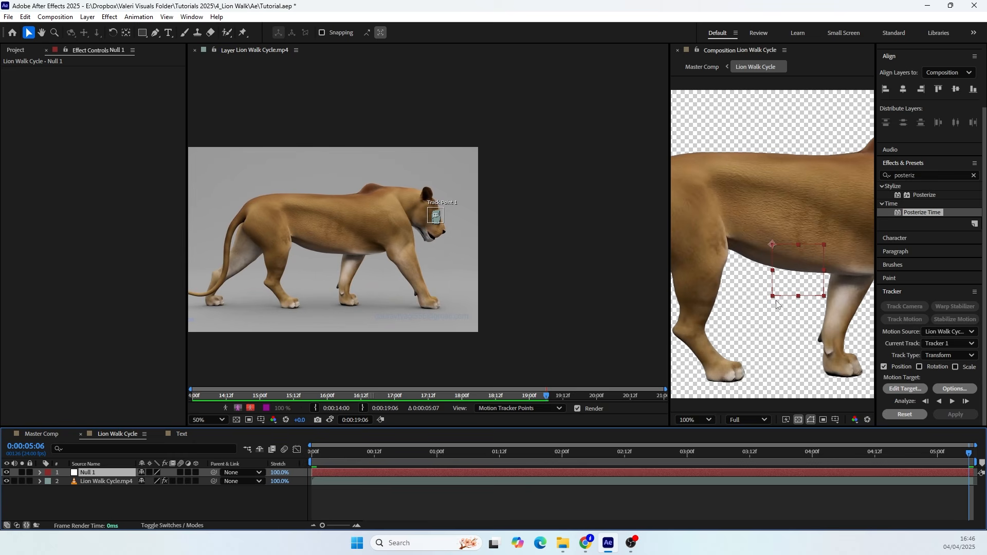
drag(669, 225, 468, 236)
key(space)
drag(687, 256, 565, 256)
drag(572, 292, 818, 245)
scroll(816, 231, up, 1)
key(space)
drag(790, 209, 495, 260)
scroll(619, 240, up, 1)
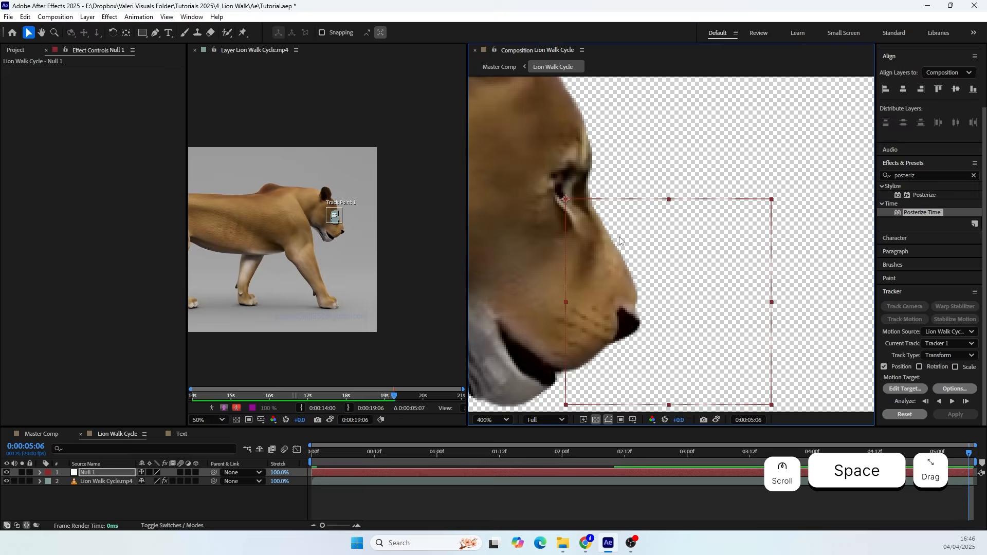
key(space)
drag(588, 244, 634, 271)
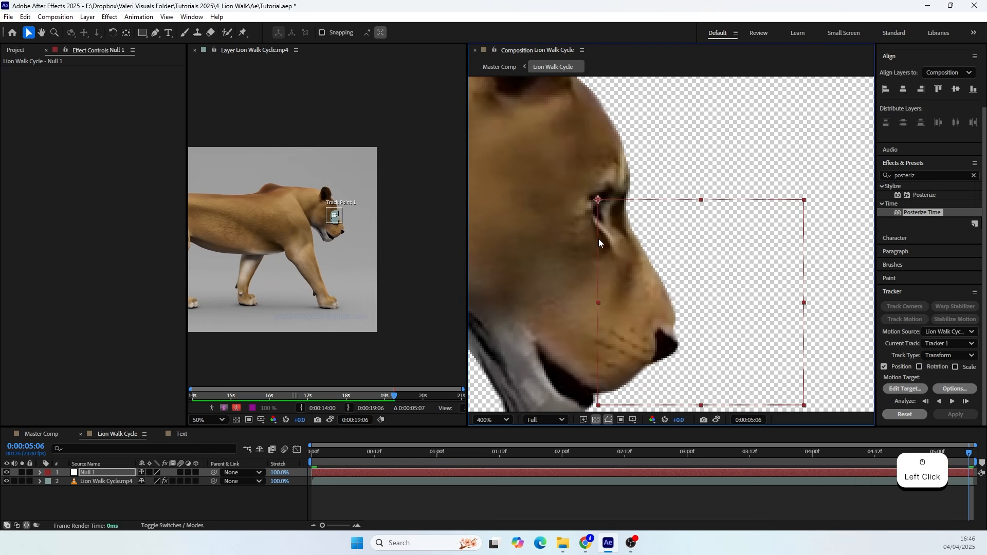
Set Null 1 as the motion target of Tracker 1 and apply the tracking data in X and Y
click(329, 482)
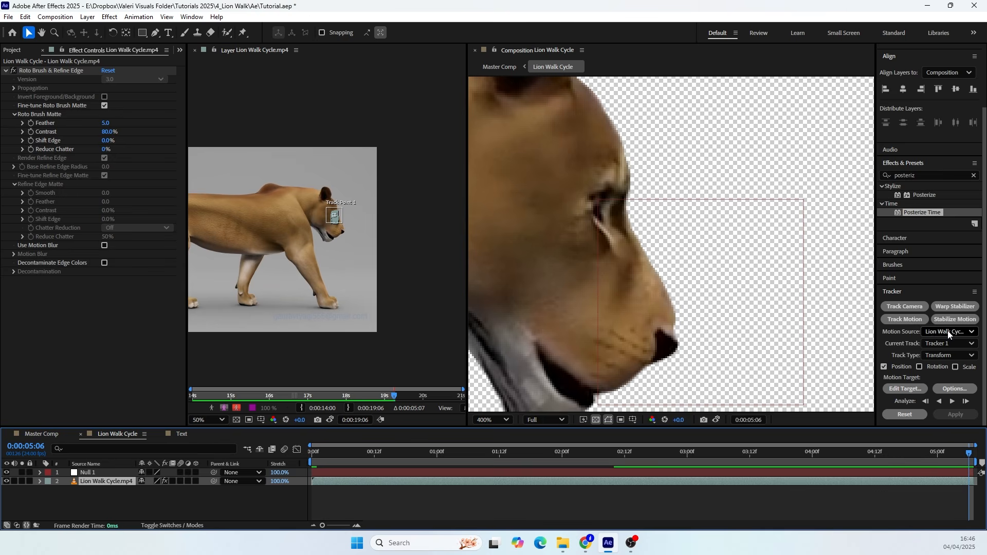
click(905, 388)
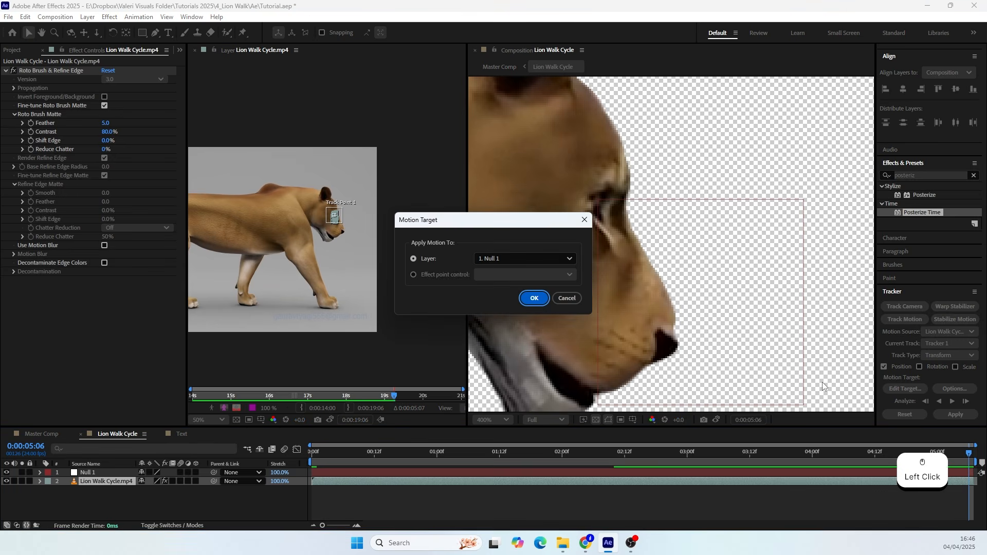
click(488, 262)
click(493, 277)
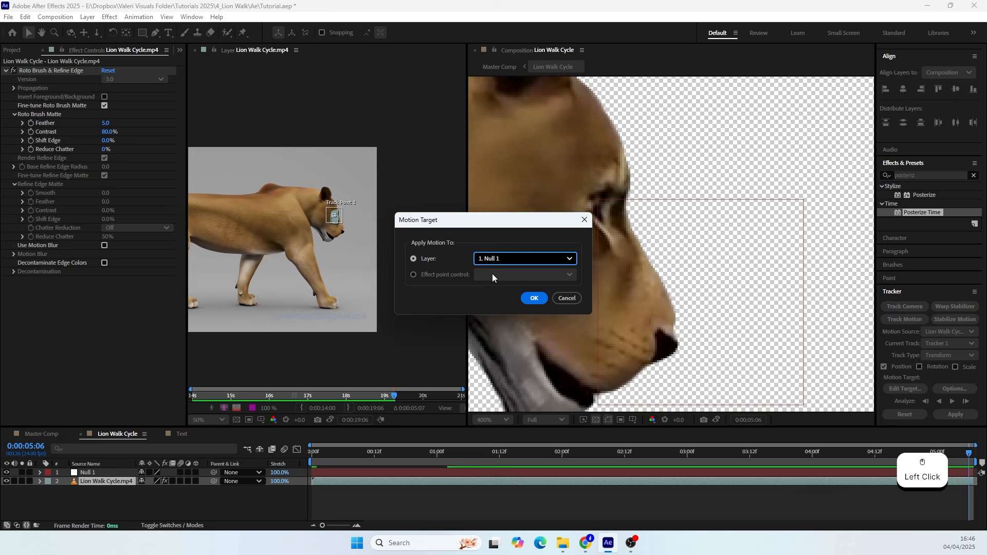
click(535, 298)
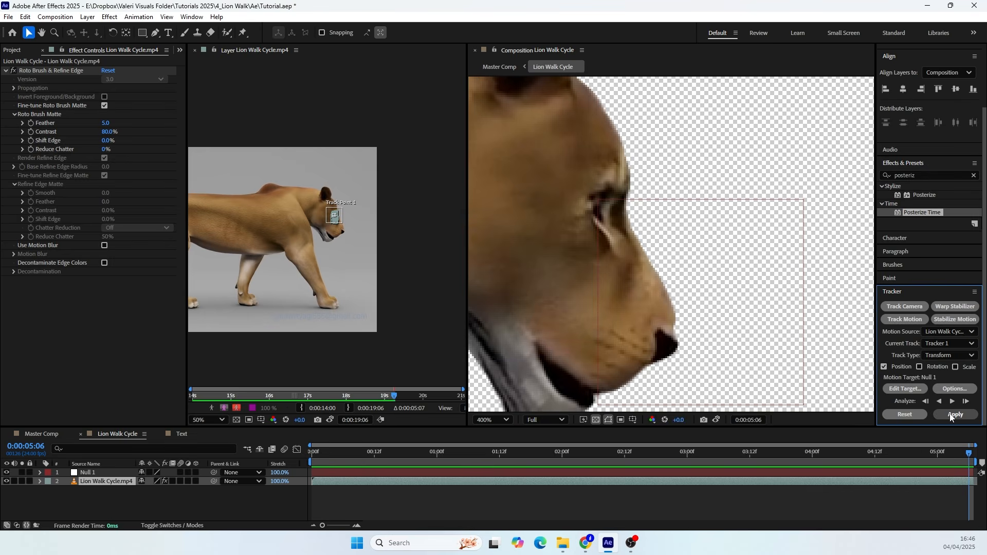
click(954, 415)
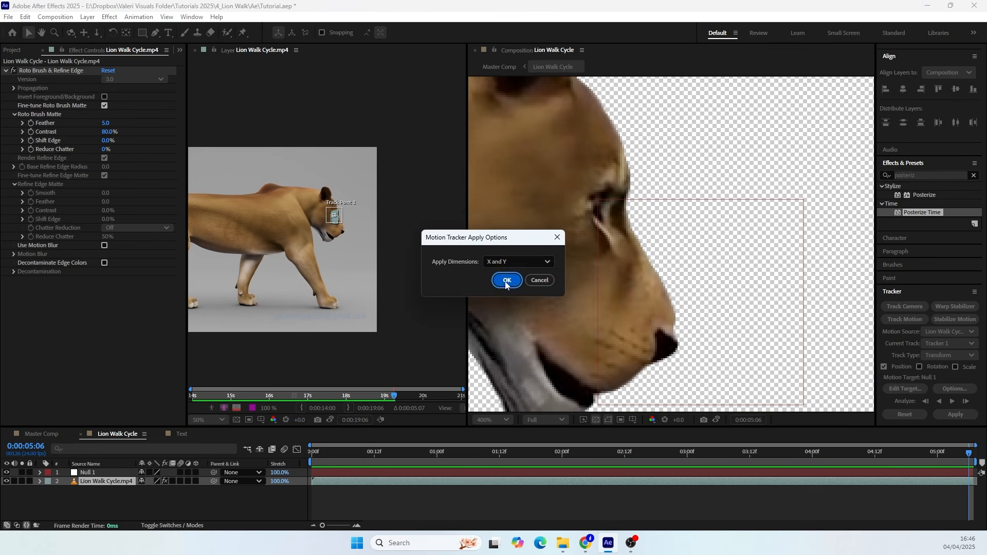
click(506, 282)
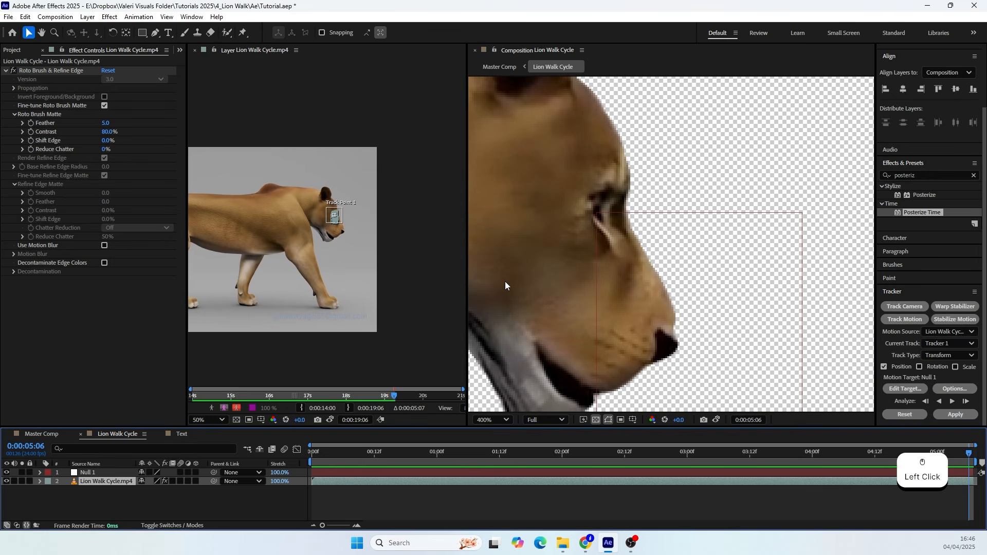
At 0:00:01:12 in the Lion Walk Cycle composition, draw a small triangular shape over the lion's eye with the Pen tool
click(195, 51)
drag(327, 450, 499, 452)
click(119, 501)
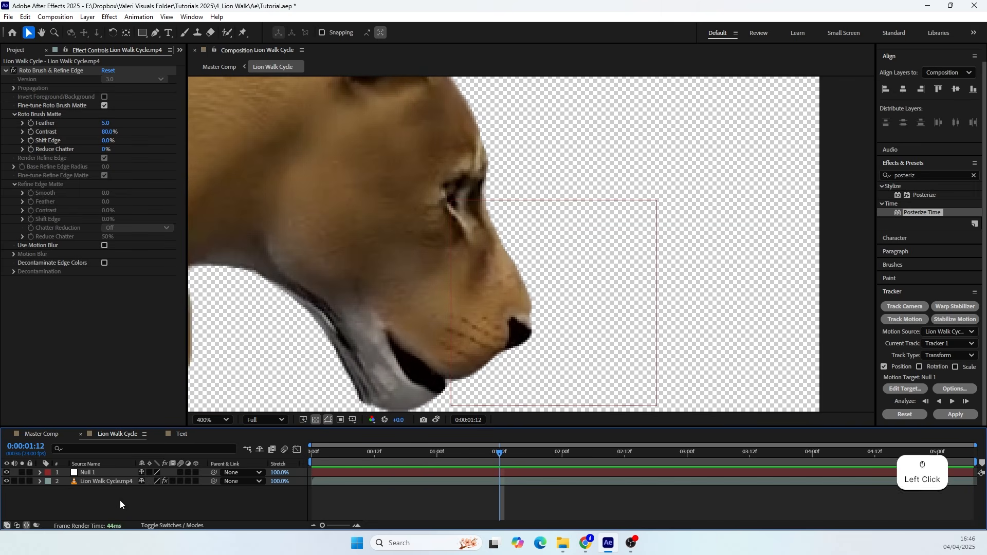
click(154, 33)
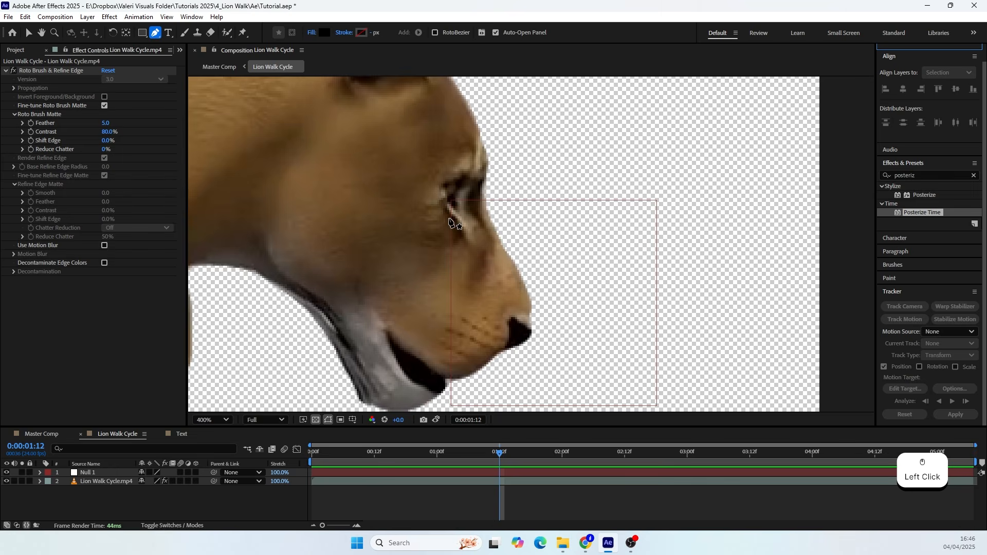
scroll(450, 222, up, 1)
click(395, 120)
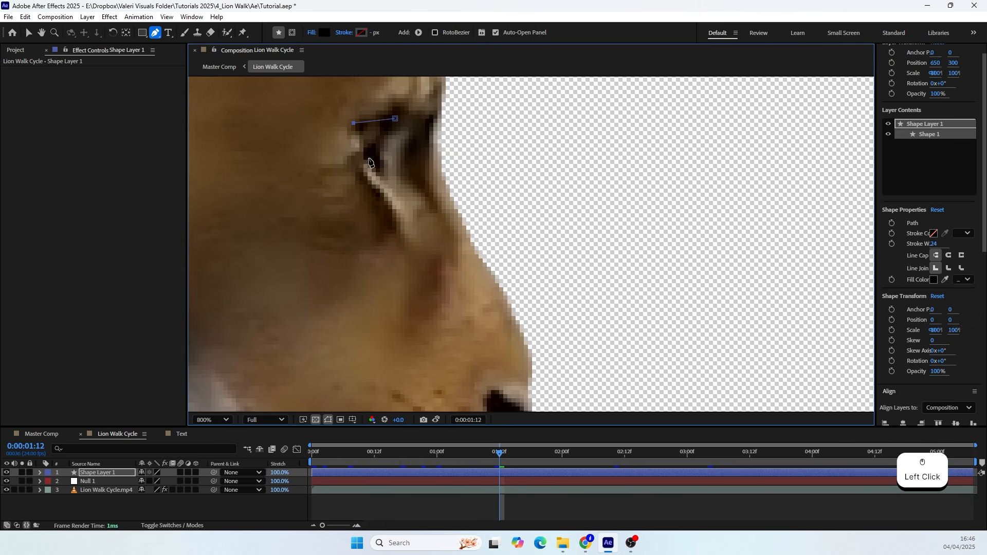
click(366, 158)
click(395, 118)
drag(395, 119, 386, 122)
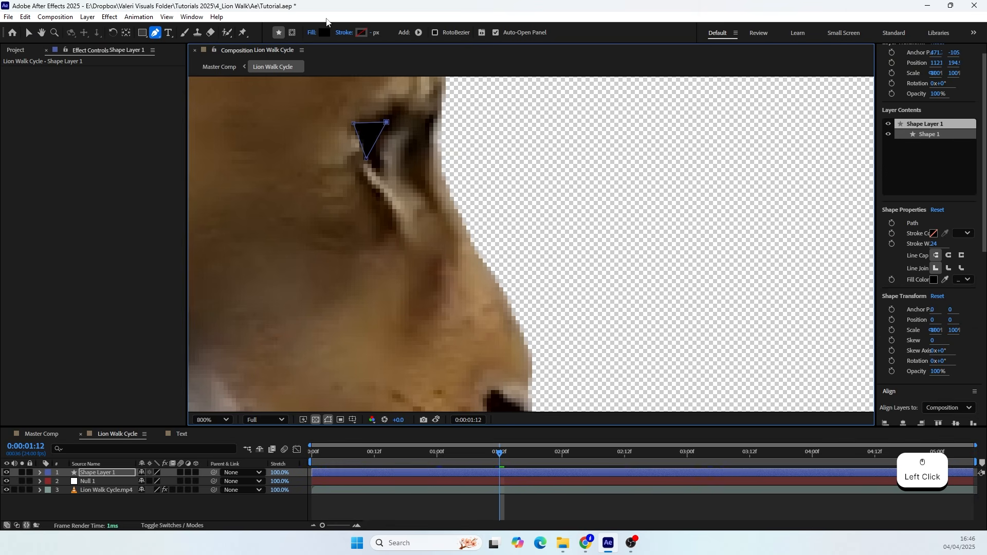
Set the fill colour of the triangular eye shape to a bright, fully saturated yellow
click(324, 32)
click(520, 314)
drag(496, 221, 560, 178)
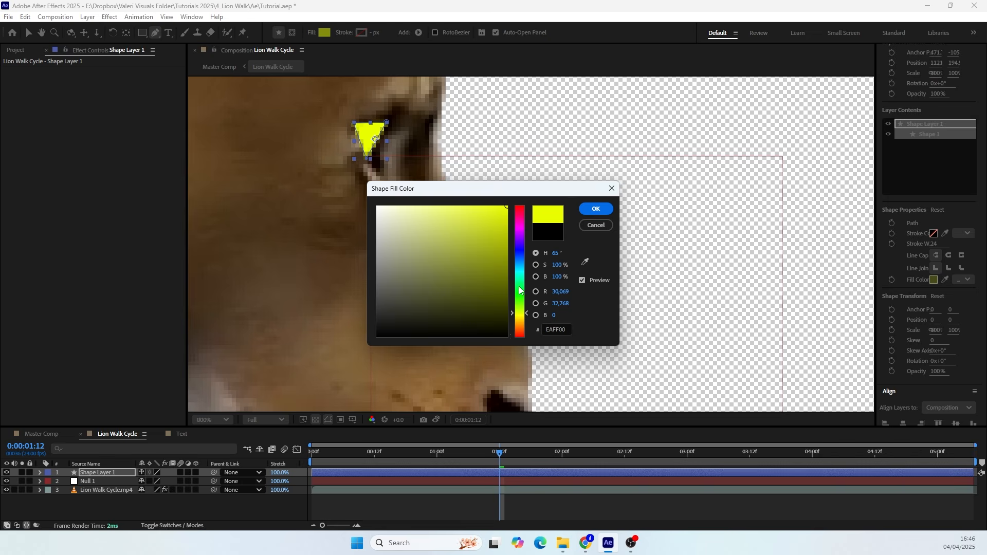
click(519, 315)
click(596, 208)
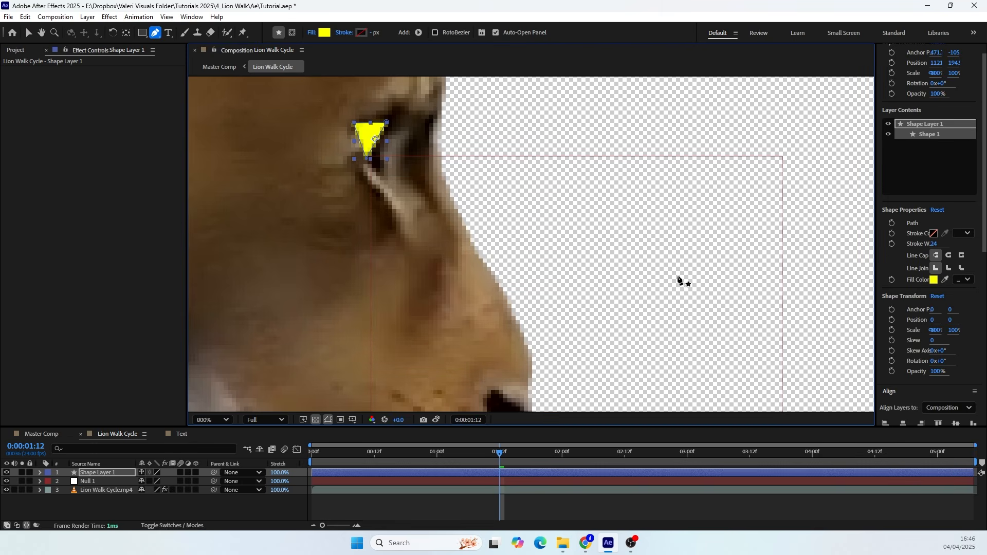
Apply the Glow effect to the yellow eye shape layer and duplicate the effect to strengthen the glow
key(ctrl+5)
text(glo)
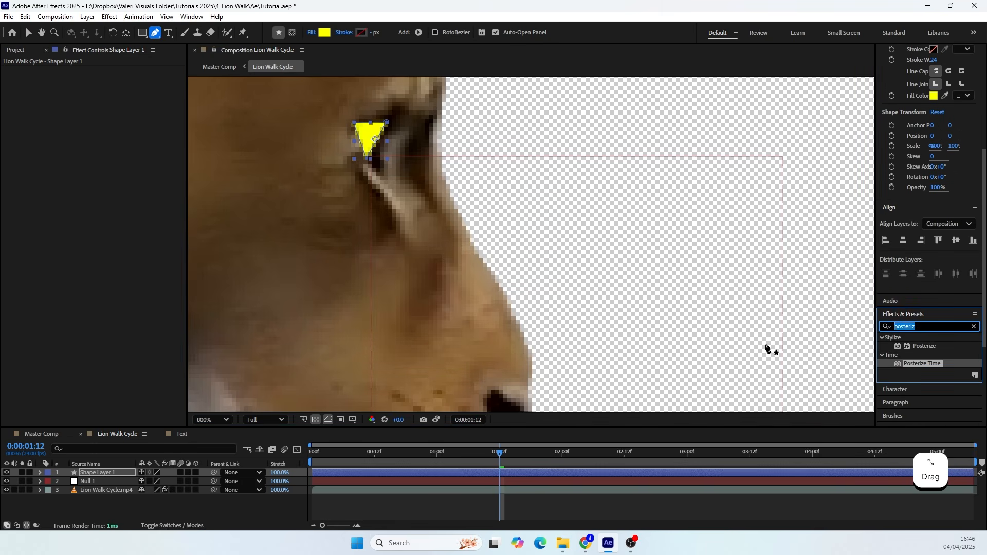
text(w)
drag(920, 390, 109, 476)
click(106, 106)
key(Return)
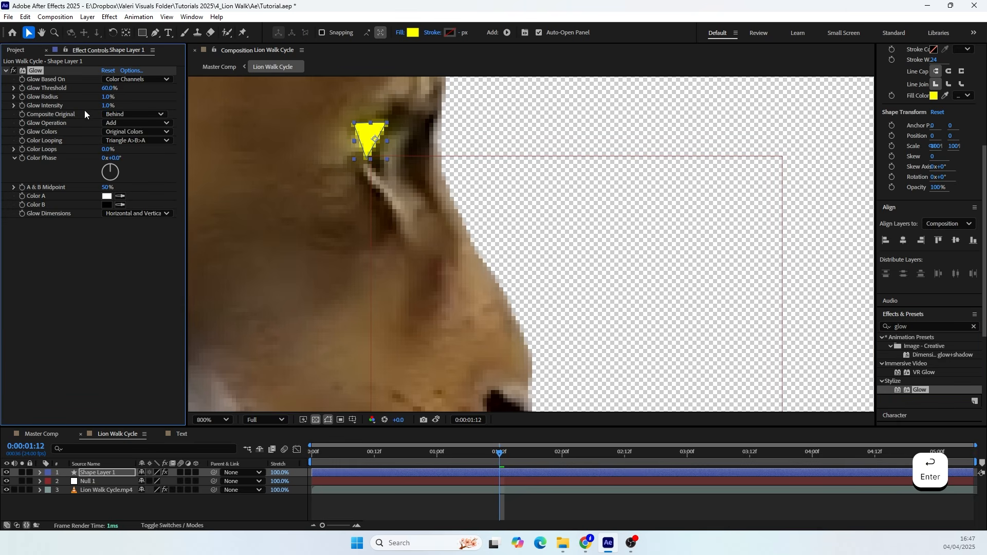
click(39, 72)
key(ctrl+d)
scroll(370, 162, down, 2)
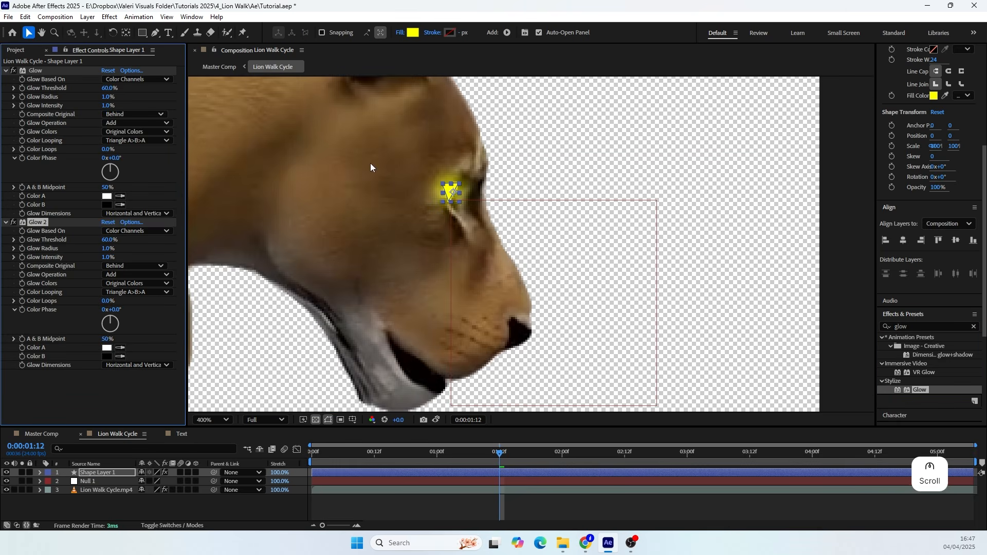
click(90, 405)
click(110, 507)
scroll(468, 241, down, 1)
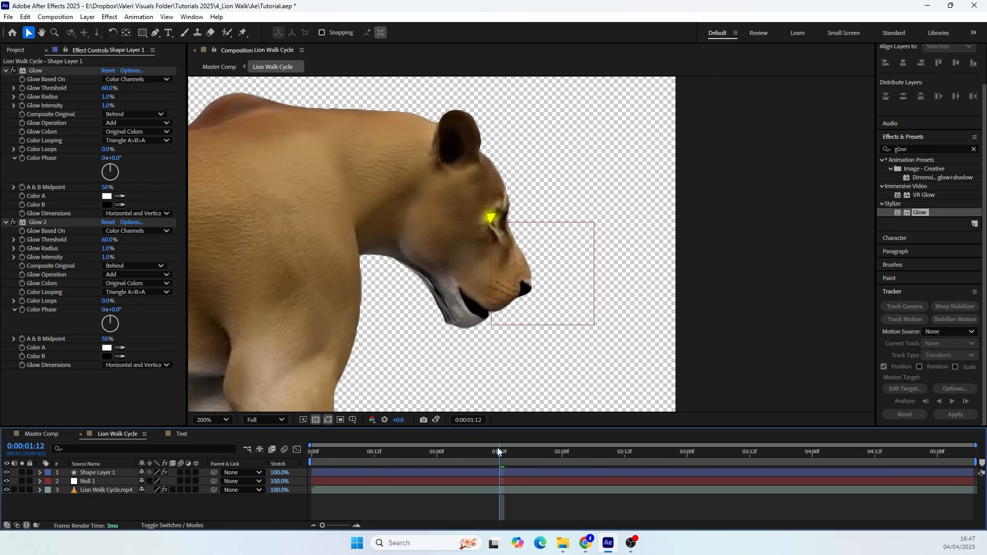
Parent the eye's Shape Layer 1 to Null 1 and scrub the timeline to check that it follows the head
mouse_move(498, 451)
mouse_down()
mouse_move(570, 454)
mouse_move(496, 466)
mouse_up()
click(340, 473)
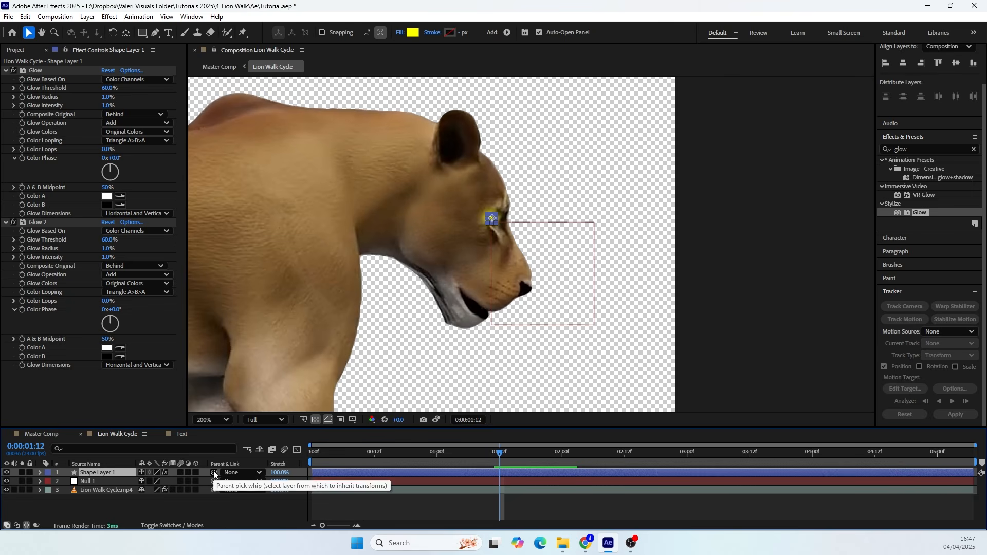
click(182, 525)
click(183, 526)
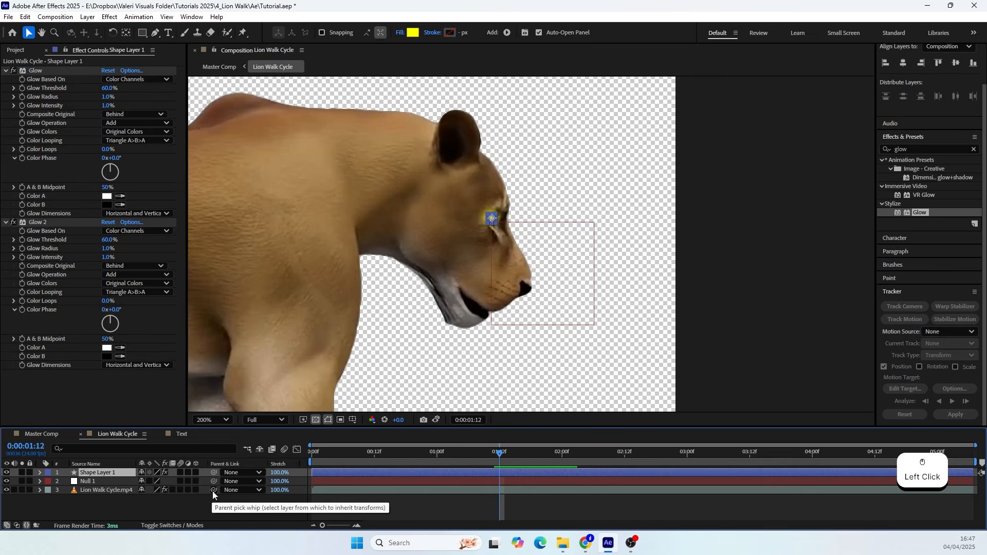
drag(214, 474, 91, 483)
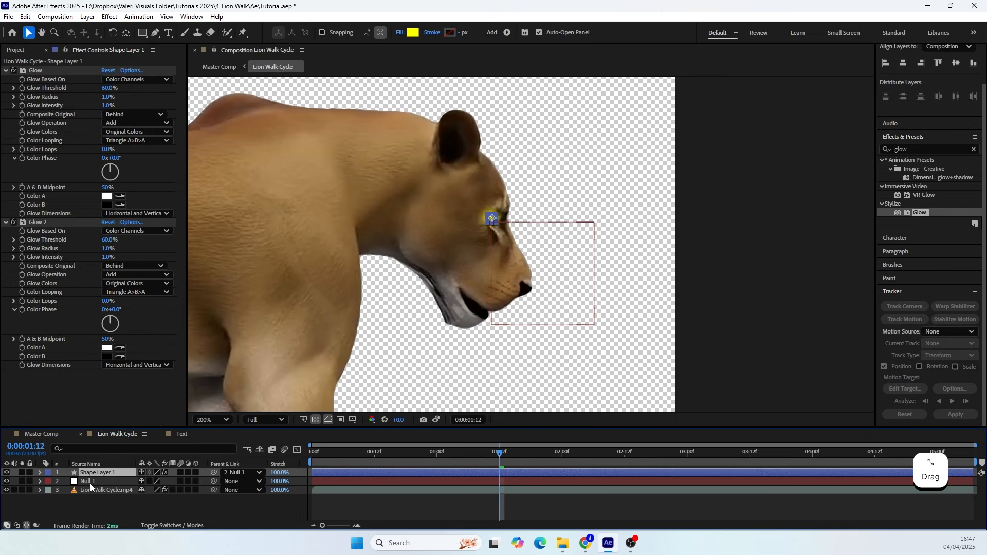
click(307, 497)
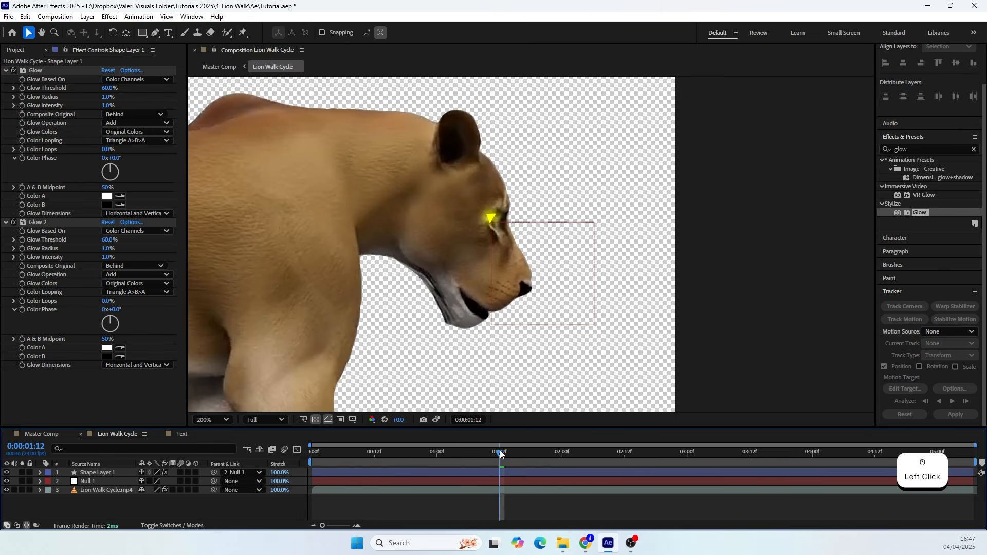
mouse_move(500, 452)
mouse_down()
mouse_move(695, 435)
mouse_move(515, 460)
mouse_up()
Rename Shape Layer 1 as Eye and scrub through the walk to check its tracking
click(91, 472)
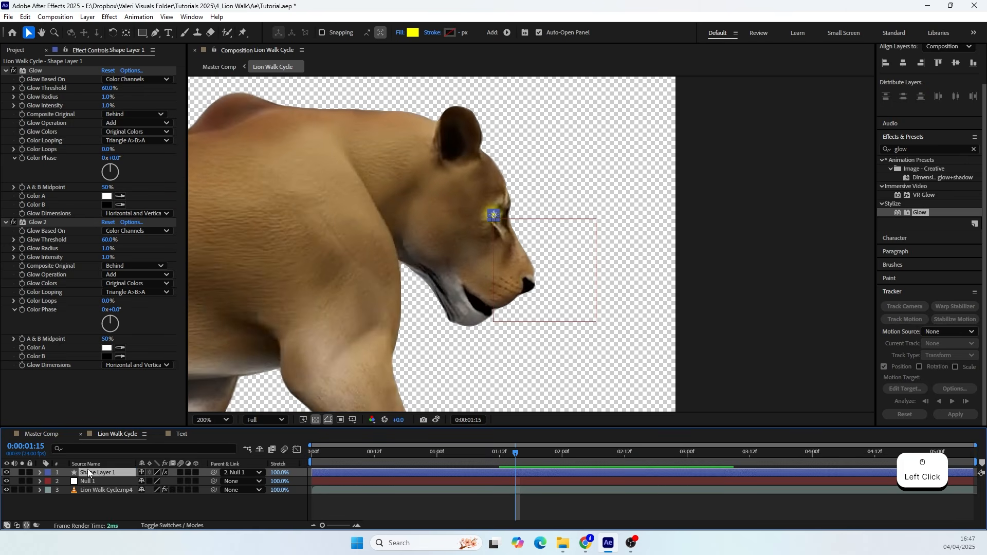
key(Return)
text(Eye)
key(Return)
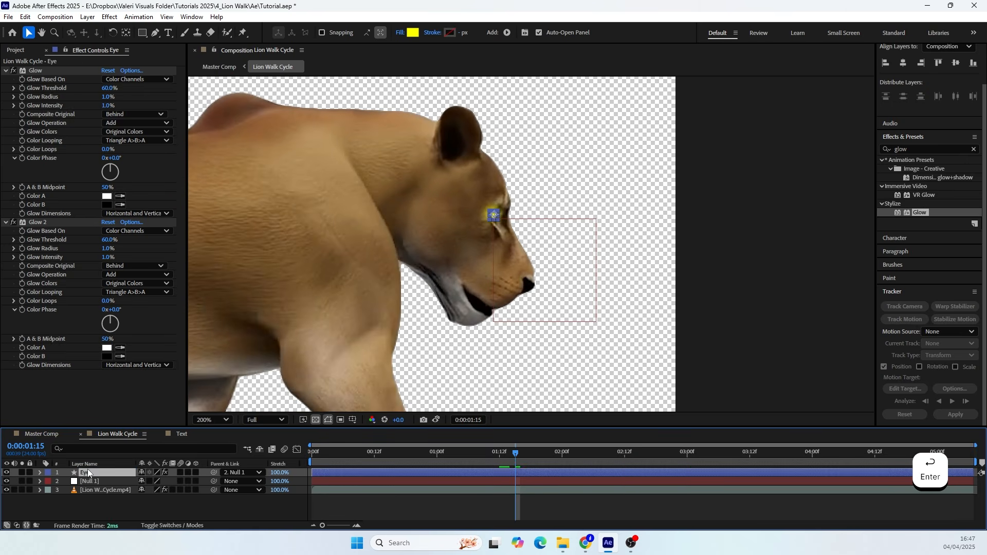
click(125, 507)
drag(497, 453, 463, 471)
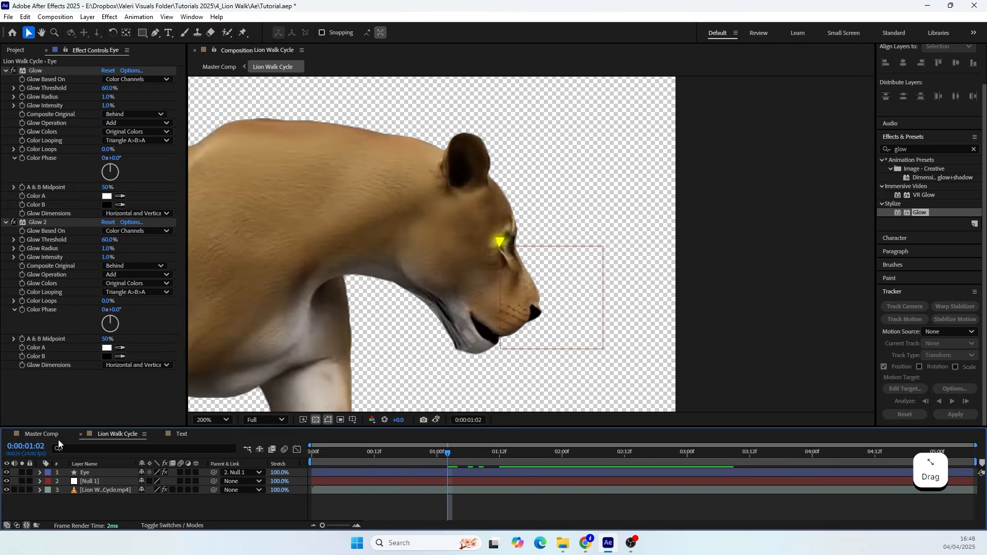
Move the Fill effect from the Lion Walk Cycle layer in Master Comp onto the Lion Walk Cycle.mp4 layer inside the precomp
click(54, 435)
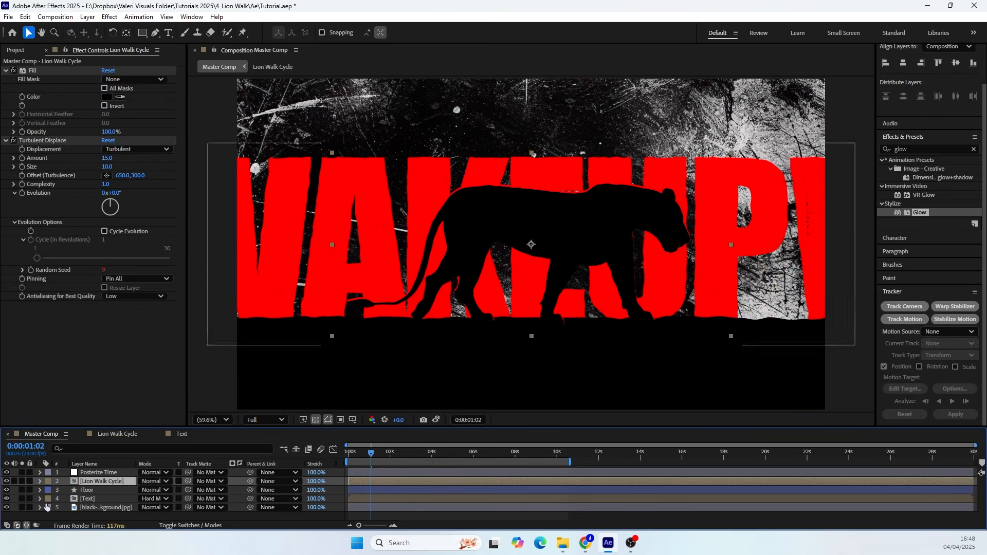
click(96, 482)
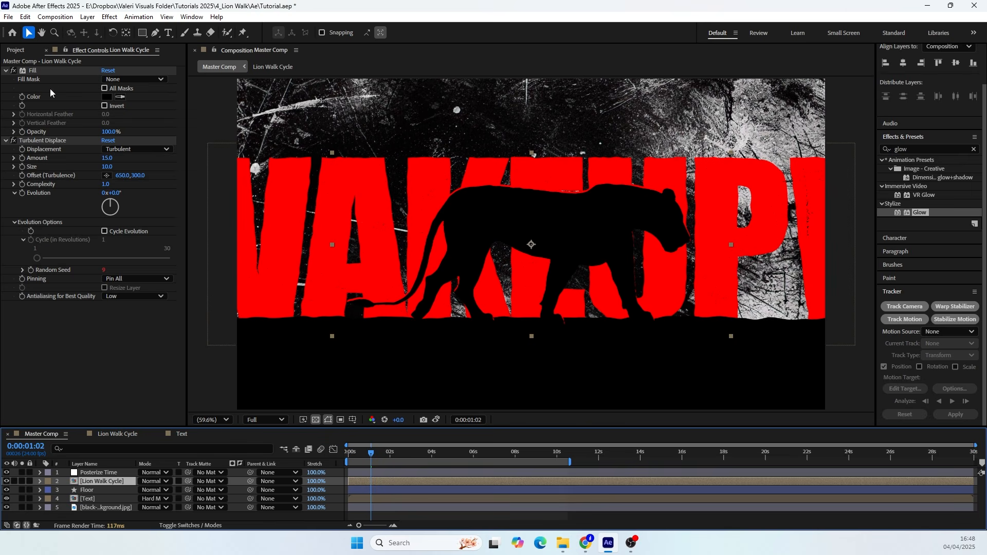
click(6, 141)
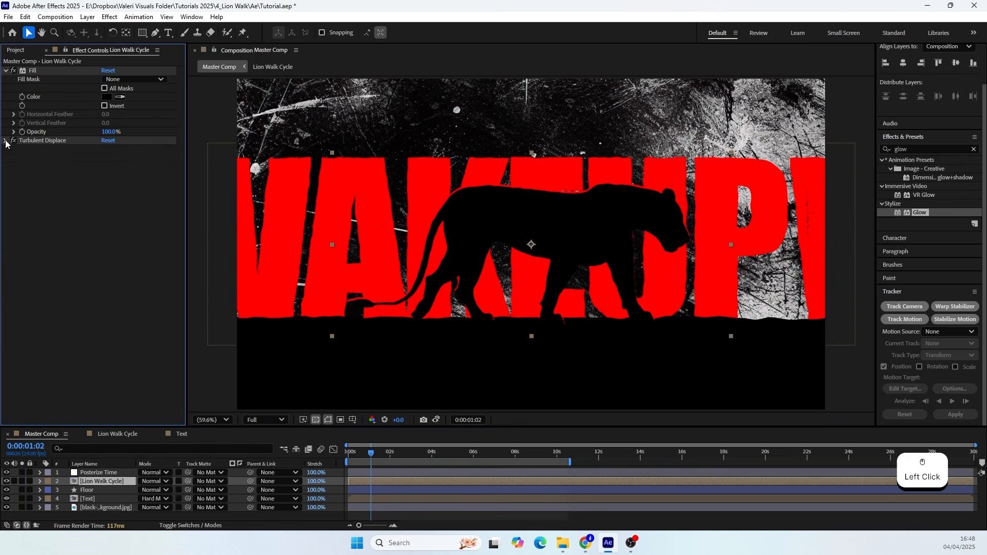
click(6, 71)
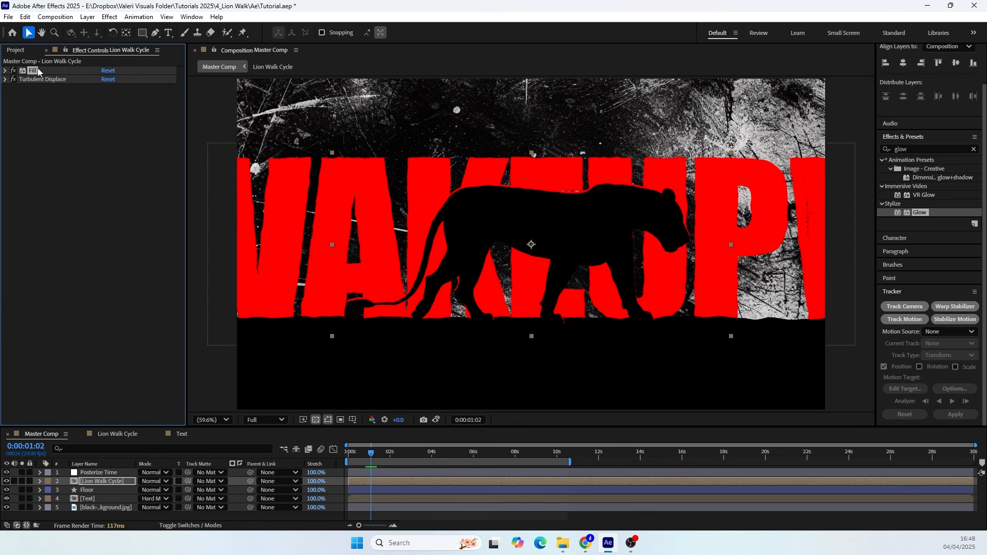
key(ctrl+x)
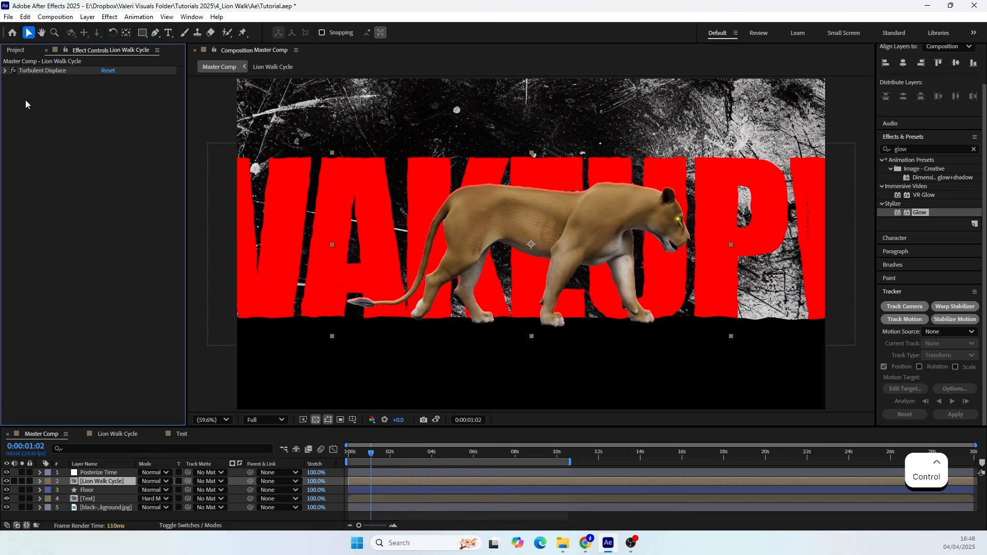
double_click(93, 481)
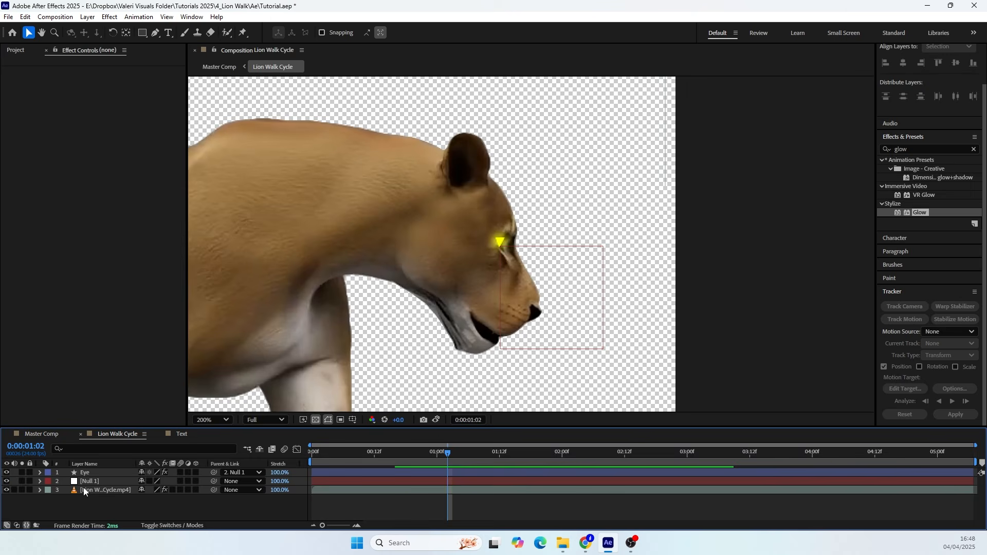
click(107, 491)
key(ctrl+v)
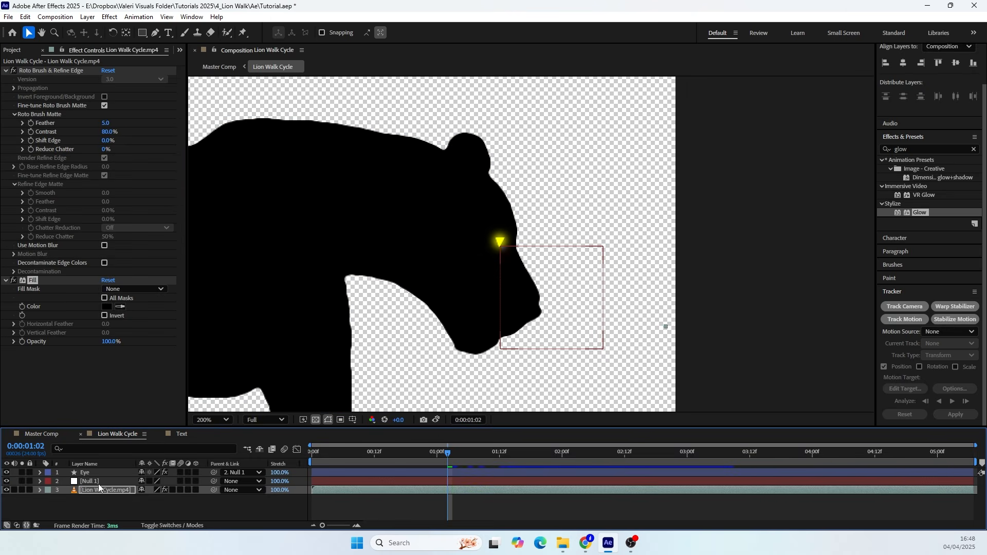
Examine the glowing eye against the lion's black silhouette up close in Master Comp
click(36, 434)
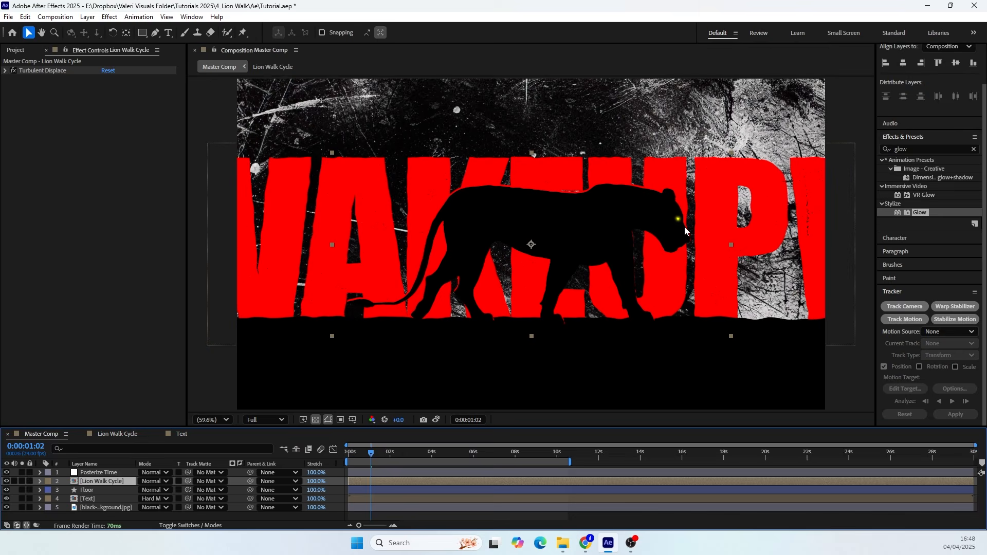
scroll(683, 226, up, 3)
key(space)
drag(743, 193, 530, 204)
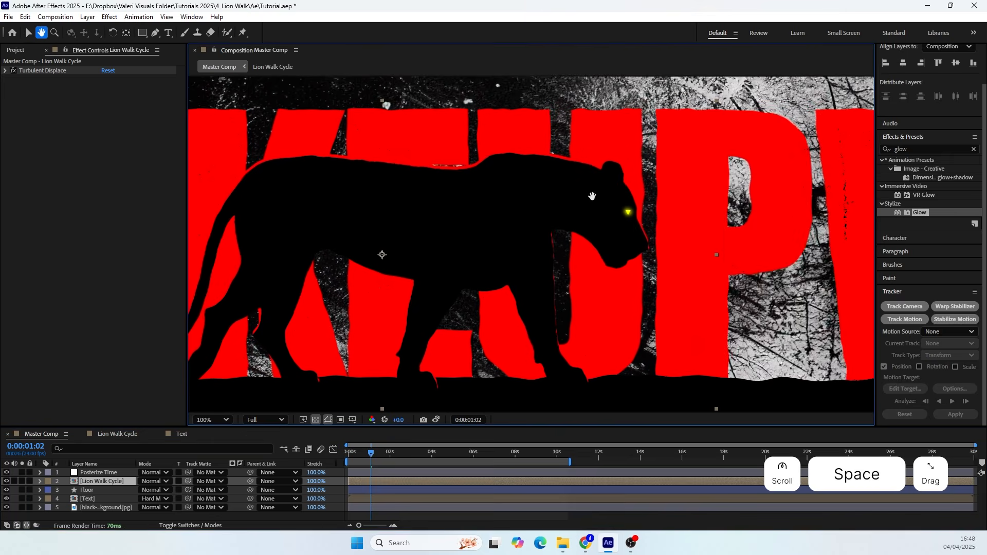
scroll(645, 205, up, 3)
key(space)
drag(644, 206, 542, 205)
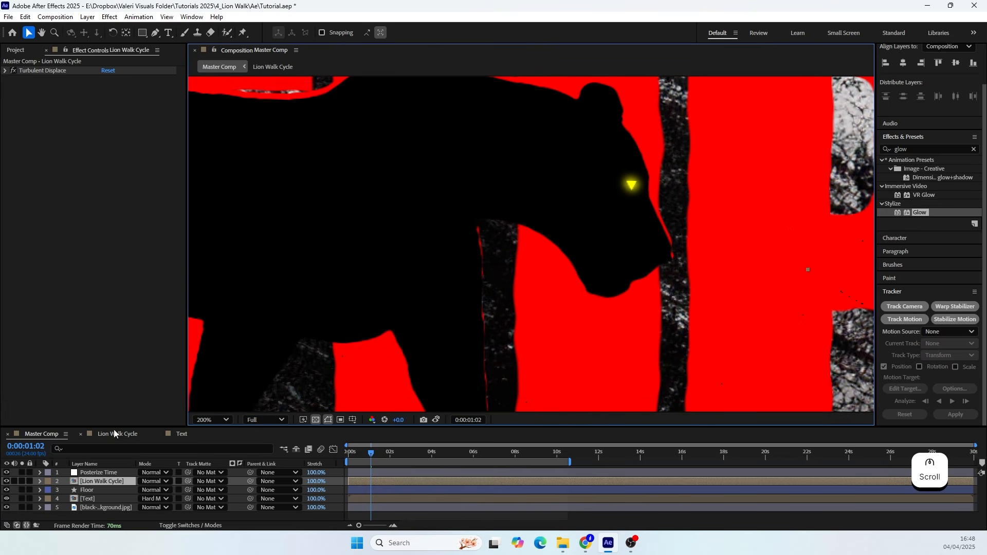
Reshape the Eye path in Lion Walk Cycle by slanting its upper edge and adding a fourth point on its front side
click(112, 433)
scroll(516, 241, up, 2)
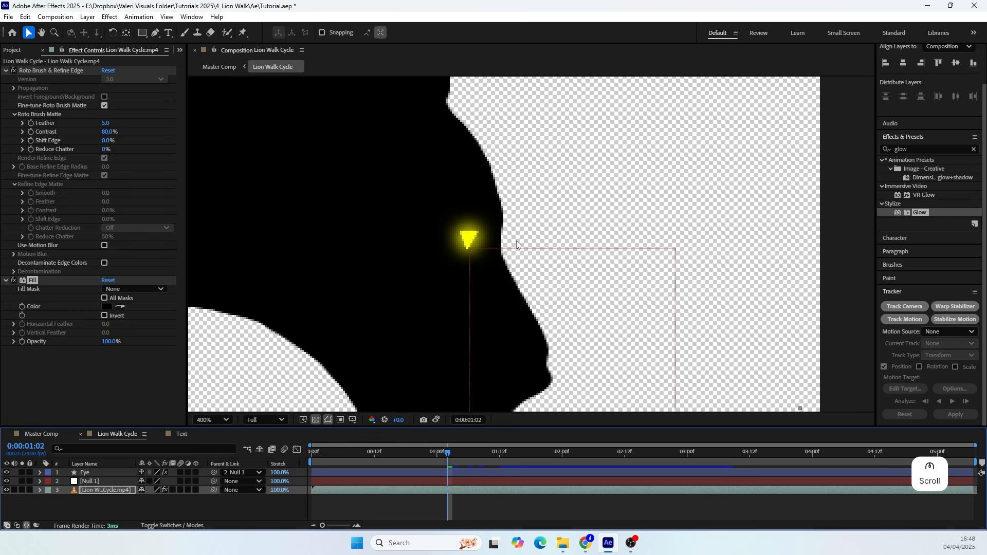
click(88, 473)
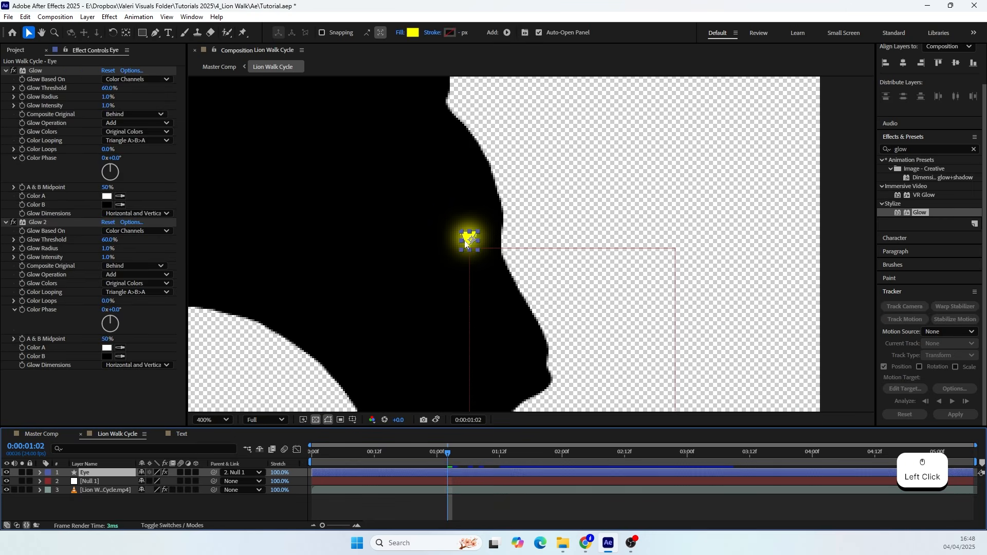
scroll(499, 223, up, 1)
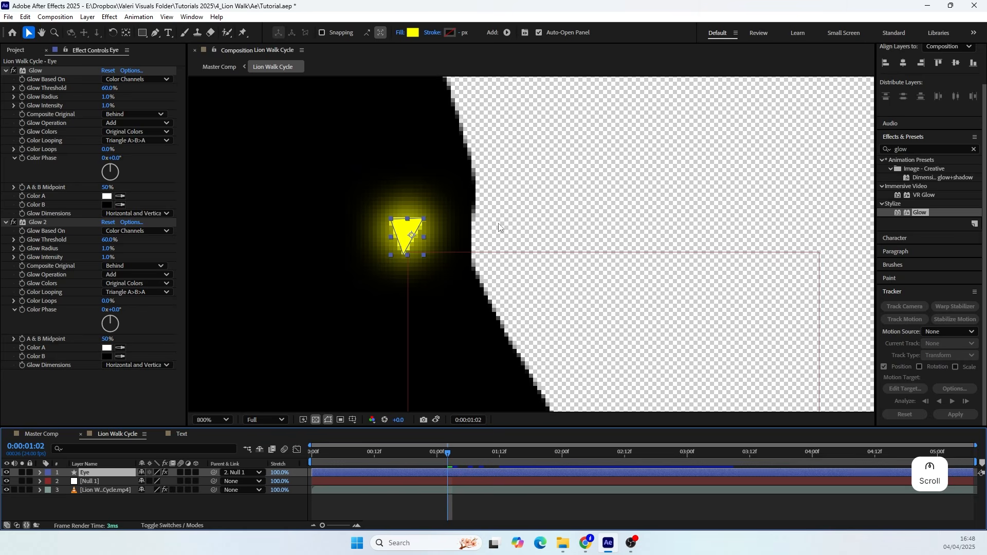
click(154, 33)
mouse_move(425, 222)
mouse_down()
mouse_move(393, 218)
mouse_move(415, 232)
mouse_up()
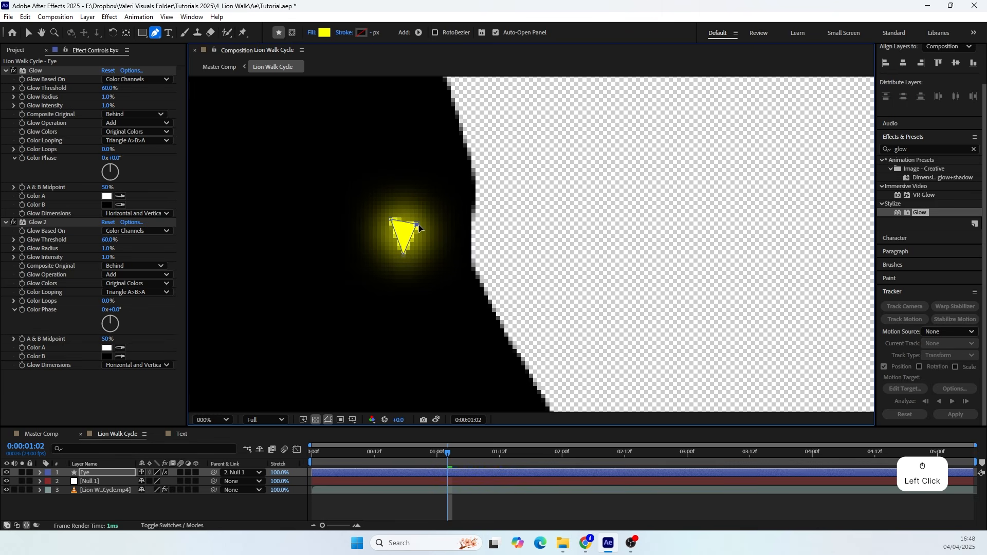
scroll(426, 218, down, 1)
click(463, 236)
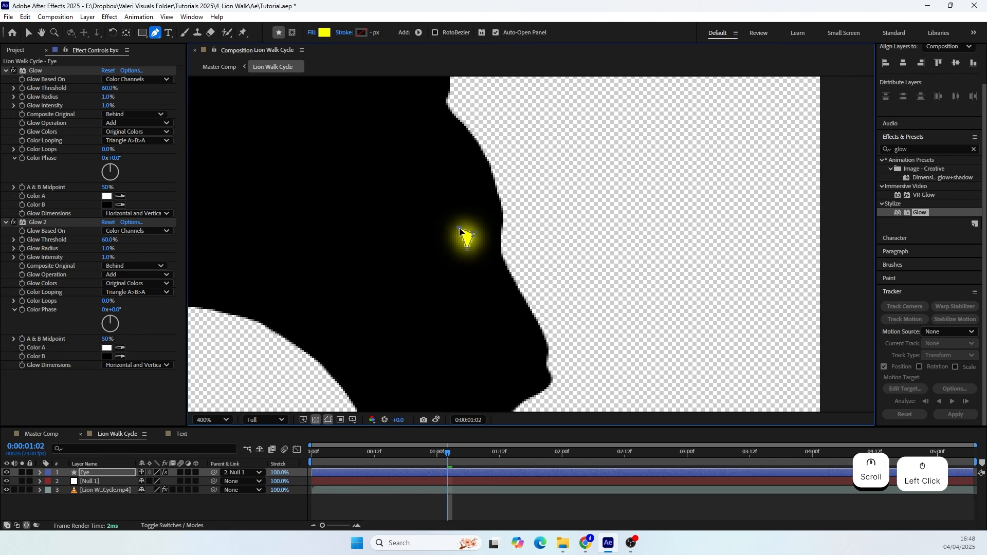
scroll(463, 246, up, 1)
drag(411, 239, 417, 240)
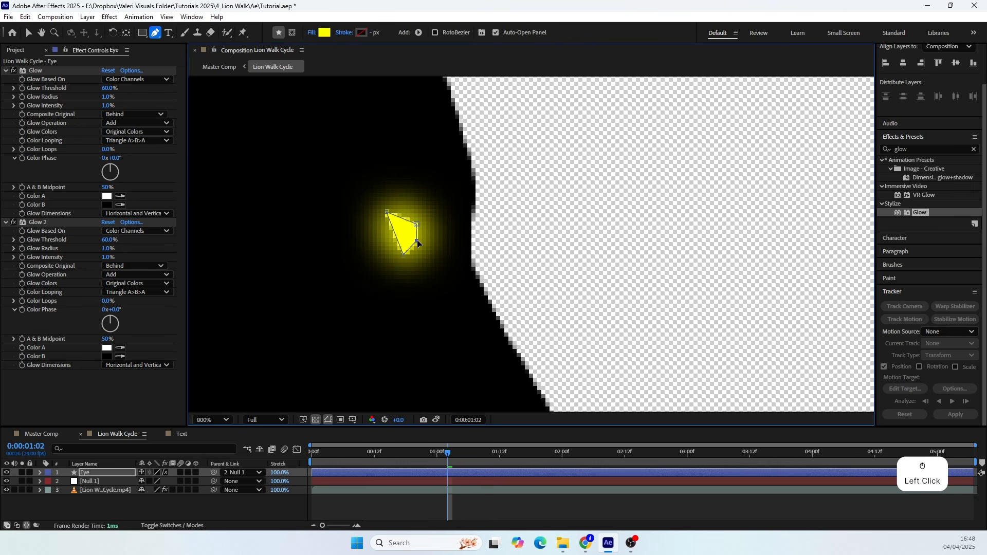
Return to Master Comp and preview the whole animation from the first frame with the full frame in view
click(41, 433)
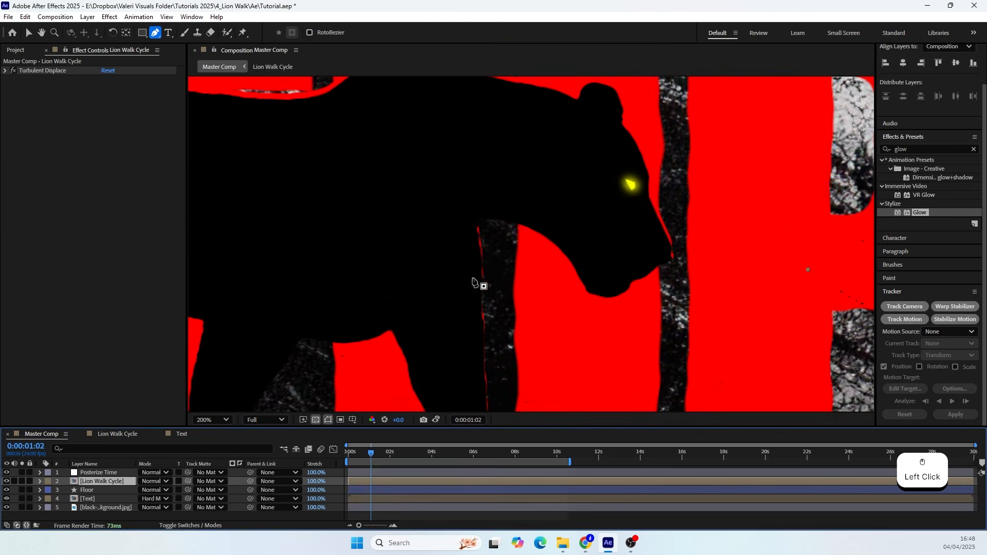
scroll(484, 277, down, 4)
scroll(510, 257, up, 2)
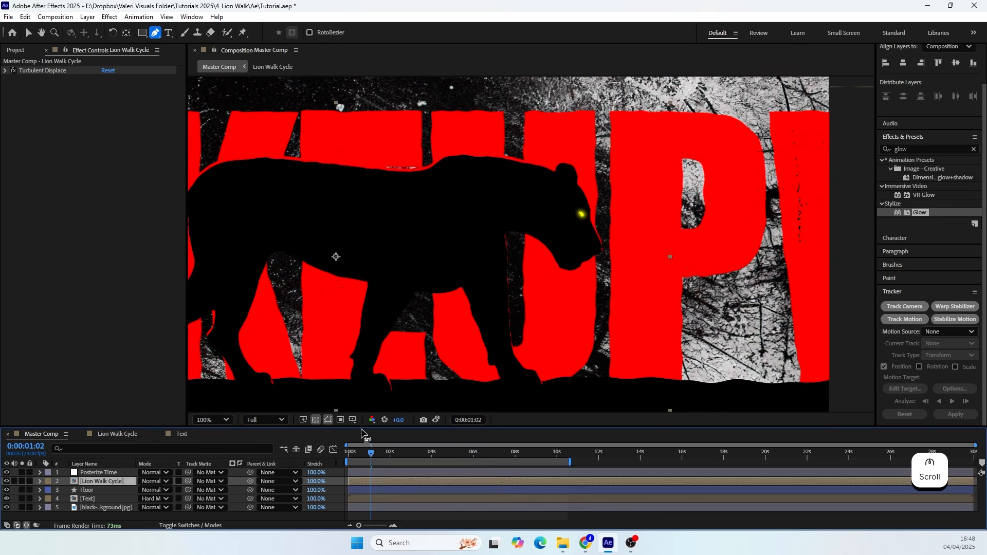
drag(371, 452, 242, 466)
click(90, 518)
click(205, 419)
click(218, 225)
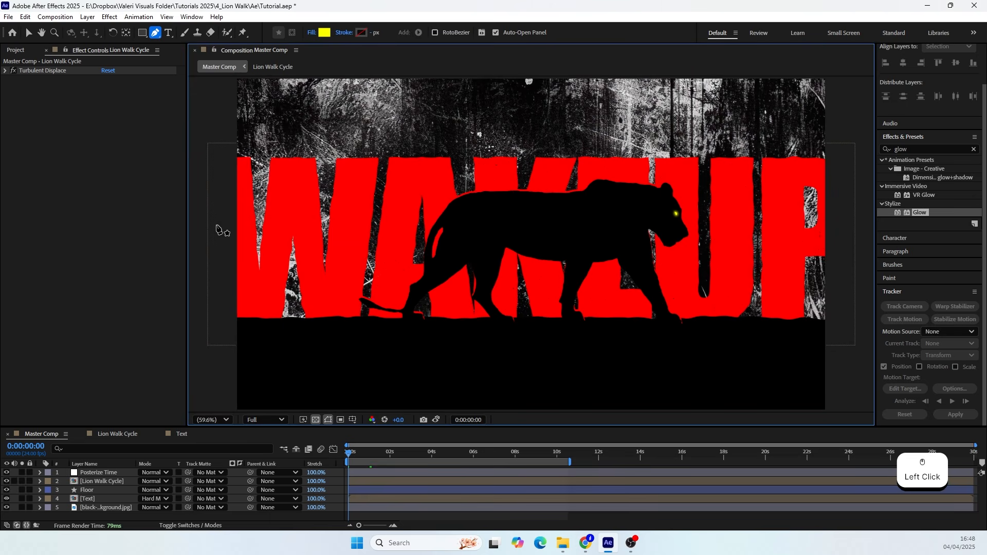
click(29, 33)
click(242, 515)
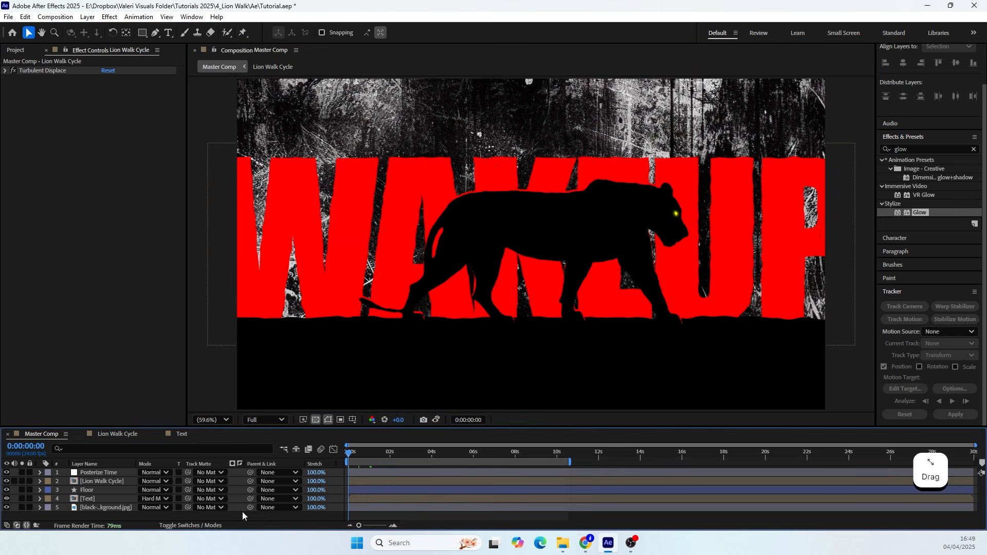
key(space)
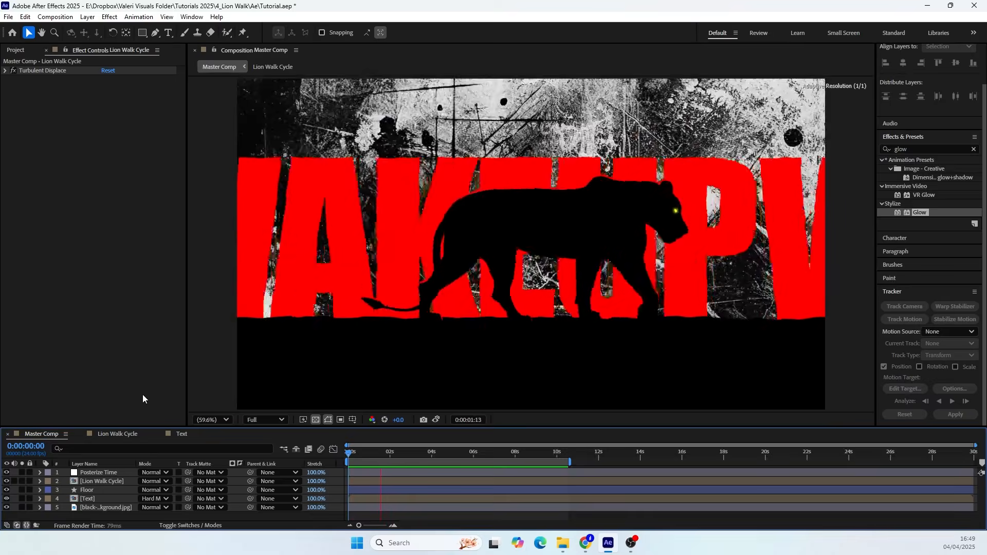